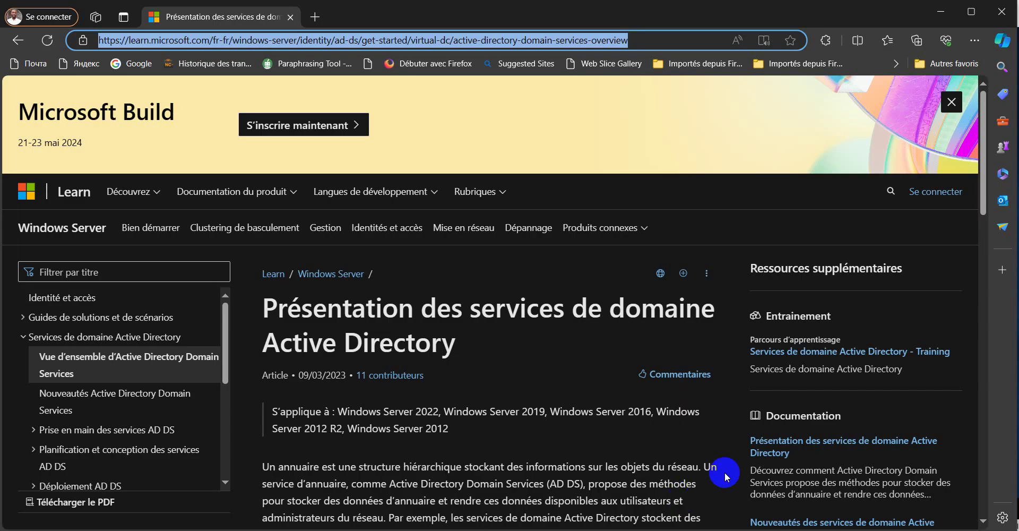
Read through the Microsoft Learn AD DS overview article in Edge, then minimize the browser.
left_click(640, 307)
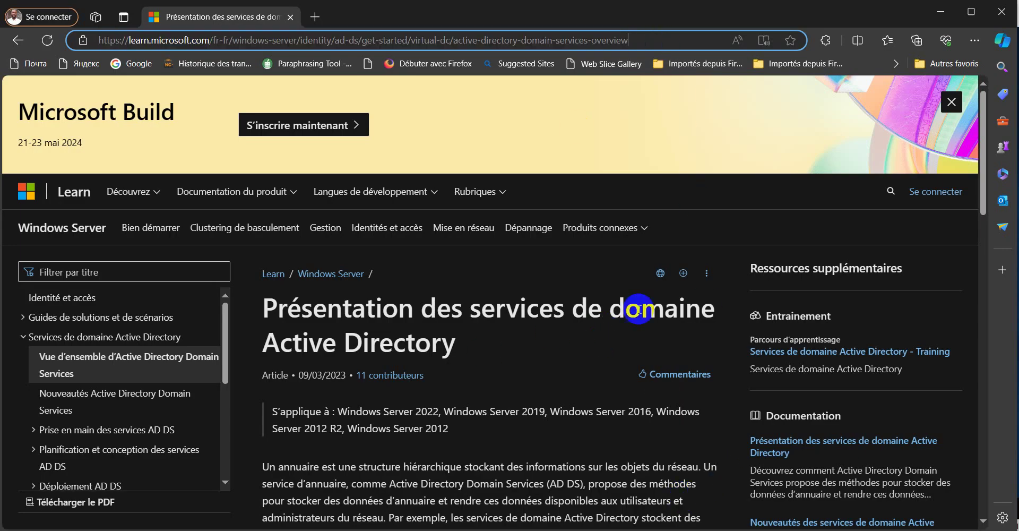
scroll(574, 346, "down", 1)
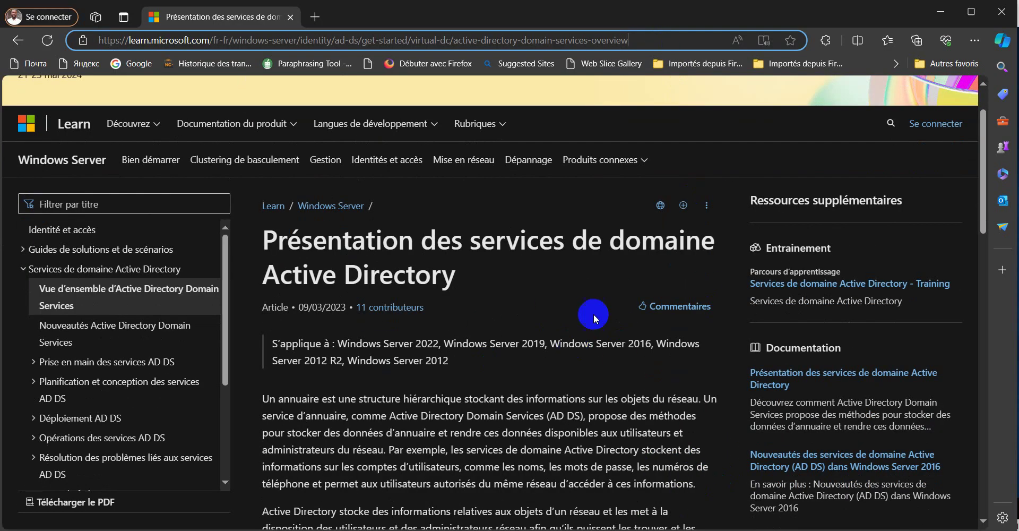
scroll(593, 298, "down", 2)
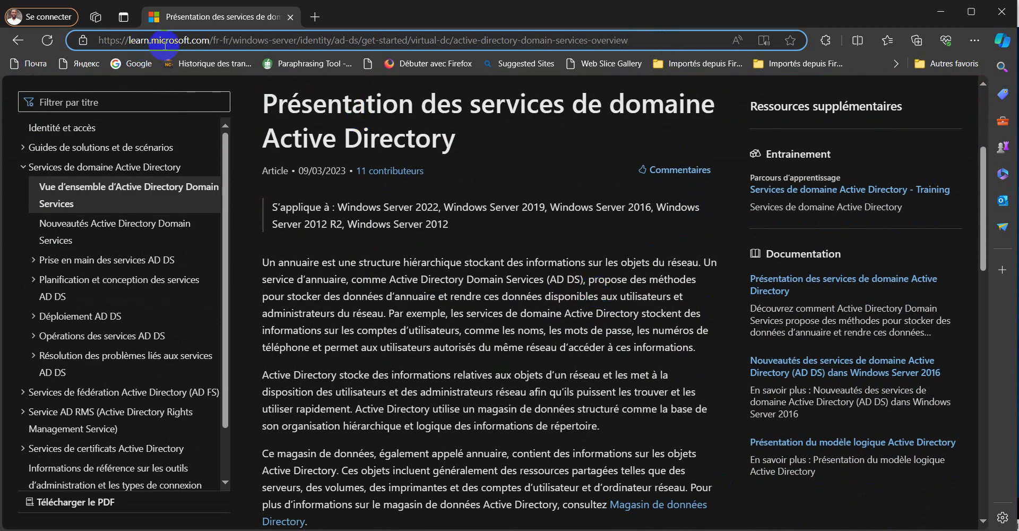
scroll(552, 289, "down", 1)
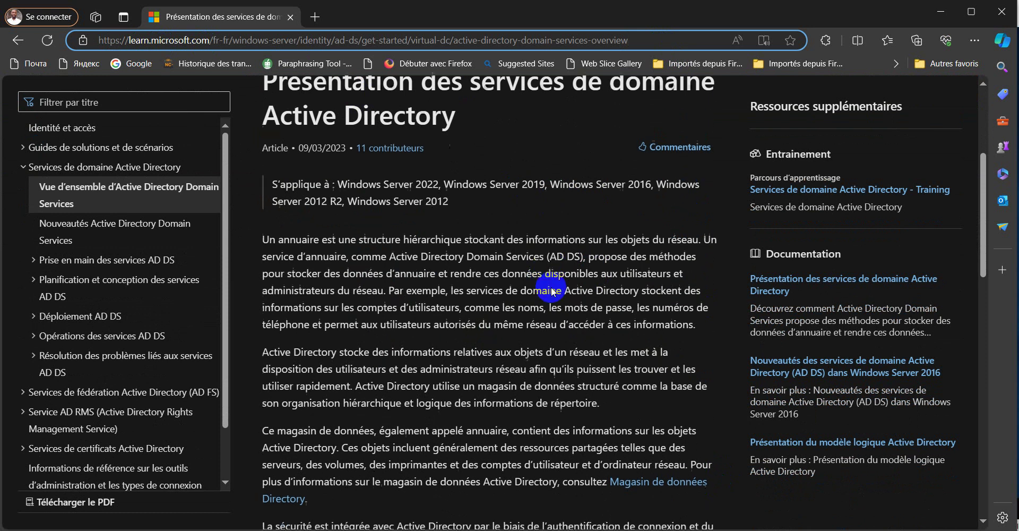
scroll(552, 291, "down", 5)
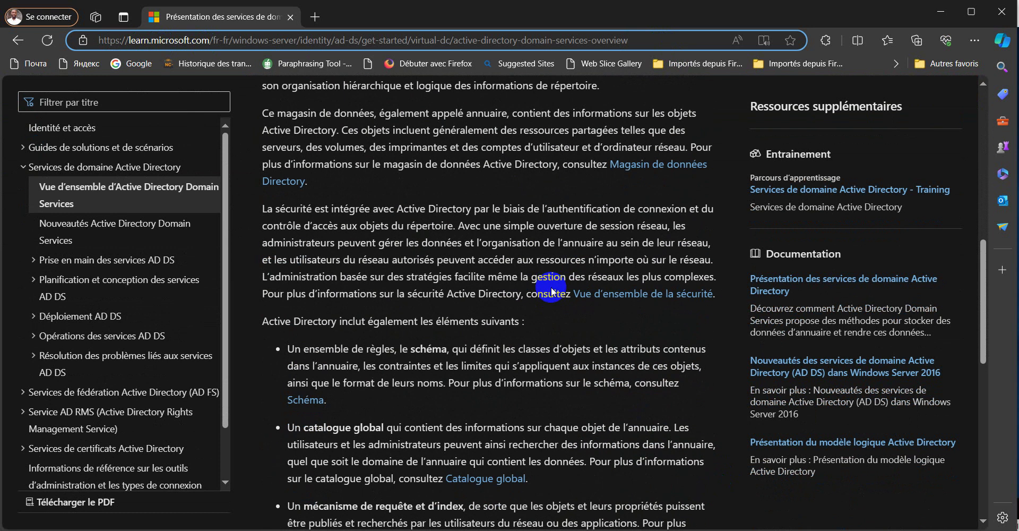
scroll(552, 291, "down", 1)
scroll(551, 287, "down", 6)
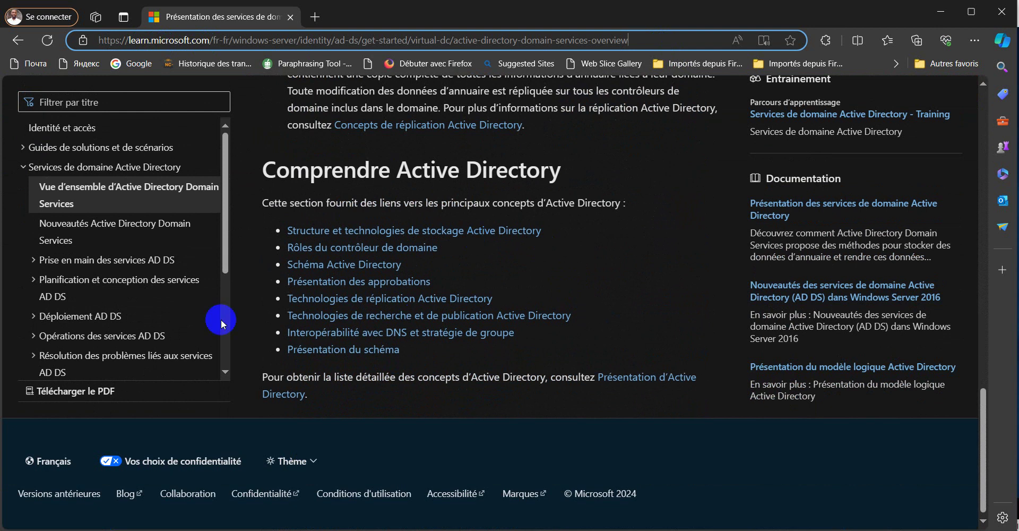
scroll(666, 287, "up", 3)
scroll(666, 287, "up", 12)
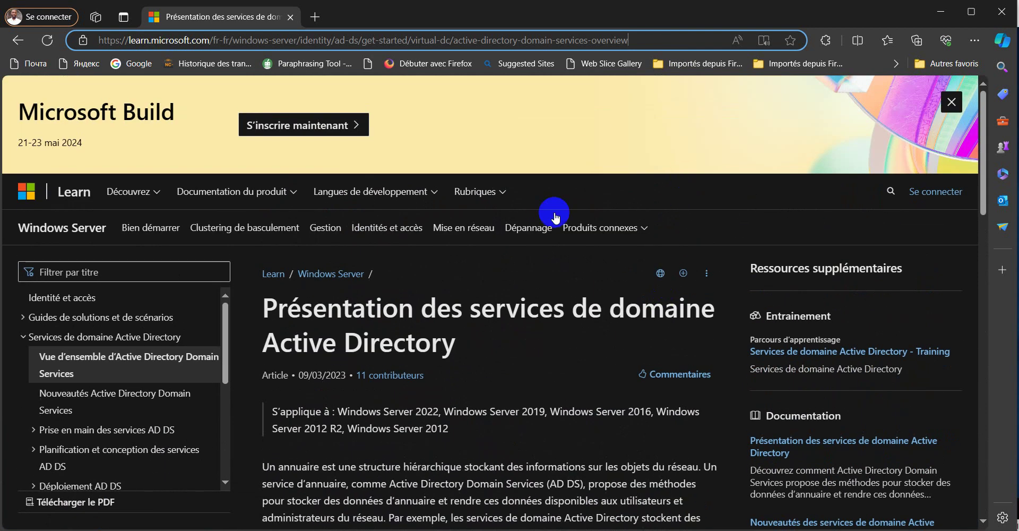
scroll(626, 323, "down", 5)
scroll(626, 318, "up", 1)
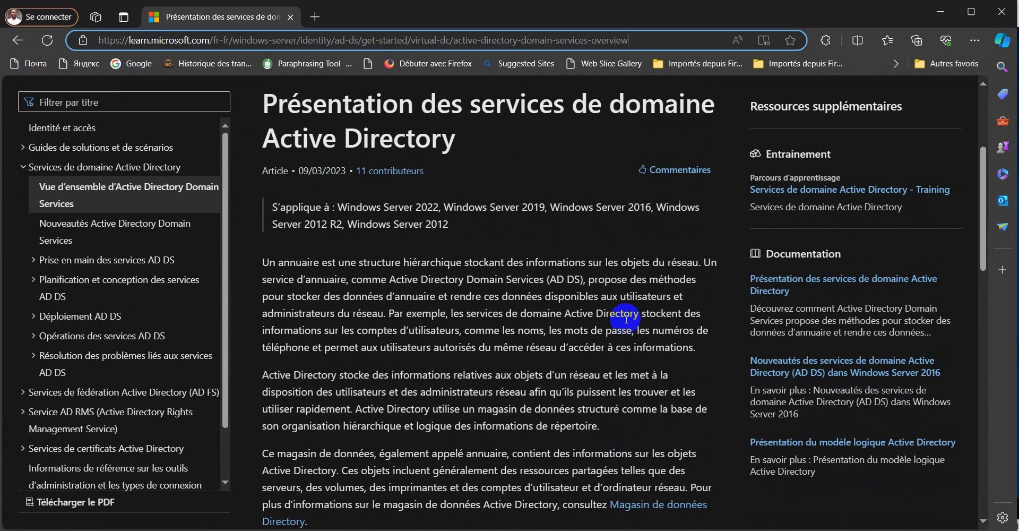
scroll(626, 318, "down", 12)
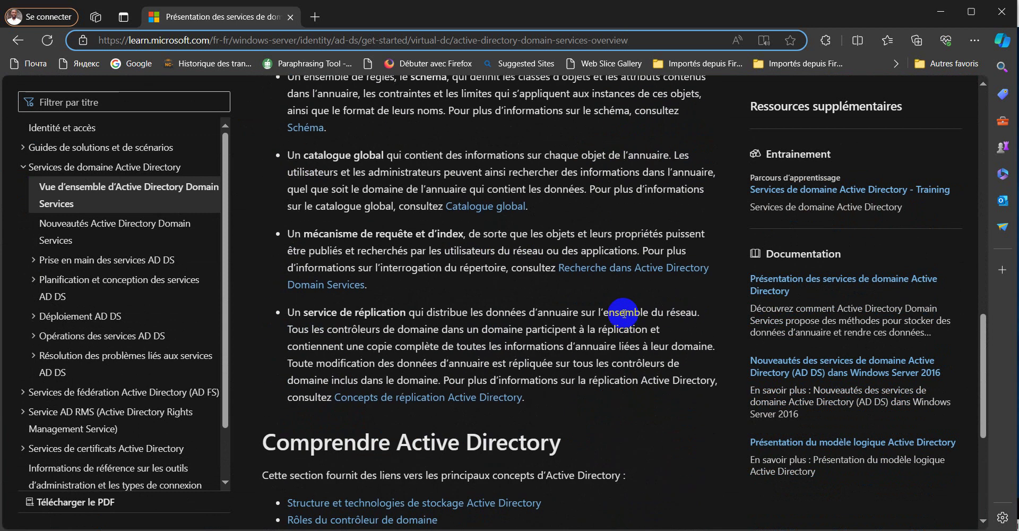
scroll(615, 297, "down", 1)
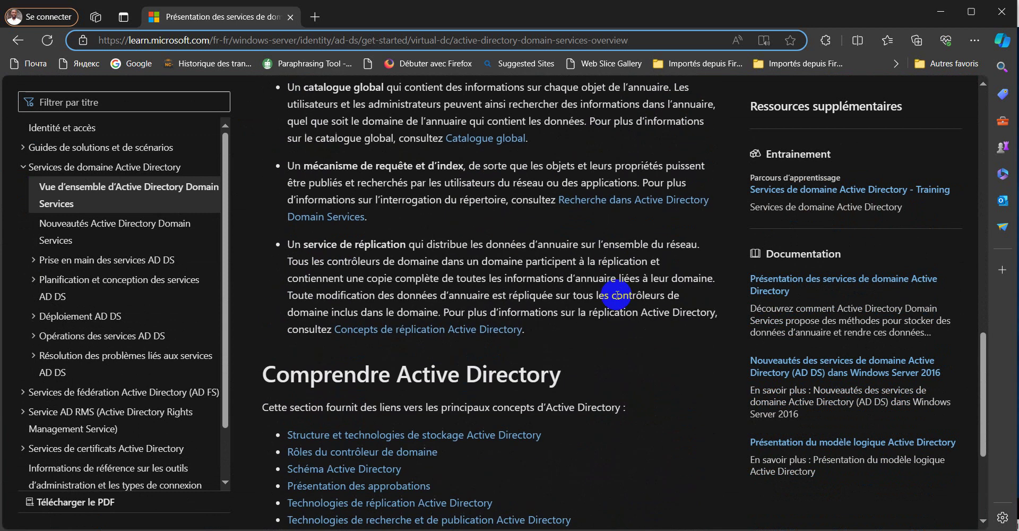
left_click(941, 13)
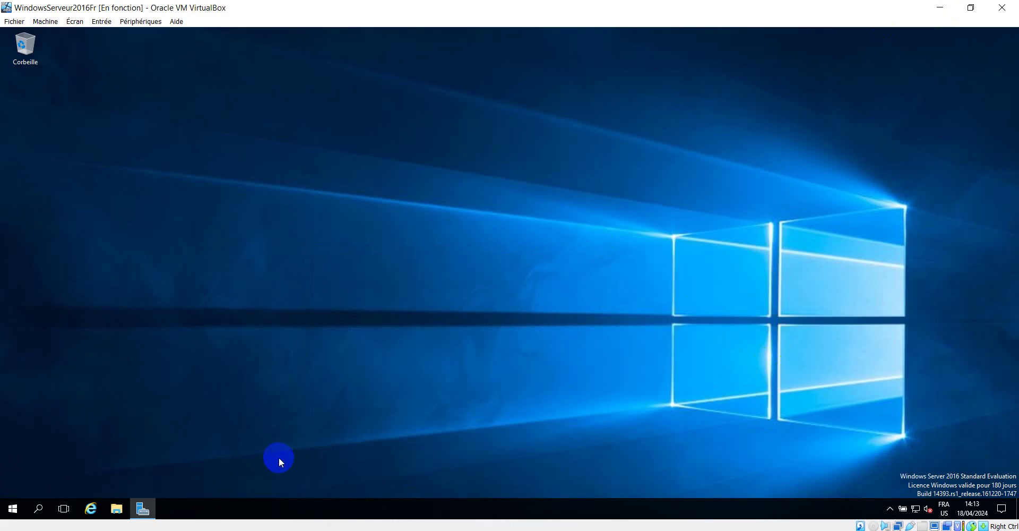
Bring up the Server Manager dashboard and show the Start menu's Windows Server tiles.
left_click(143, 509)
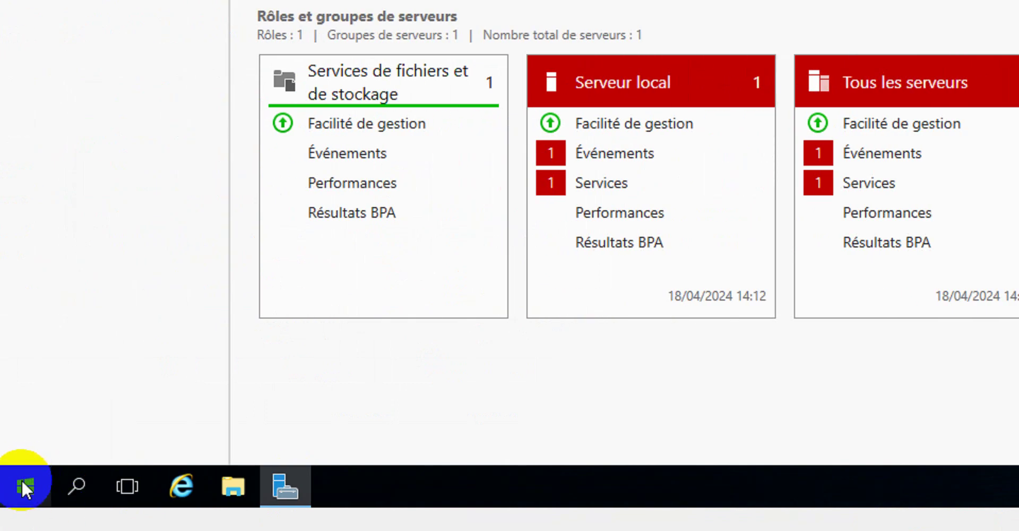
left_click(13, 485)
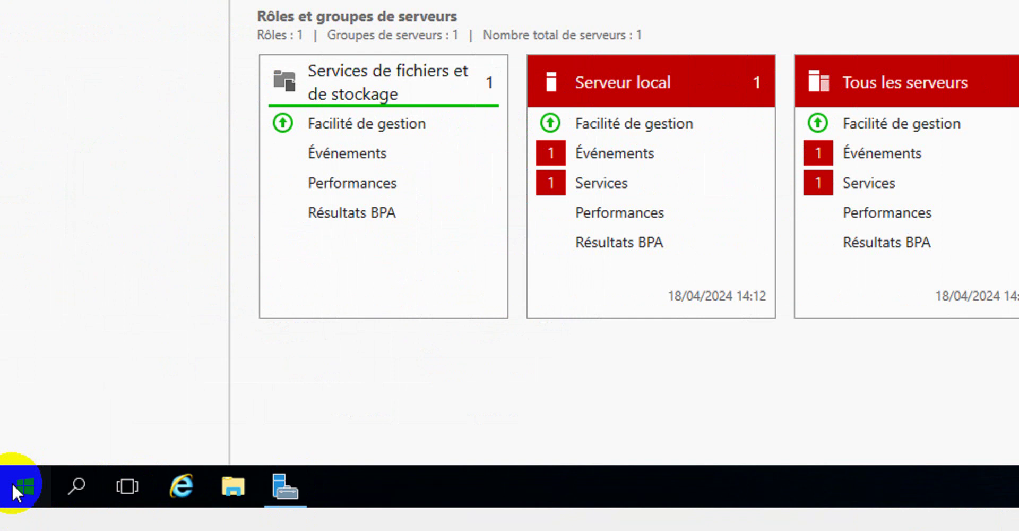
left_click(20, 485)
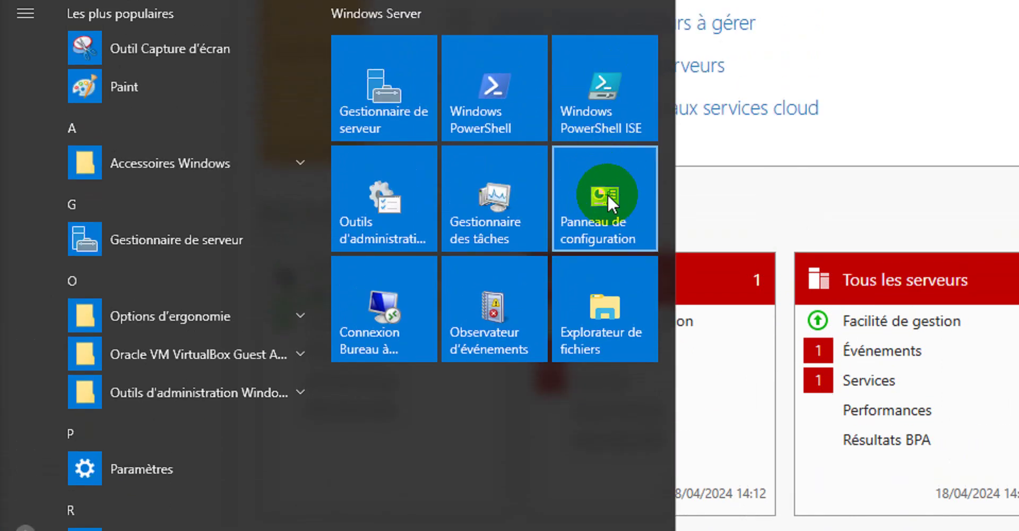
Check the Ethernet connection details: static IPv4 192.168.2.5 and DNS server 192.168.0.22.
left_click(607, 193)
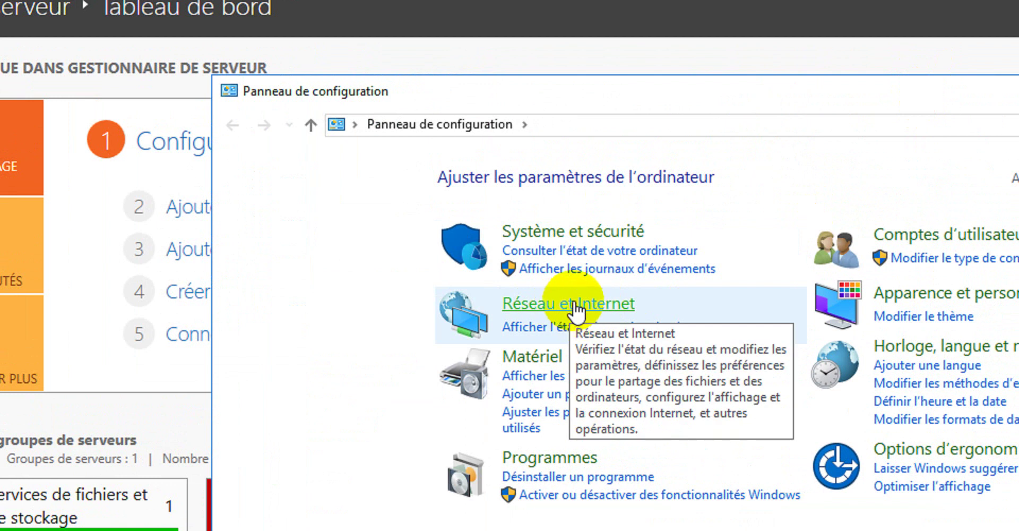
left_click(572, 308)
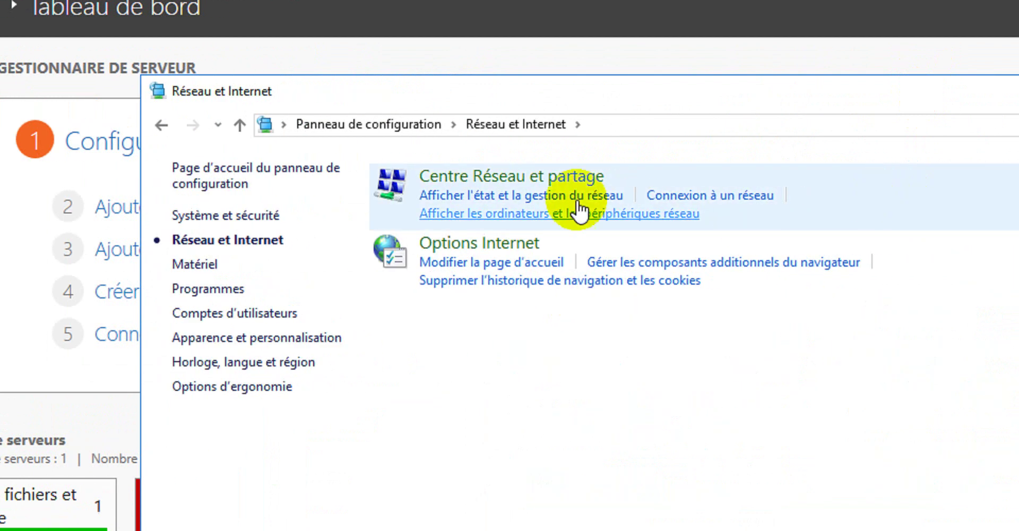
left_click(533, 180)
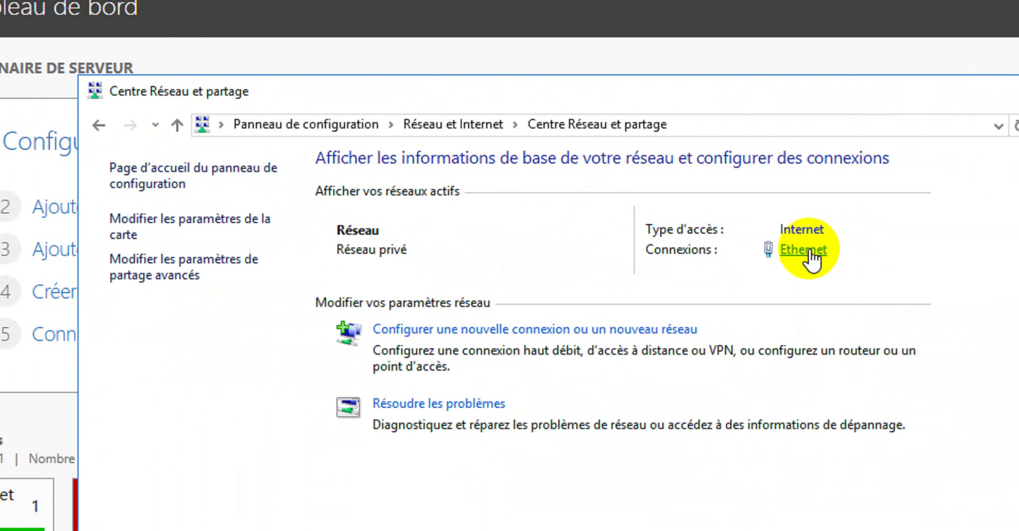
left_click(809, 253)
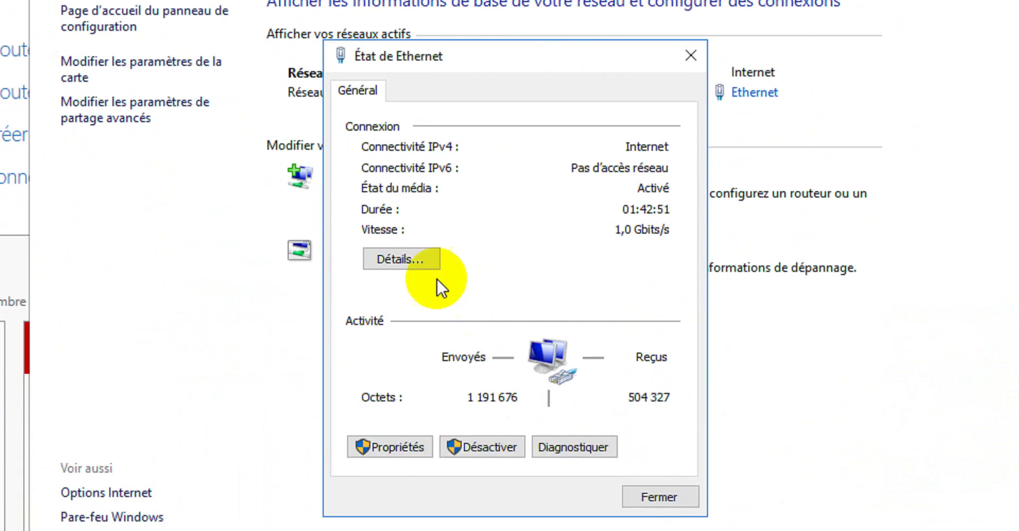
left_click(401, 257)
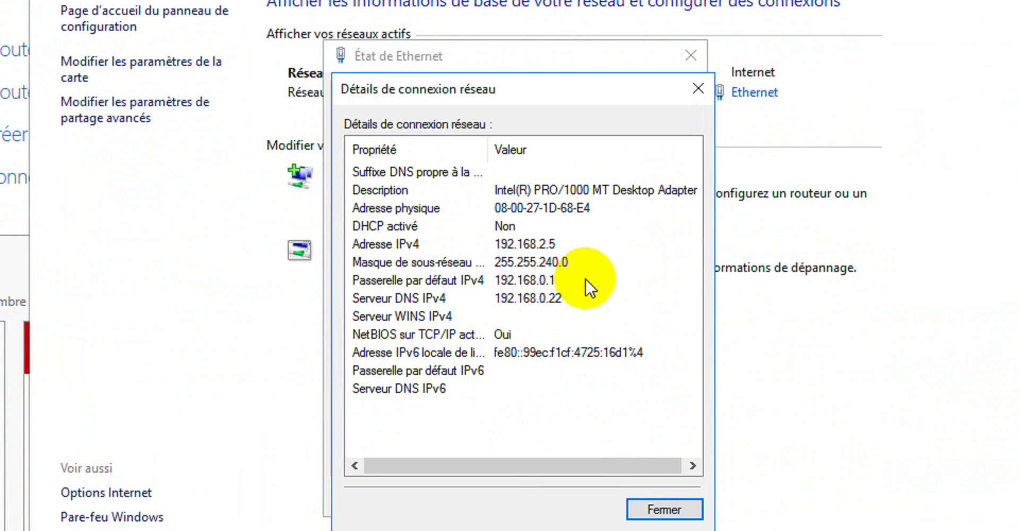
left_click(546, 252)
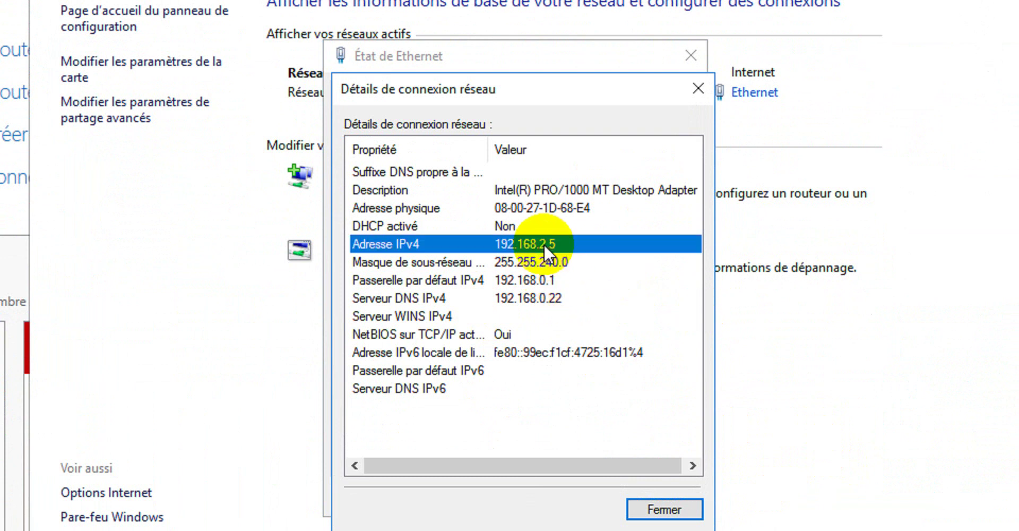
left_click(540, 297)
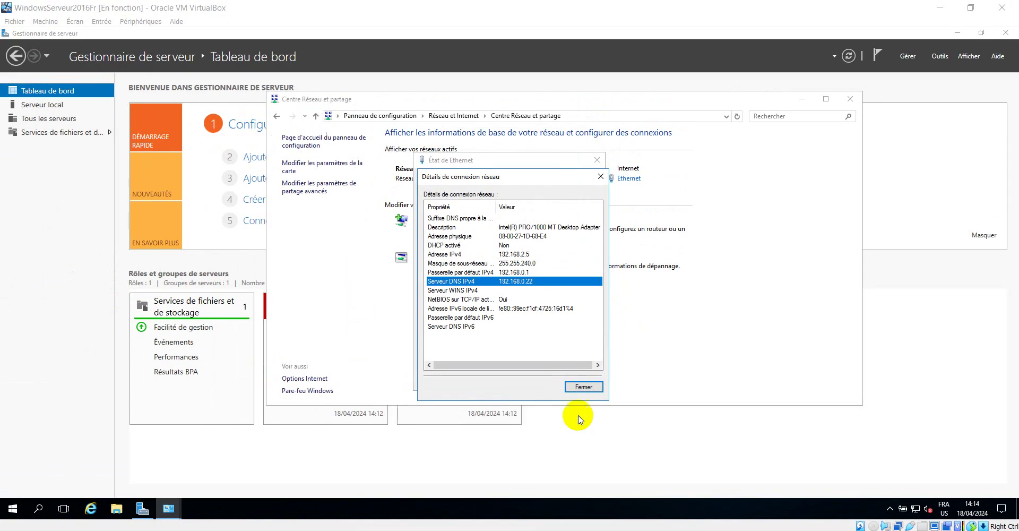
Close the connection details and Ethernet status, and minimize Centre Réseau et partage.
left_click(601, 179)
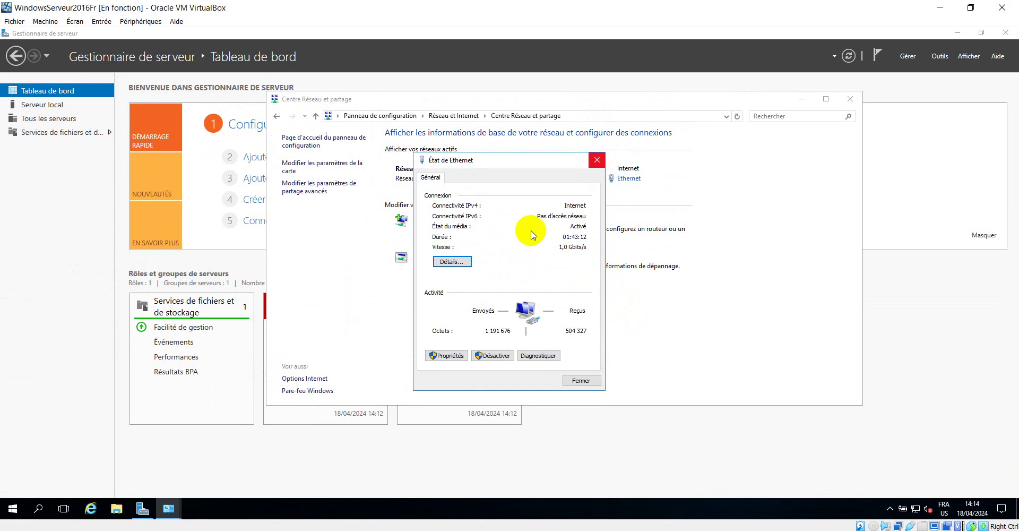
left_click(452, 261)
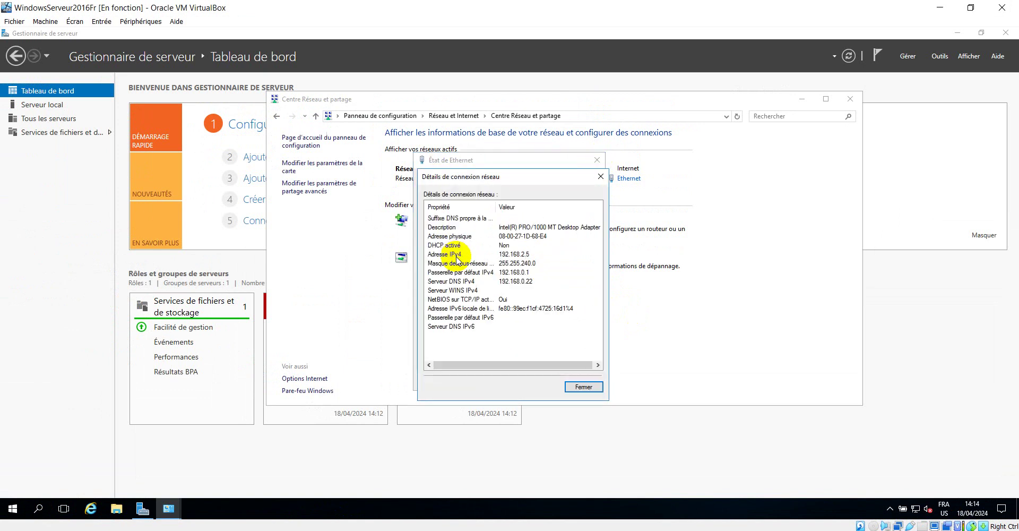
left_click(600, 177)
left_click(597, 160)
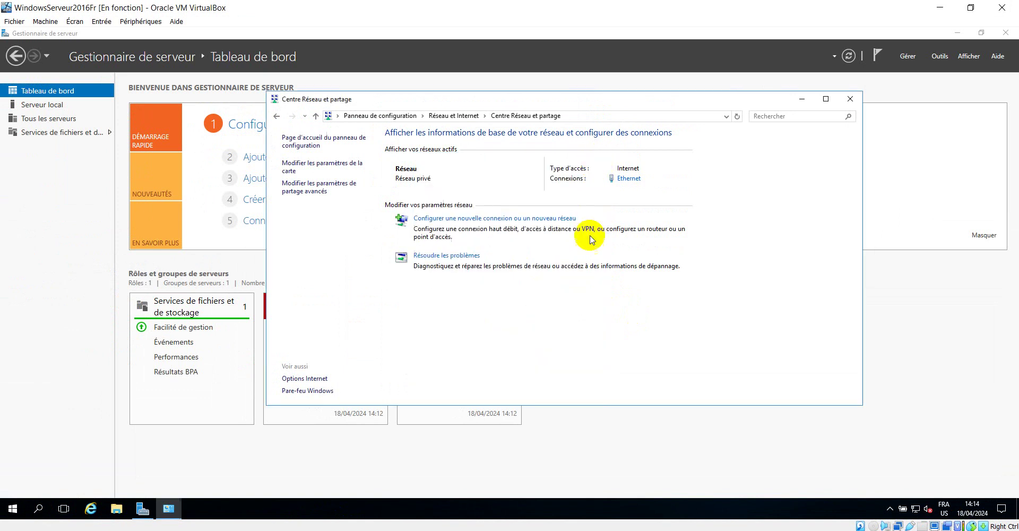
left_click(802, 99)
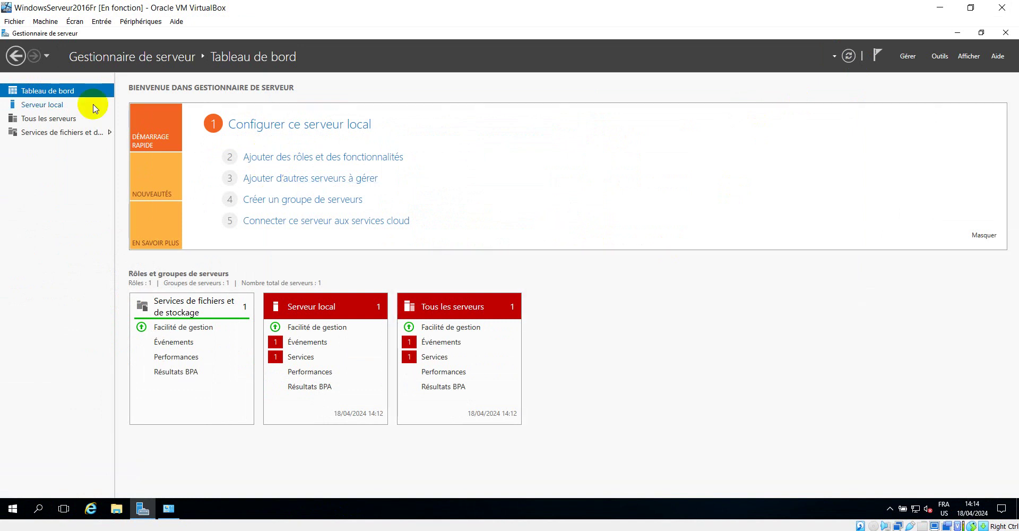
left_click(43, 106)
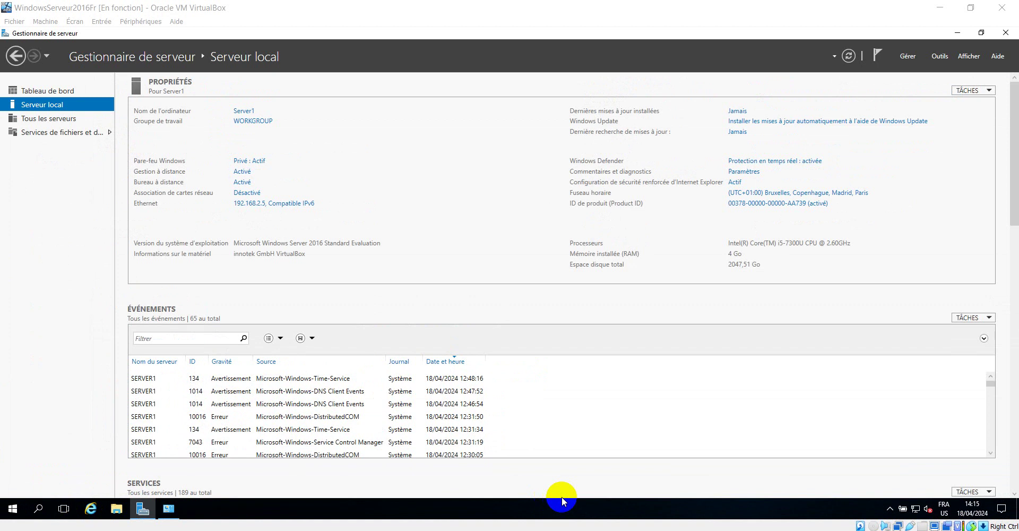
left_click(58, 94)
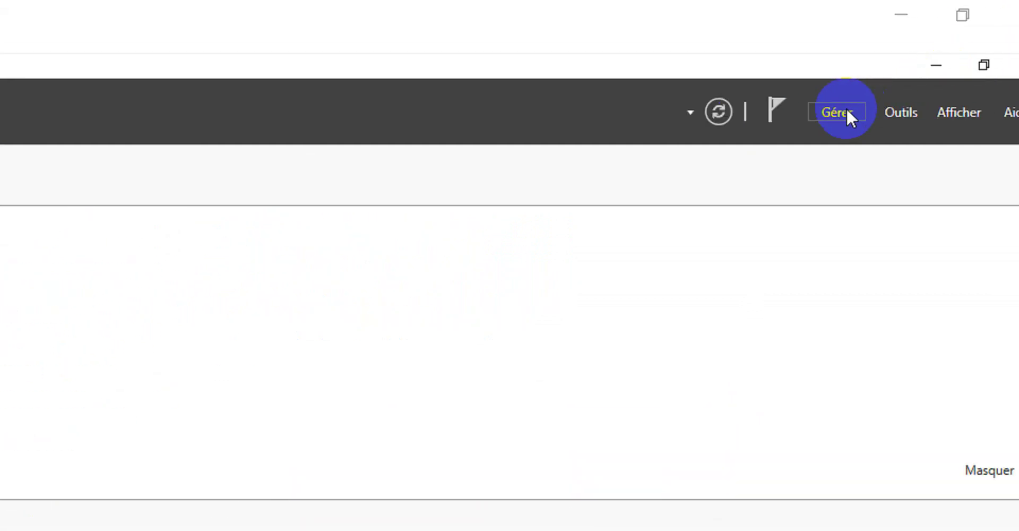
Start Ajouter des rôles et fonctionnalités with role-based installation on Server1, reaching the roles list.
left_click(807, 109)
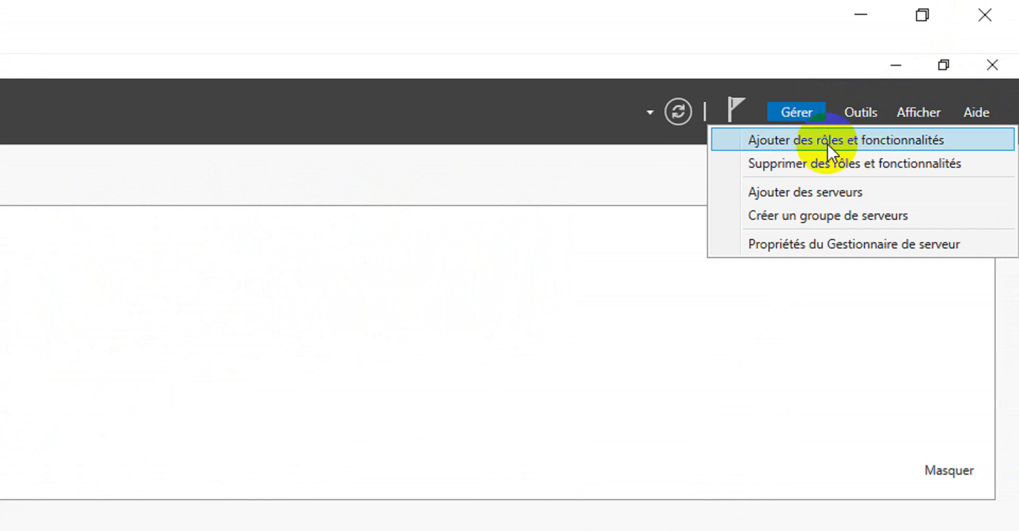
left_click(859, 142)
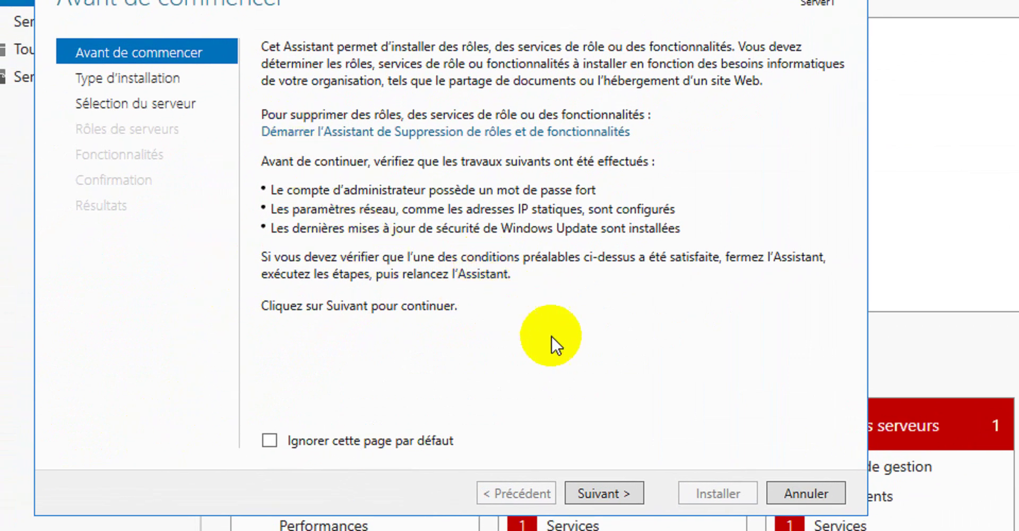
left_click(597, 493)
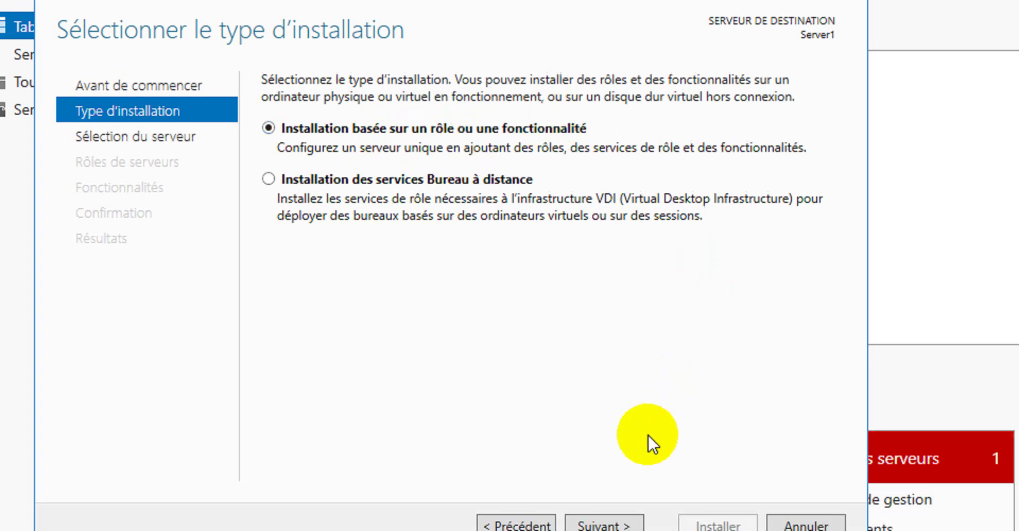
left_click(607, 525)
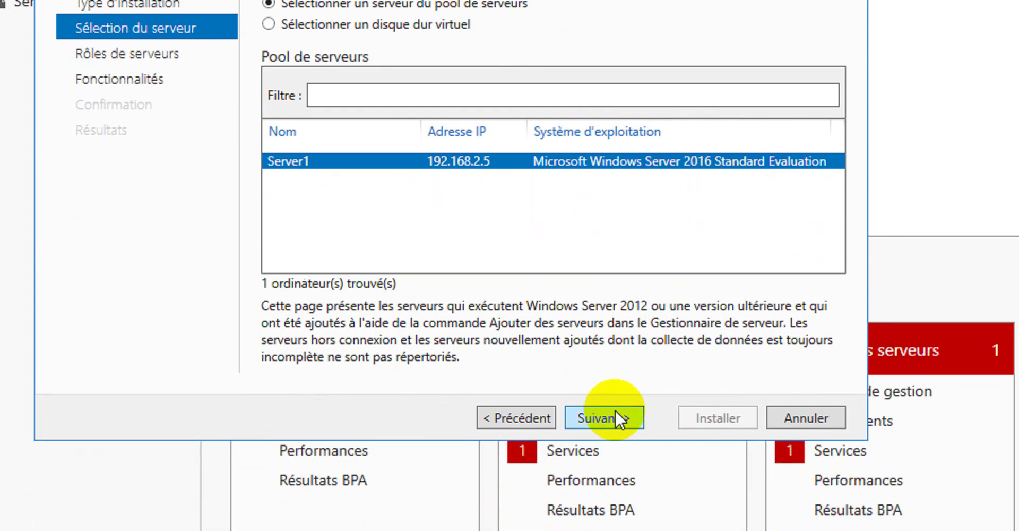
left_click(615, 418)
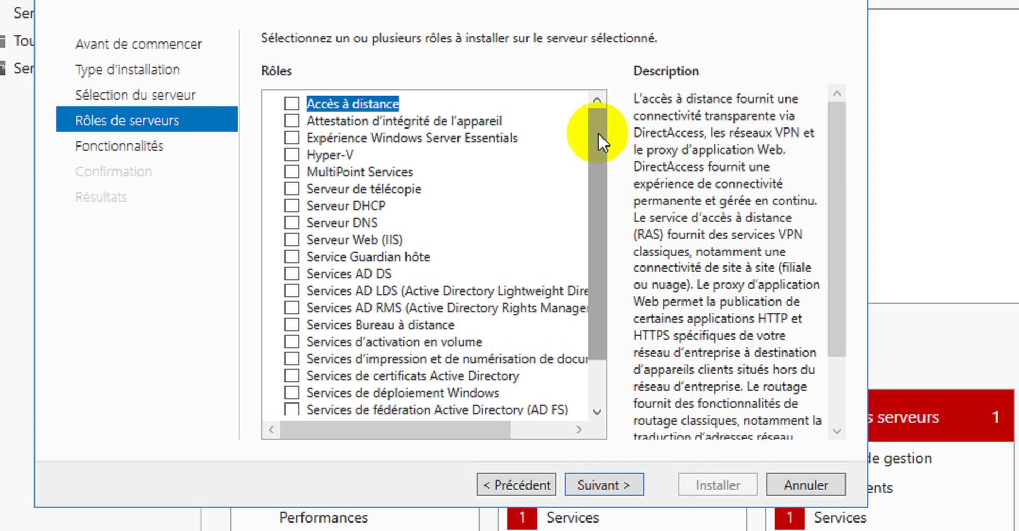
Scroll the roles list and select Services AD DS to view its description.
left_click_drag(597, 132, 596, 198)
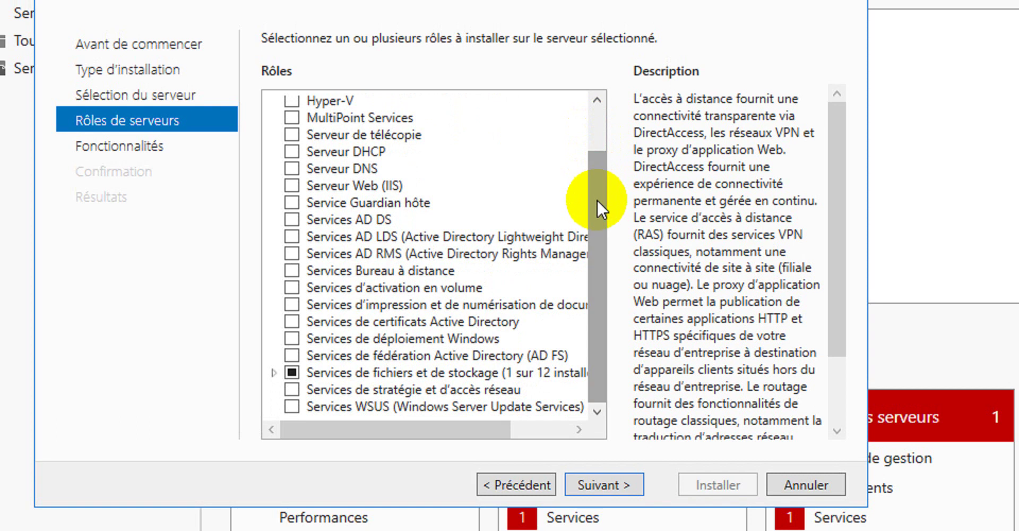
mouse_move(595, 187)
left_mouse_down()
mouse_move(589, 167)
mouse_move(591, 186)
left_mouse_up()
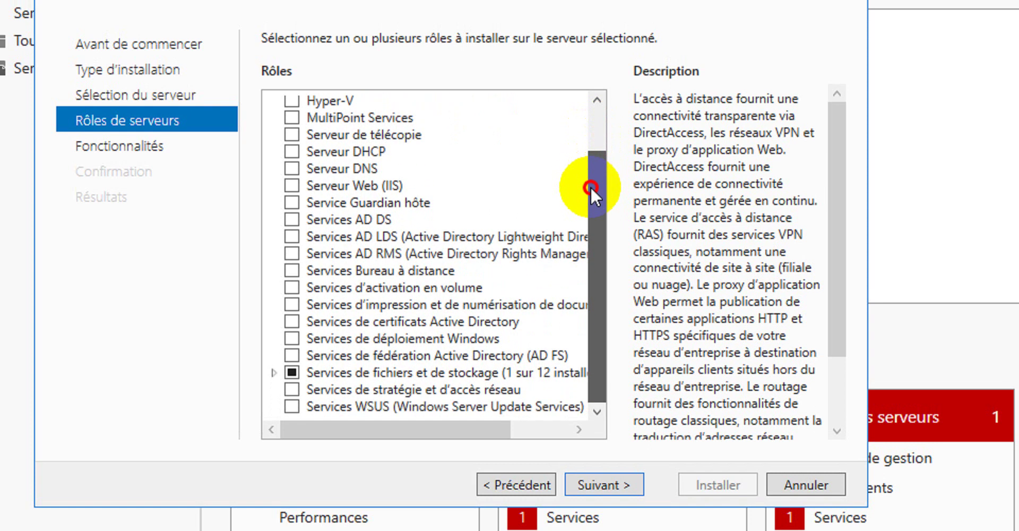
left_click_drag(590, 187, 590, 186)
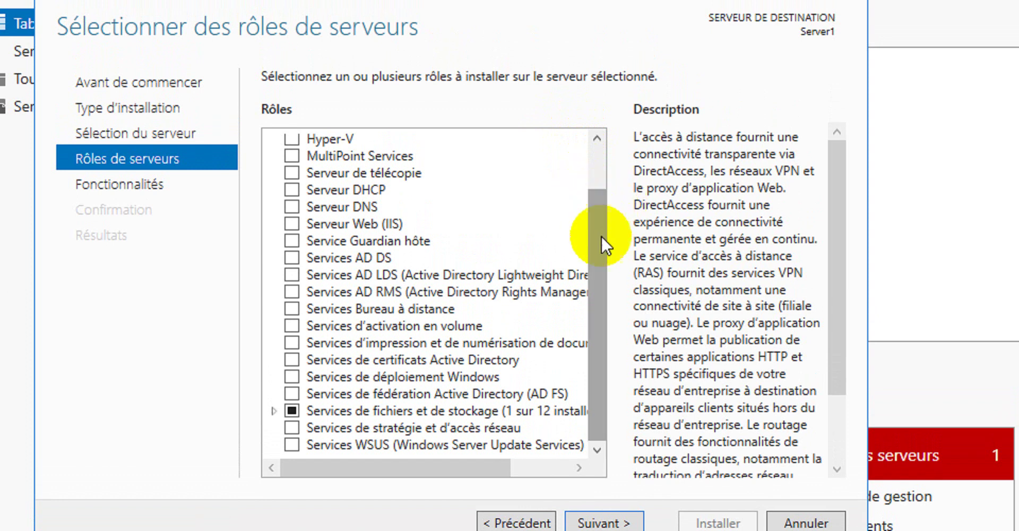
left_click_drag(599, 240, 599, 221)
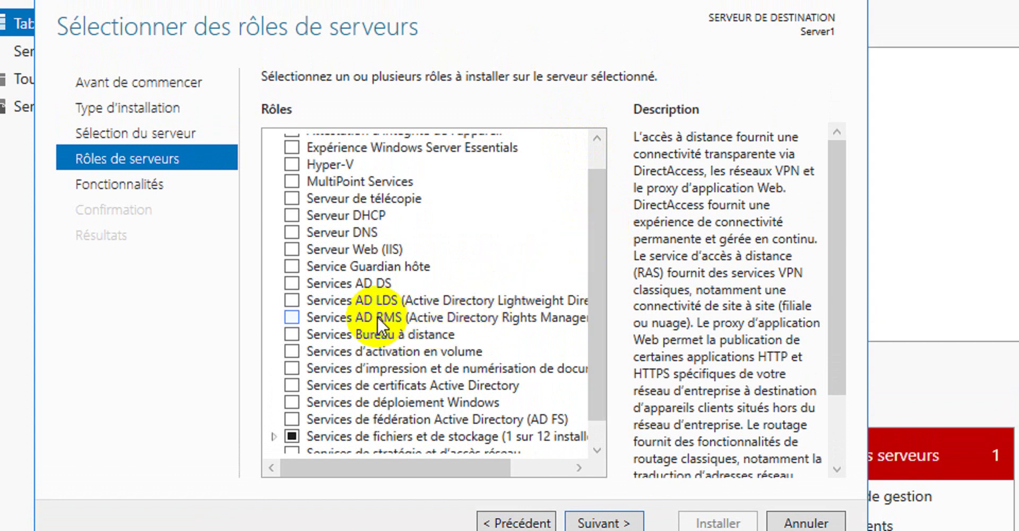
left_click(322, 279)
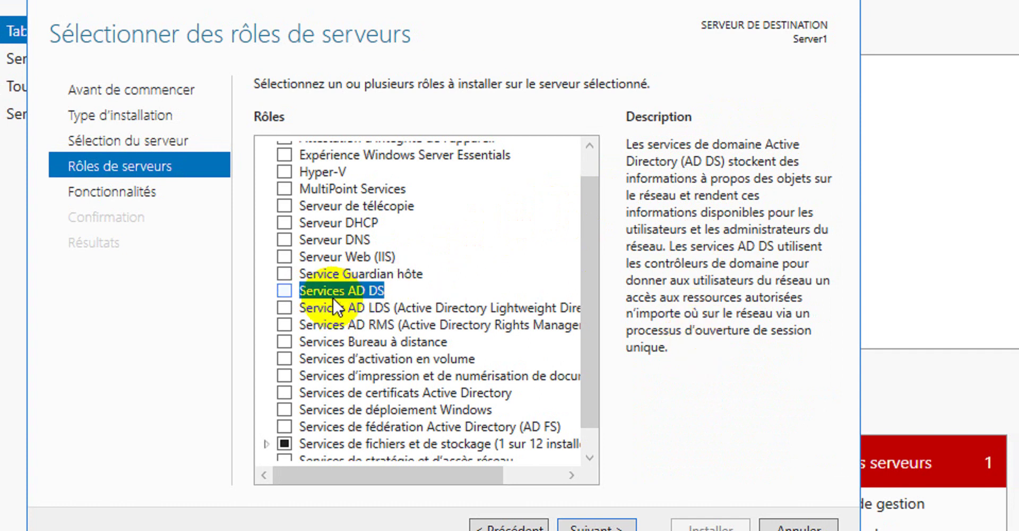
Check Services AD DS with its required features, then view the Serveur DNS description.
left_click(283, 290)
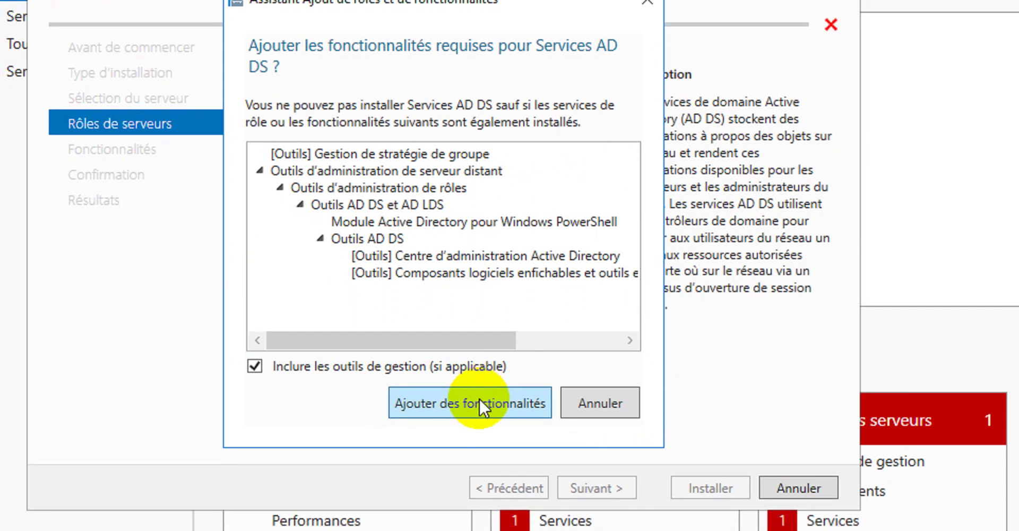
left_click(480, 399)
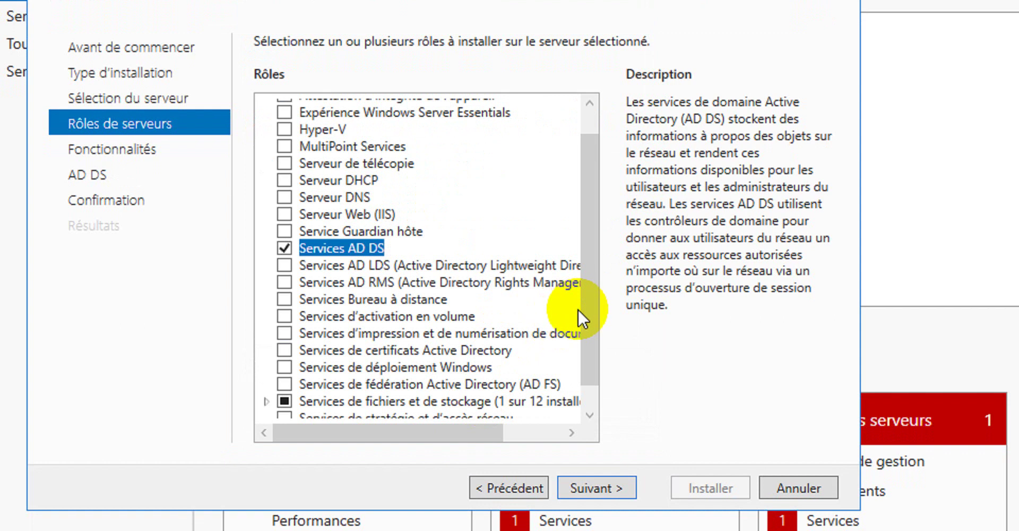
left_click_drag(591, 285, 591, 235)
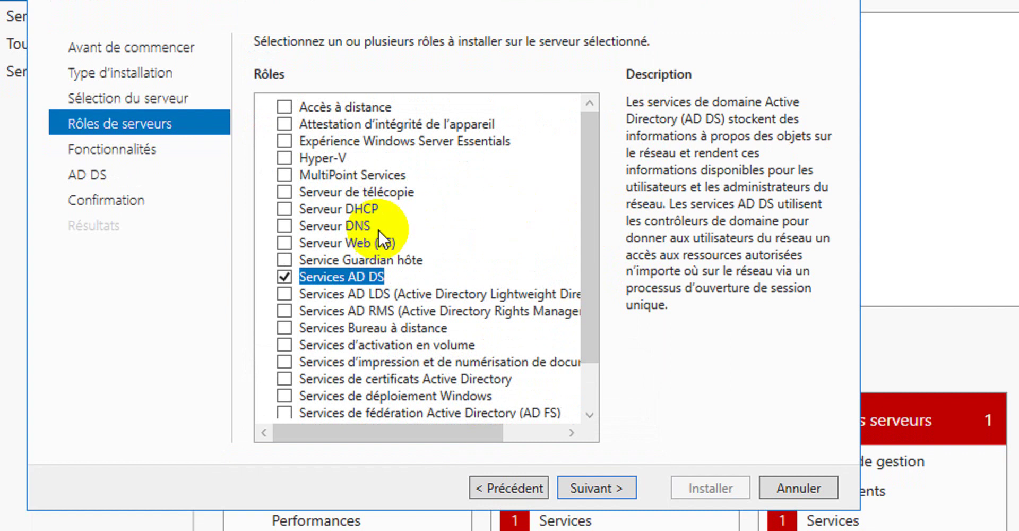
left_click(342, 225)
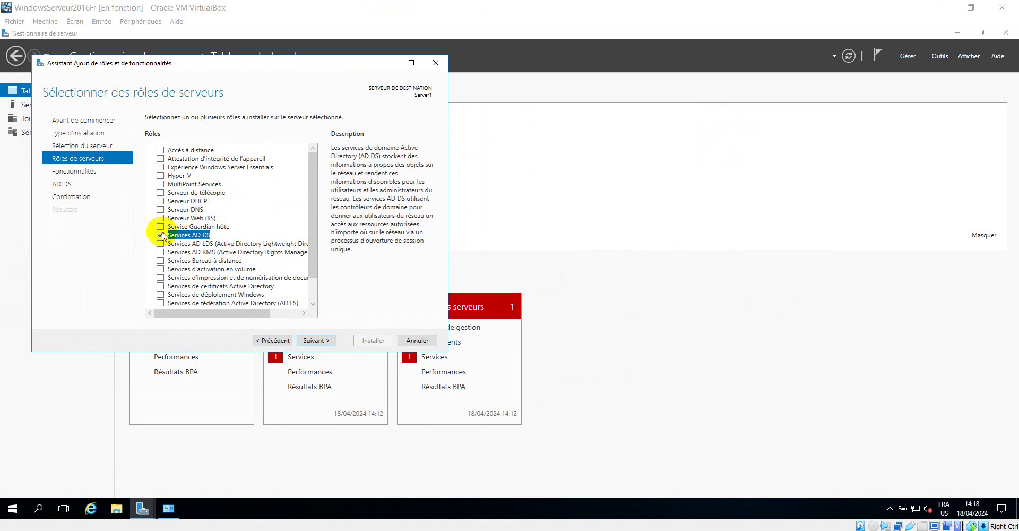
Check the Serveur DNS role and accept its management tools.
left_click(183, 210)
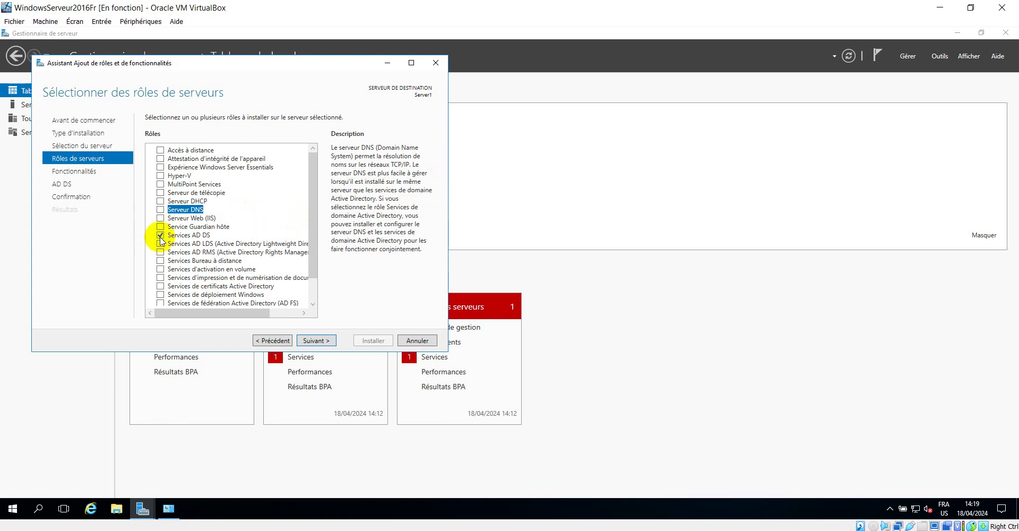
left_click(160, 209)
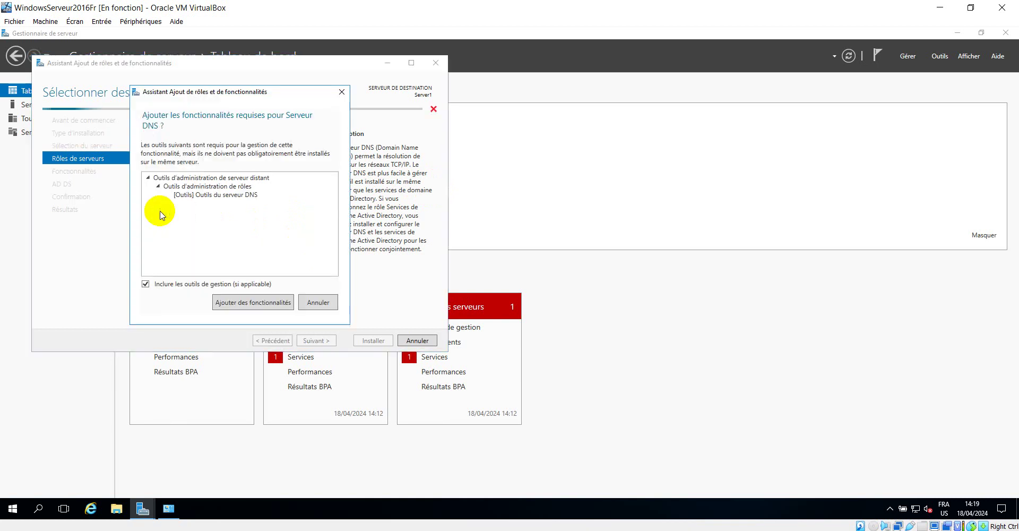
left_click(251, 307)
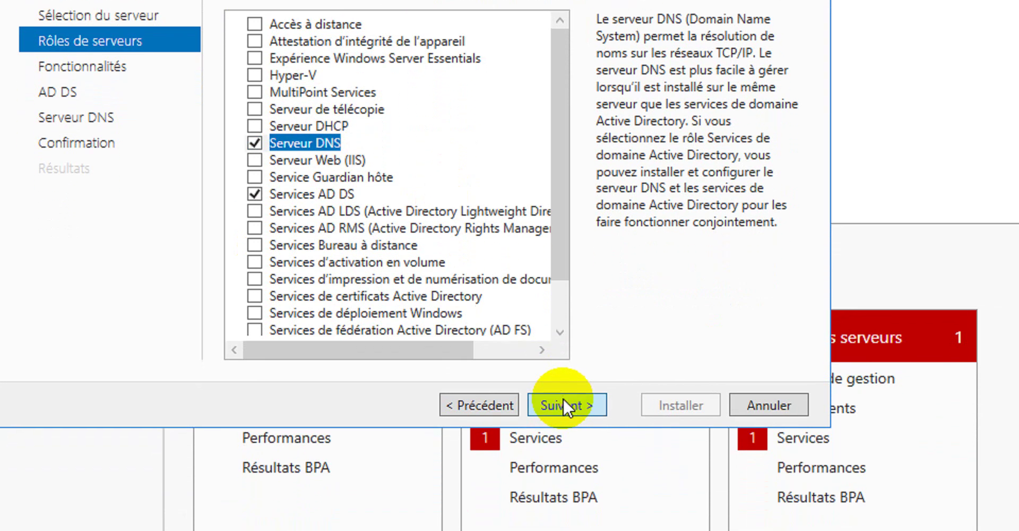
Advance to Fonctionnalités and review the features list without checking anything.
left_click(564, 403)
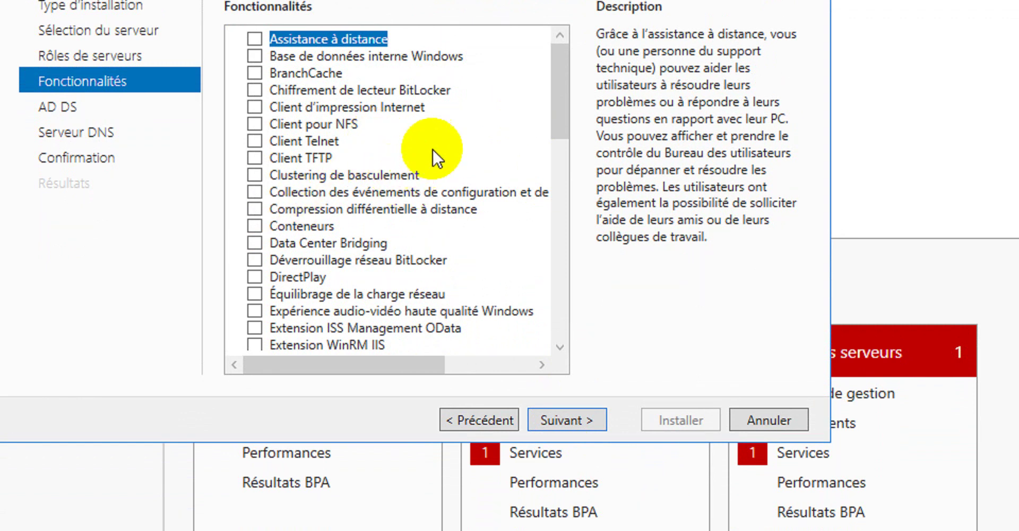
scroll(433, 150, "down", 4)
scroll(433, 149, "down", 3)
scroll(433, 149, "down", 4)
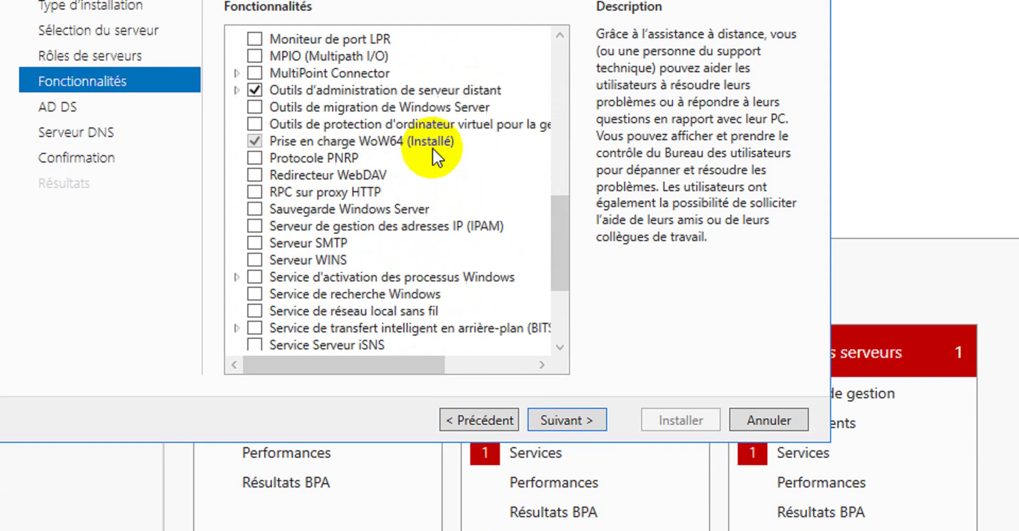
scroll(436, 151, "down", 2)
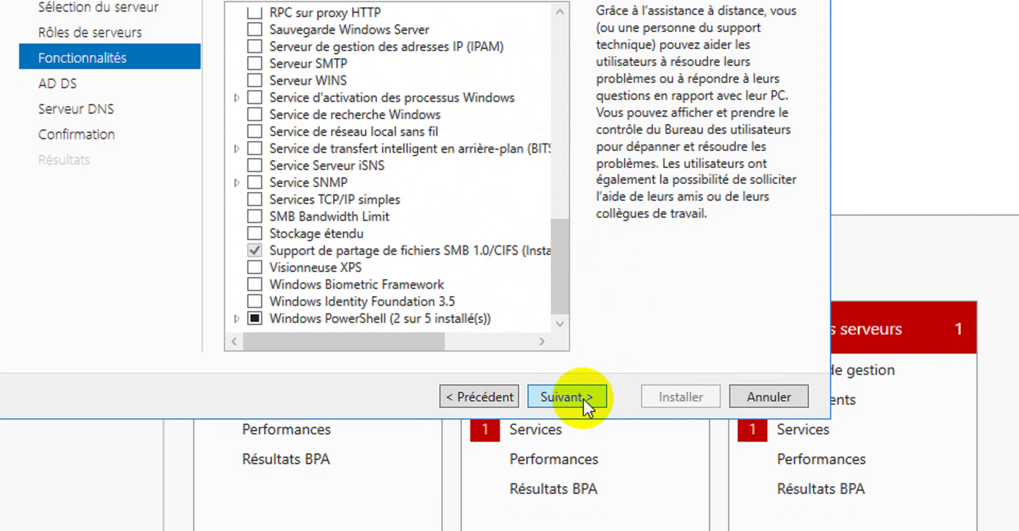
Continue past the Fonctionnalités, AD DS and Serveur DNS pages to the confirmation summary.
left_click(583, 396)
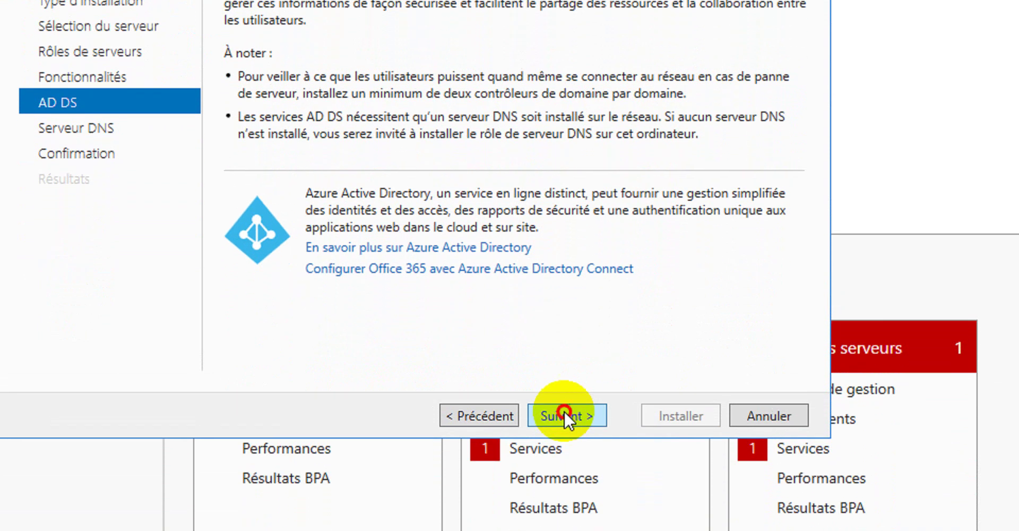
left_click(565, 407)
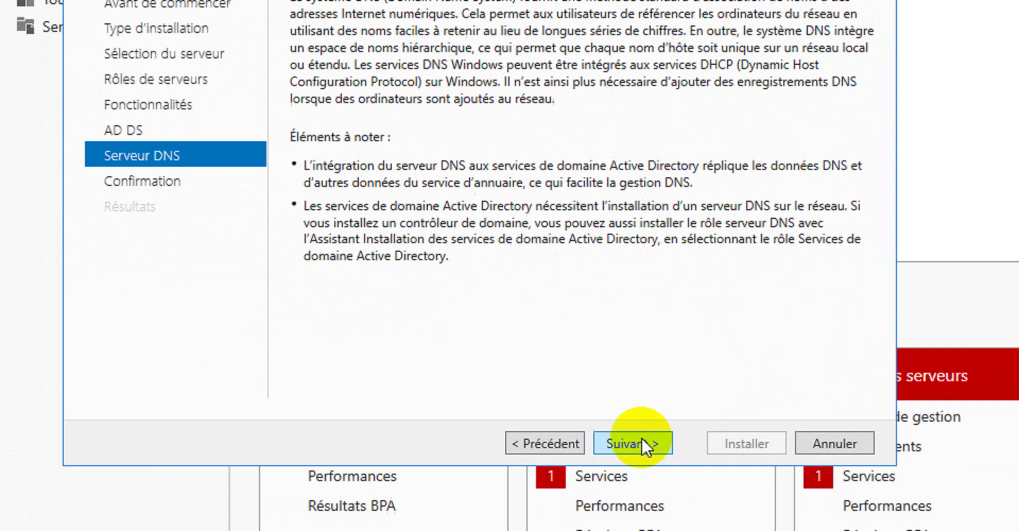
left_click(642, 499)
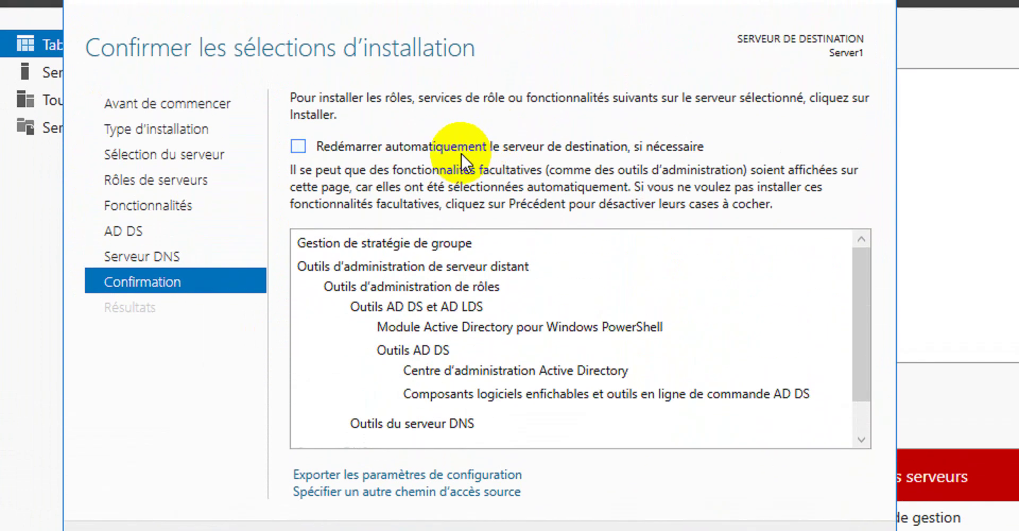
Enable 'Redémarrer automatiquement le serveur de destination, si nécessaire' and confirm with Oui.
left_click(303, 151)
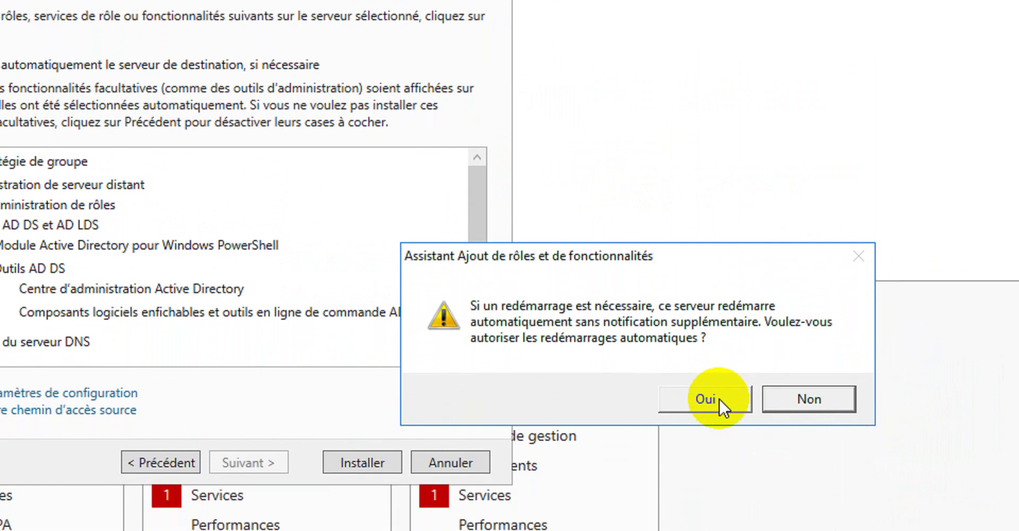
left_click(719, 408)
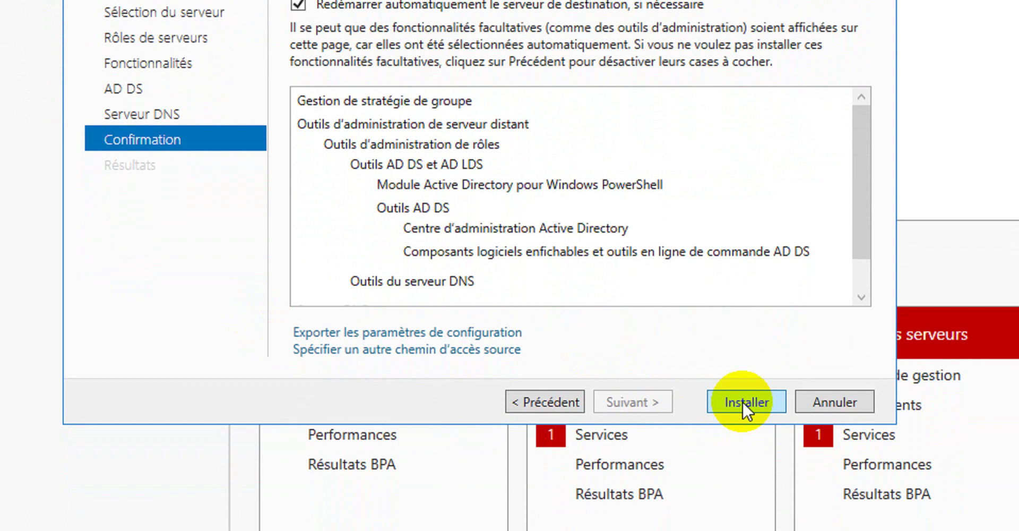
Install the AD DS and DNS roles on Server1, then close the wizard once installation finishes.
left_click(744, 422)
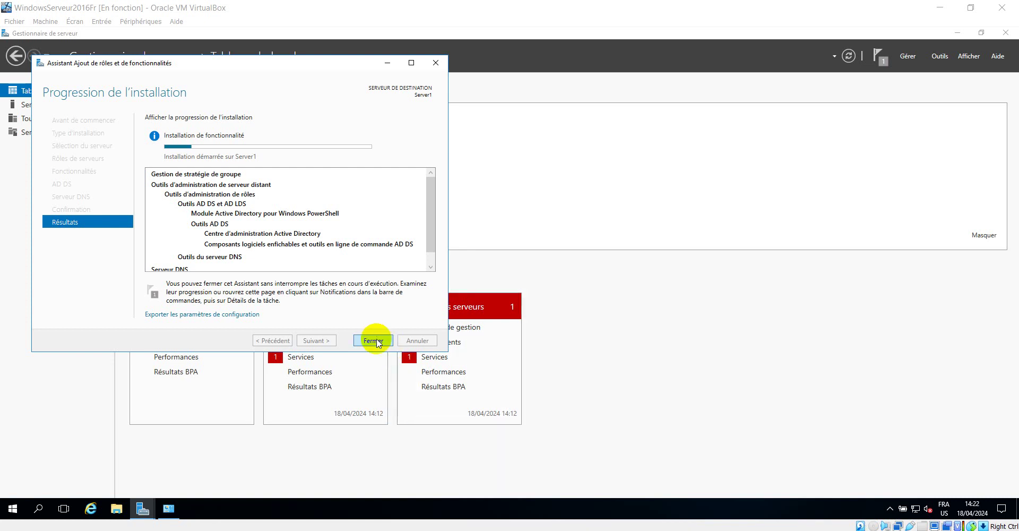
left_click(287, 66)
left_click_drag(288, 66, 657, 113)
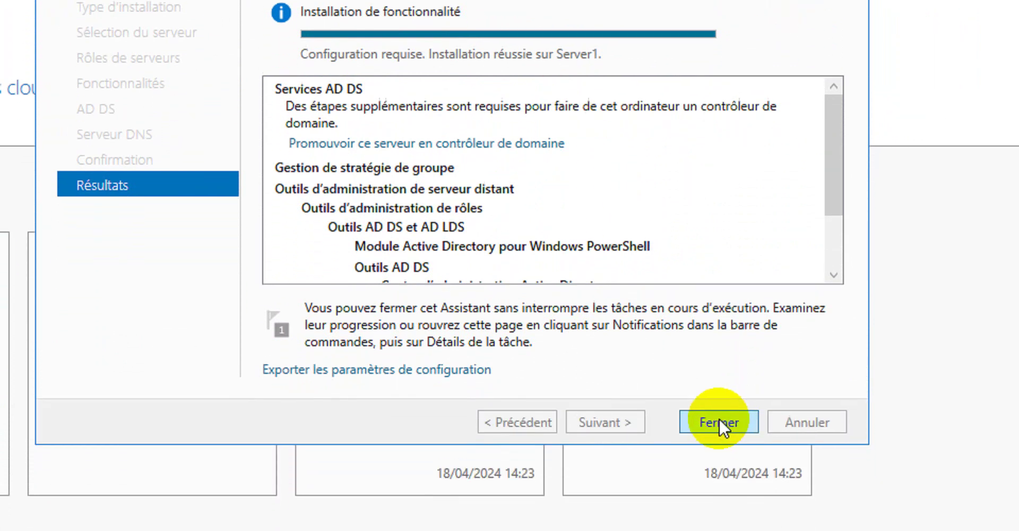
left_click(720, 483)
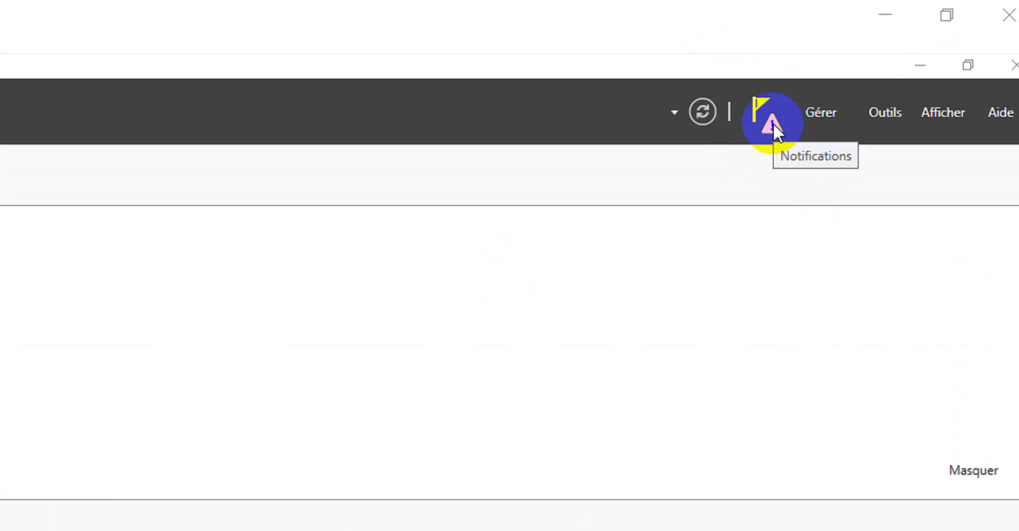
From the notifications, launch 'Promouvoir ce serveur en contrôleur de domaine'.
left_click(773, 122)
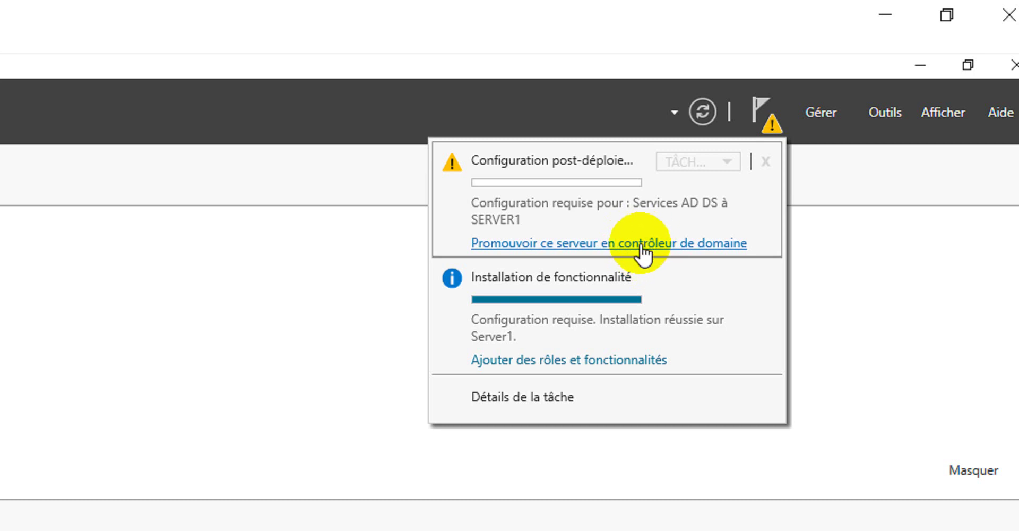
left_click(641, 245)
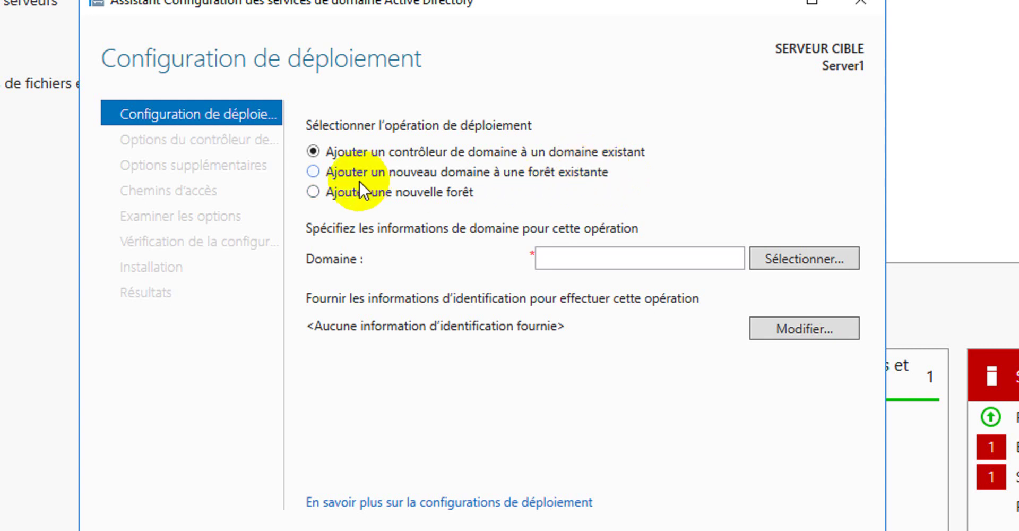
Add a new forest with root domain name learningtech.cd and continue.
left_click(314, 192)
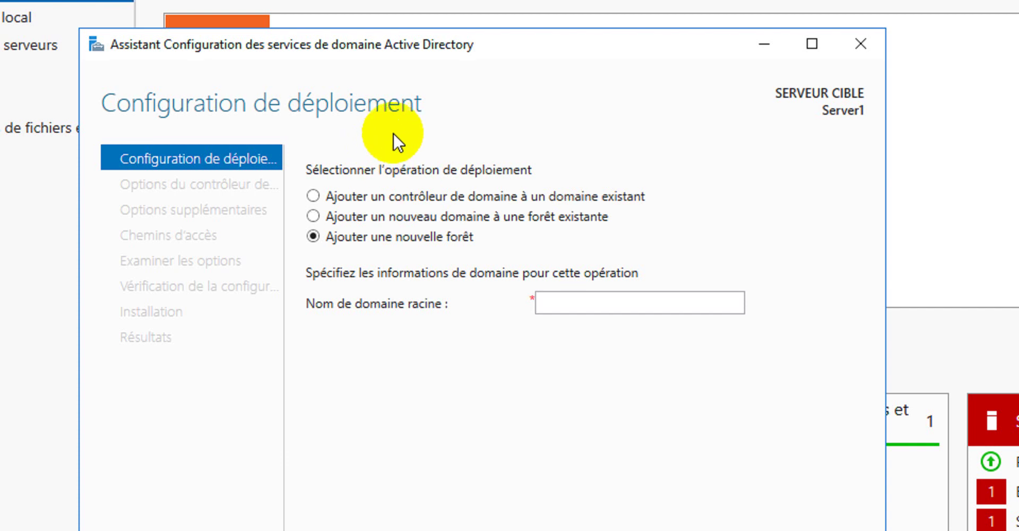
left_click(569, 303)
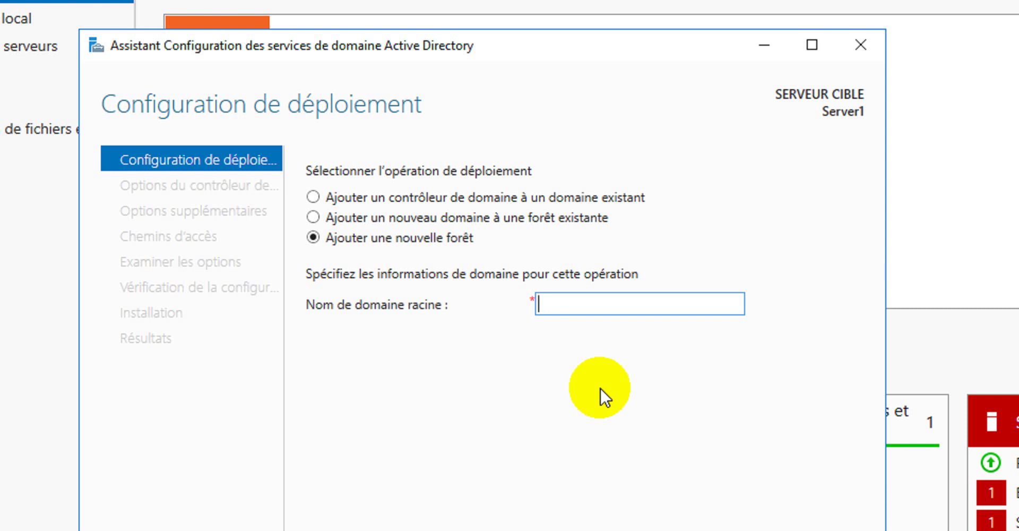
type("le")
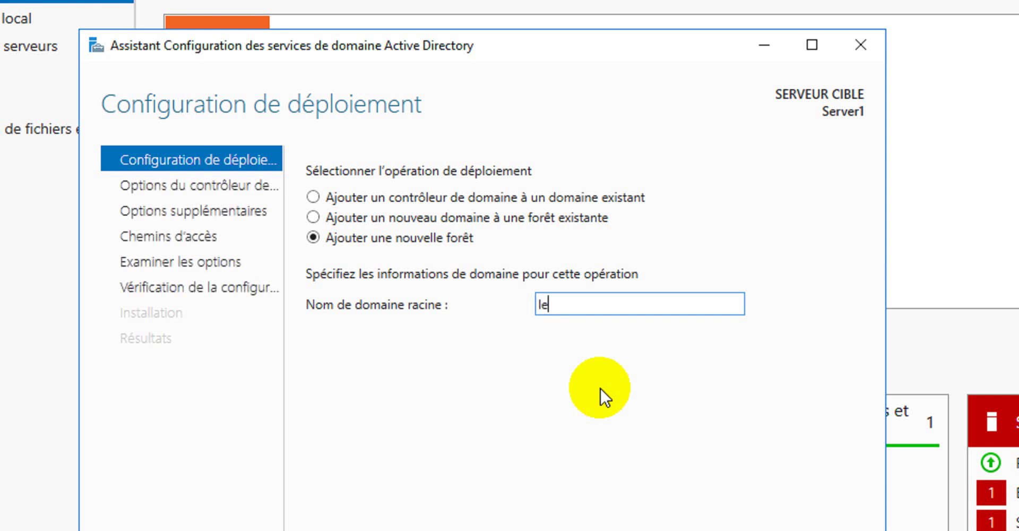
type("arningtech")
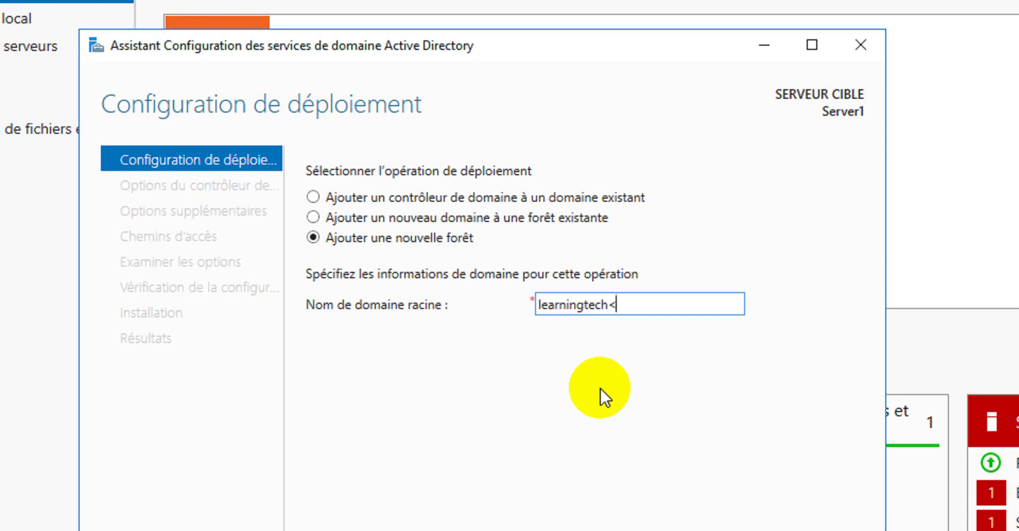
type(".cd")
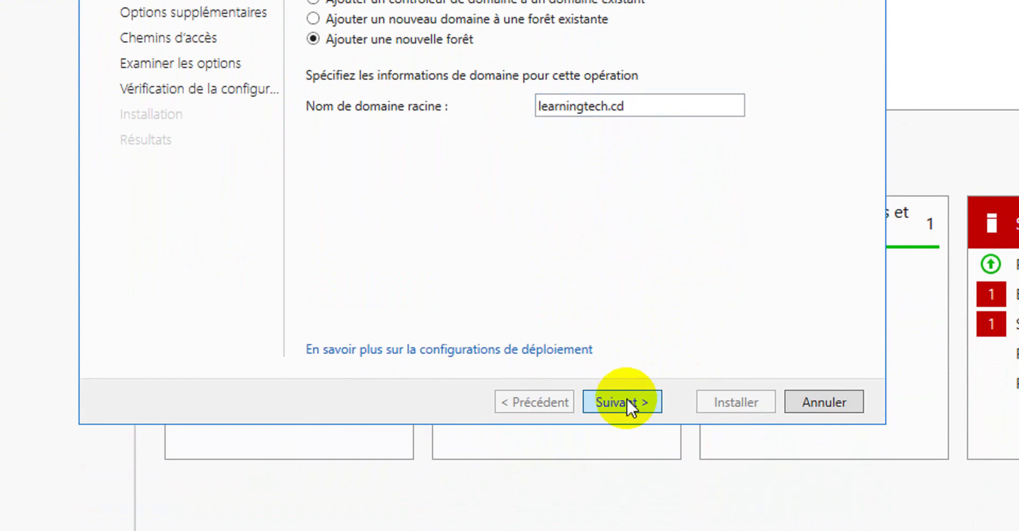
left_click(626, 436)
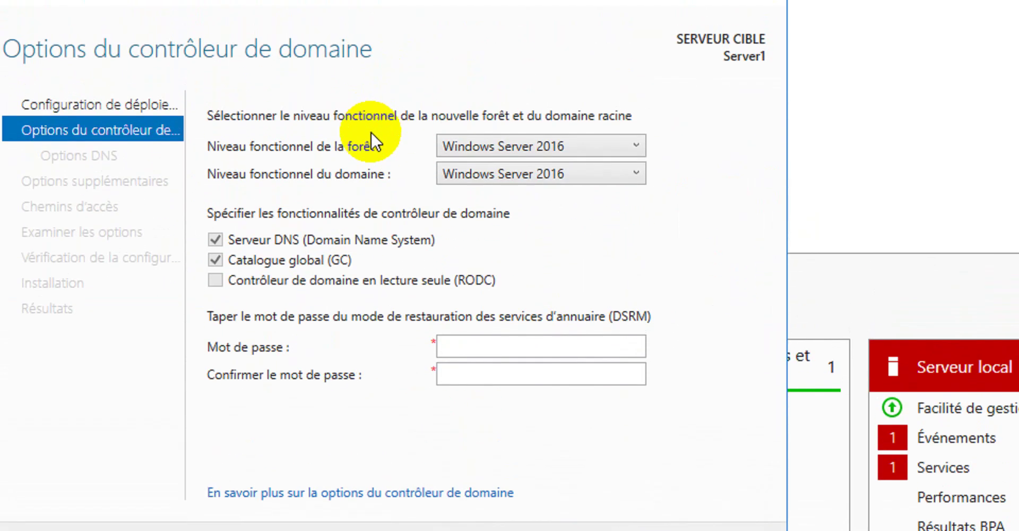
Choose Windows Server 2008 for both the forest and domain functional levels.
left_click(517, 149)
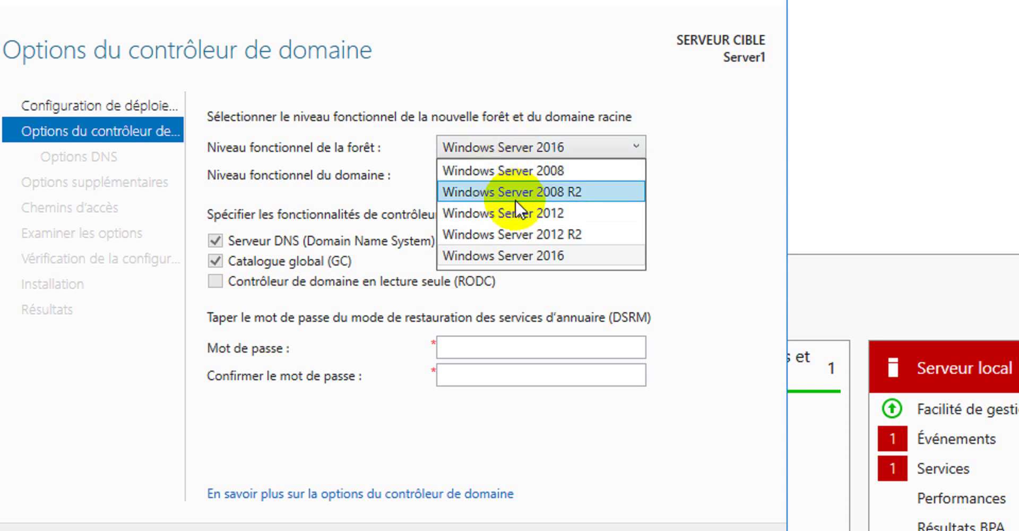
left_click(528, 170)
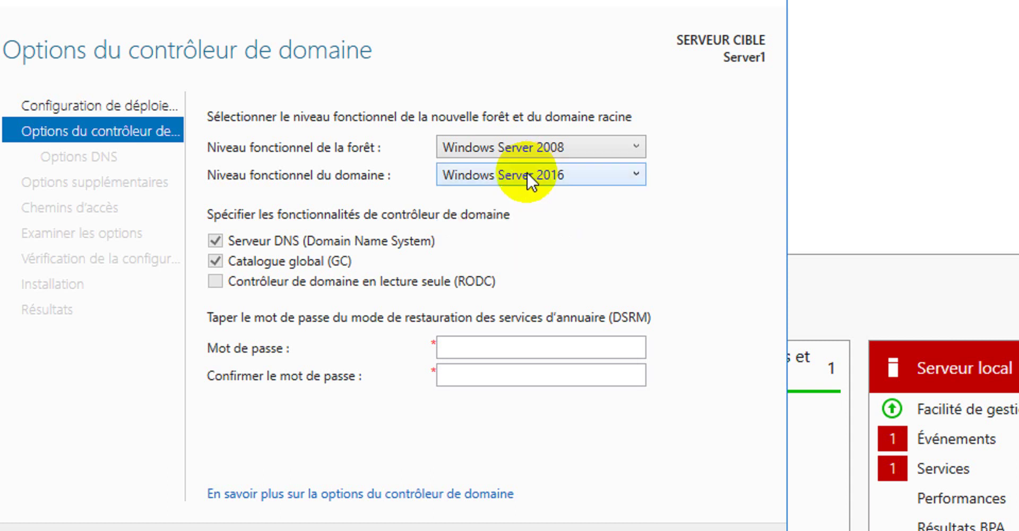
left_click(540, 174)
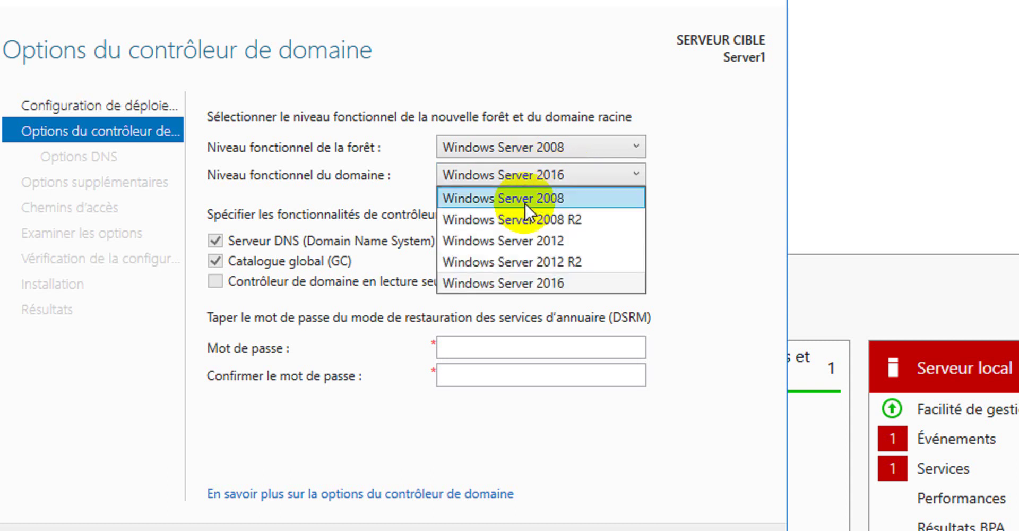
left_click(529, 198)
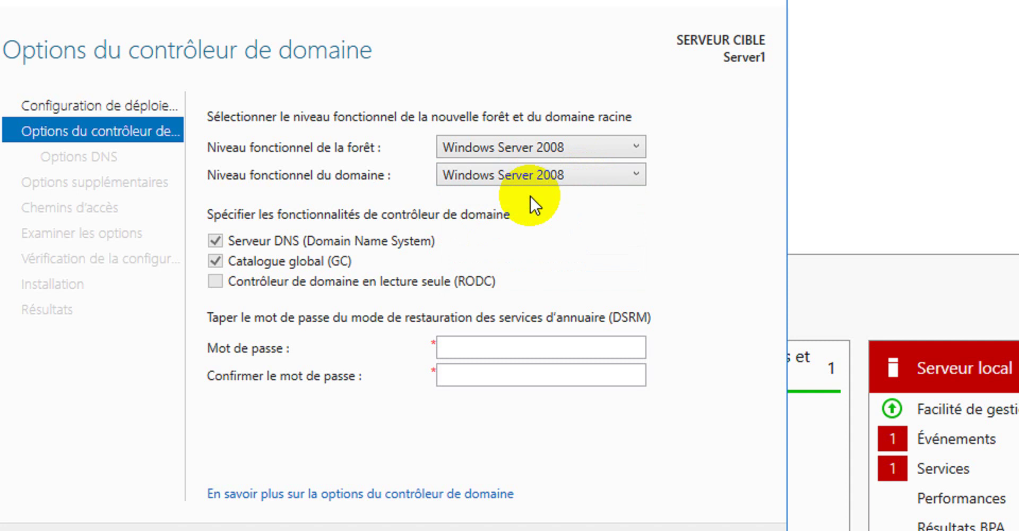
left_click(553, 148)
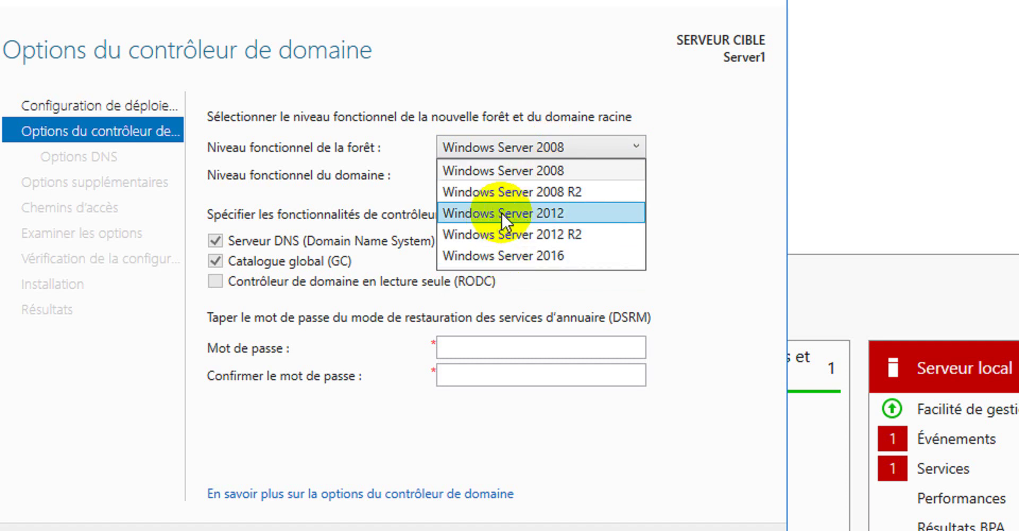
left_click(532, 169)
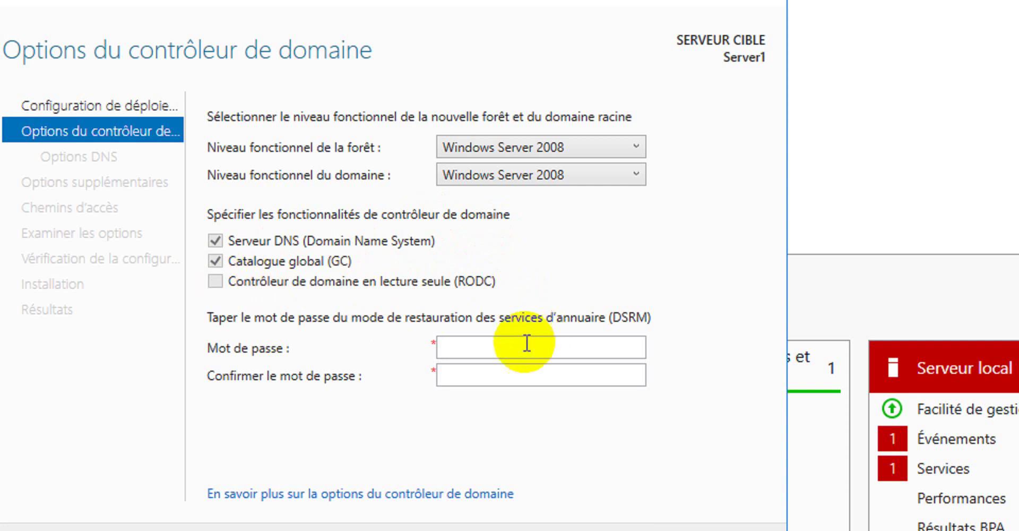
Enter and confirm the DSRM password, then continue to DNS options.
left_click(481, 346)
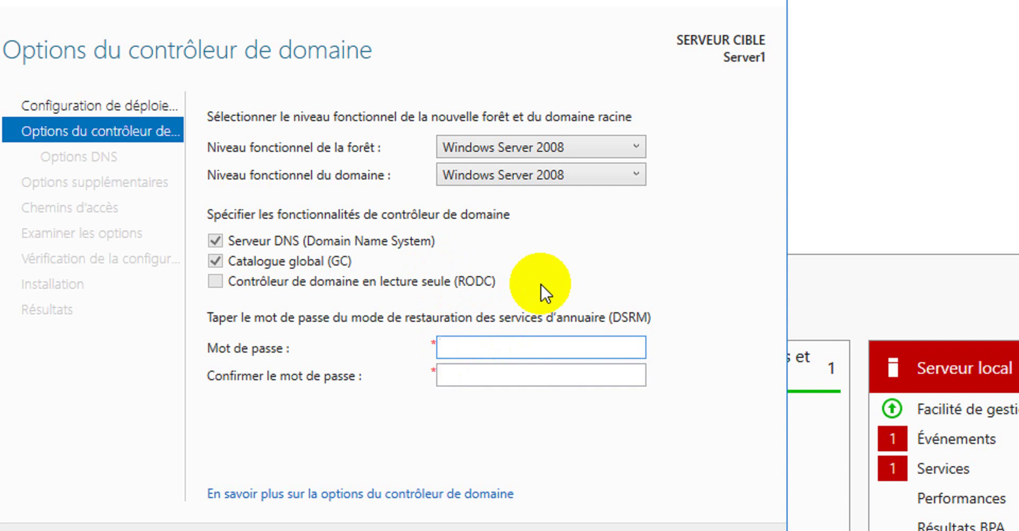
type("••")
key("BackSpace")
key("BackSpace")
type("•••••••••")
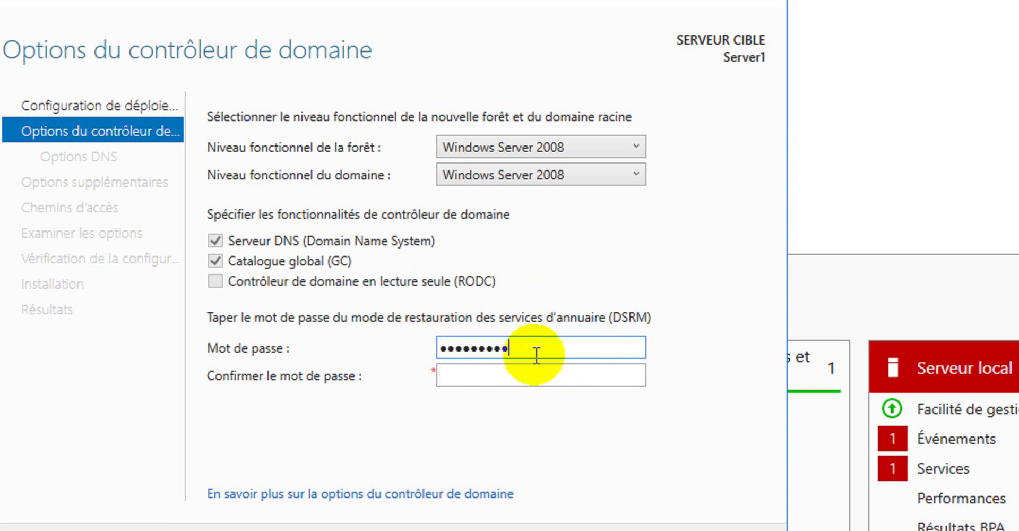
left_click(537, 372)
type("•••••")
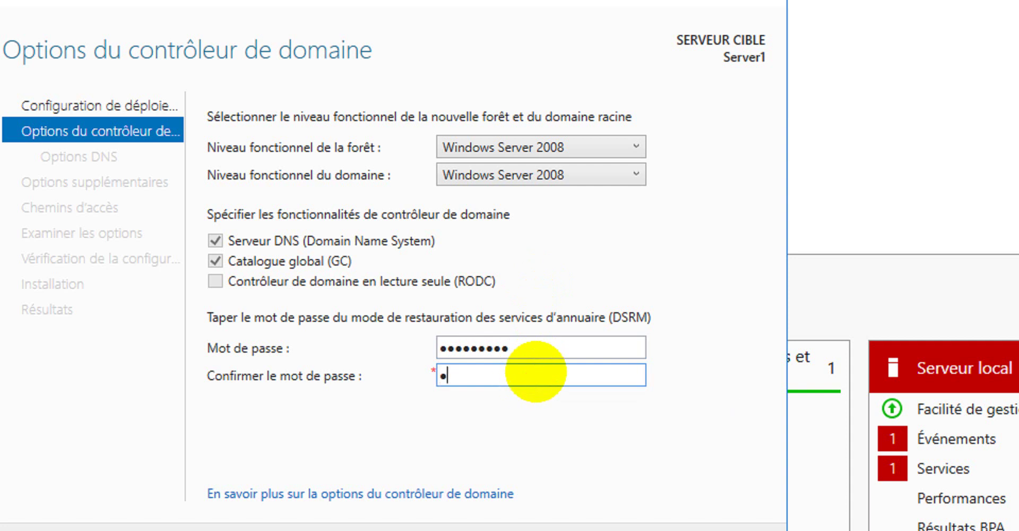
type("••••")
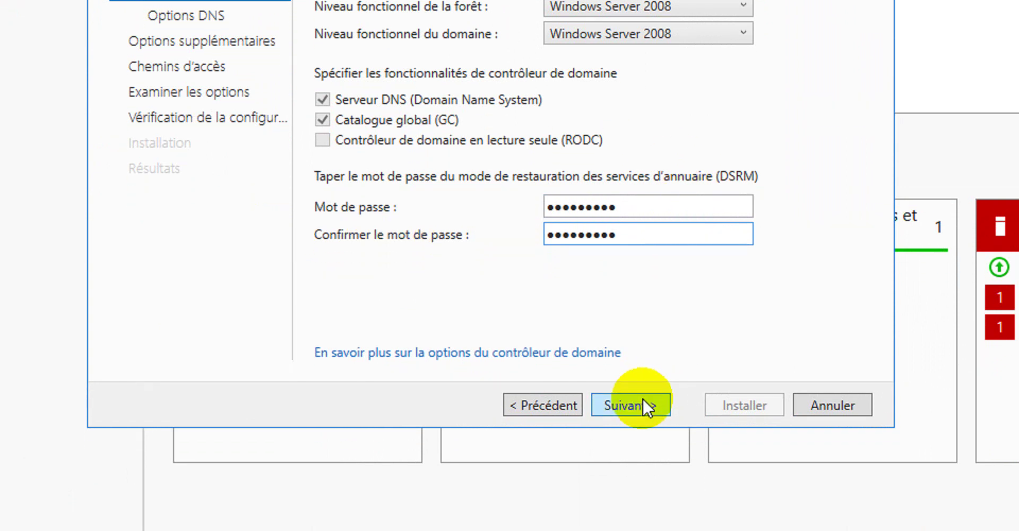
left_click(644, 411)
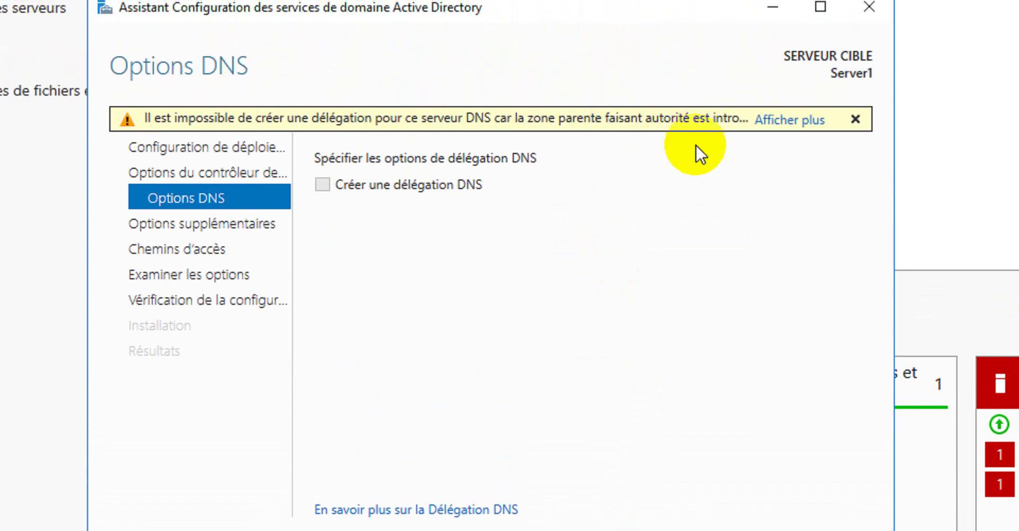
Dismiss the DNS delegation warning and continue with delegation left unchecked.
left_click(789, 118)
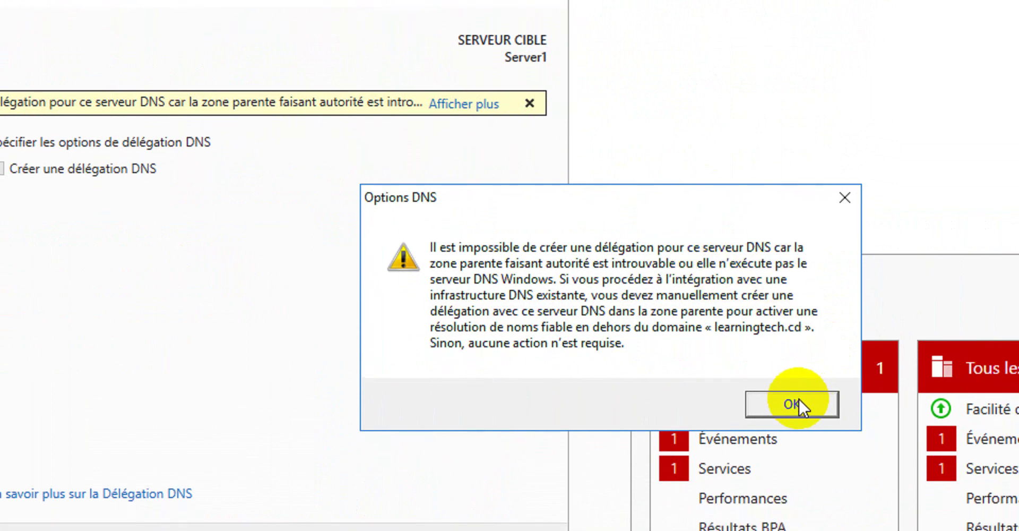
left_click(796, 397)
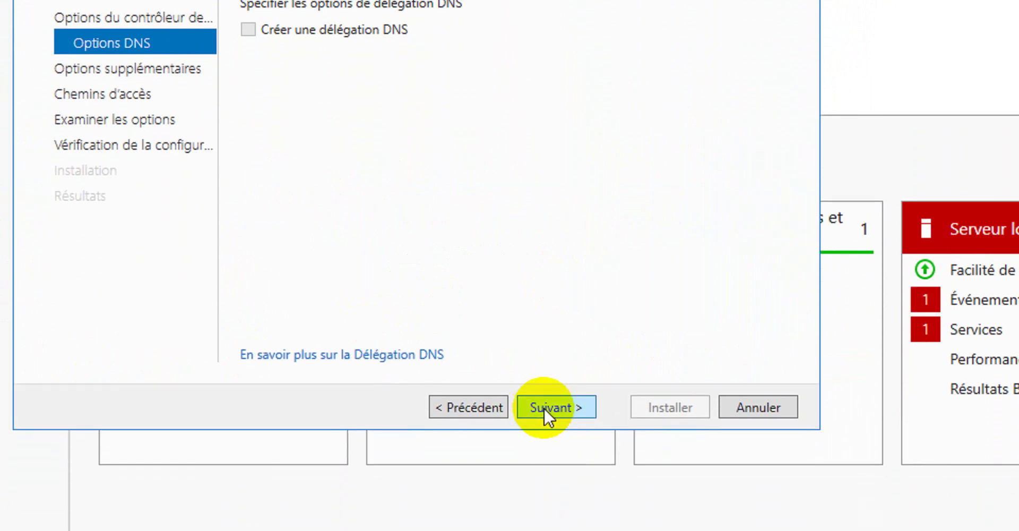
left_click(544, 407)
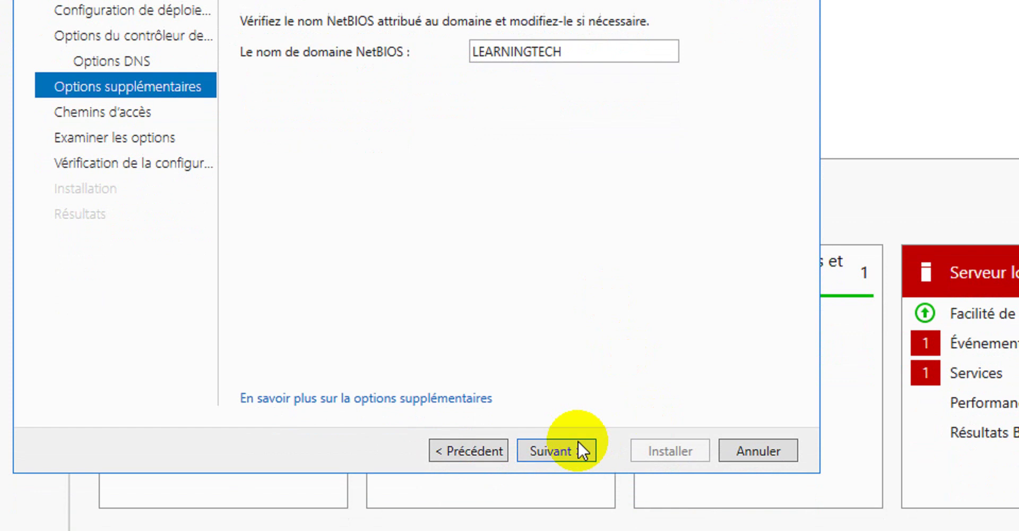
Keep NetBIOS name LEARNINGTECH and the default database, log and SYSVOL paths.
left_click(568, 400)
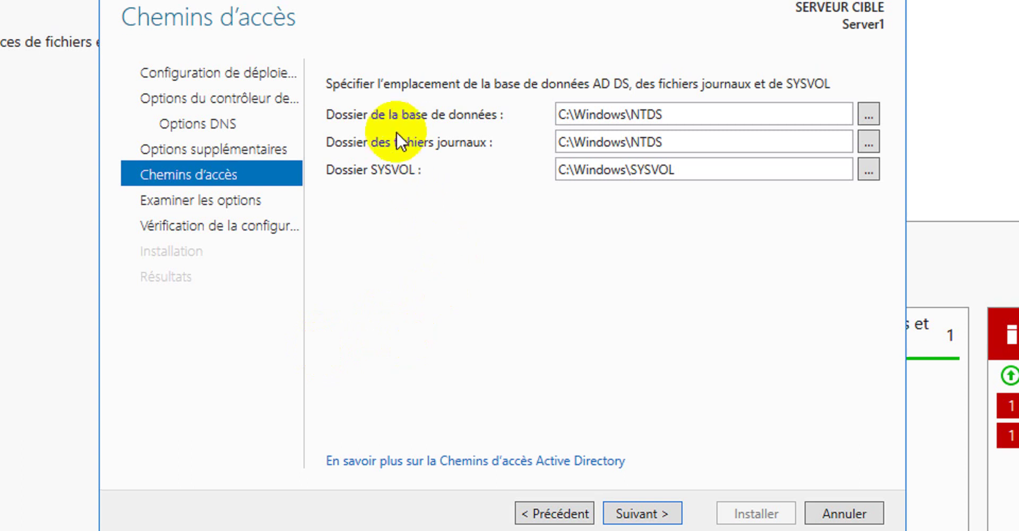
left_click(654, 118)
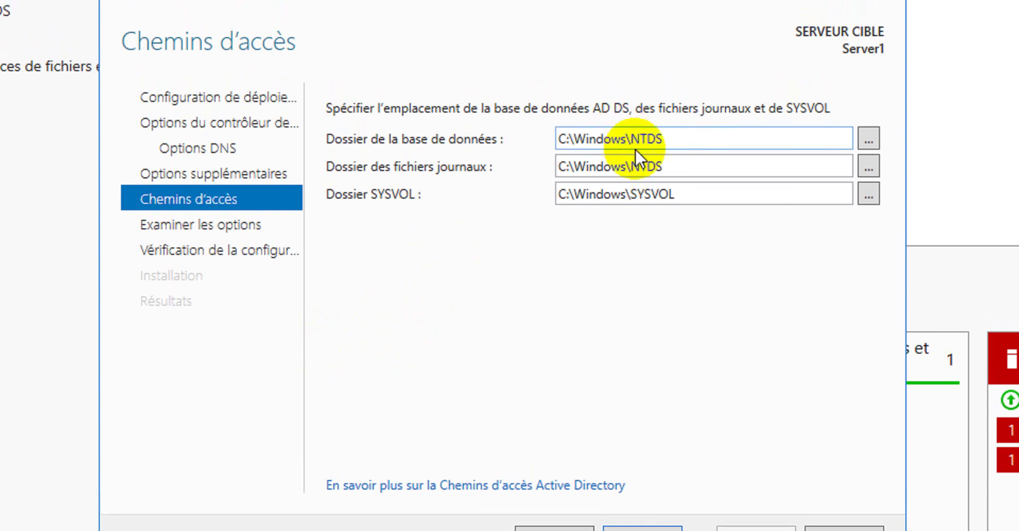
left_click(809, 140)
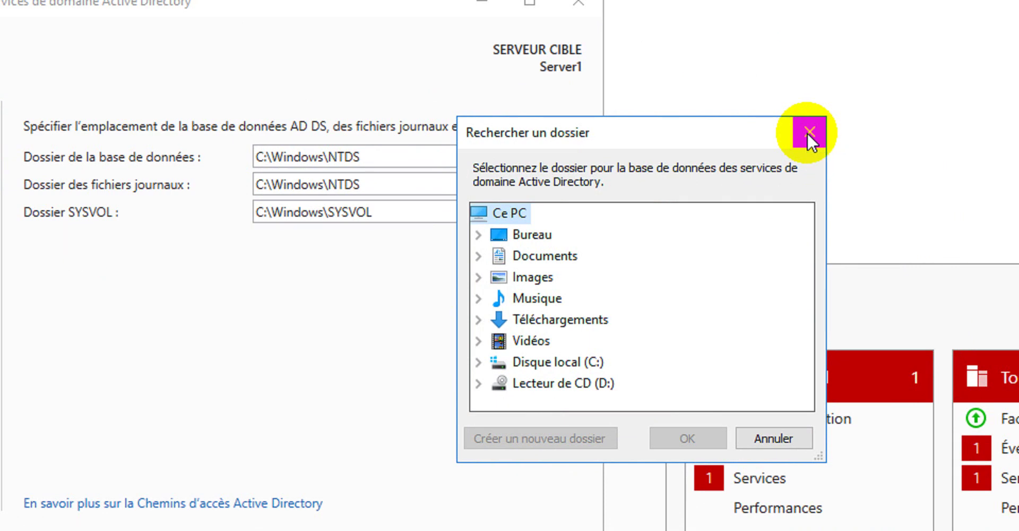
left_click(806, 133)
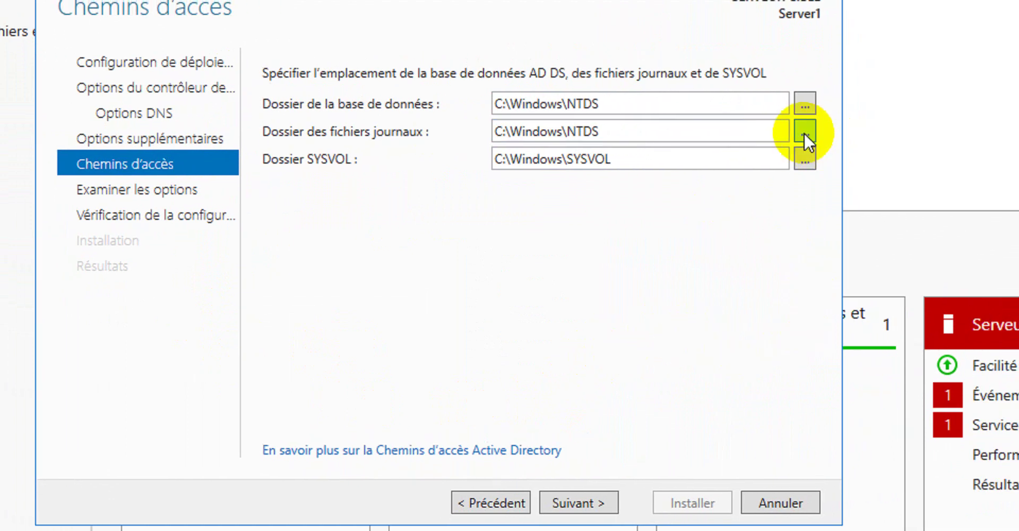
left_click(804, 132)
left_click(835, 126)
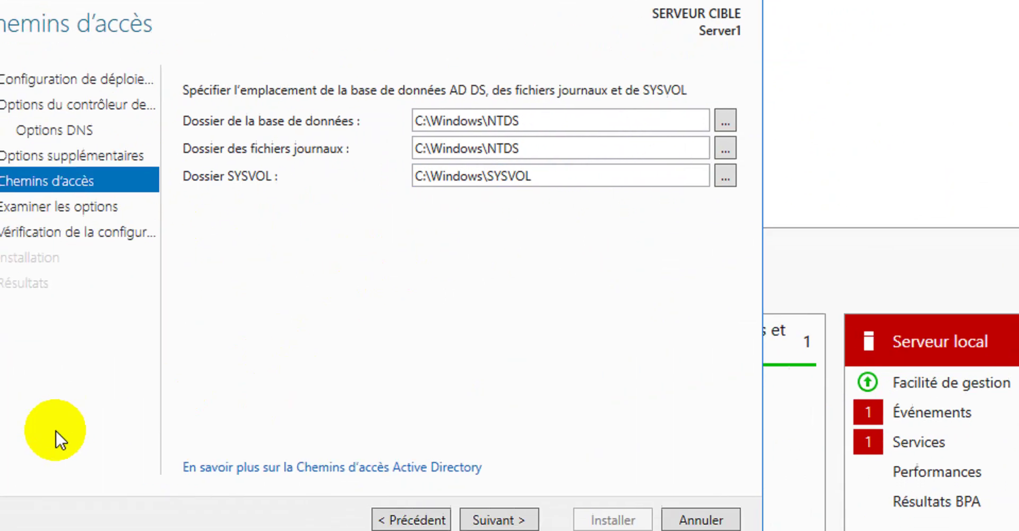
left_click(515, 520)
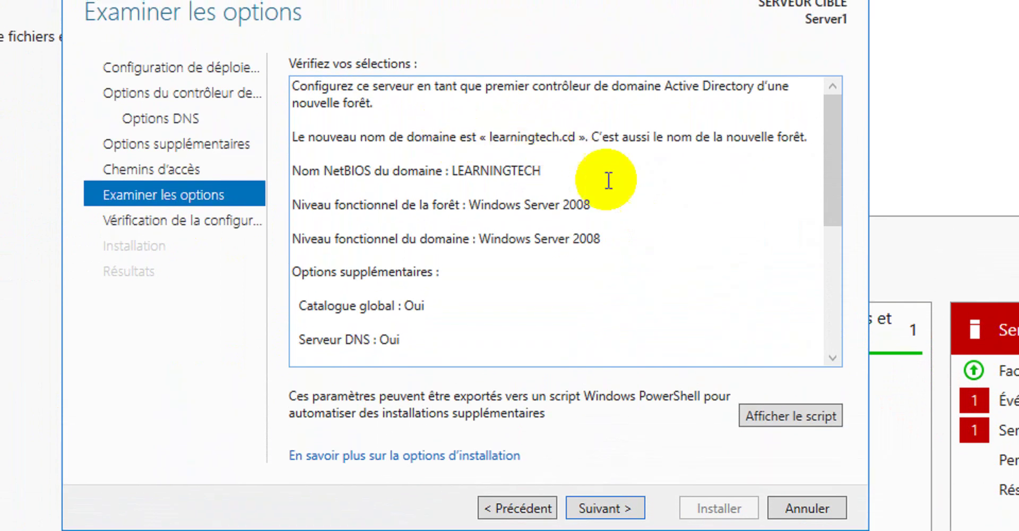
Review the learningtech.cd options summary and proceed to the prerequisite check.
scroll(620, 155, "down", 1)
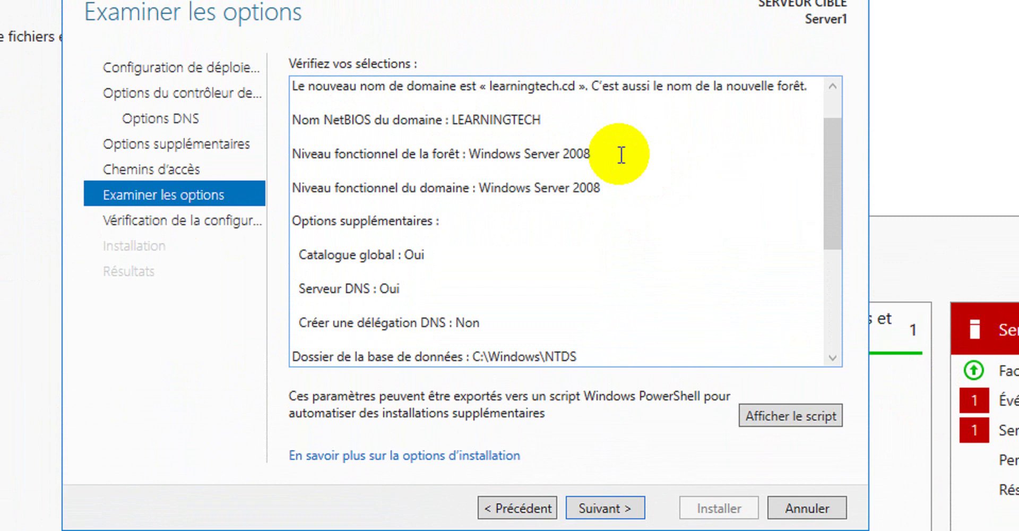
scroll(620, 155, "down", 1)
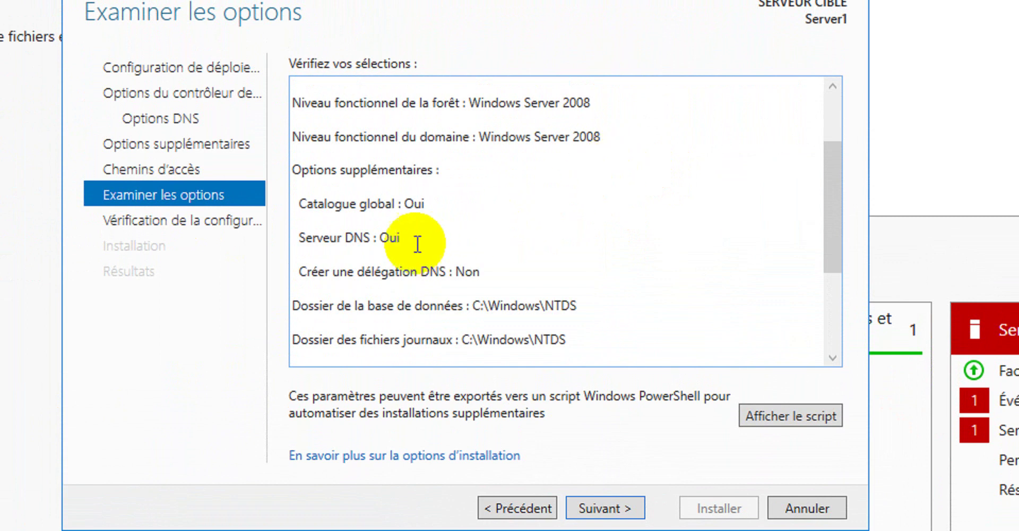
scroll(611, 198, "down", 1)
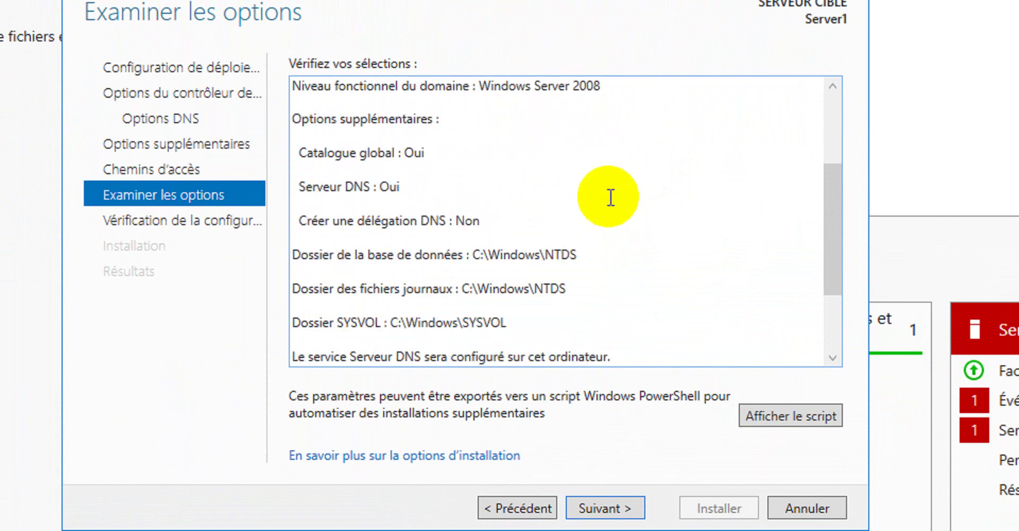
scroll(611, 198, "down", 2)
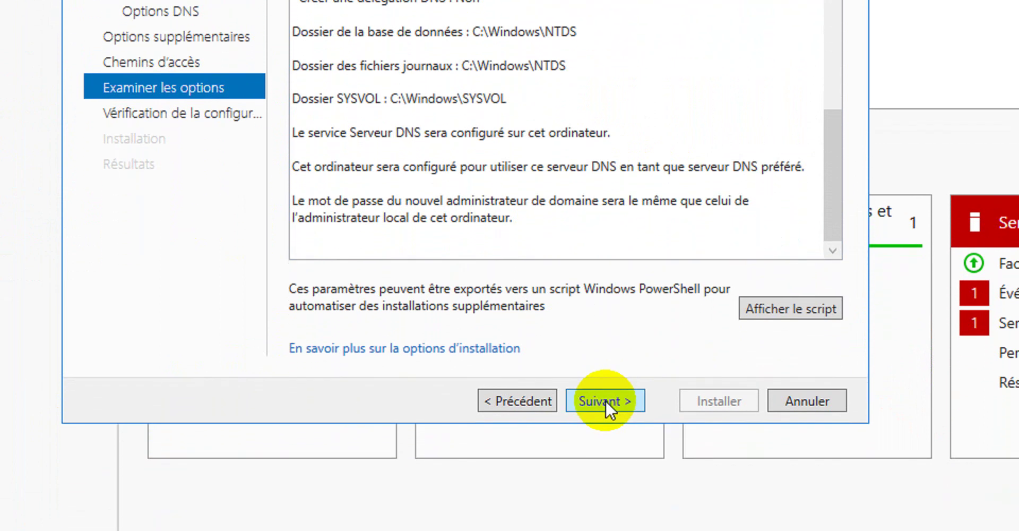
left_click(605, 418)
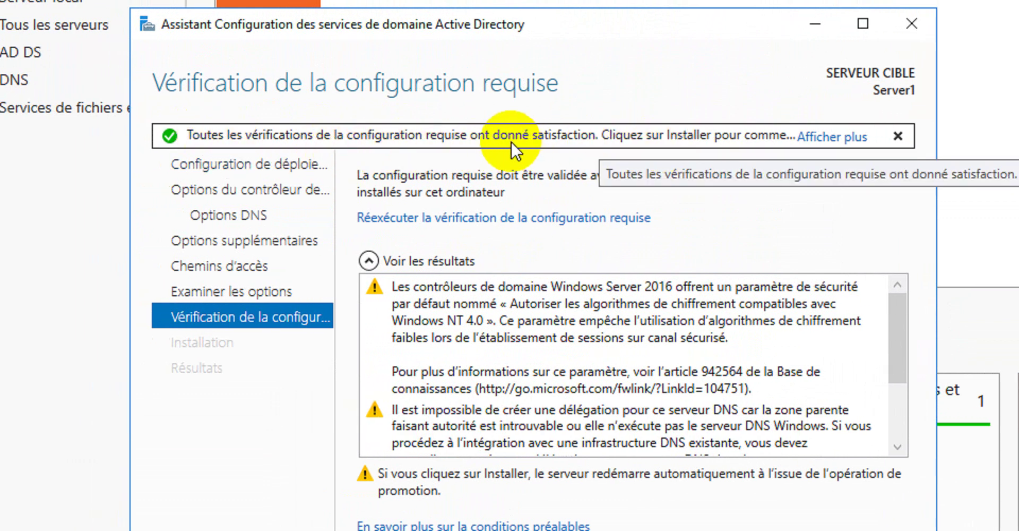
Review the prerequisite results and warnings, then start the domain controller installation.
left_click(847, 138)
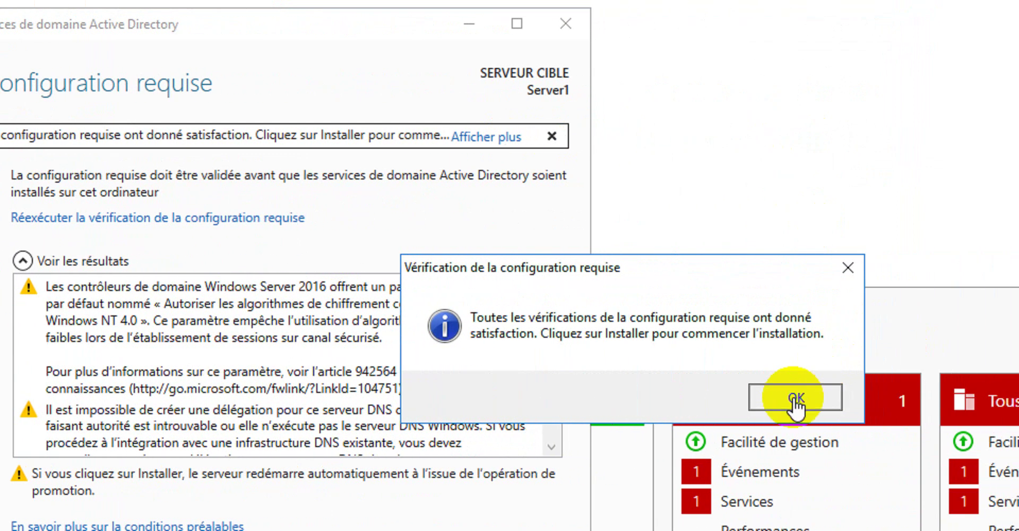
left_click(794, 399)
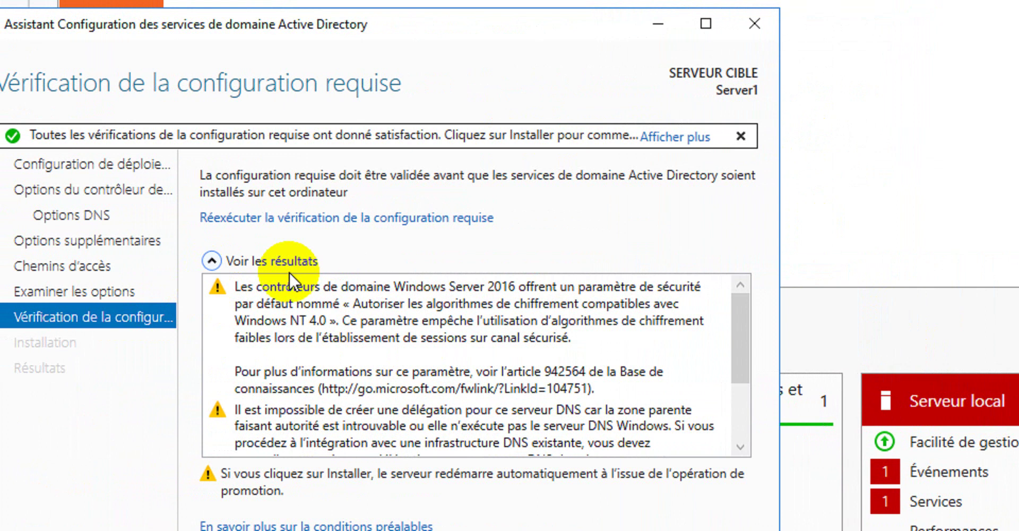
scroll(401, 349, "down", 2)
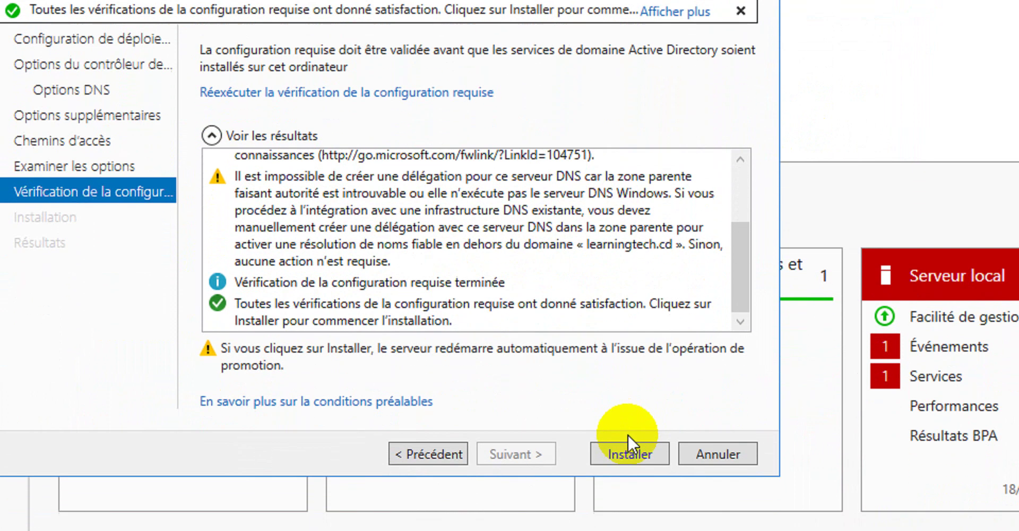
left_click(627, 455)
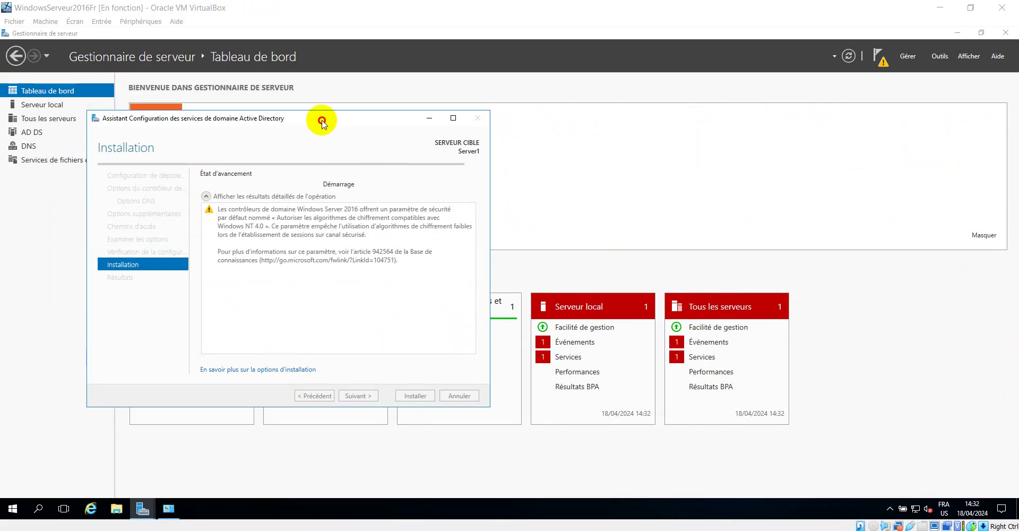
Move the wizard aside and wait for promotion to finish until the sign-out notice appears.
left_click_drag(324, 123, 649, 124)
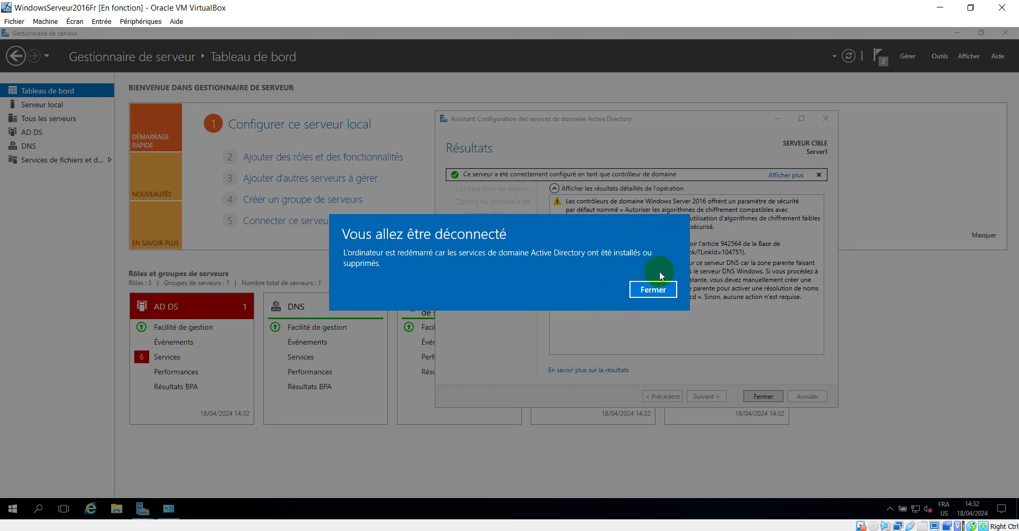
Dismiss the sign-out notice, close the finished AD DS wizard, and let the server reboot.
left_click(653, 290)
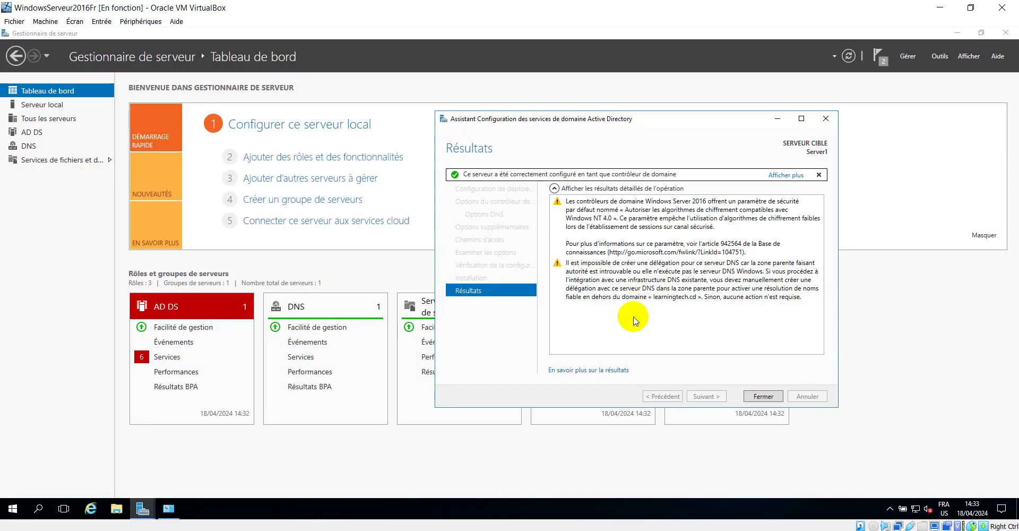
left_click(763, 396)
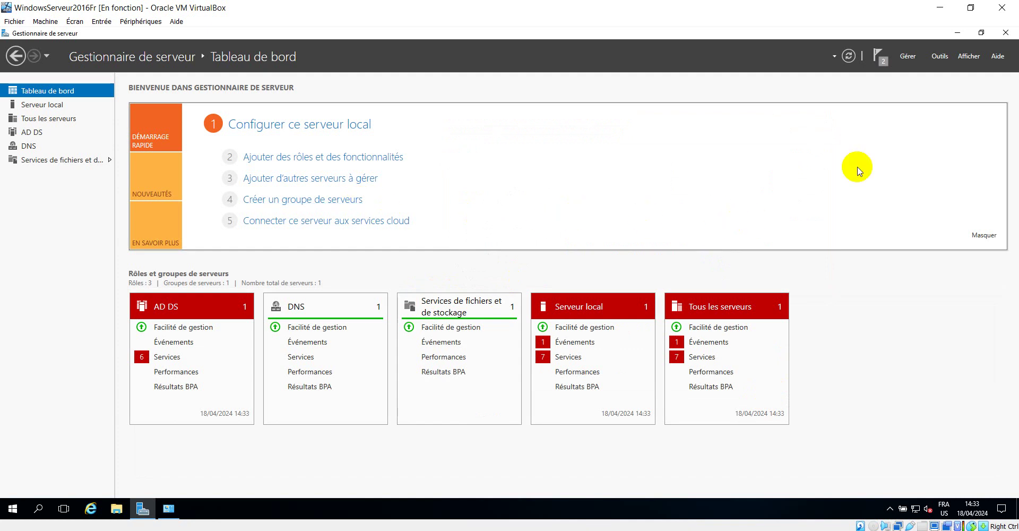
left_click(879, 57)
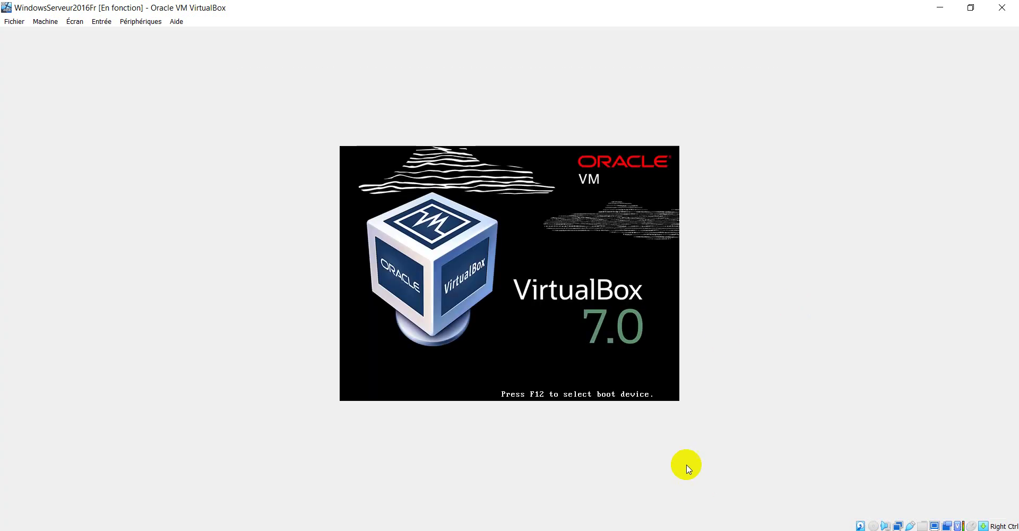
Start the Windows7x64 virtual machine from VirtualBox Manager, then minimize the Manager.
left_click(507, 530)
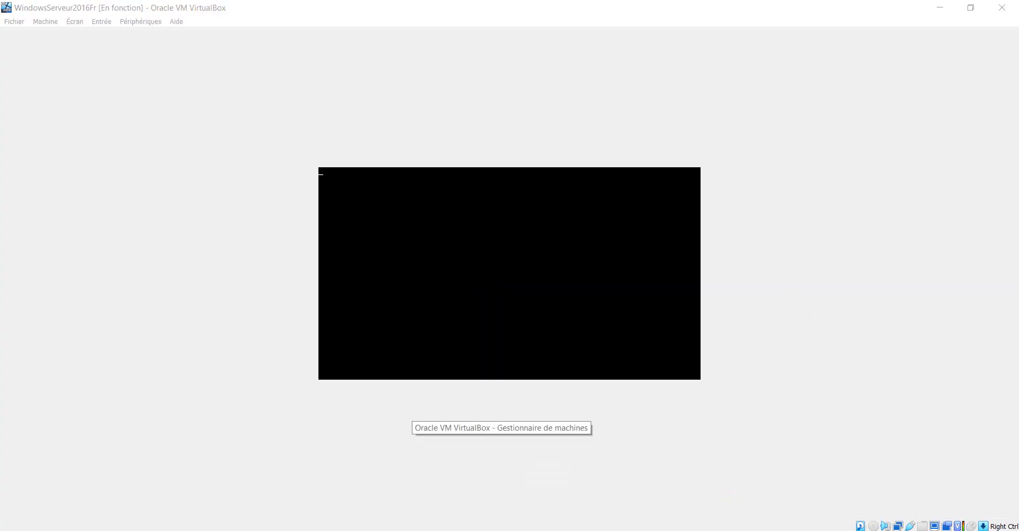
left_click(82, 198)
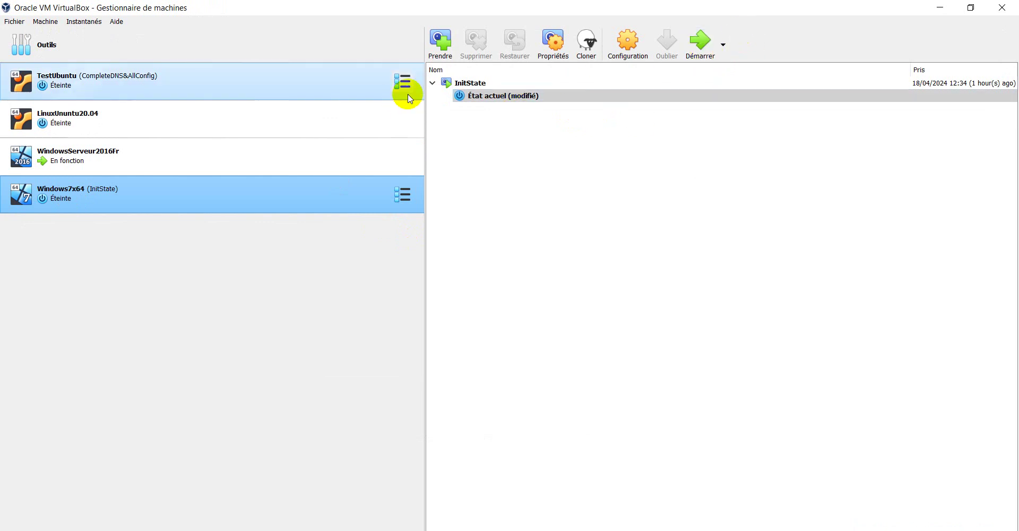
left_click(498, 98)
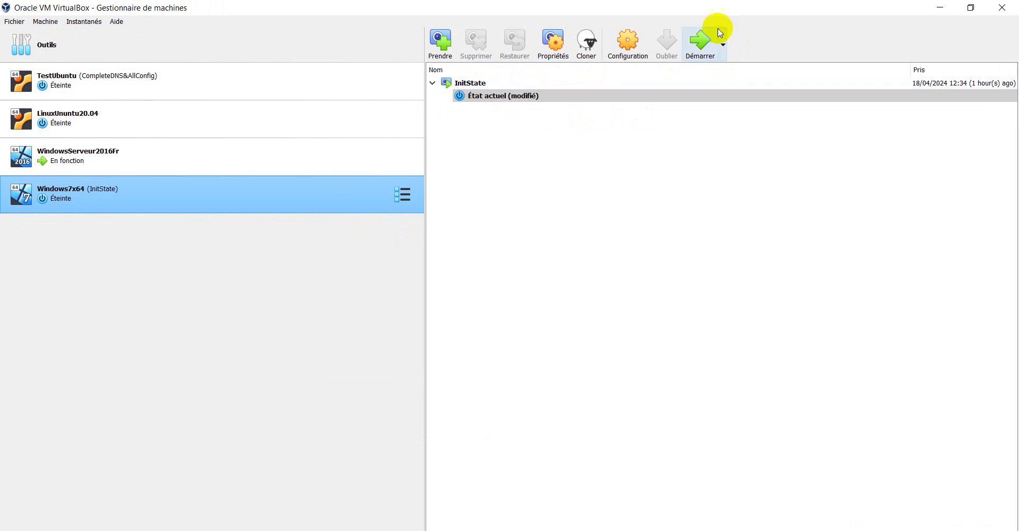
left_click(698, 40)
left_click(941, 9)
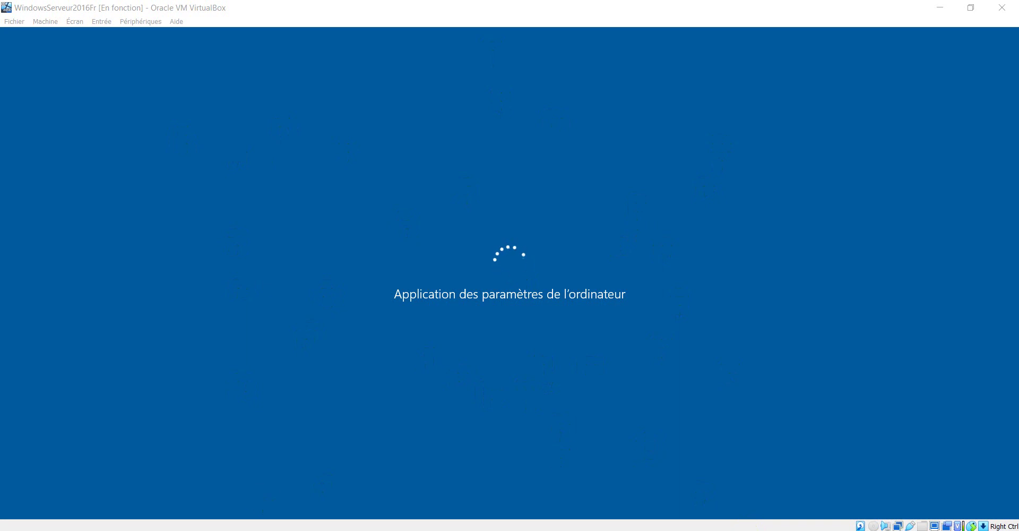
Bring up the booted Windows7x64 client window, then minimize it while the server restarts.
mouse_move(233, 530)
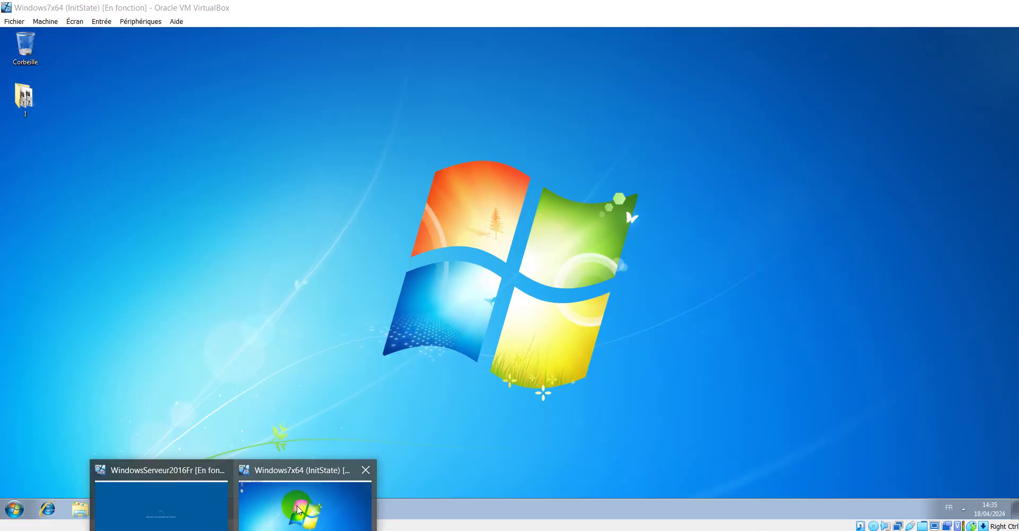
left_click(297, 510)
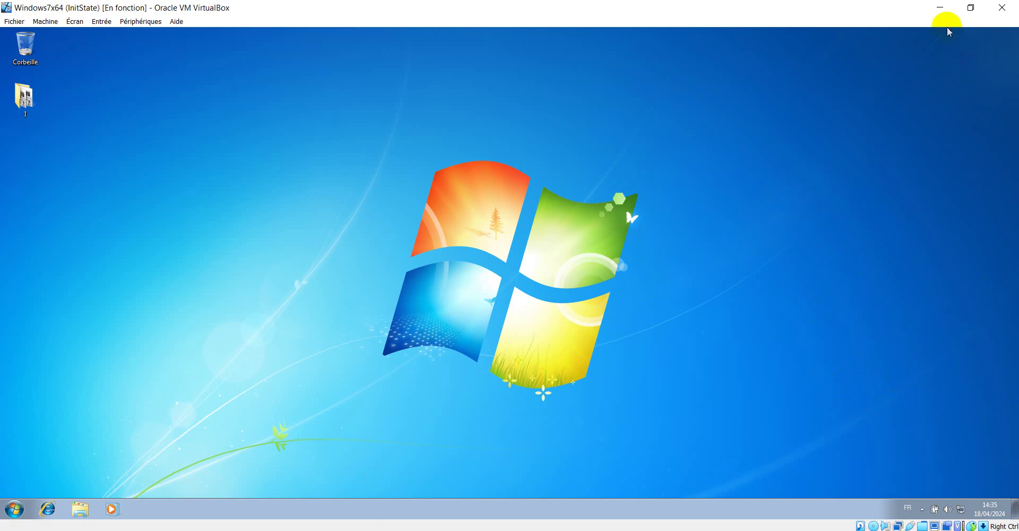
left_click(939, 7)
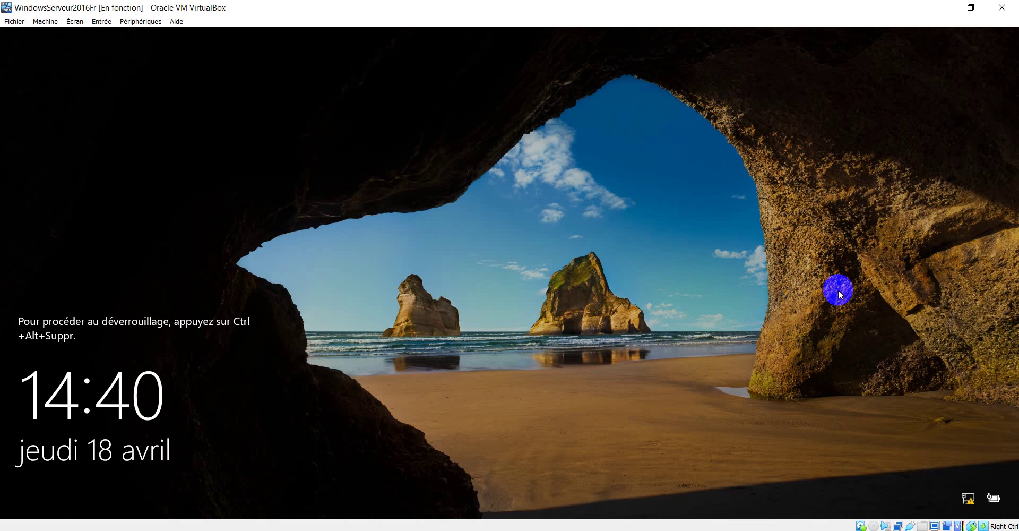
Sign in to the server as LEARNINGTECH\Administrateur with the administrator password.
key("ctrl+alt+Delete")
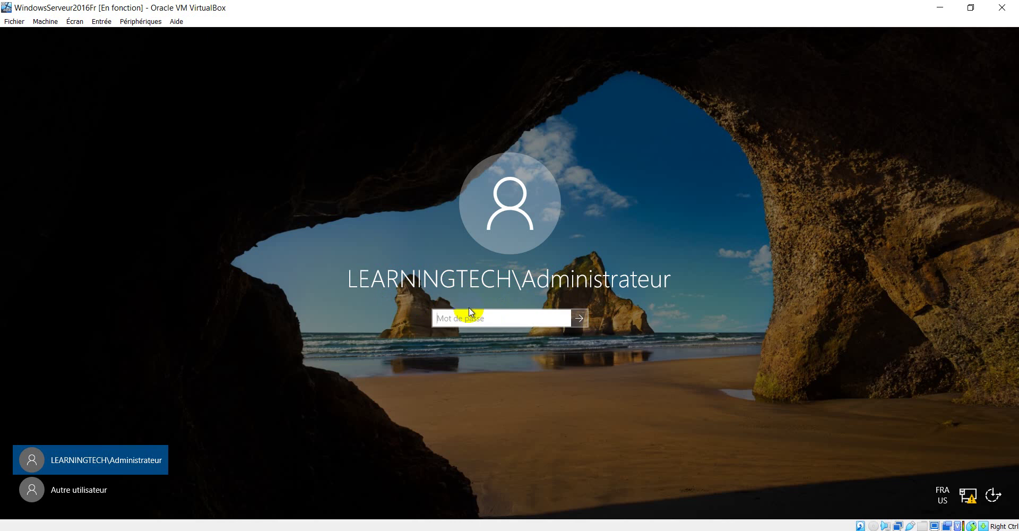
type("•••")
left_click(563, 319)
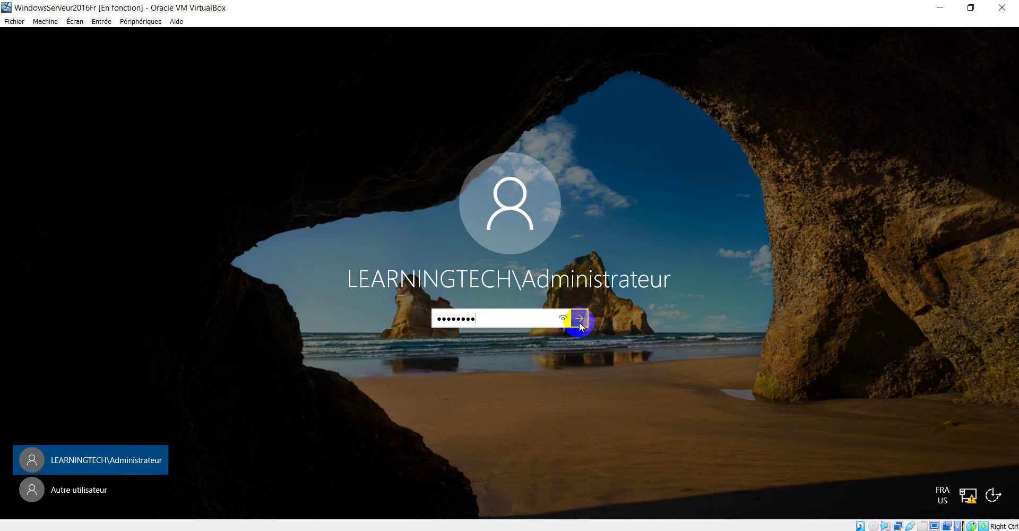
left_click(580, 319)
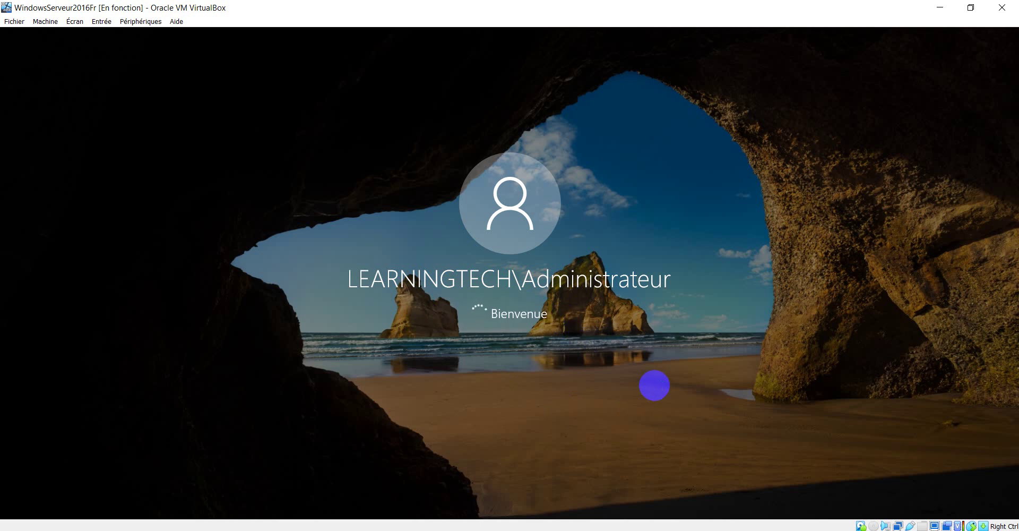
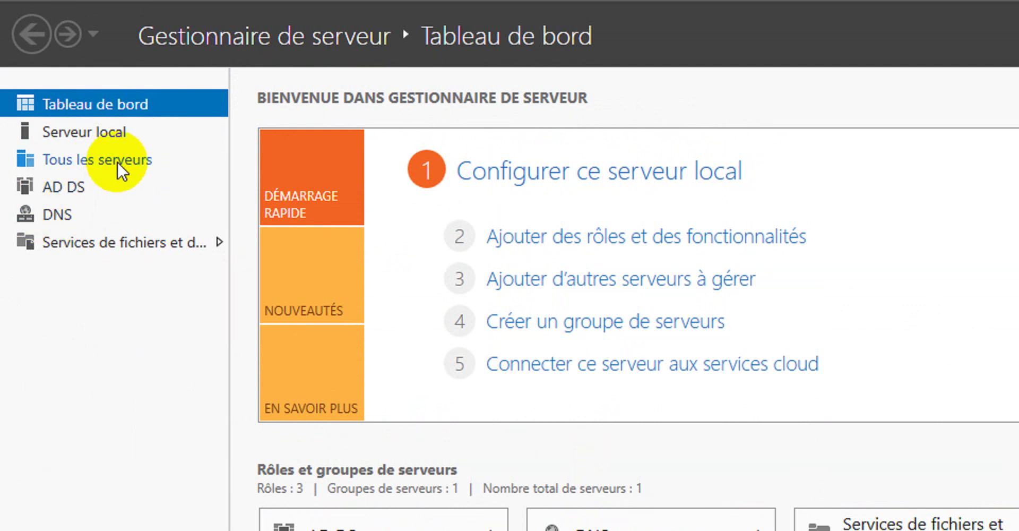
Show the Serveur local page in Server Manager for Server1 in learningtech.cd.
left_click(114, 136)
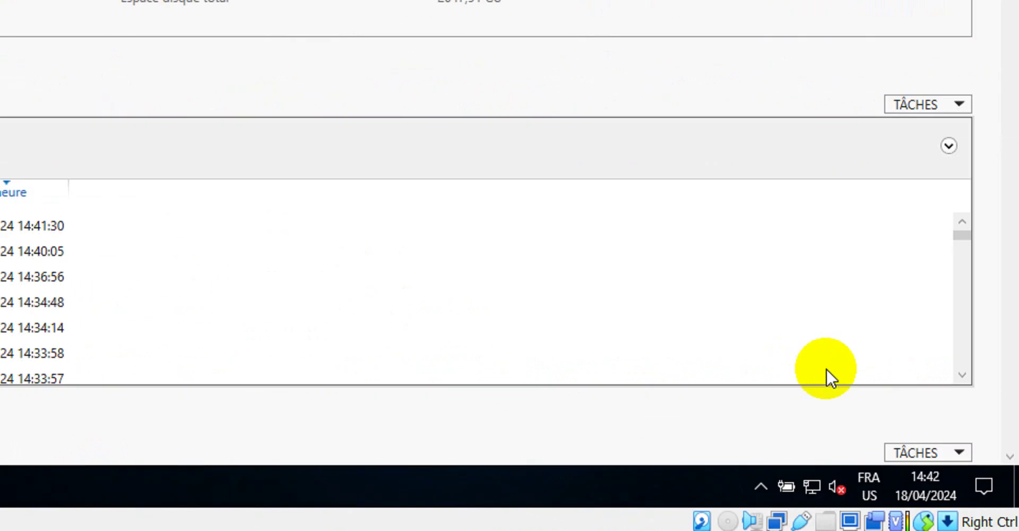
Review the server's Ethernet details and open its IPv4 settings (static 192.168.2.5, DNS 127.0.0.1).
right_click(815, 482)
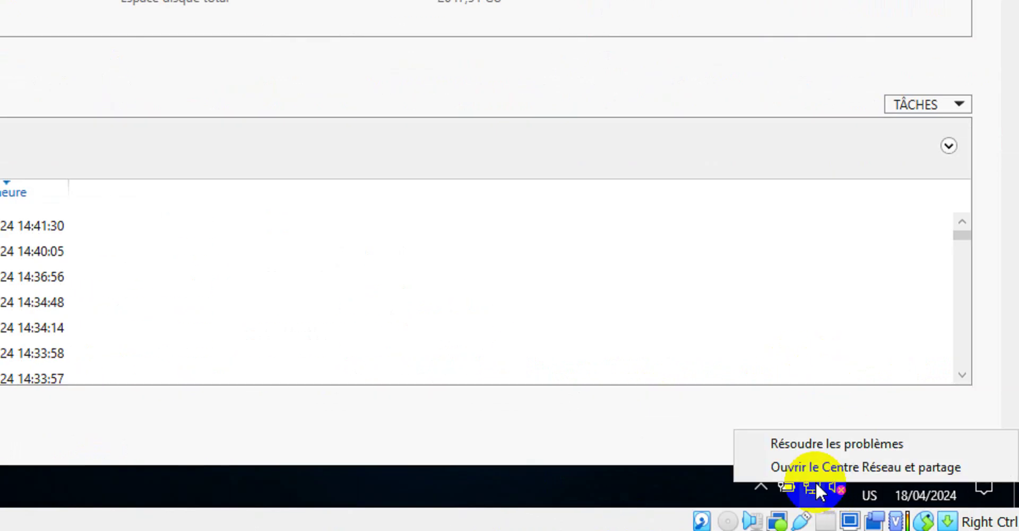
left_click(814, 467)
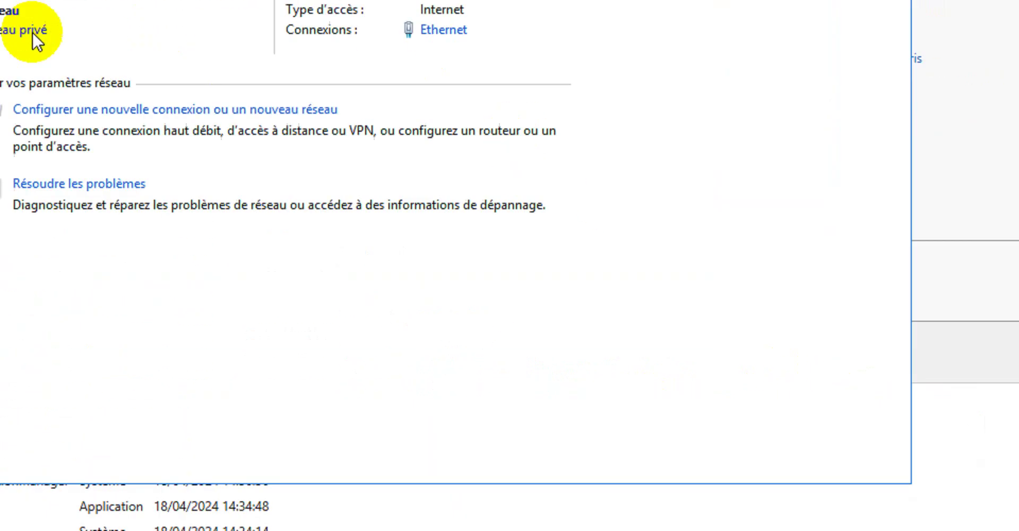
left_click(581, 191)
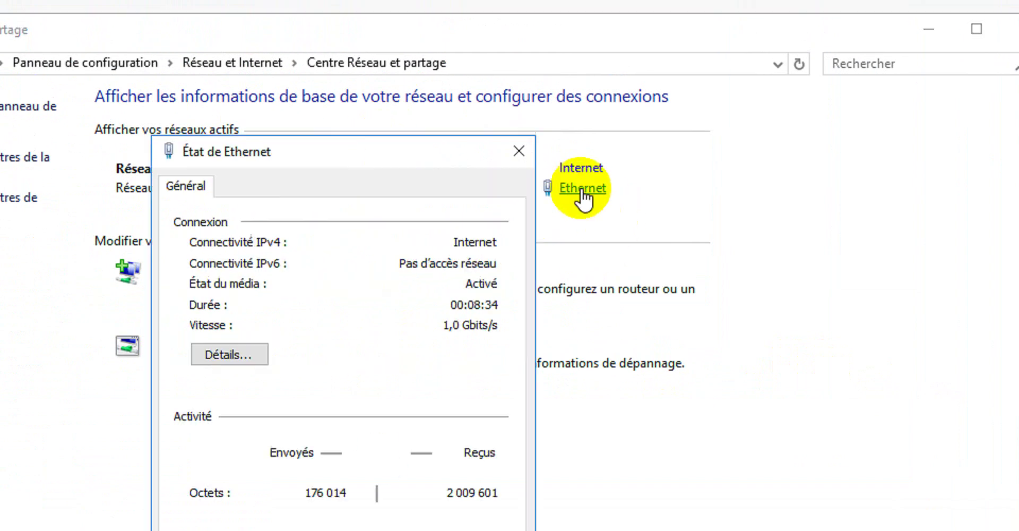
left_click(240, 355)
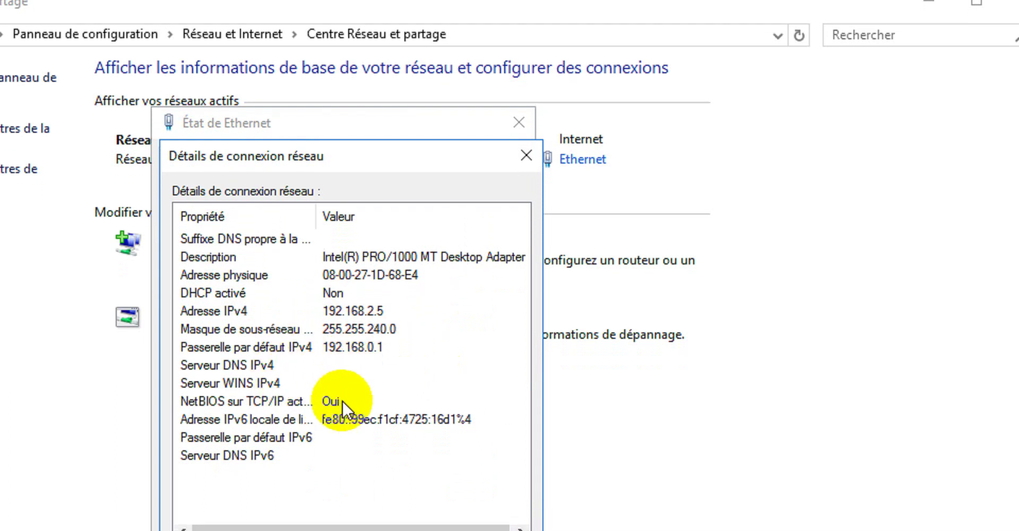
left_click(493, 429)
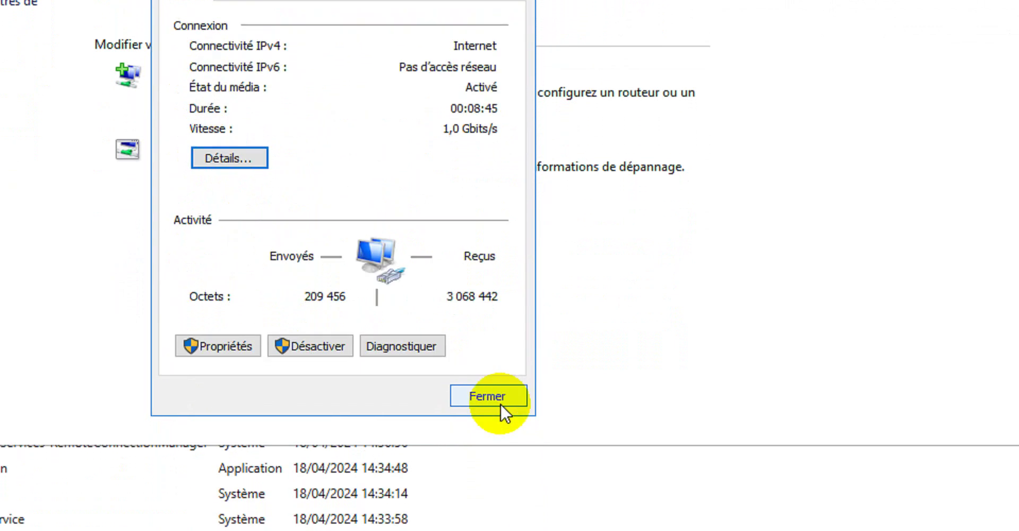
left_click(242, 344)
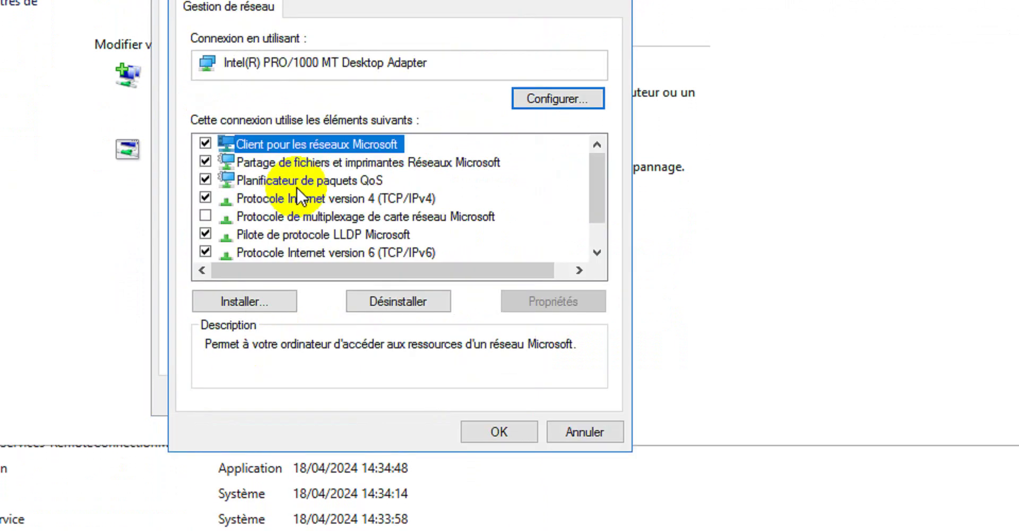
double_click(358, 201)
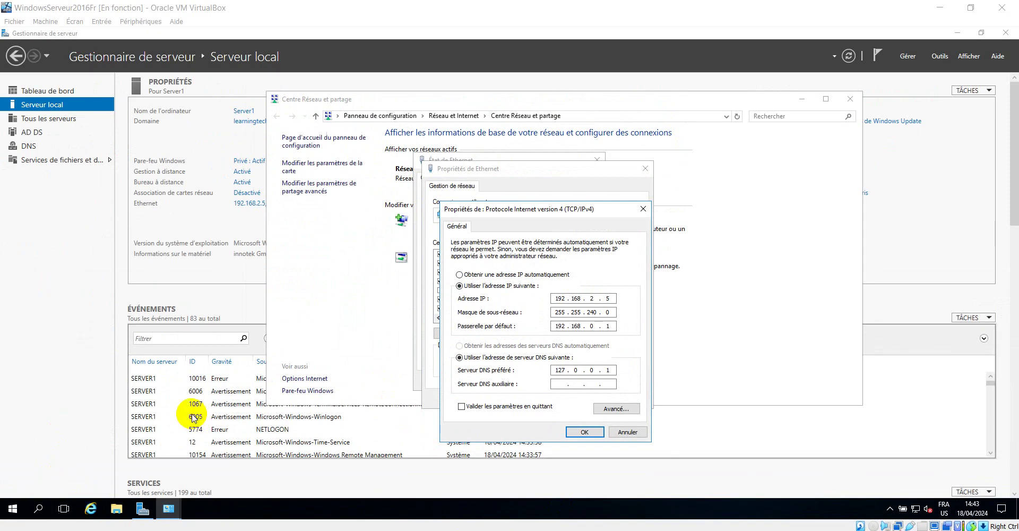
Open a command console on the server and ping 127.0.0.1.
key("super+r")
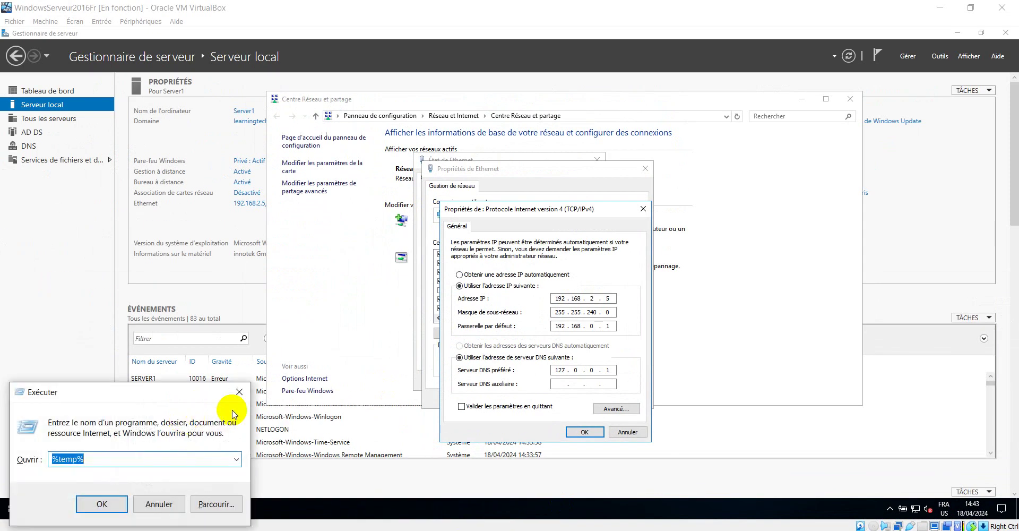
left_click(239, 393)
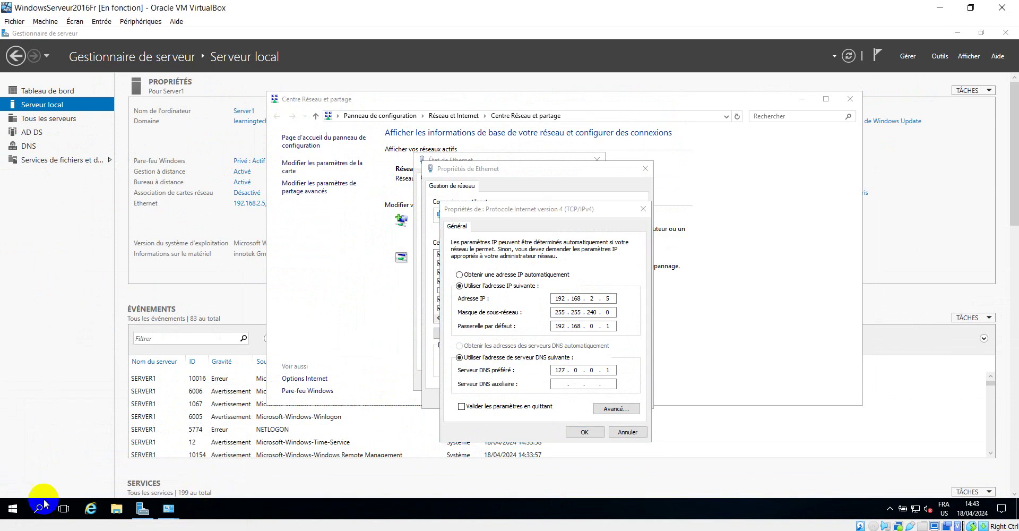
key("super+r")
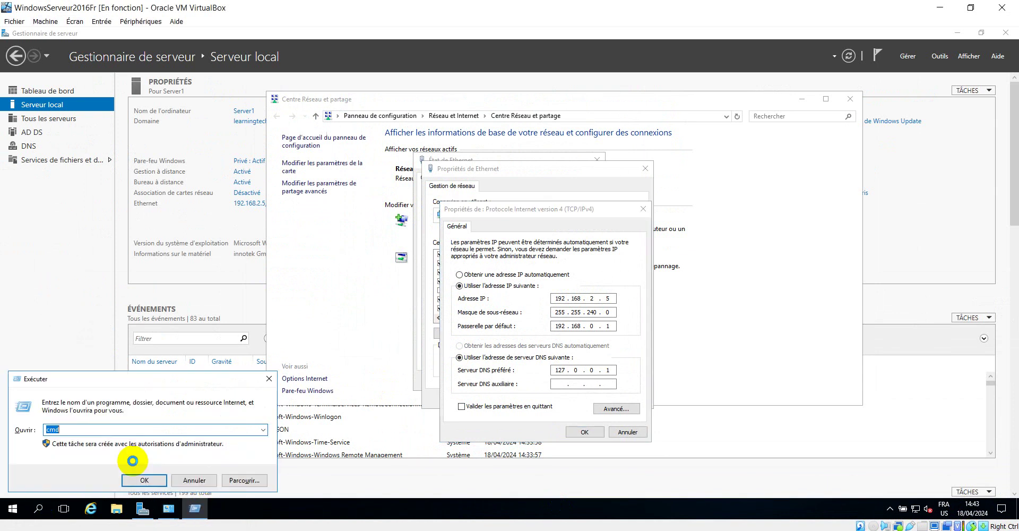
left_click(144, 481)
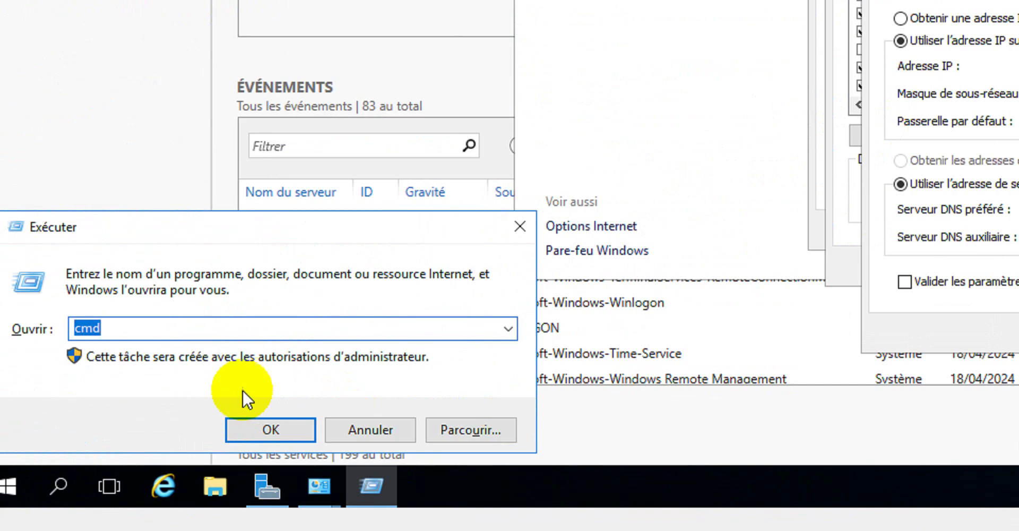
left_click(144, 480)
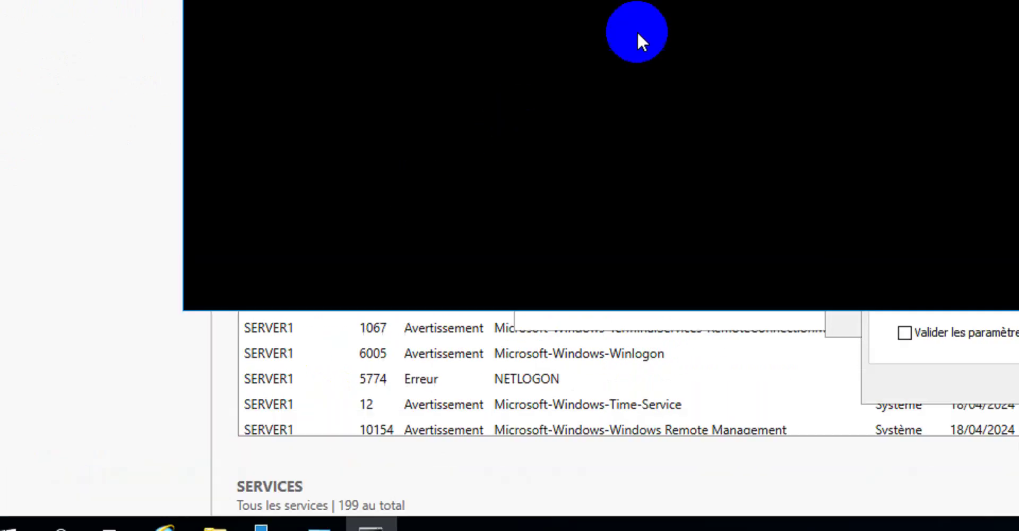
left_click(851, 154)
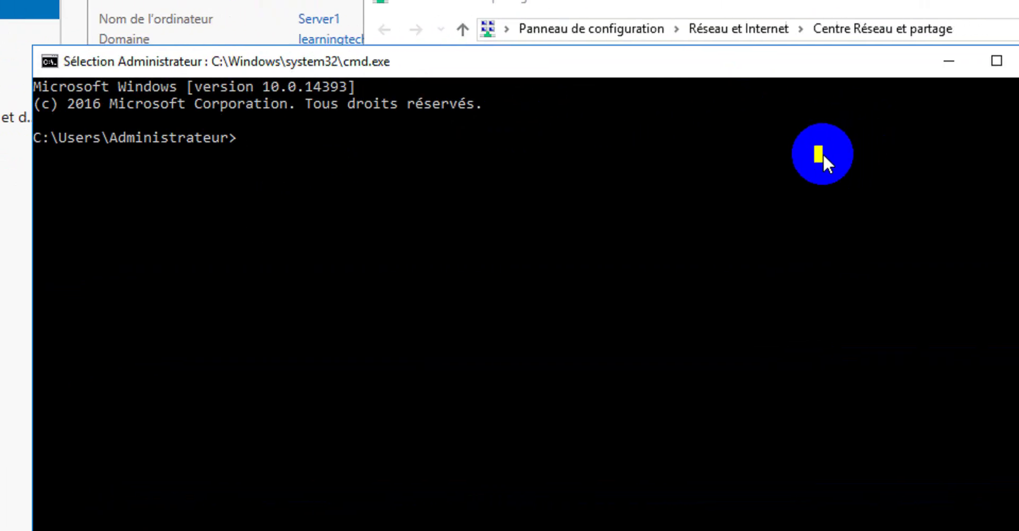
type("ping 127.")
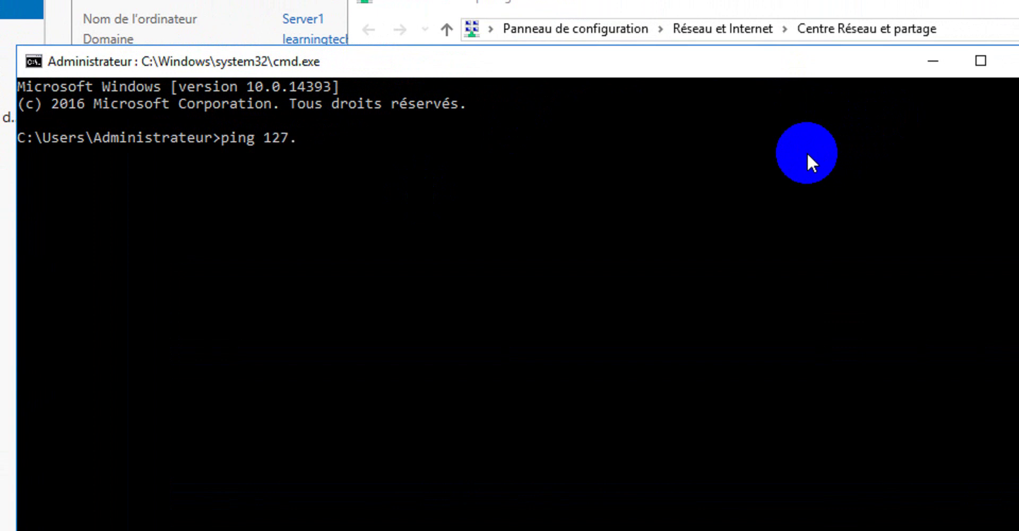
type("0.0.1")
key("Return")
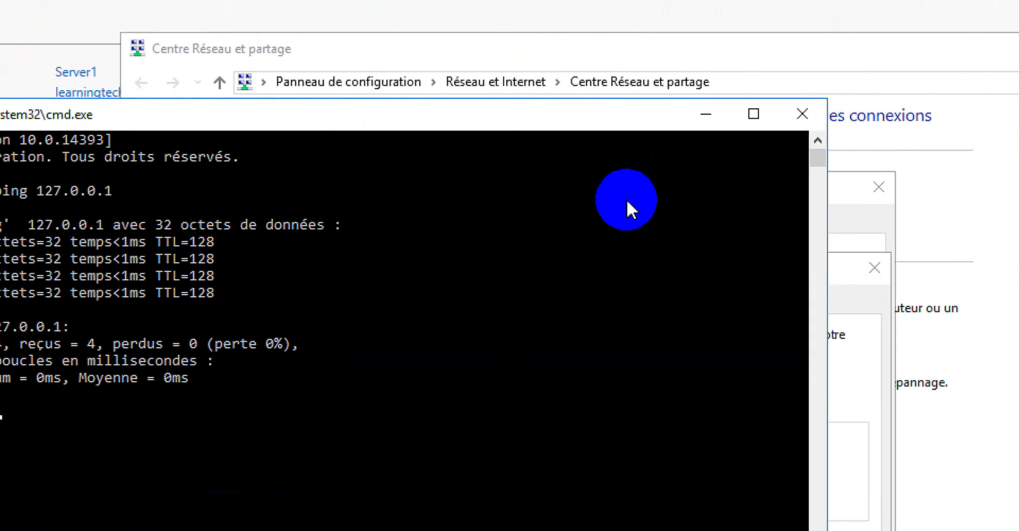
left_click(699, 113)
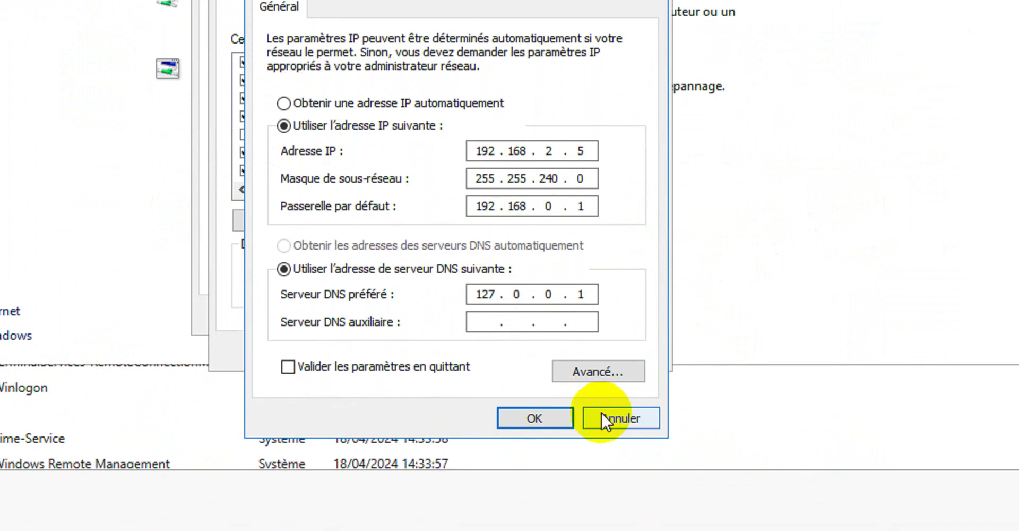
Cancel the IPv4 and Ethernet property dialogs and close the Ethernet status window.
left_click(621, 401)
left_click(632, 332)
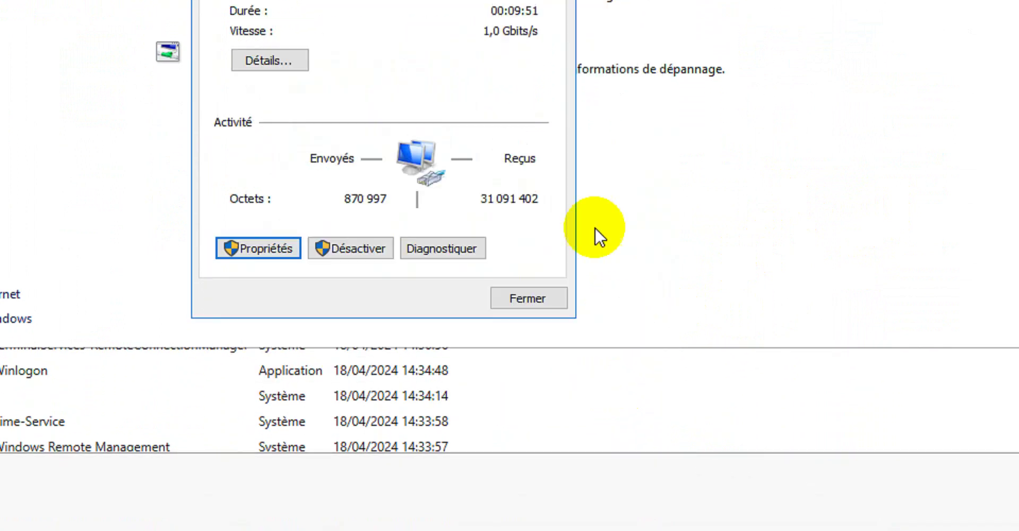
left_click(555, 297)
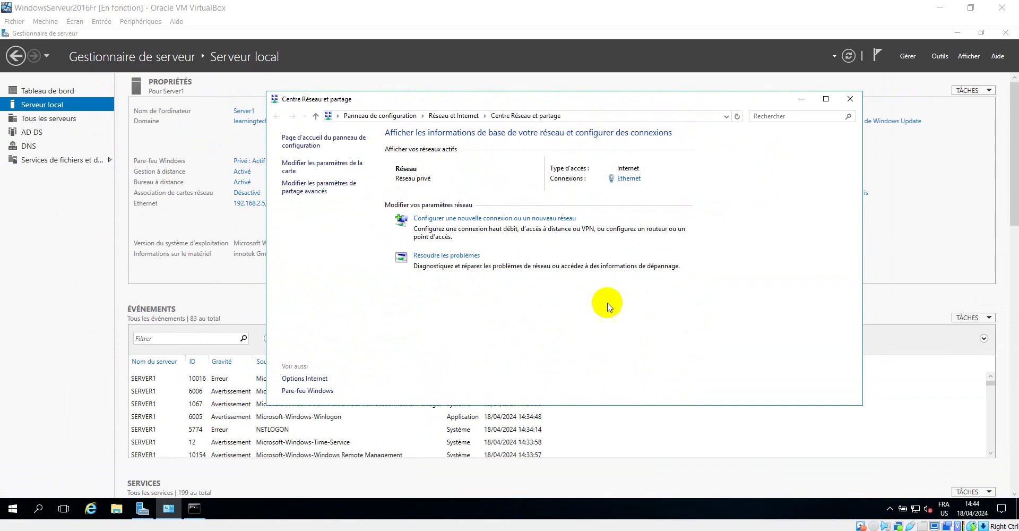
left_click(228, 530)
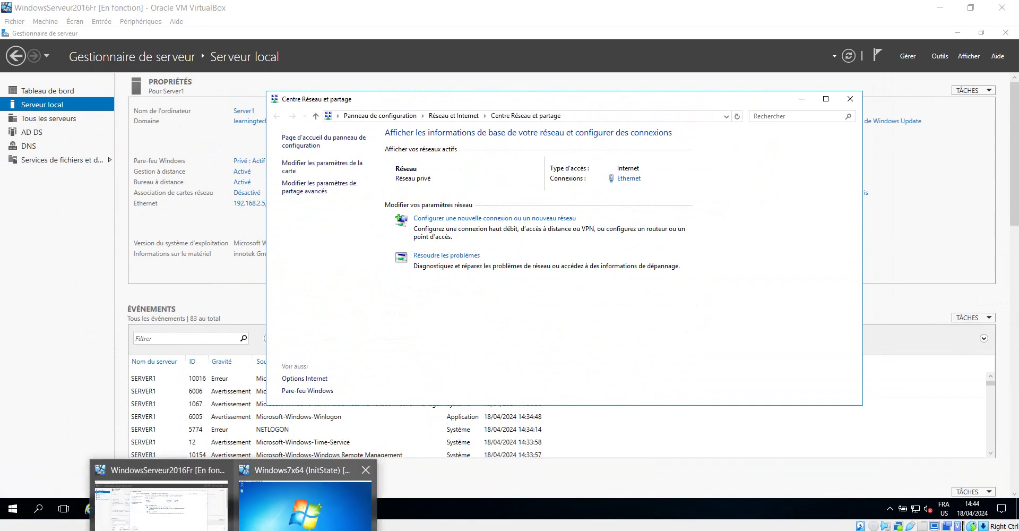
Give the Windows 7 local connection IPv4 address 192.168.2.10 with preferred DNS 192.168.2.5.
left_click(301, 520)
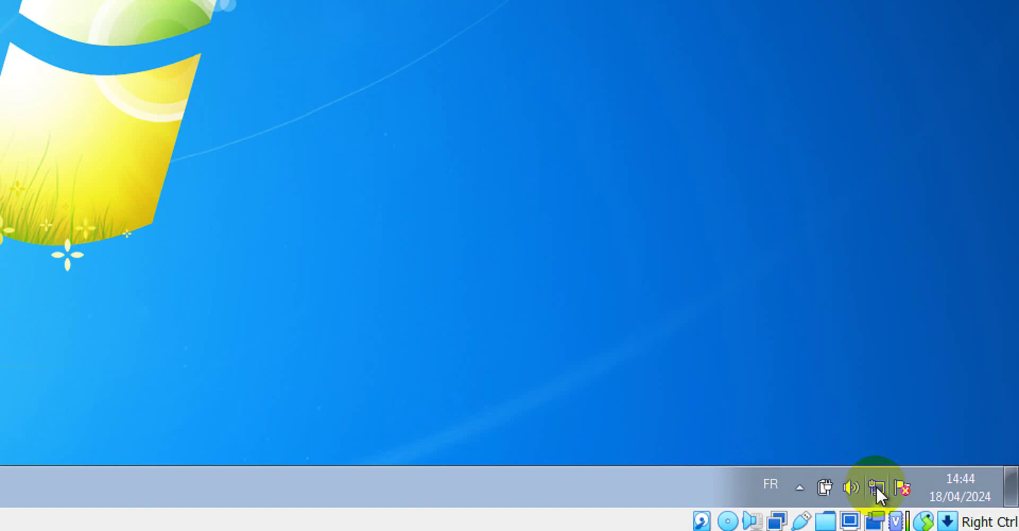
right_click(876, 486)
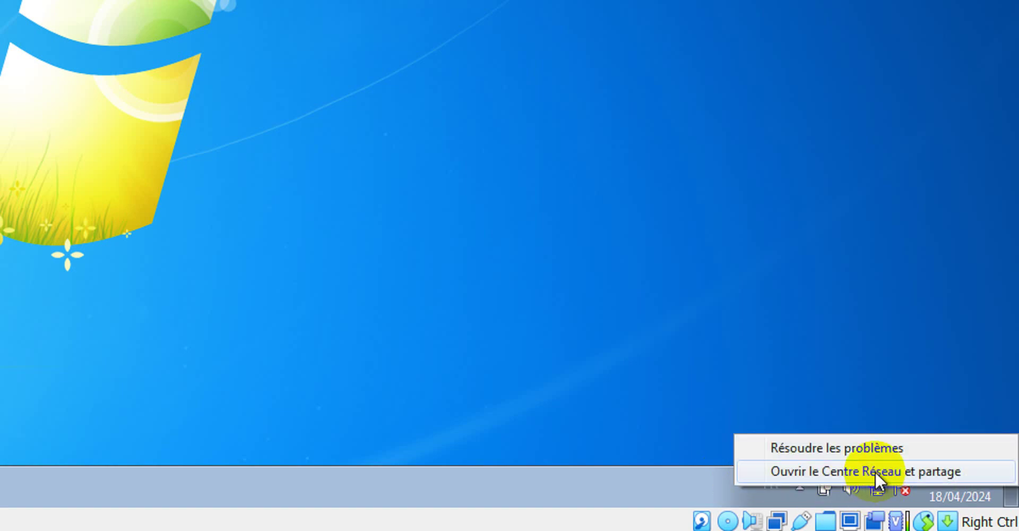
left_click(874, 470)
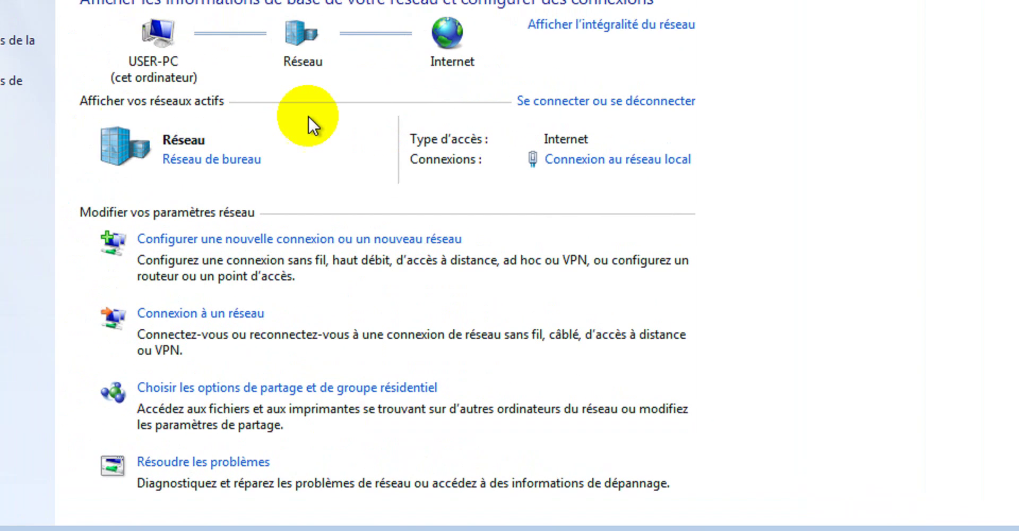
left_click(583, 175)
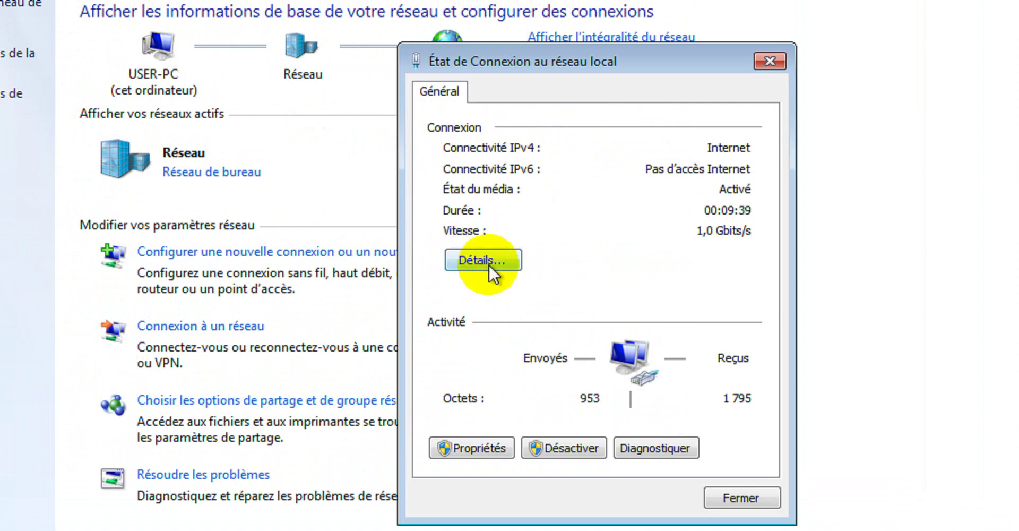
left_click(471, 448)
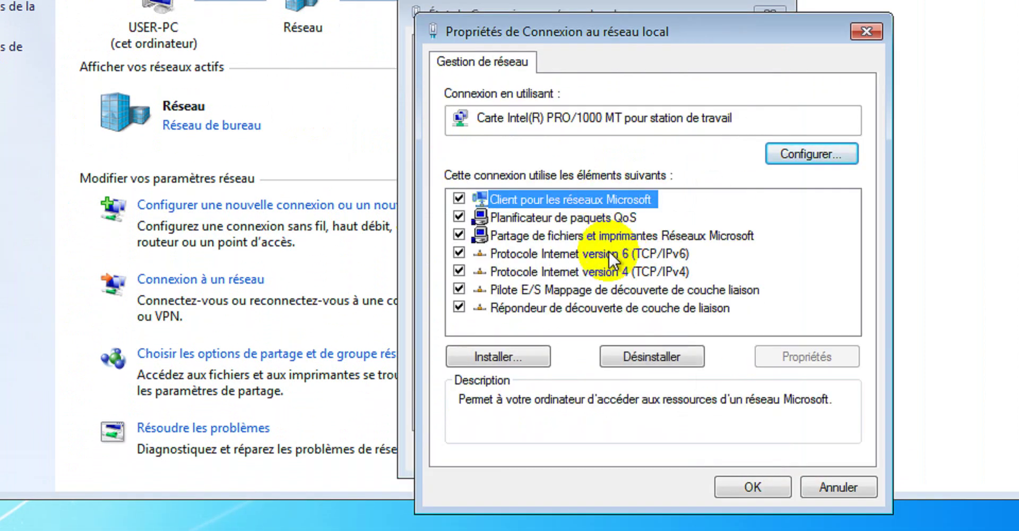
double_click(612, 272)
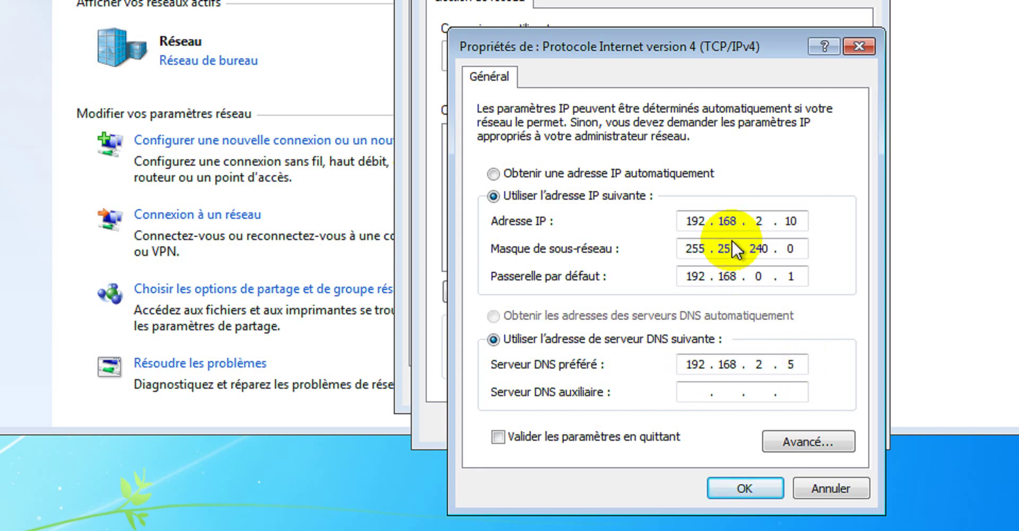
left_click(745, 487)
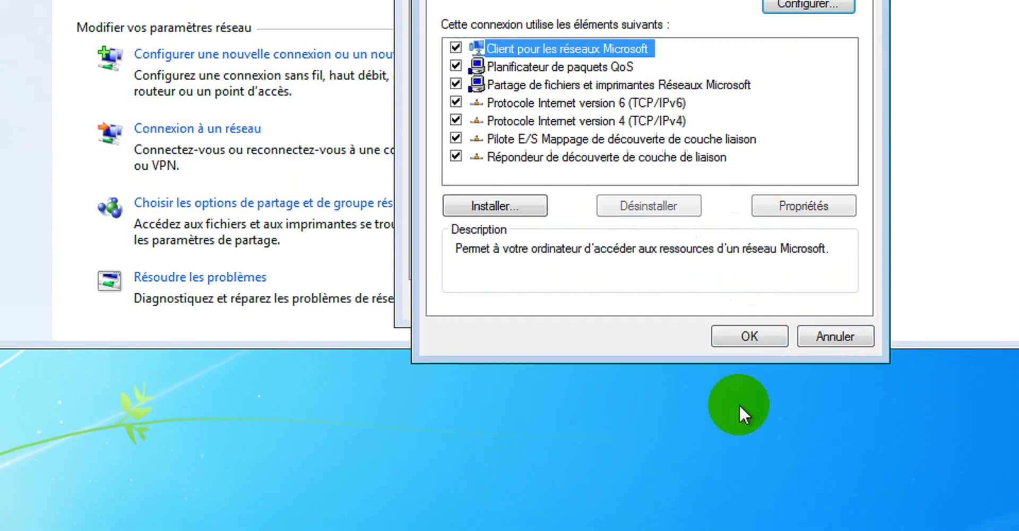
left_click(752, 340)
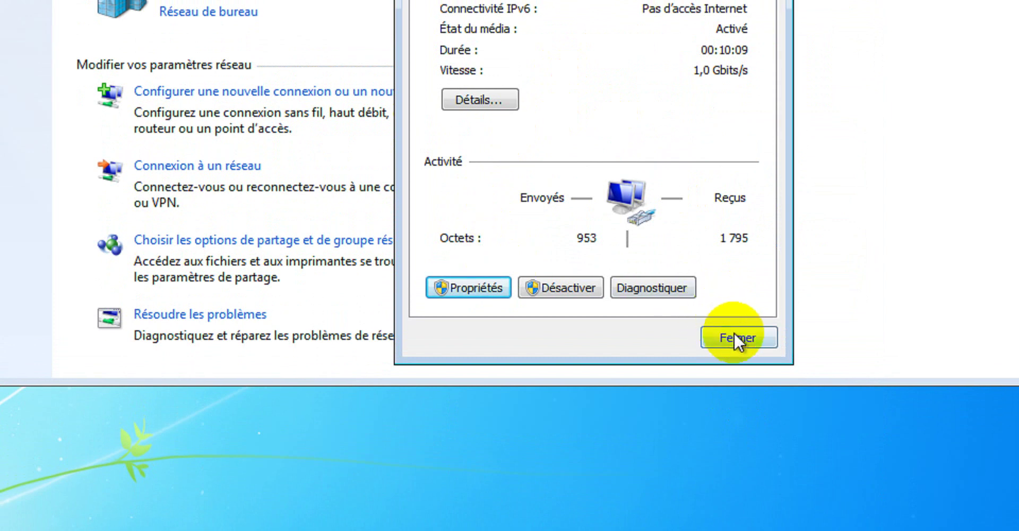
left_click(736, 338)
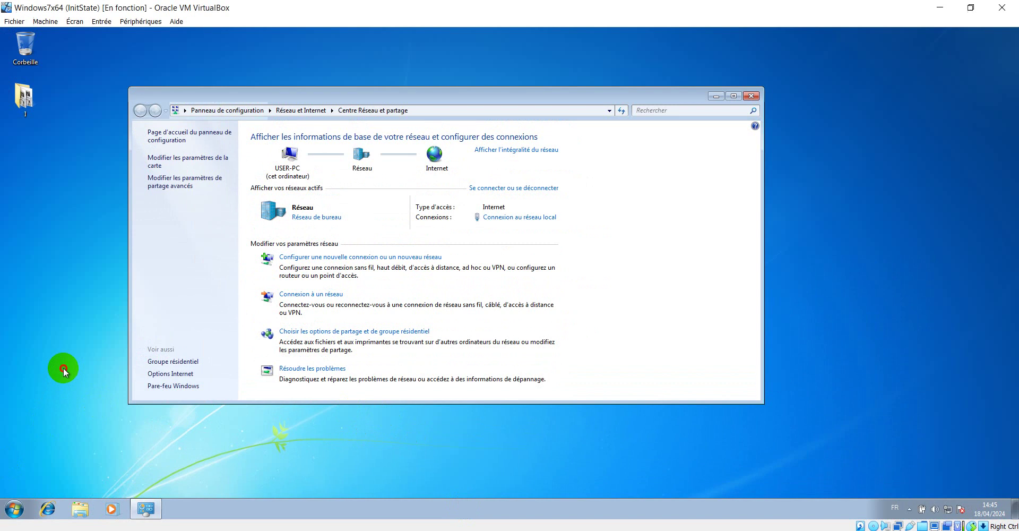
Open a command console on Windows 7 and ping 192.168.2.5.
left_click(63, 368)
key("super+r")
left_click(99, 475)
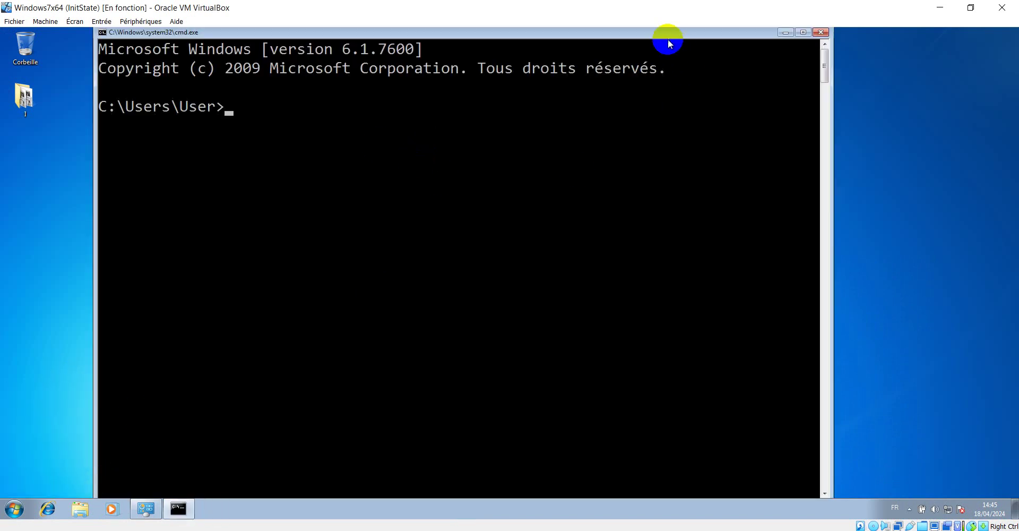
left_click_drag(662, 32, 837, 41)
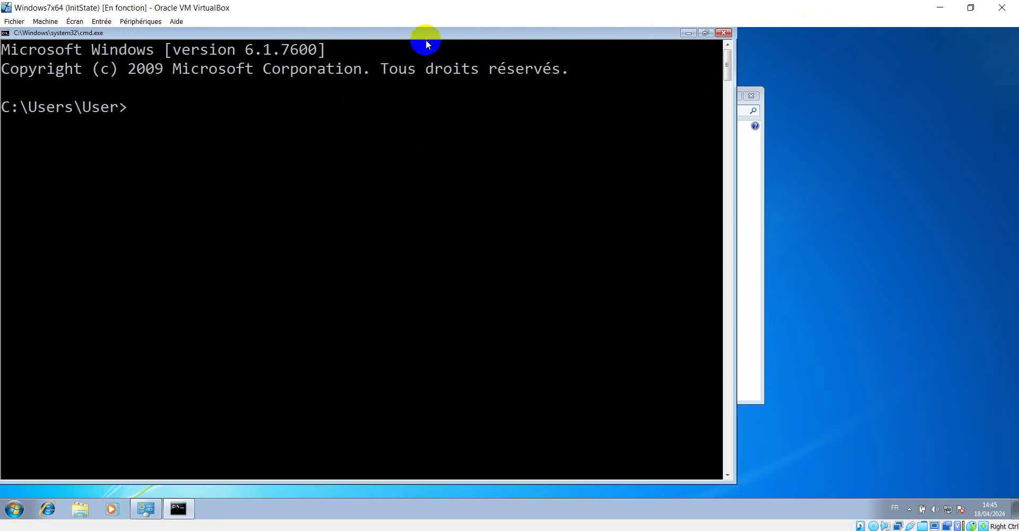
left_click_drag(418, 36, 675, 46)
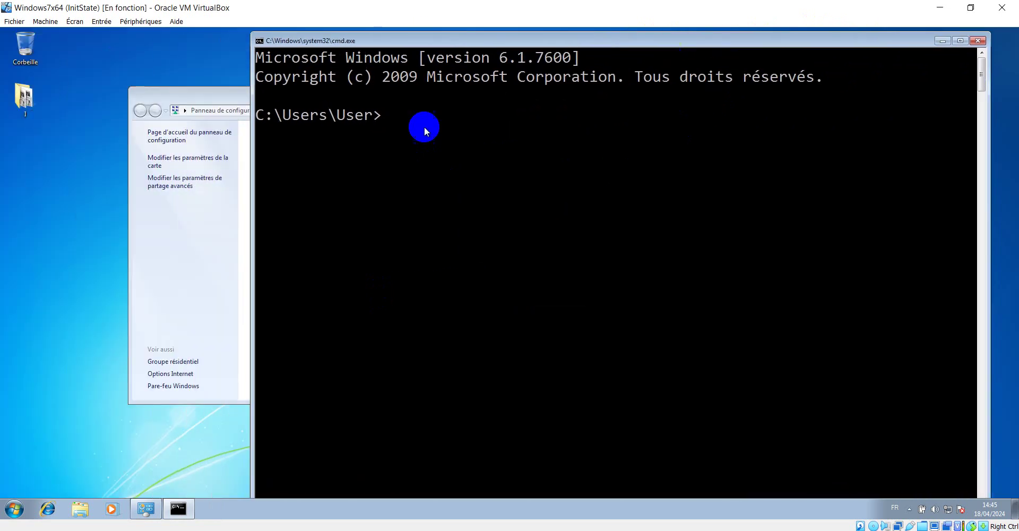
left_click_drag(461, 44, 476, 45)
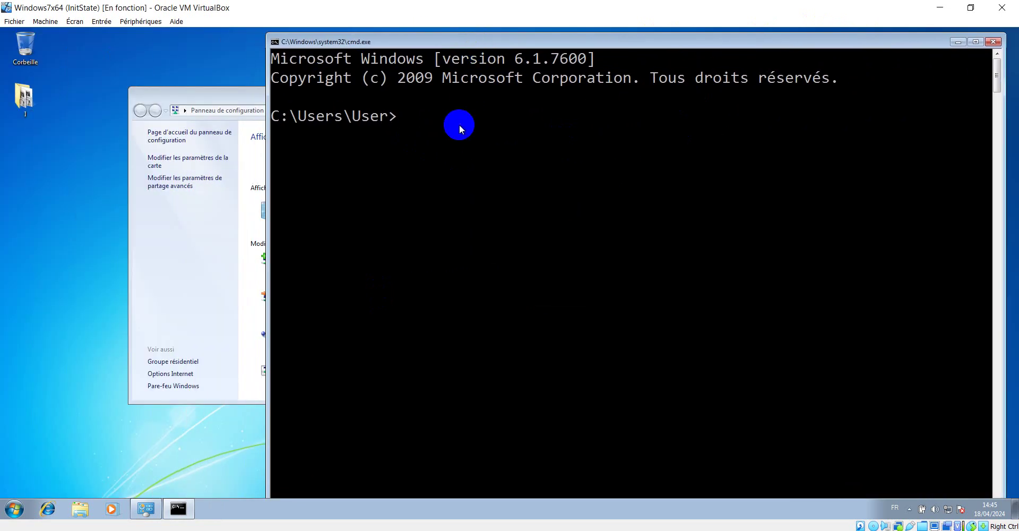
type("ping 192.168")
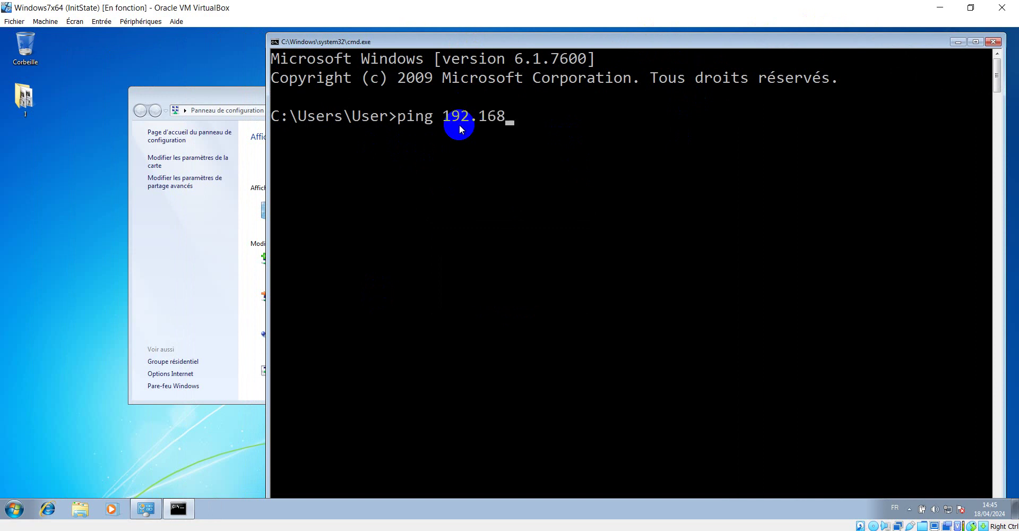
type(".2.5")
key("Return")
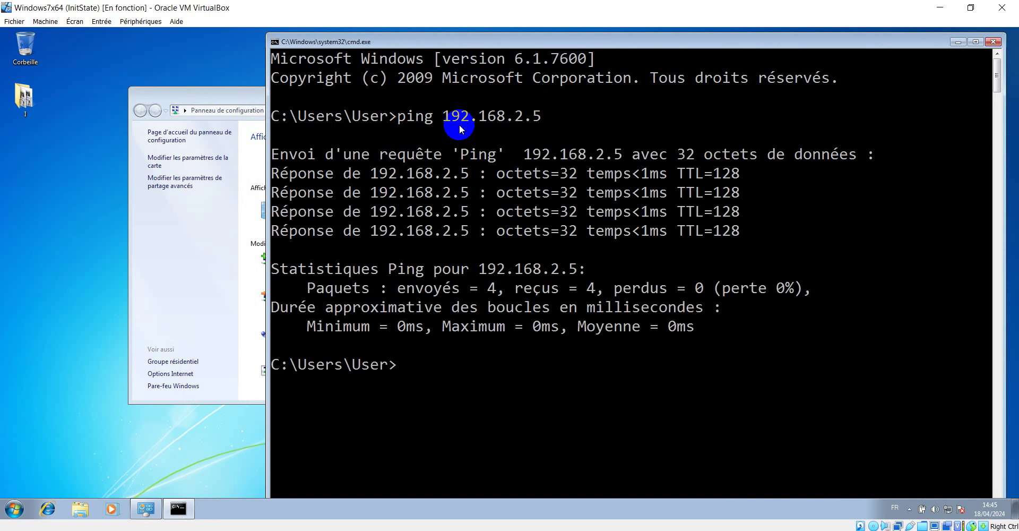
Rerun the ping to 192.168.2.5 as a continuous ping with -t.
key("Up")
type(")t")
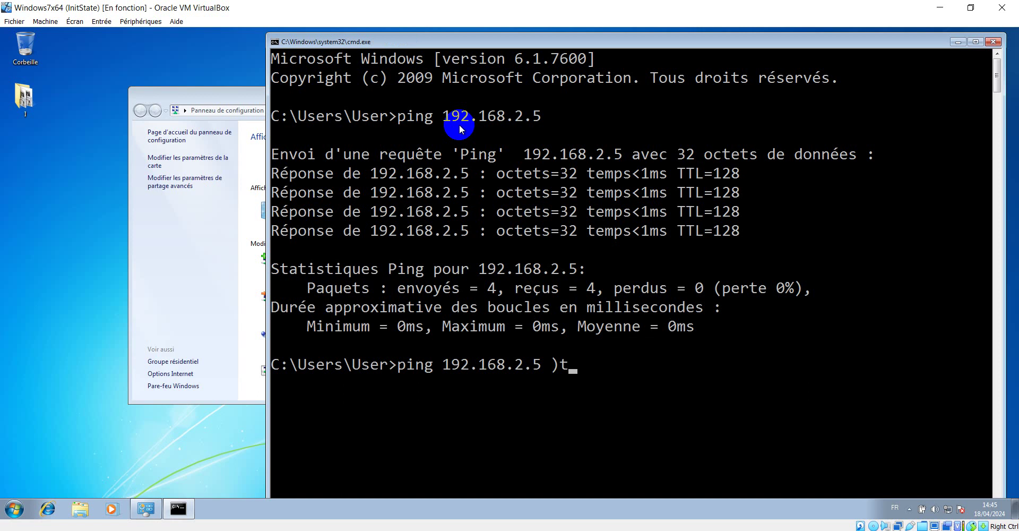
key("BackSpace")
key("BackSpace")
type("-t")
key("Return")
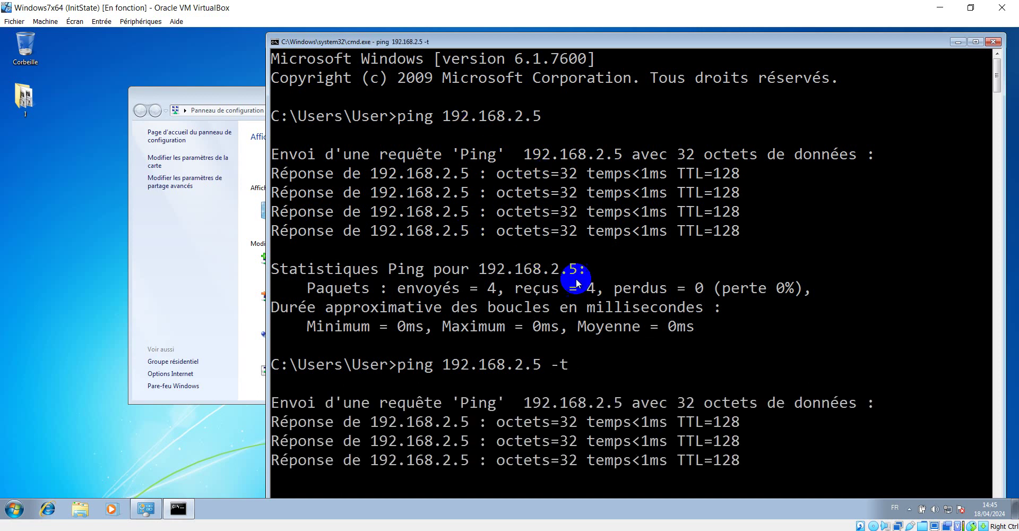
left_click(234, 529)
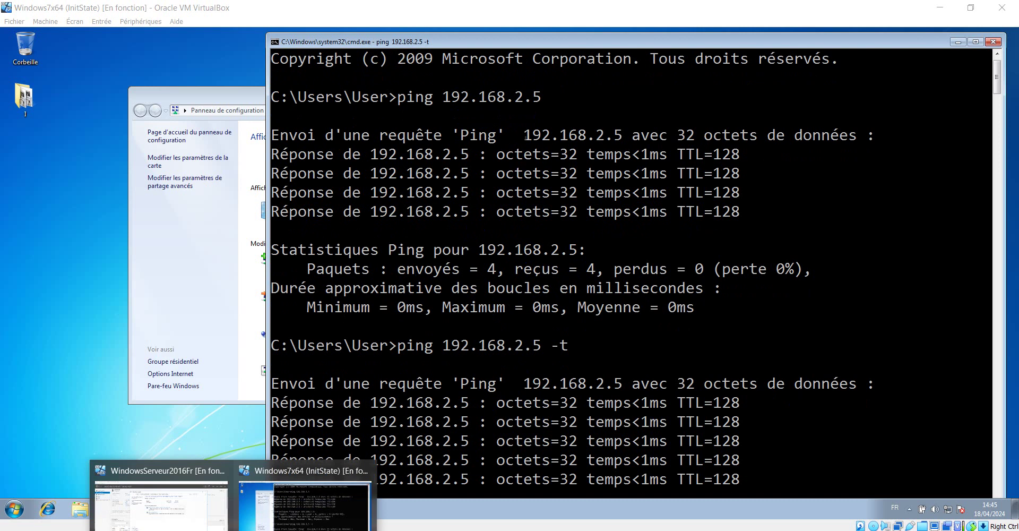
Switch to the Windows Server 2016 VM and bring its command prompt forward.
left_click(183, 509)
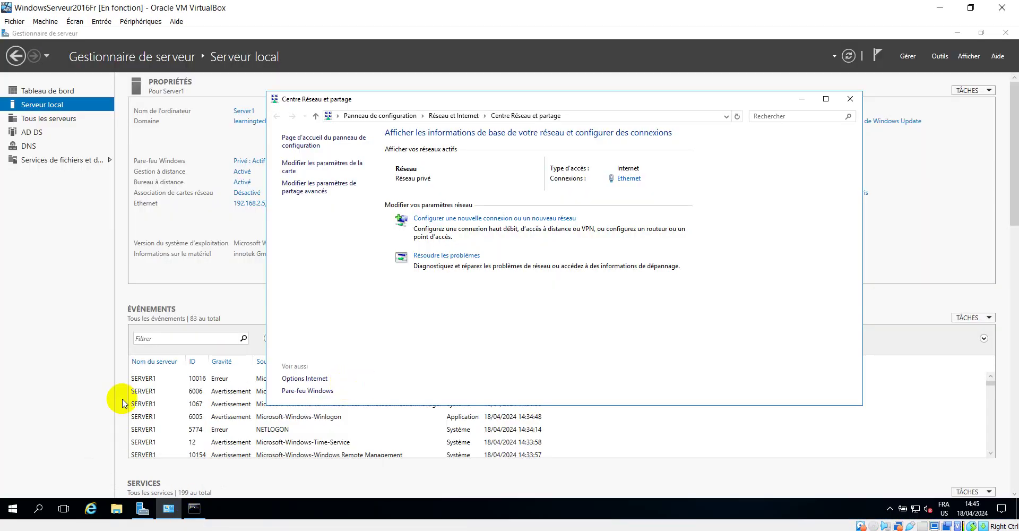
left_click(194, 508)
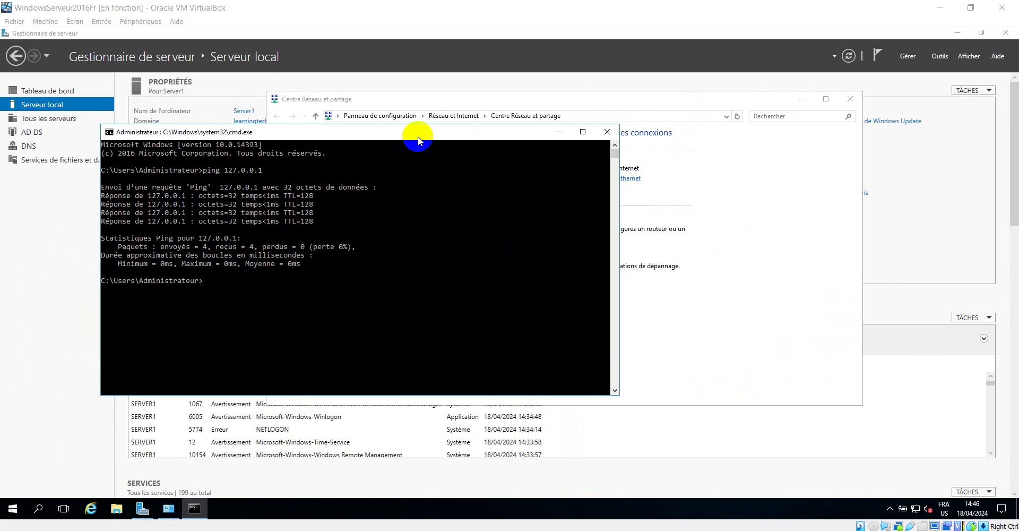
Set the server console's font size to 28.
right_click(418, 132)
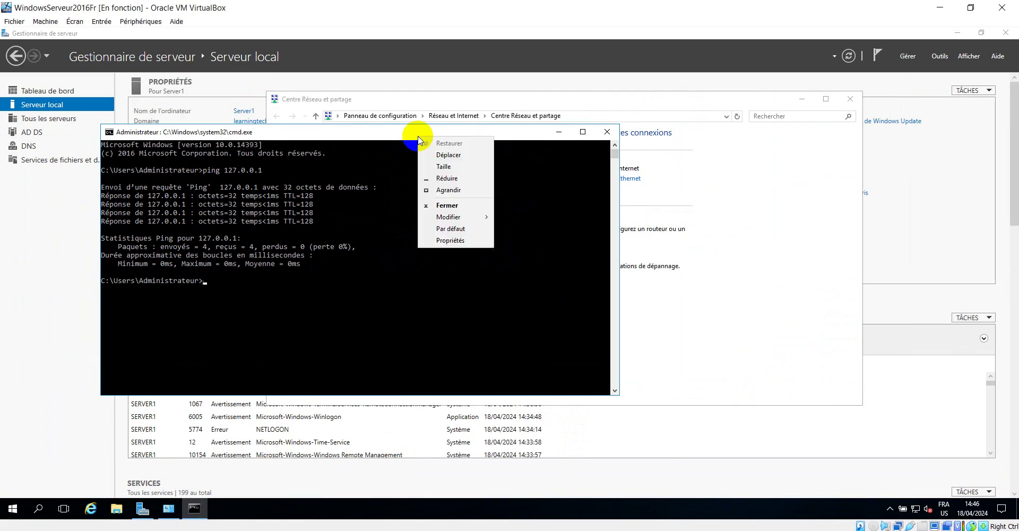
mouse_move(450, 216)
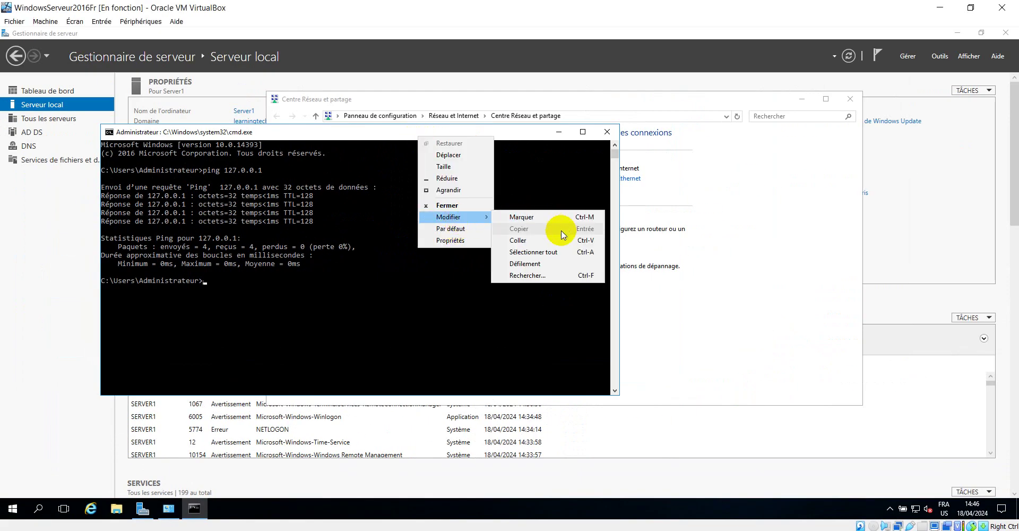
left_click(459, 239)
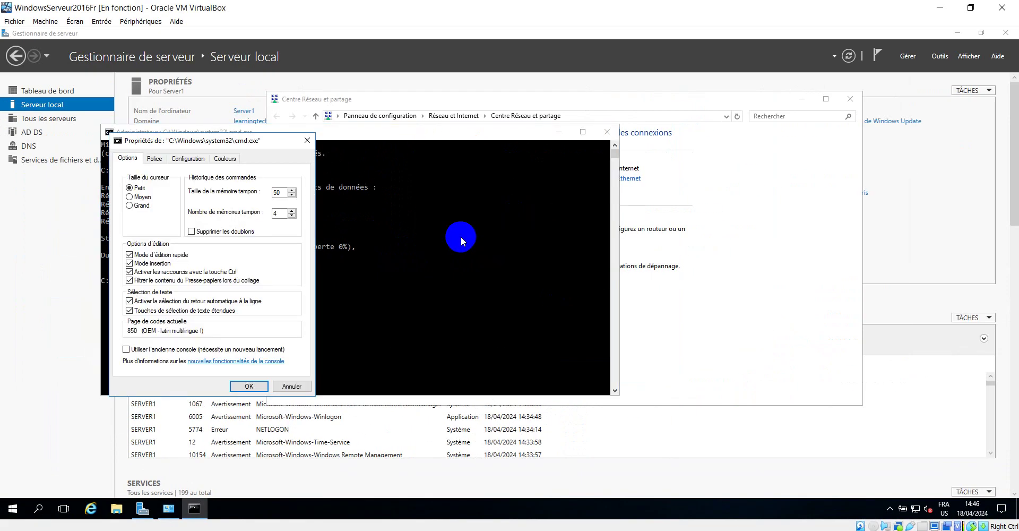
left_click(154, 158)
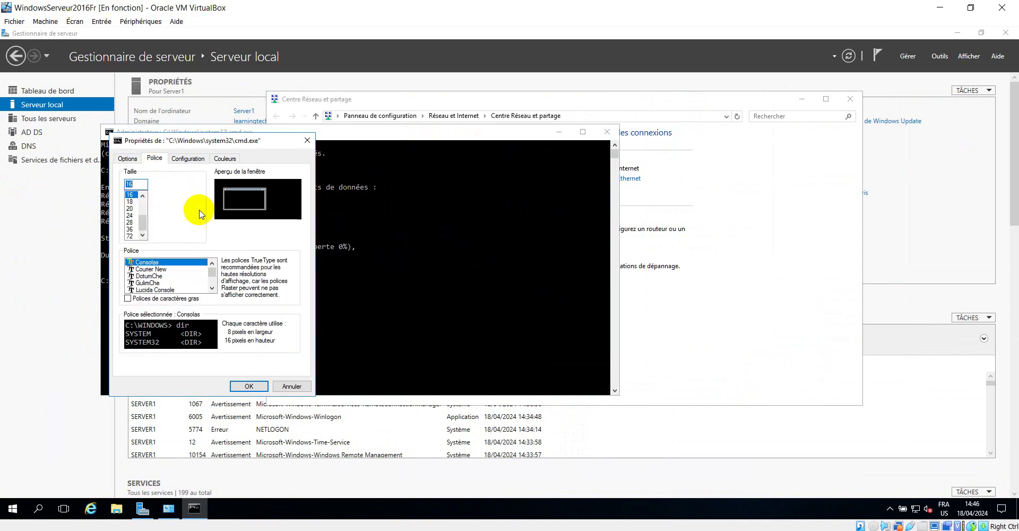
left_click(131, 222)
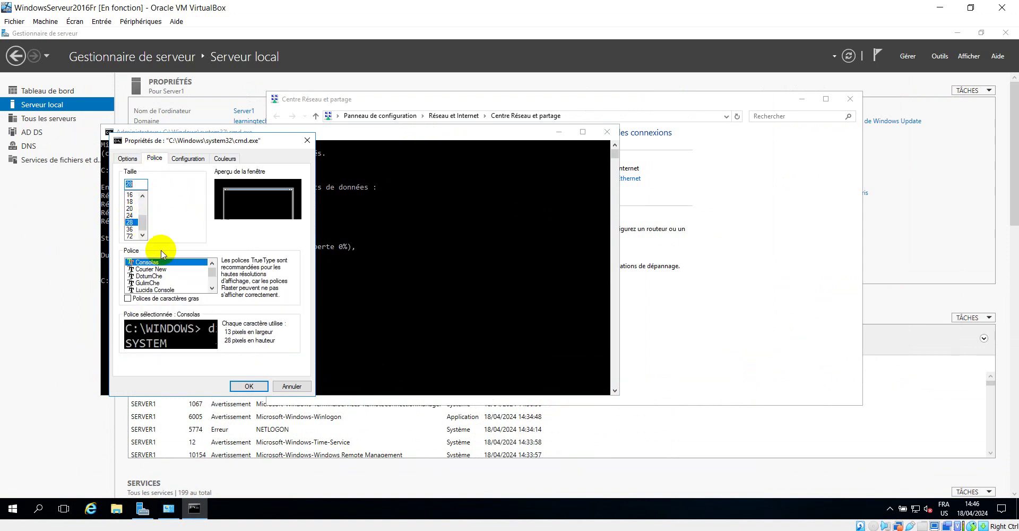
left_click(251, 386)
Resize and reposition the enlarged console window.
left_click_drag(432, 131, 412, 50)
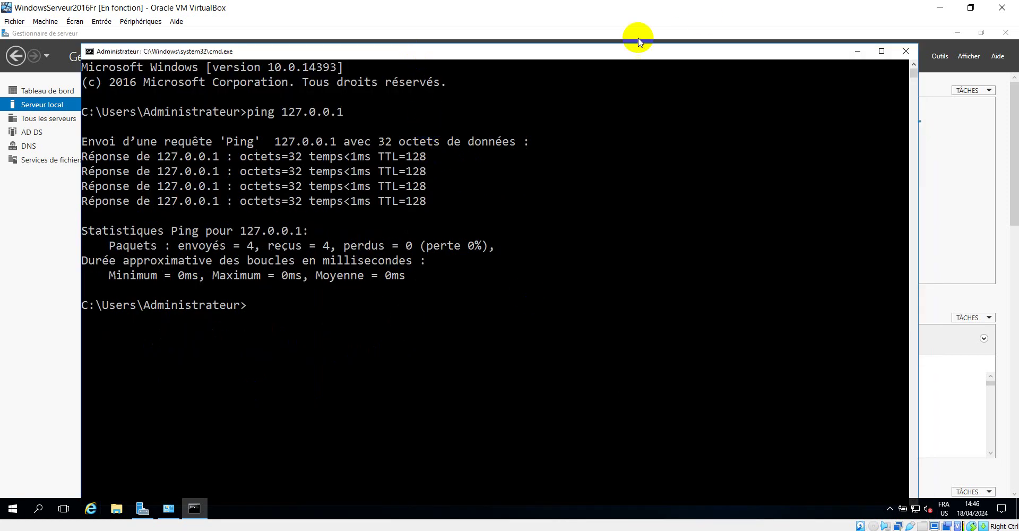
left_click_drag(82, 46, 155, 175)
left_click_drag(431, 177, 388, 73)
left_click(454, 266)
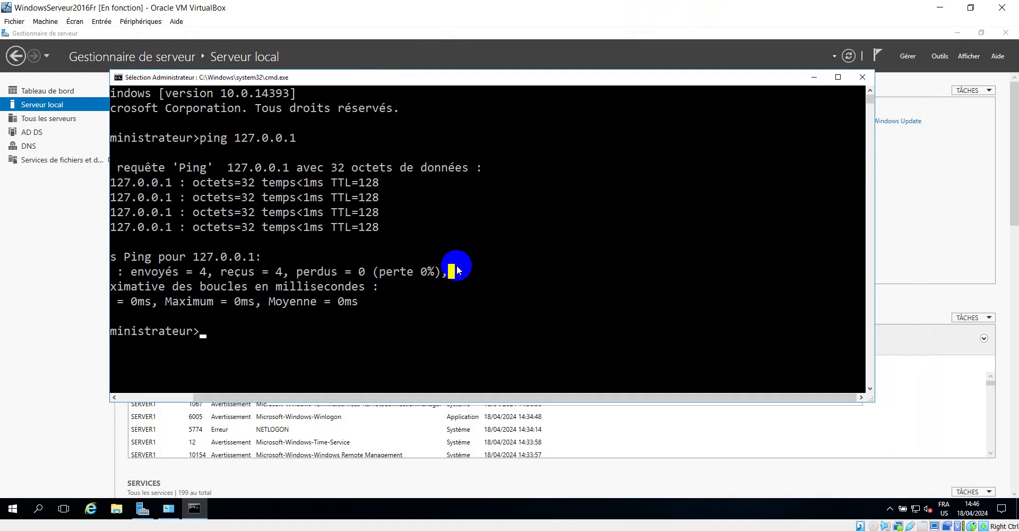
On the server, start a continuous ping to 192.168.2.10 with -t.
left_click(475, 268)
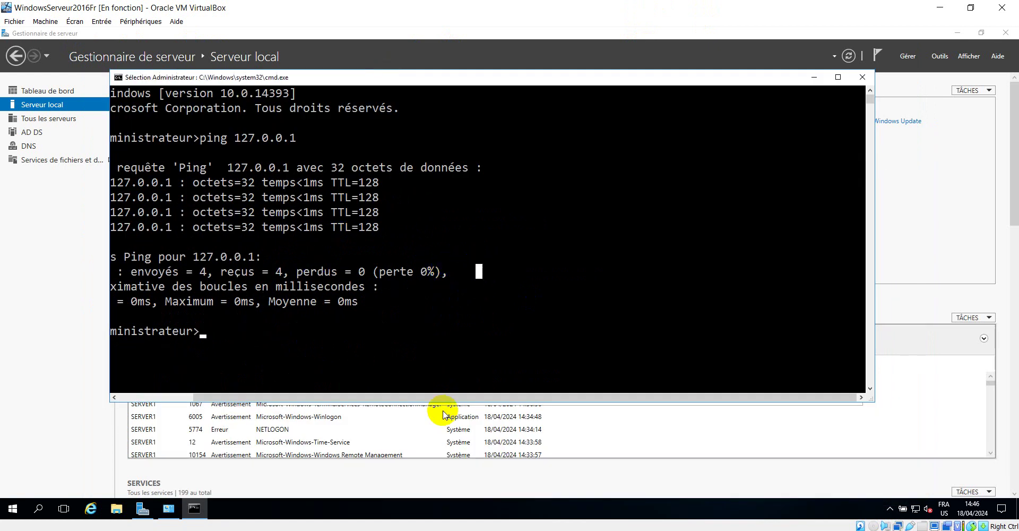
key("Escape")
type("ping 1")
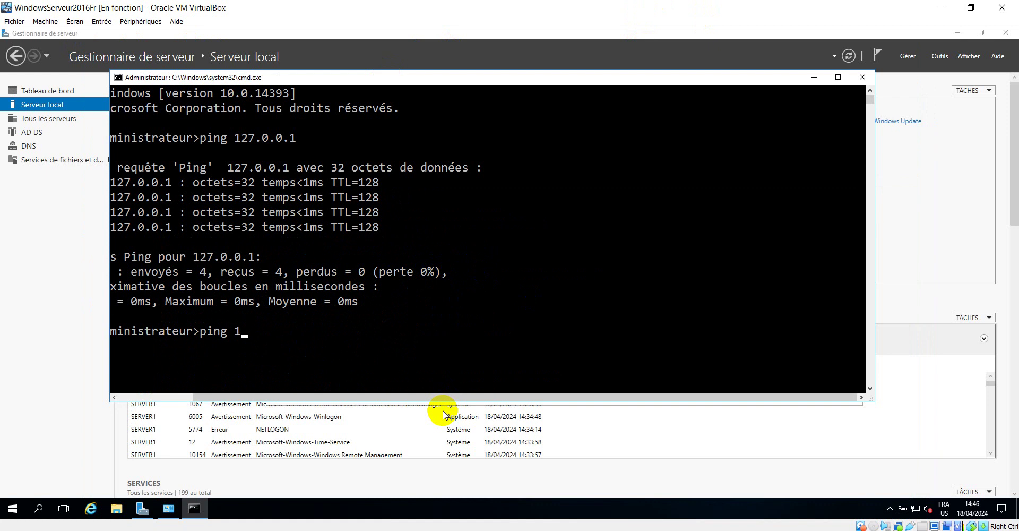
type("92.168.2.10 6t-t")
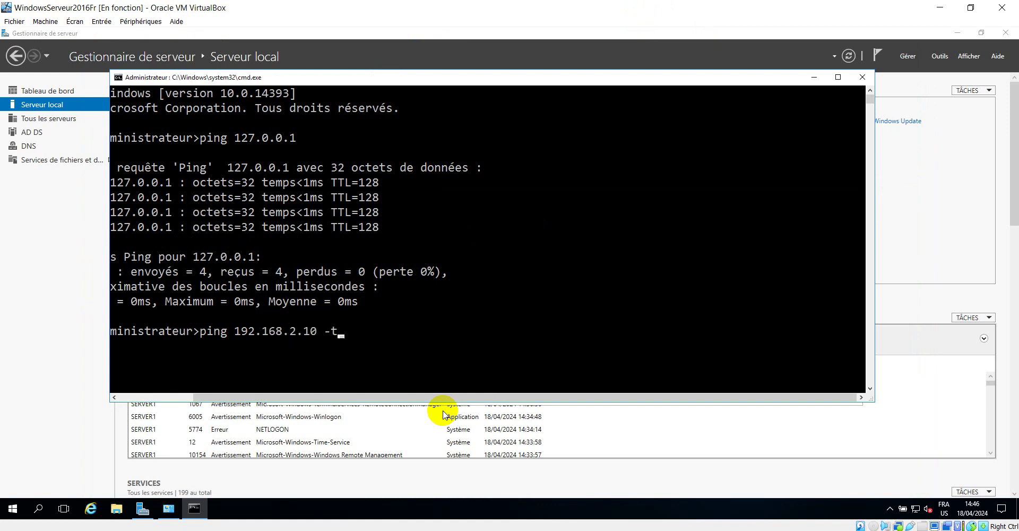
key("Return")
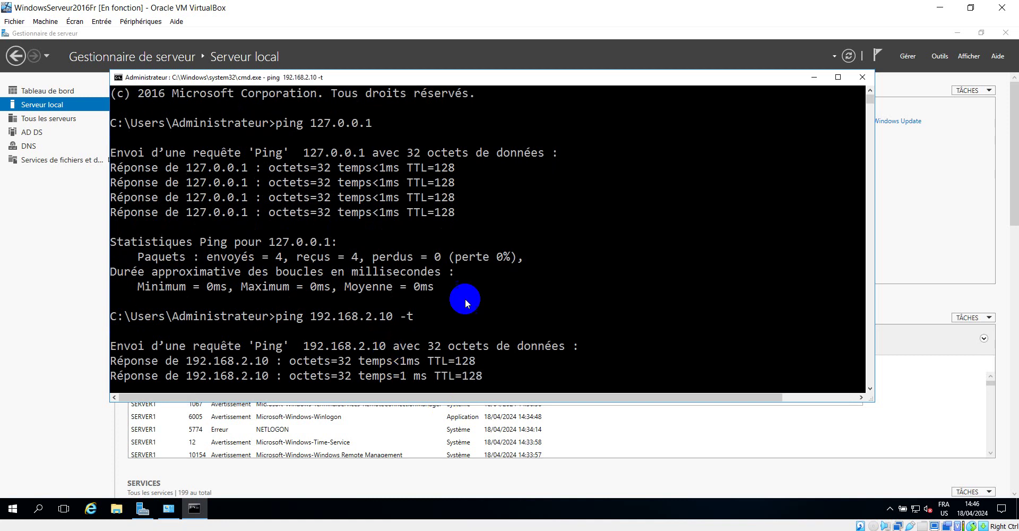
left_click(813, 79)
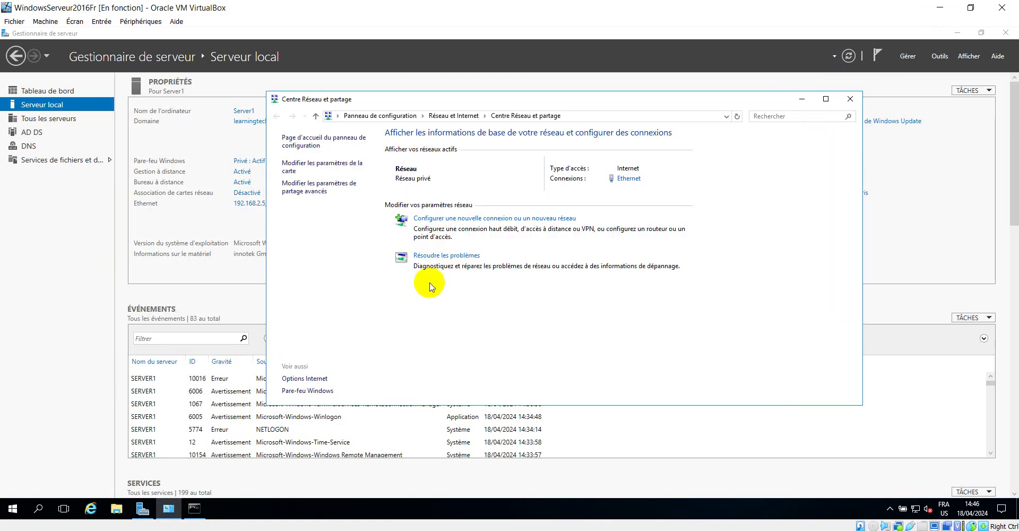
On the Windows 7 VM, stop the continuous ping with Ctrl+C and clear the console.
mouse_move(233, 525)
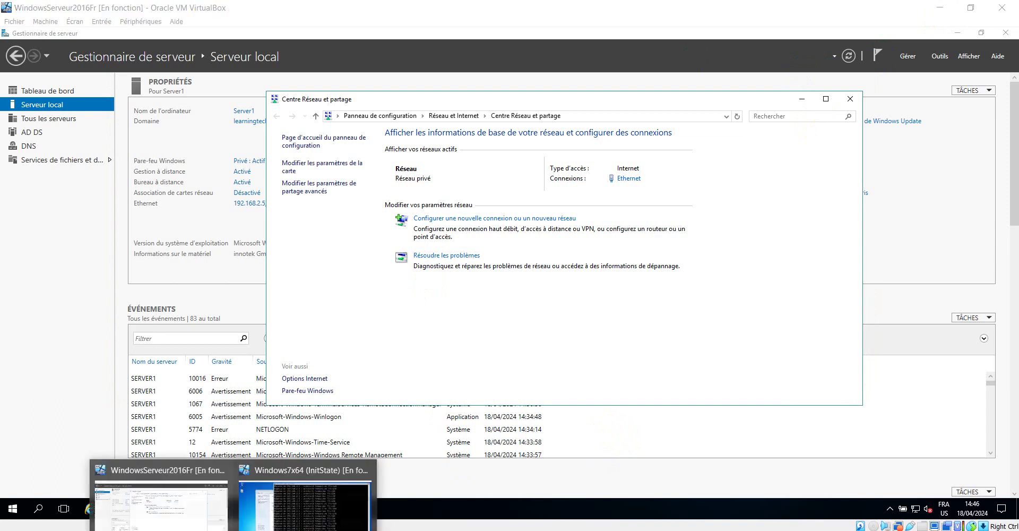
left_click(294, 501)
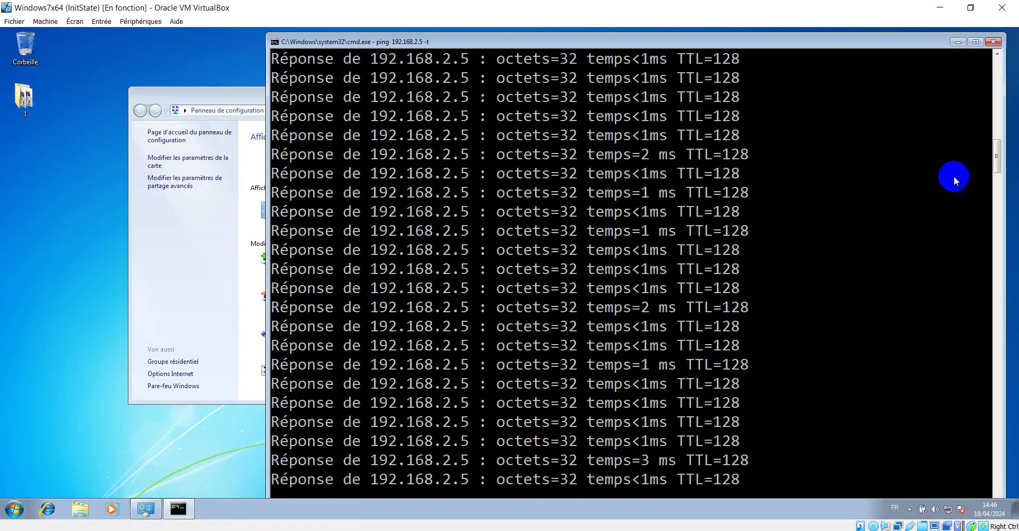
left_click(957, 42)
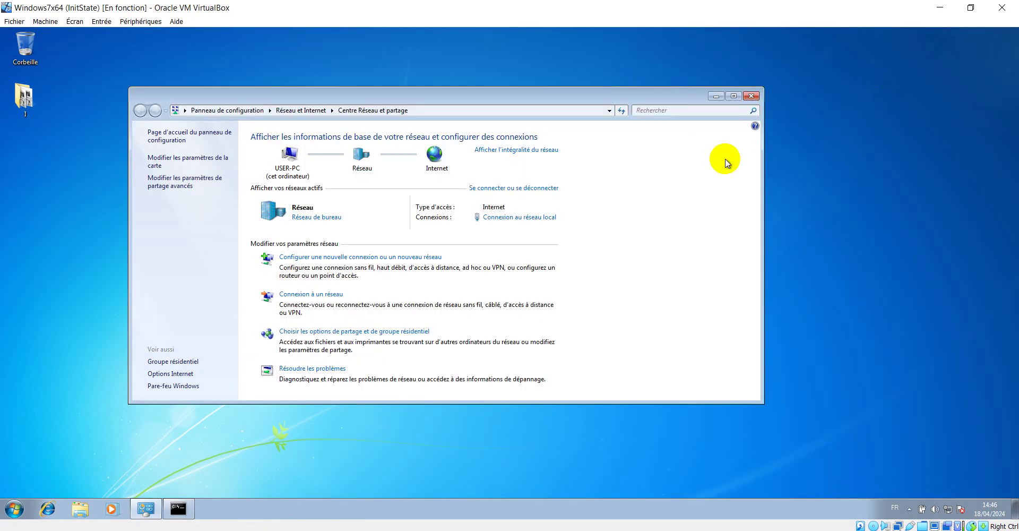
left_click_drag(642, 99, 698, 67)
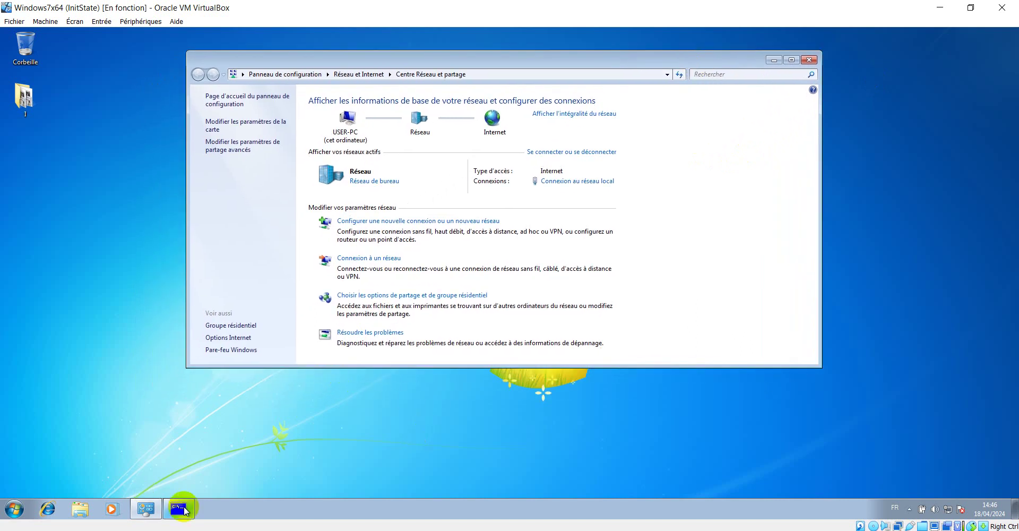
left_click(180, 507)
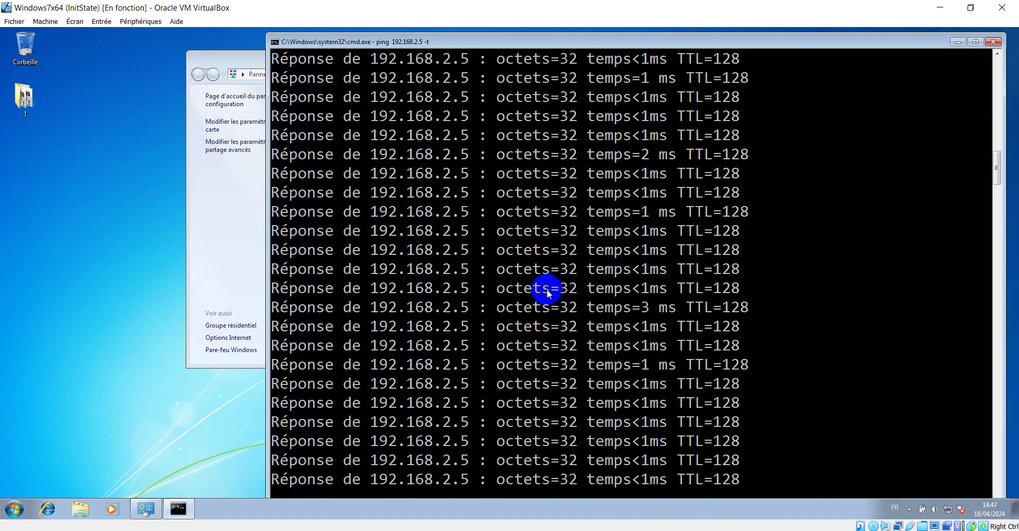
key("ctrl+c")
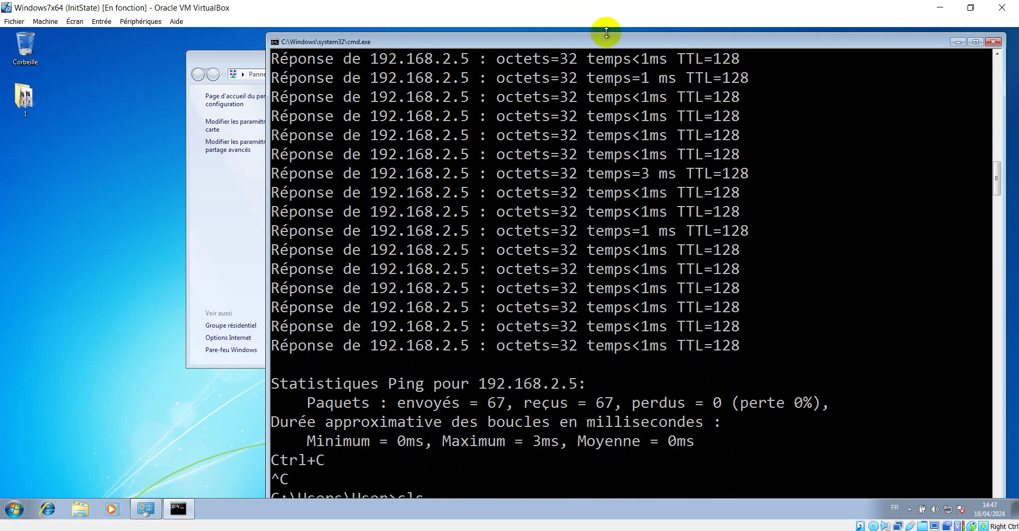
mouse_move(607, 43)
left_mouse_down()
mouse_move(611, 65)
mouse_move(607, 44)
left_mouse_up()
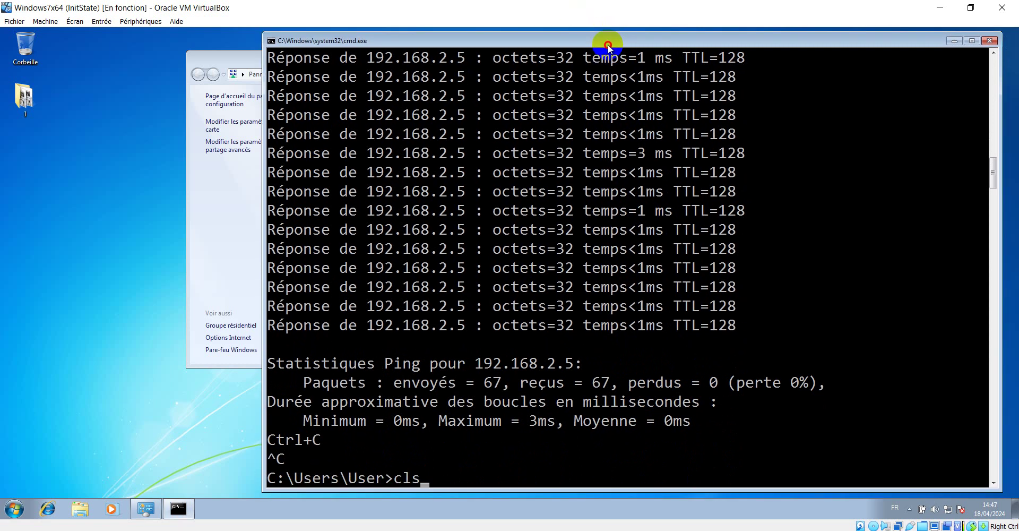
key("Return")
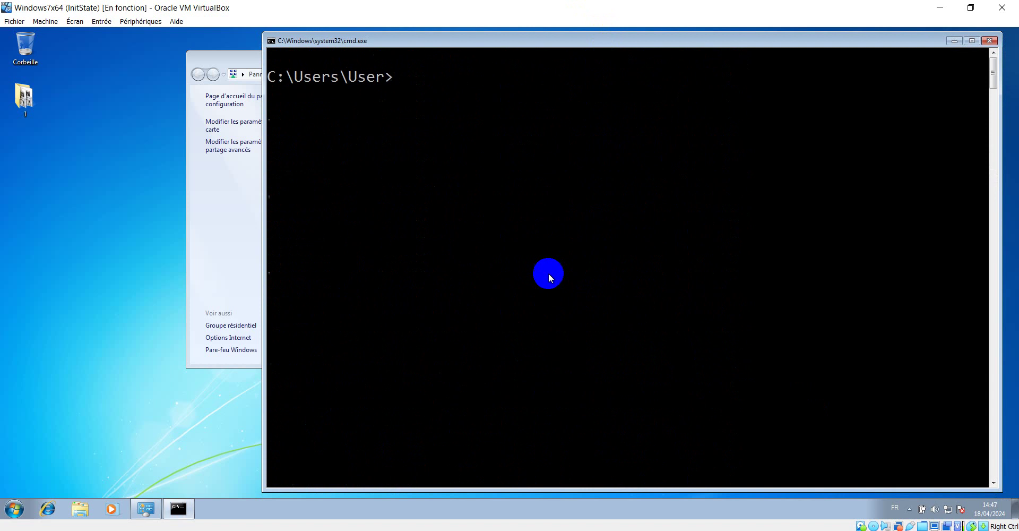
Run nslookup learningtech.cd, correcting the misspelled domain, resolving to 192.168.2.5.
type("nslookup leqrn")
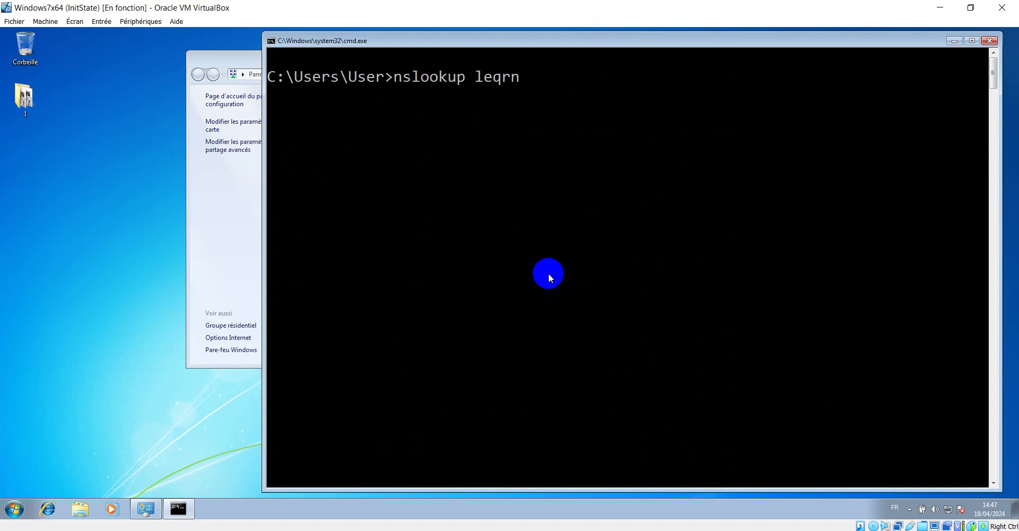
type("ingtec")
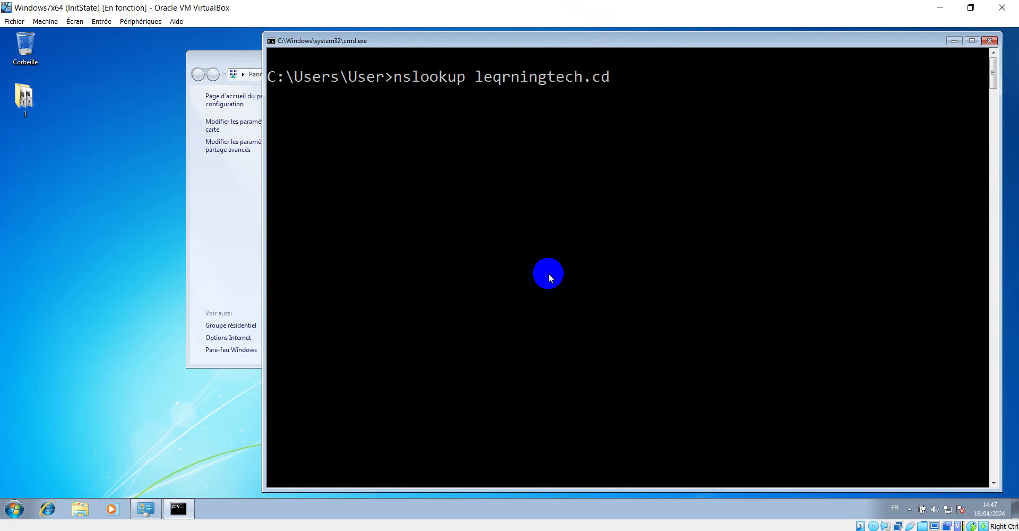
type("h.cd")
key("Return")
key("Up")
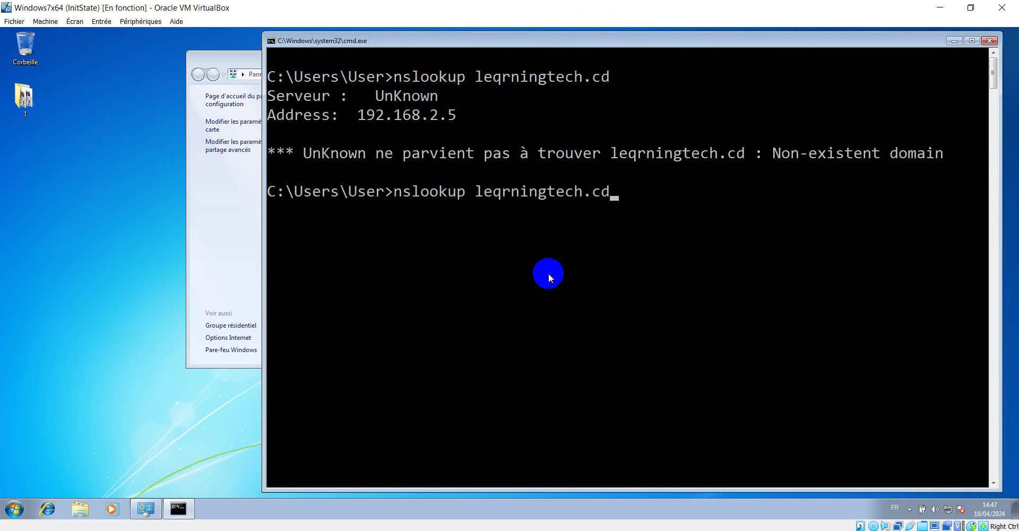
key("Left")
key("Left")
key("Left")
key("Left")
key("Left")
key("Left")
key("Left")
key("Left")
key("Left")
key("Left")
key("Left")
key("Left")
key("Left")
key("Right")
key("BackSpace")
type("a")
key("Return")
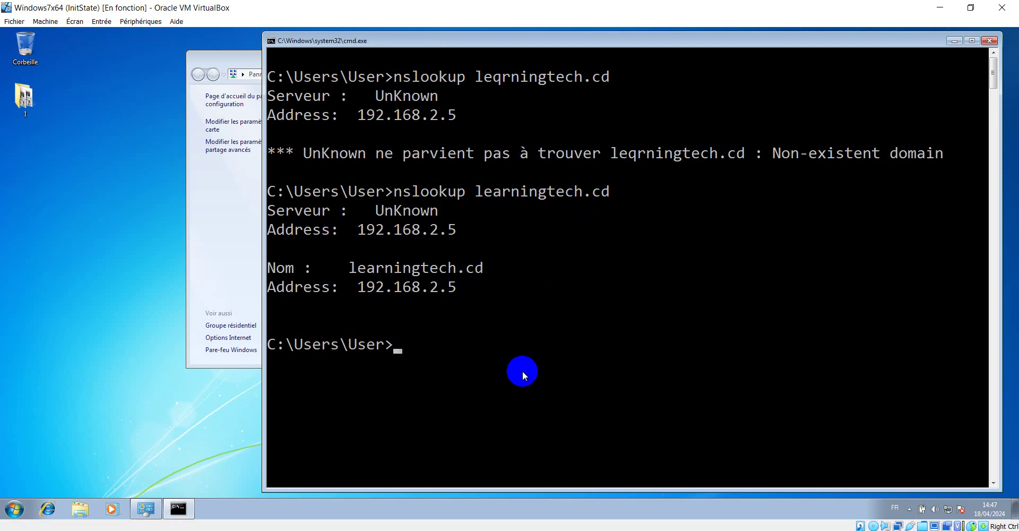
Run a reverse nslookup of 192.168.2.5, then minimize the command window.
key("Up")
key("BackSpace")
key("BackSpace")
key("BackSpace")
key("BackSpace")
key("BackSpace")
key("BackSpace")
key("BackSpace")
key("BackSpace")
key("BackSpace")
key("BackSpace")
key("BackSpace")
key("BackSpace")
key("BackSpace")
key("BackSpace")
key("BackSpace")
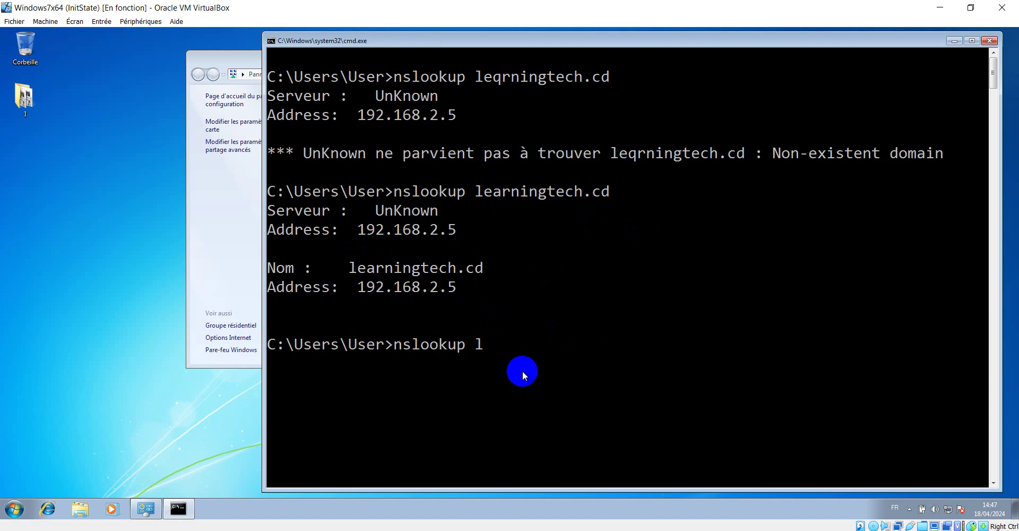
type("&ç")
key("BackSpace")
key("BackSpace")
type("192.168.2.5")
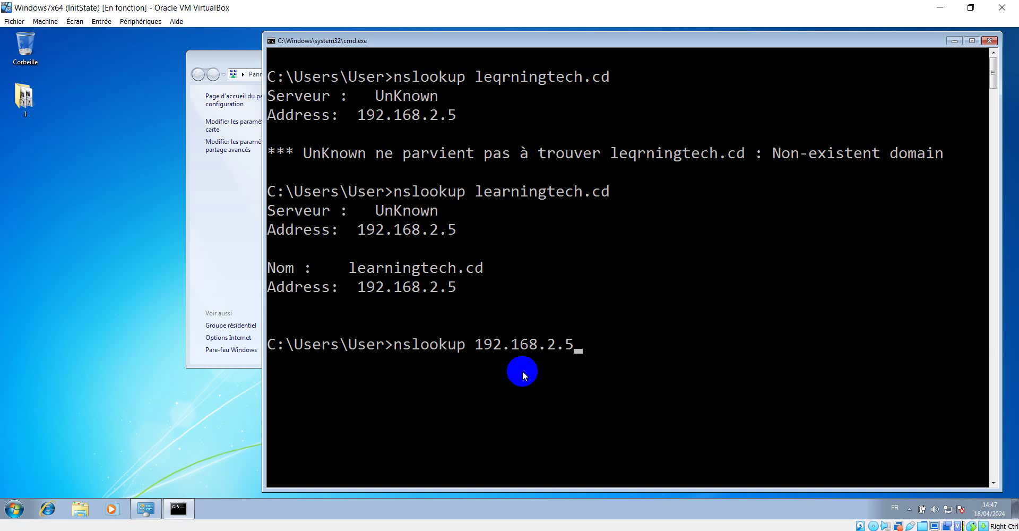
key("Return")
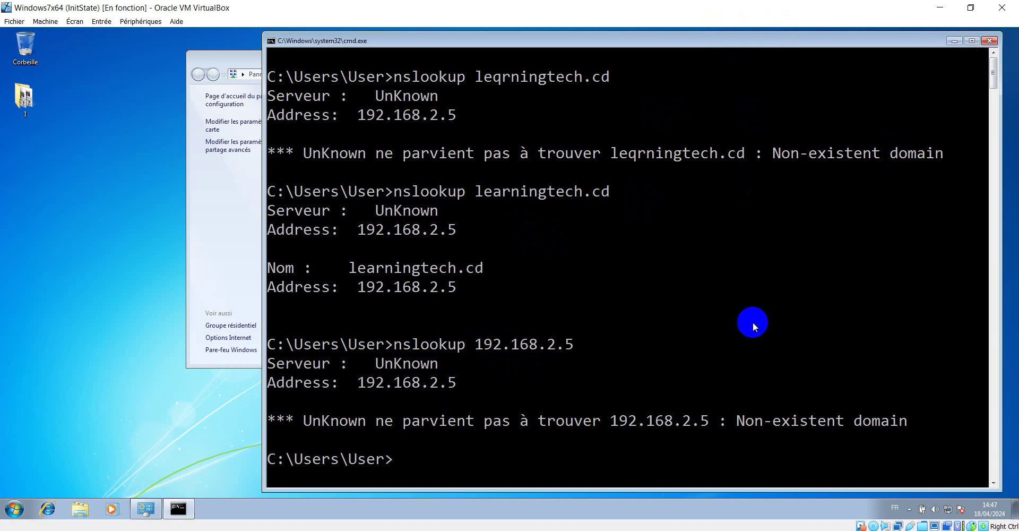
left_click(954, 42)
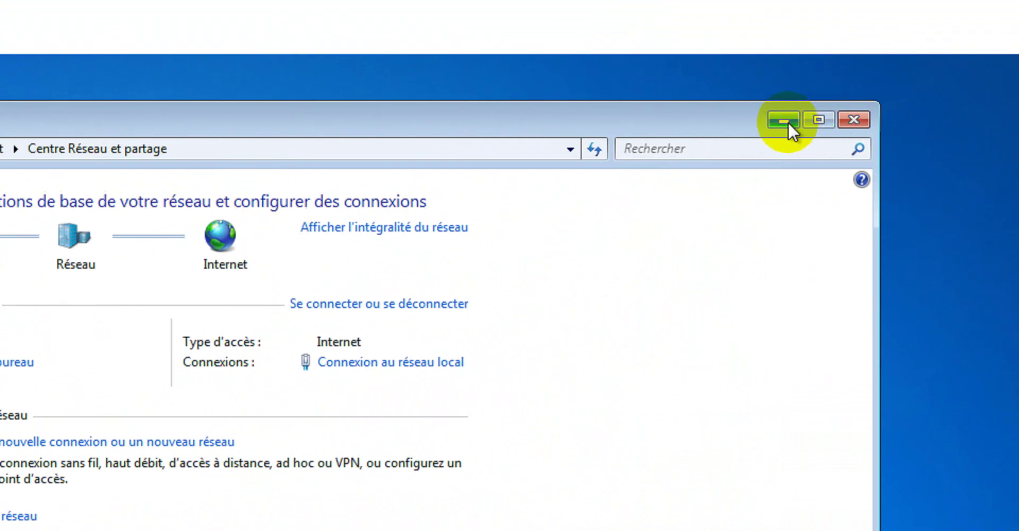
Go through Control Panel to Système et sécurité > Système on the Windows 7 machine.
left_click(787, 122)
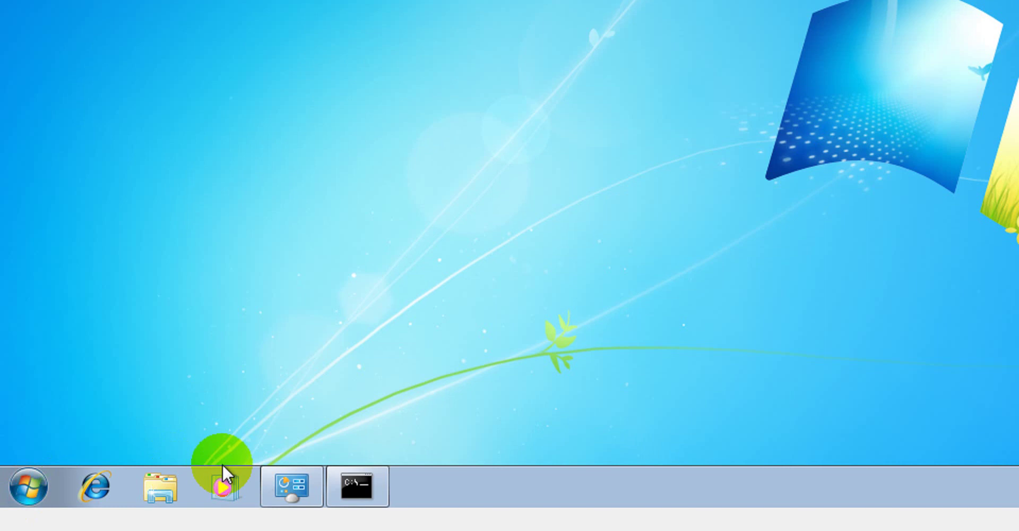
right_click(286, 483)
left_click(238, 413)
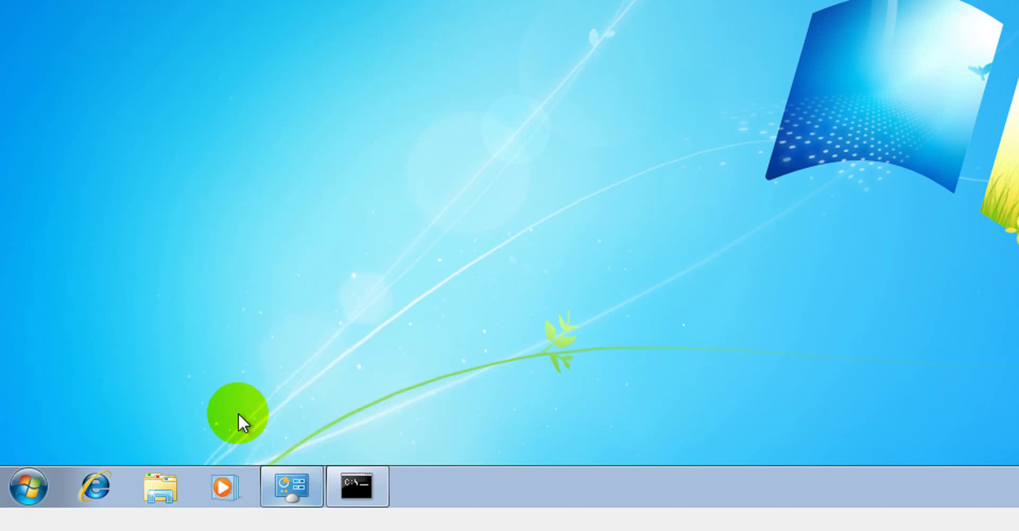
right_click(288, 483)
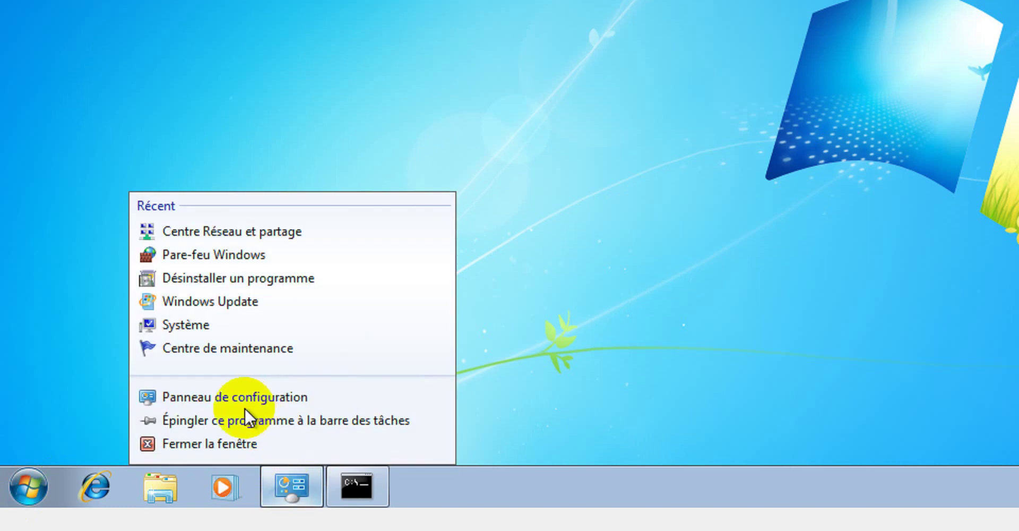
left_click(207, 397)
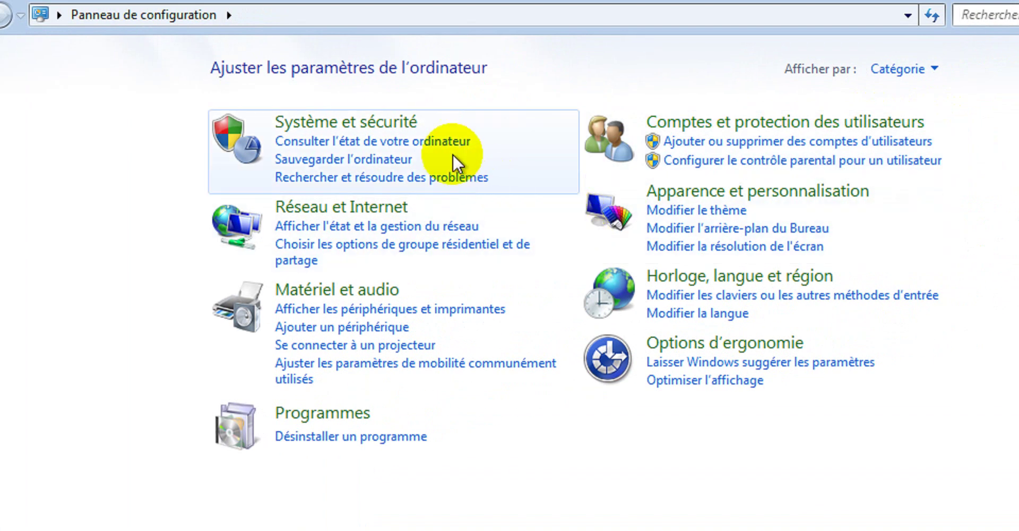
left_click(358, 132)
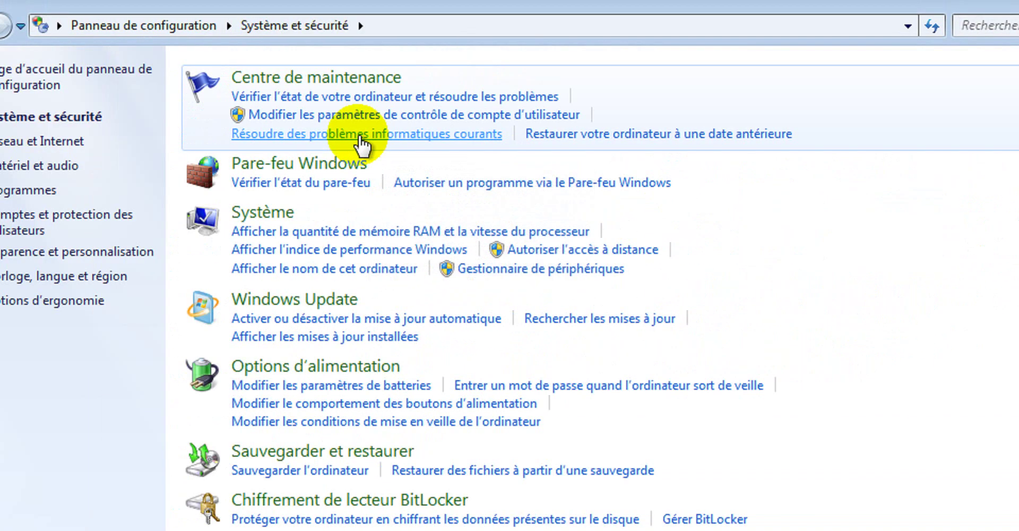
left_click(270, 212)
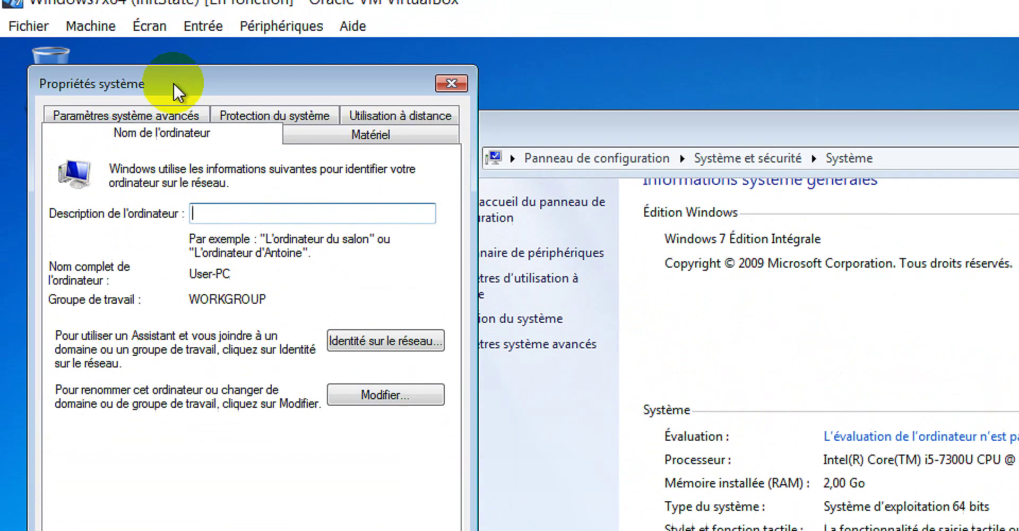
Move System Properties aside, check the Matériel tab, then open Modifier... under Nom de l'ordinateur.
left_click_drag(174, 84, 448, 144)
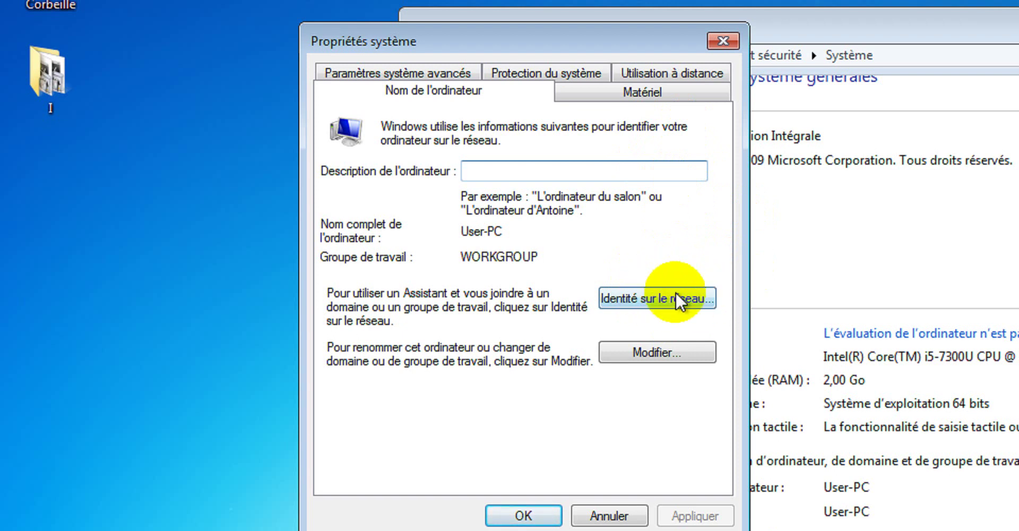
left_click(658, 93)
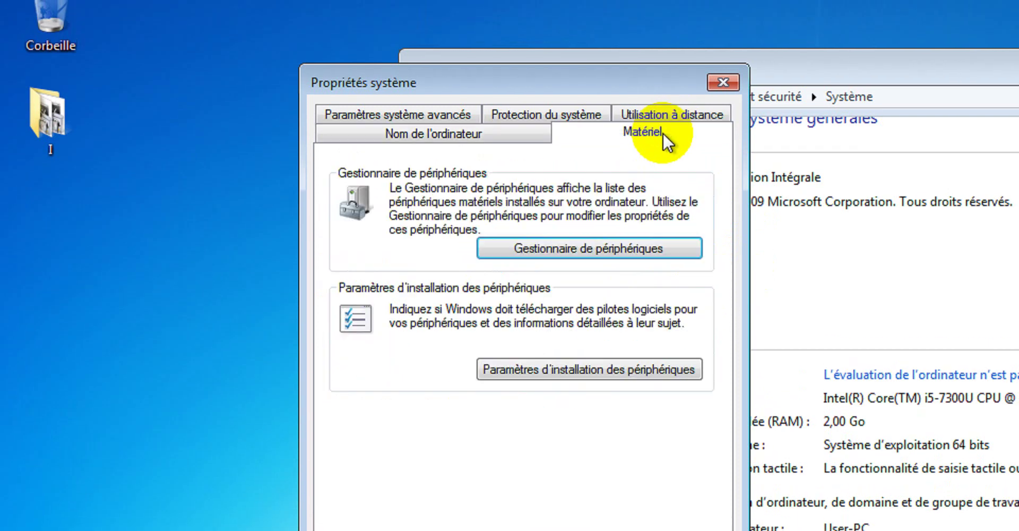
left_click(514, 137)
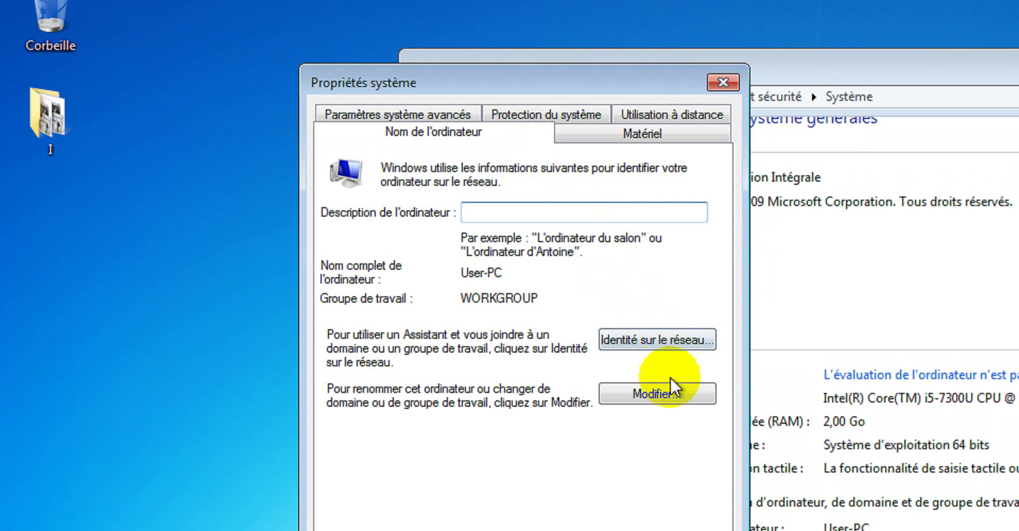
left_click(669, 393)
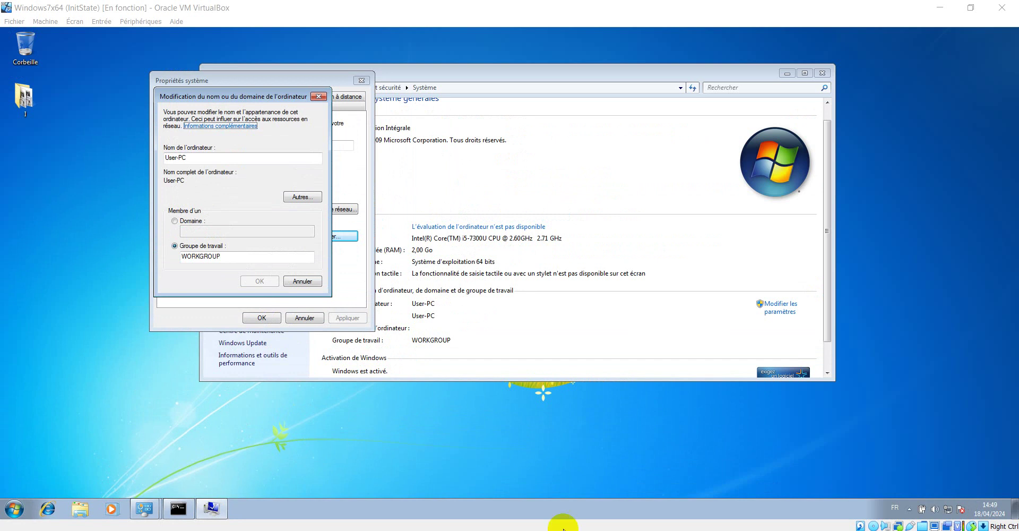
Switch to the Server 2016 VM, minimize Centre Réseau et partage, and show Server Manager's Outils list.
mouse_move(233, 530)
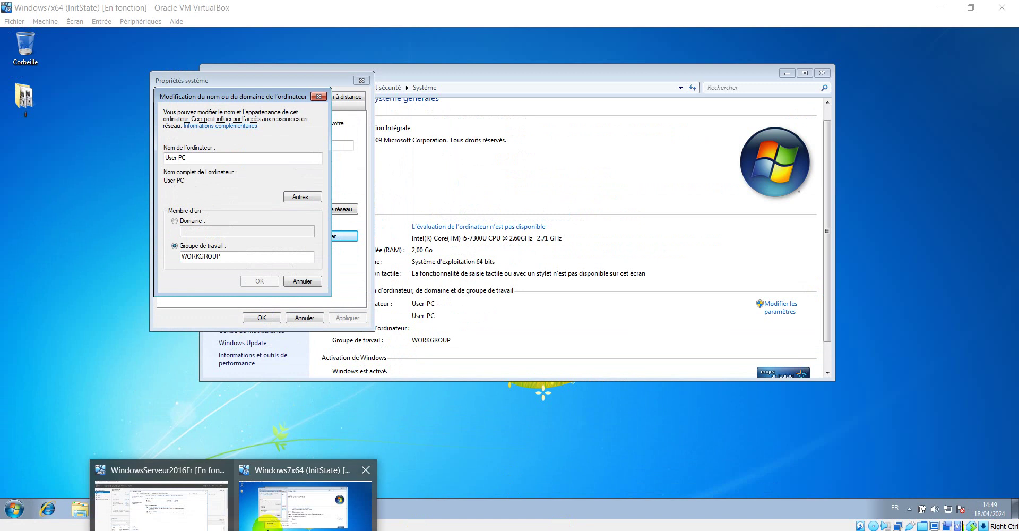
left_click(175, 494)
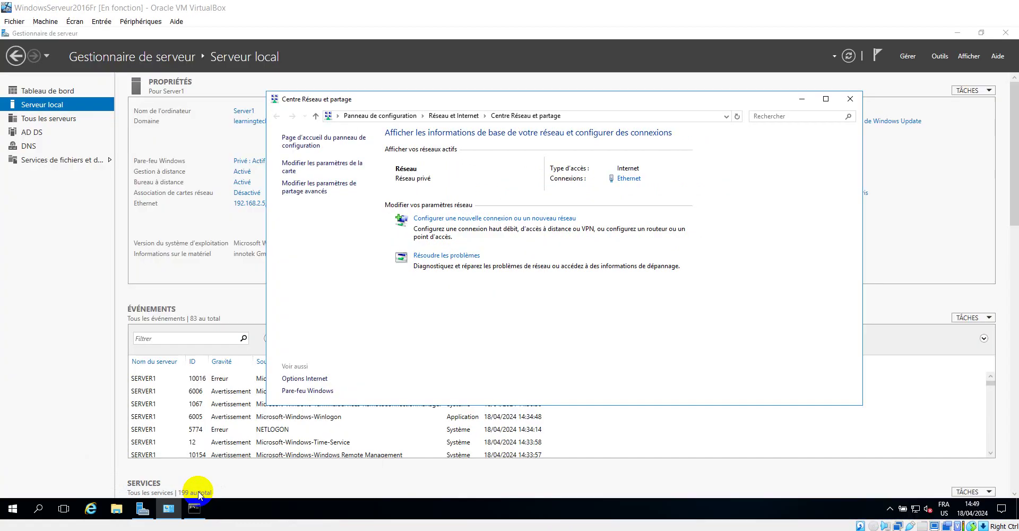
left_click(802, 100)
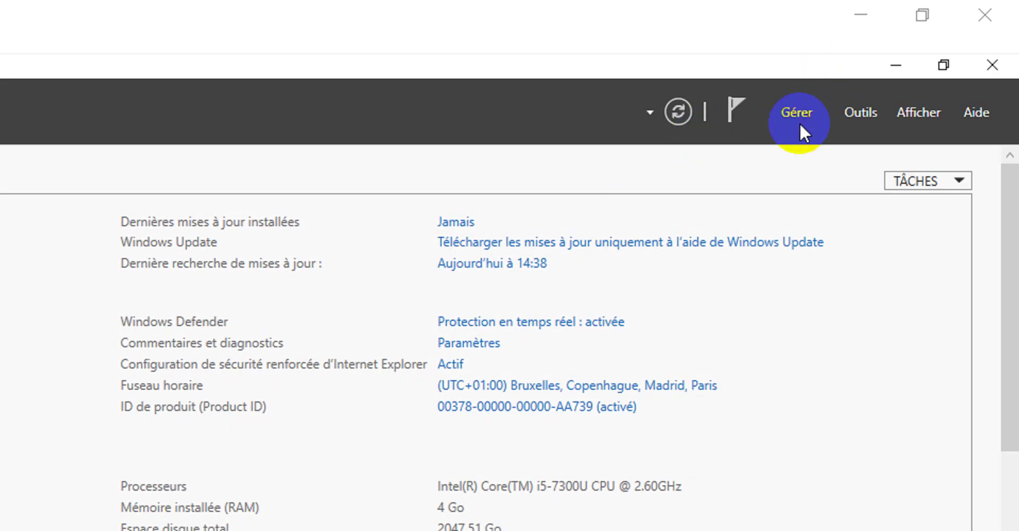
left_click(863, 112)
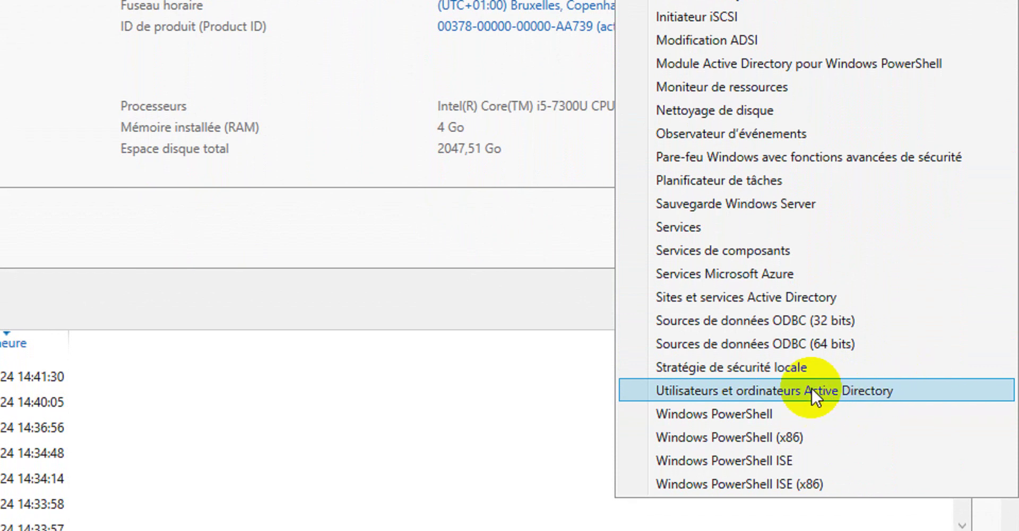
Launch Utilisateurs et ordinateurs Active Directory from Outils and maximize its window.
left_click(862, 389)
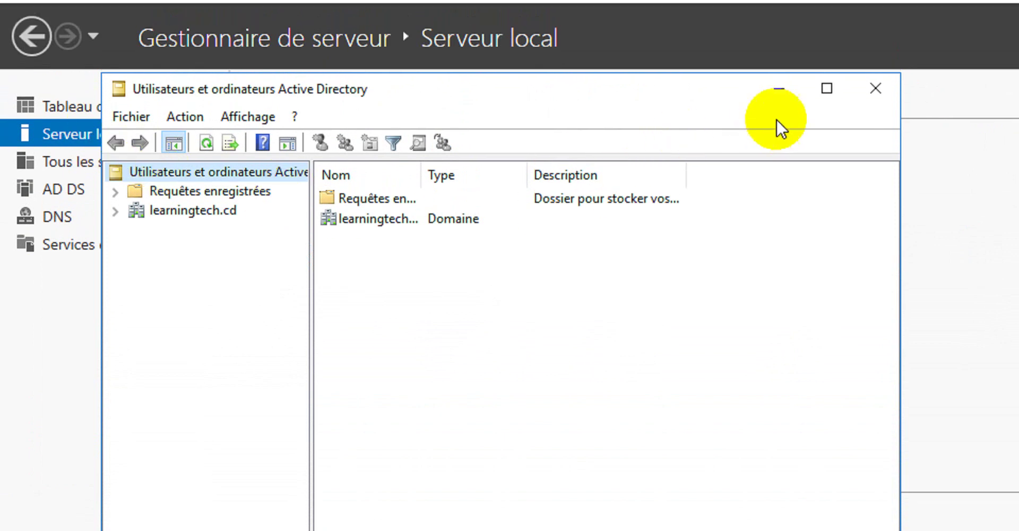
left_click(826, 88)
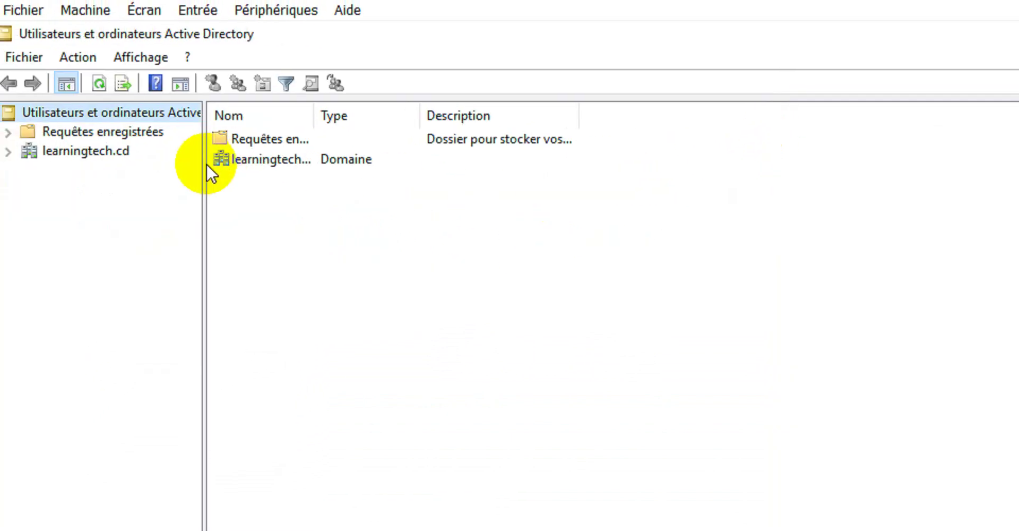
Widen the tree pane, expand learningtech.cd, view Computers, then list the Users container.
left_click_drag(189, 164, 306, 170)
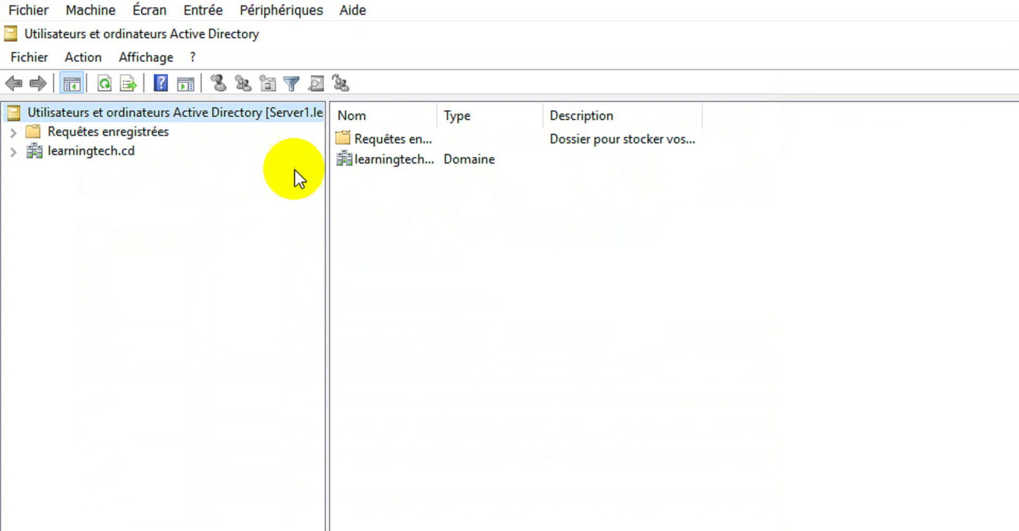
left_click(13, 150)
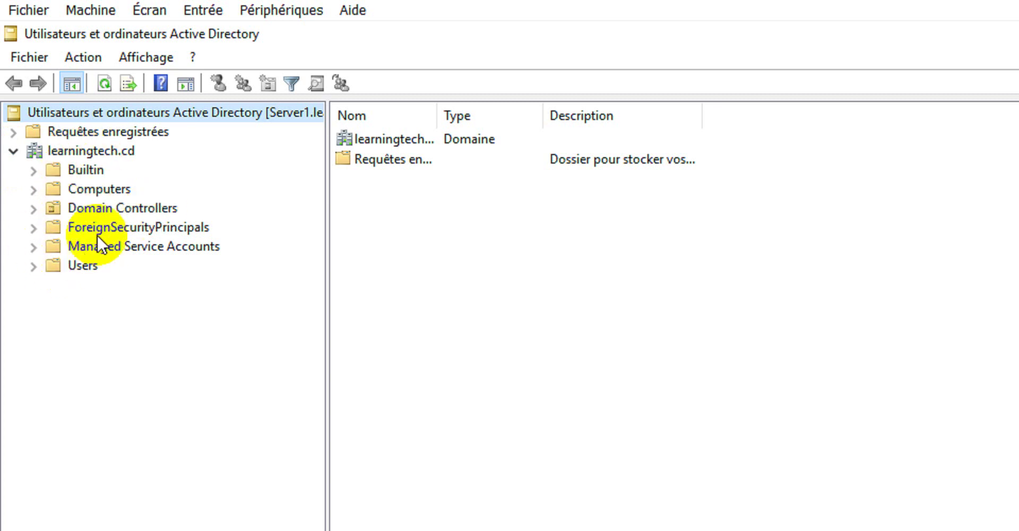
left_click(96, 189)
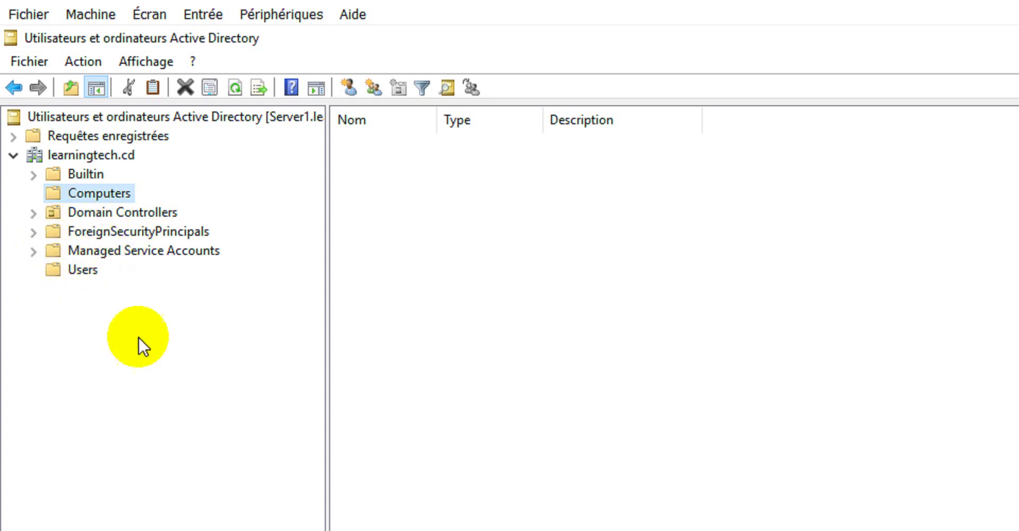
left_click(76, 274)
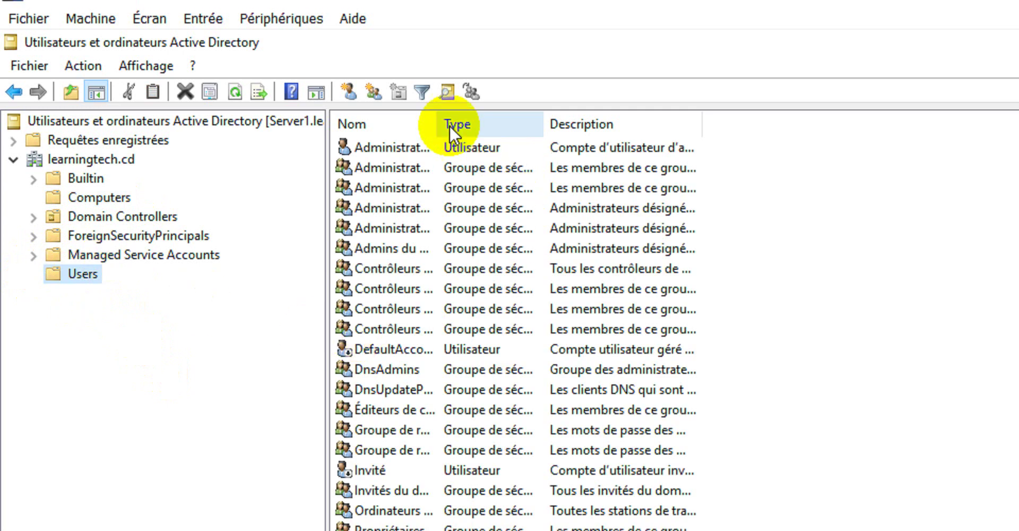
Widen the Nom, Type and Description columns so full names and descriptions are readable.
left_click_drag(443, 120, 1018, 106)
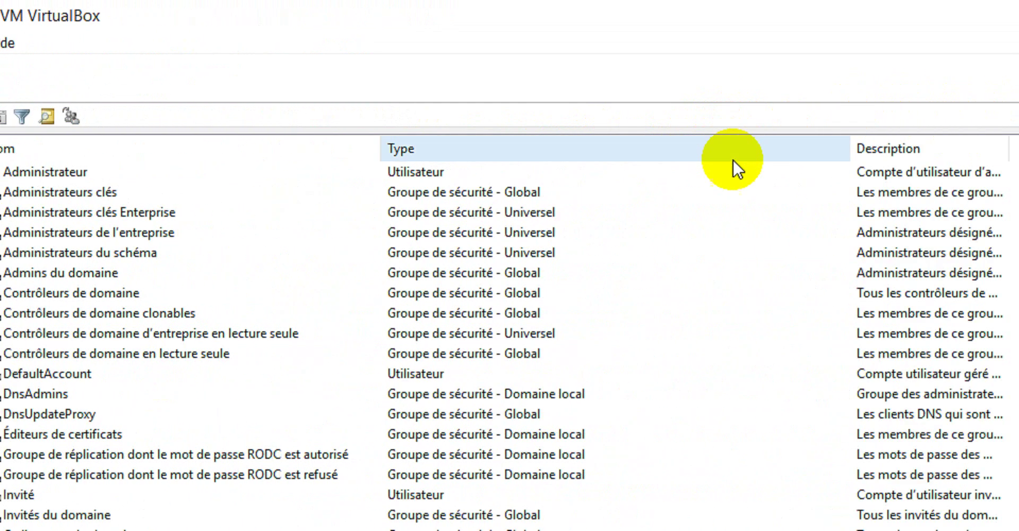
left_click_drag(380, 144, 490, 134)
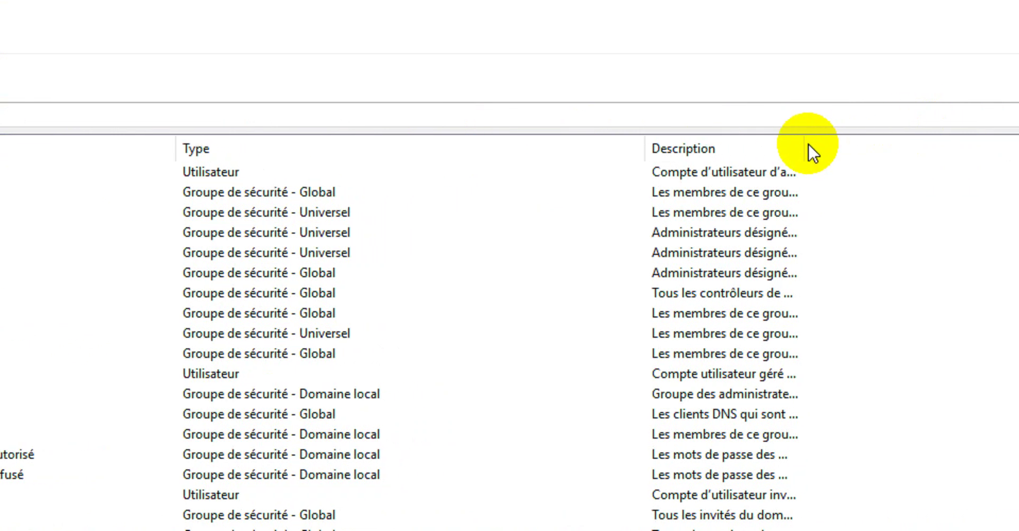
left_click_drag(802, 136, 891, 101)
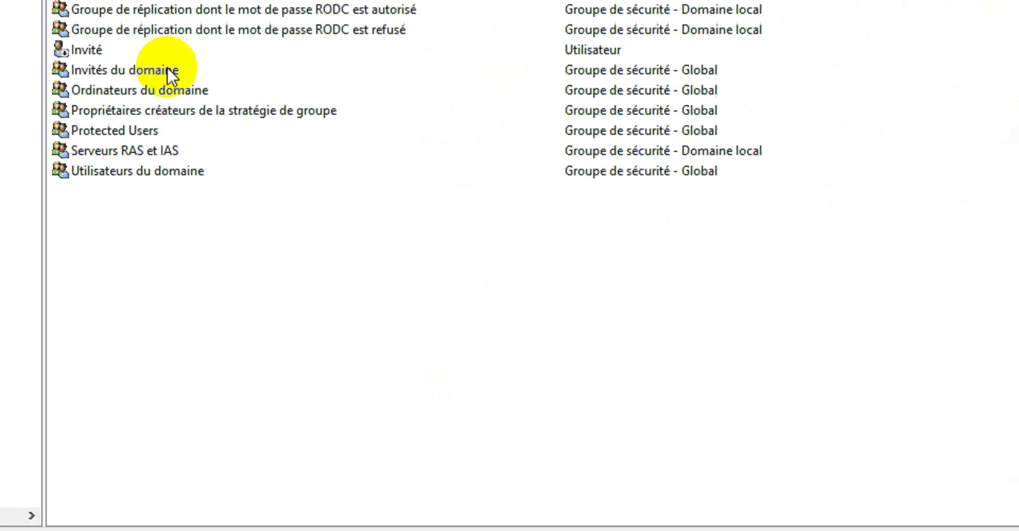
Create a new Domaine local, Sécurité group named 'teachers' under learningtech.cd/Users.
right_click(212, 240)
mouse_move(358, 308)
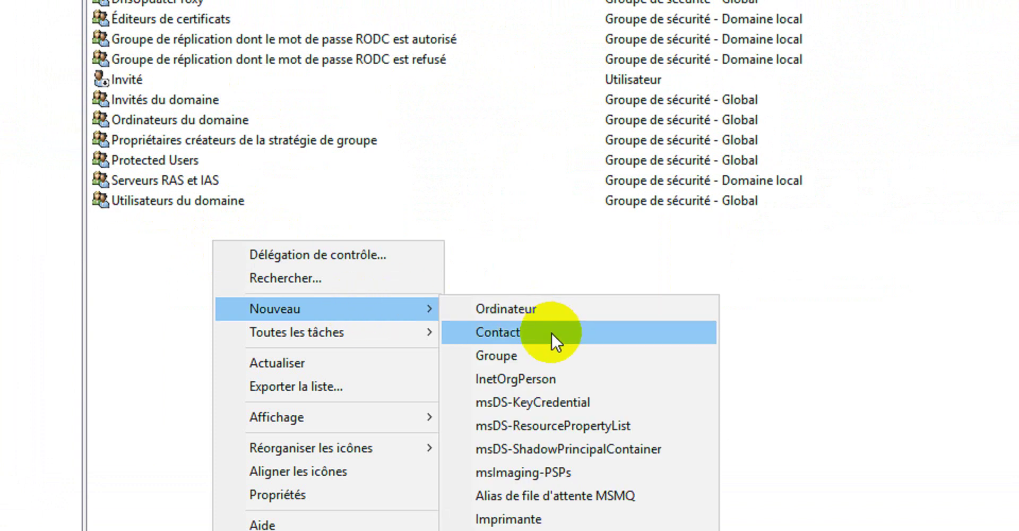
left_click(497, 355)
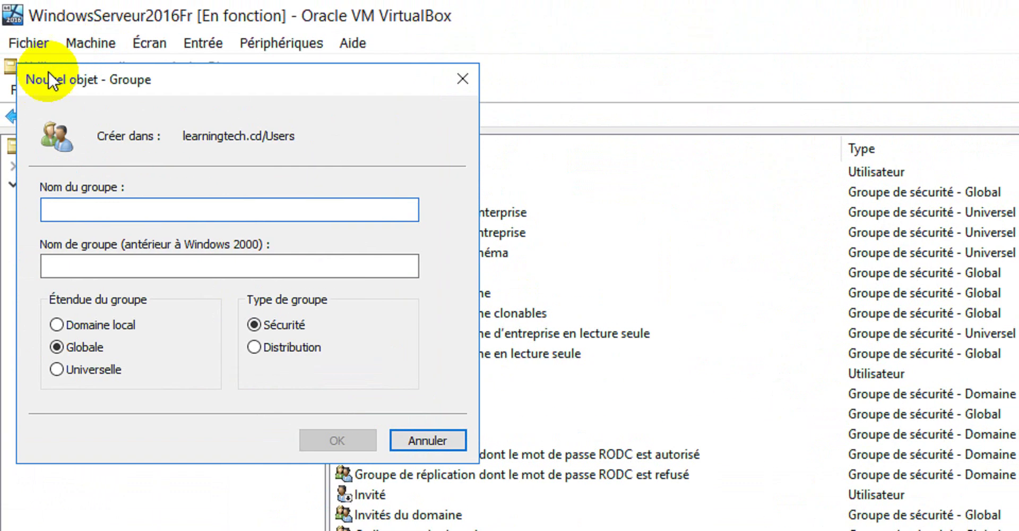
left_click_drag(166, 57, 463, 58)
left_click_drag(503, 92, 502, 93)
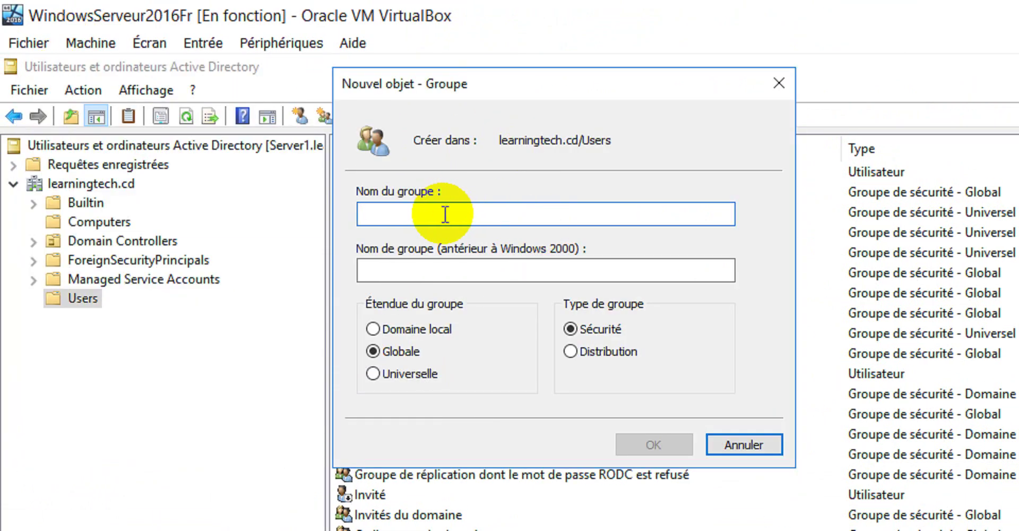
type("st")
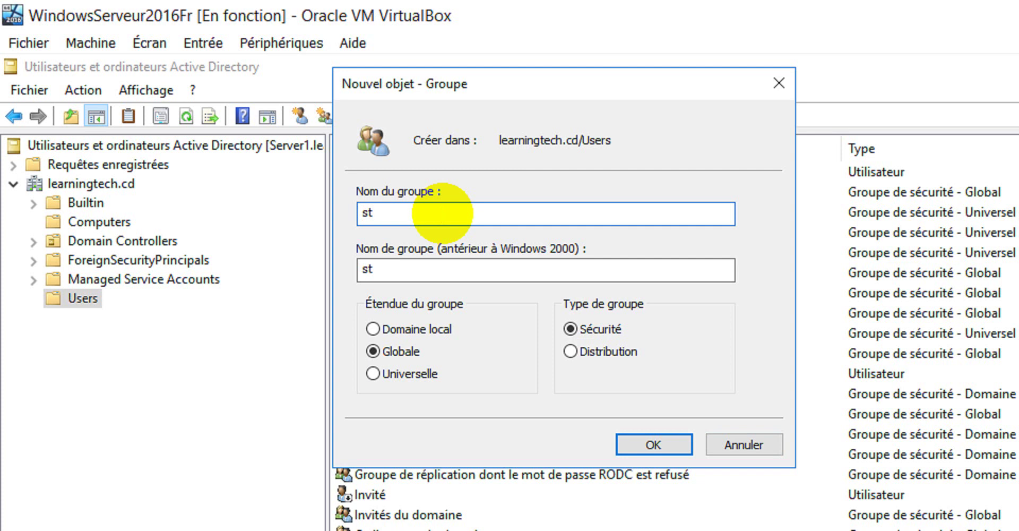
key("BackSpace")
key("BackSpace")
type("teacher")
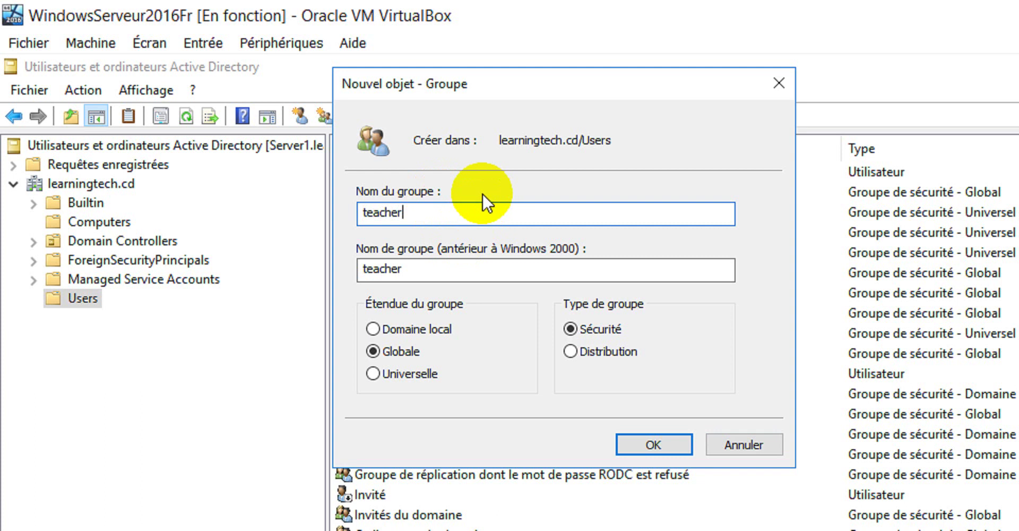
left_click_drag(468, 84, 640, 71)
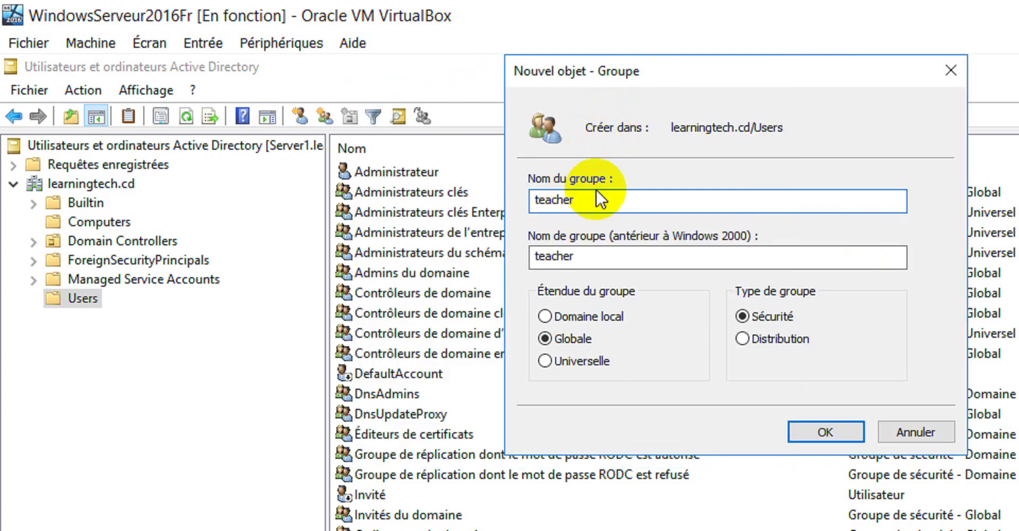
type("s")
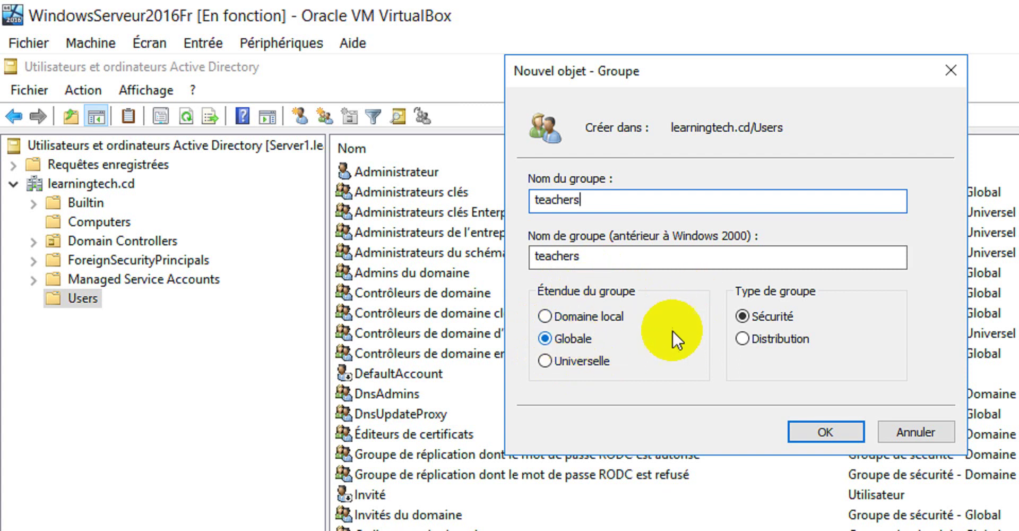
left_click(564, 317)
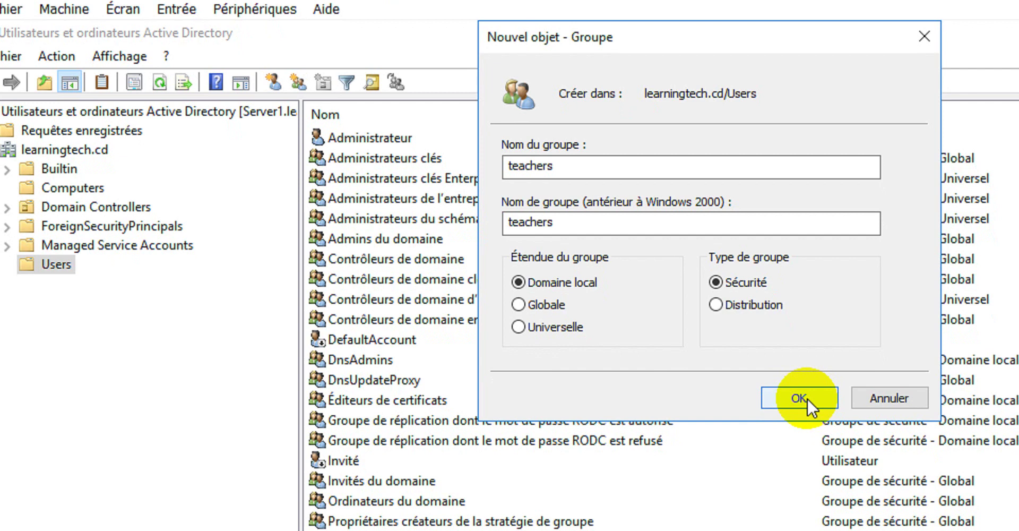
left_click(802, 399)
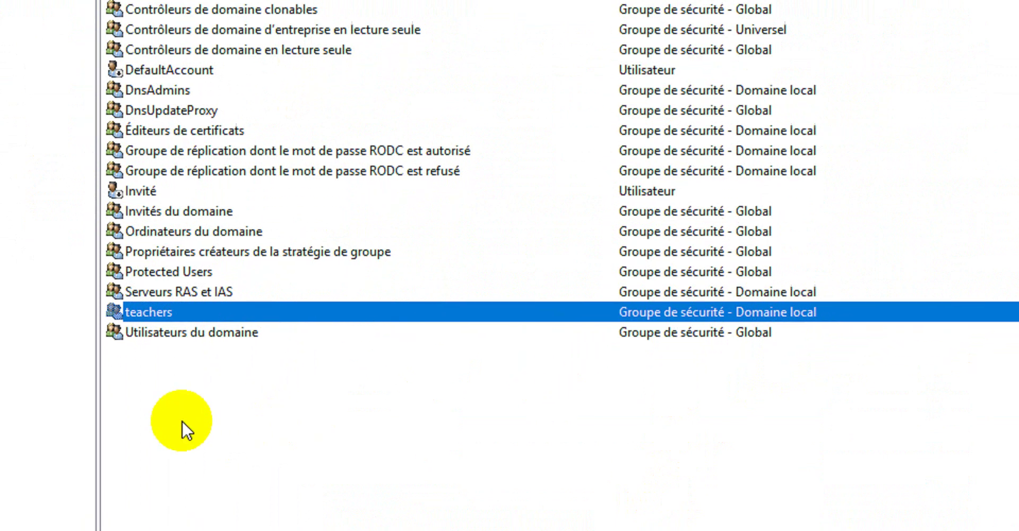
Create a group named 'students' in Users, keeping the Globale scope and Sécurité type.
right_click(170, 457)
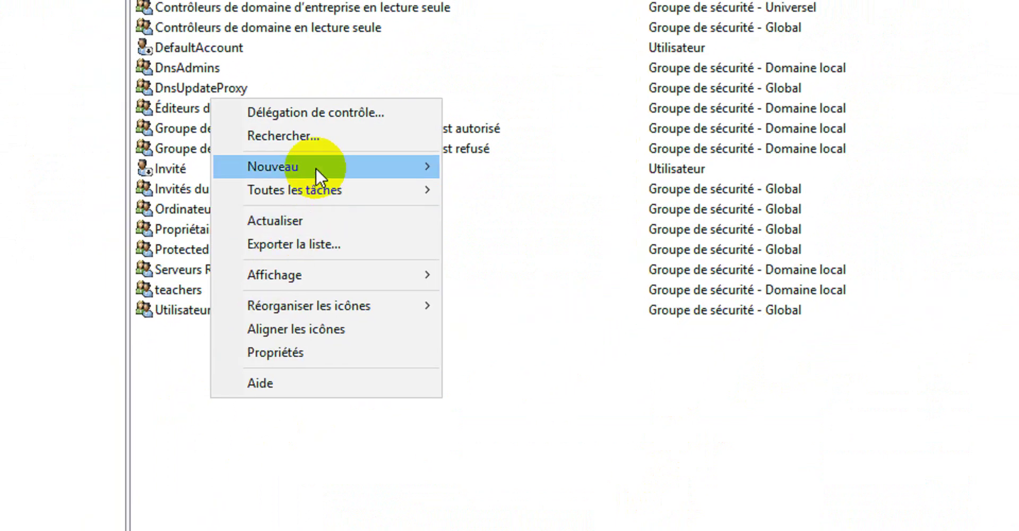
mouse_move(364, 165)
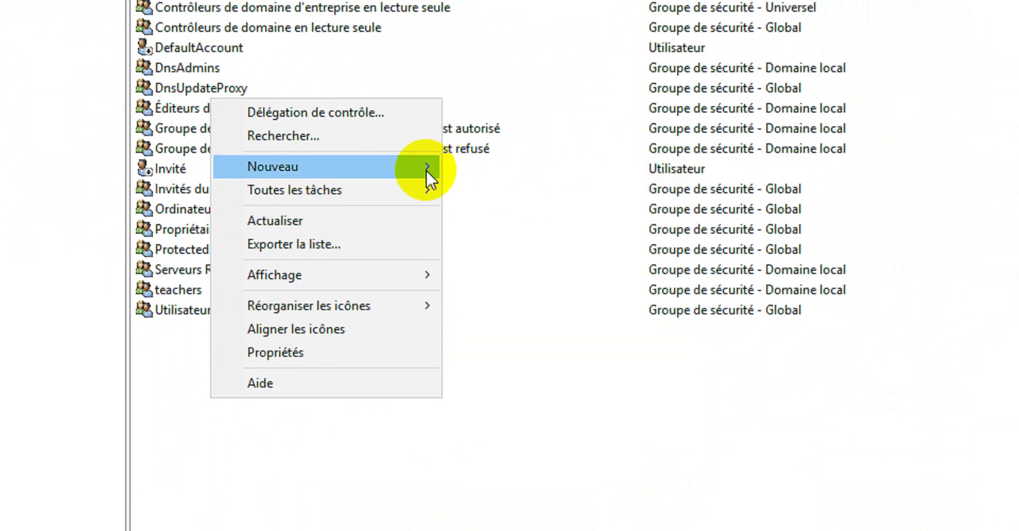
mouse_move(426, 170)
left_click(524, 208)
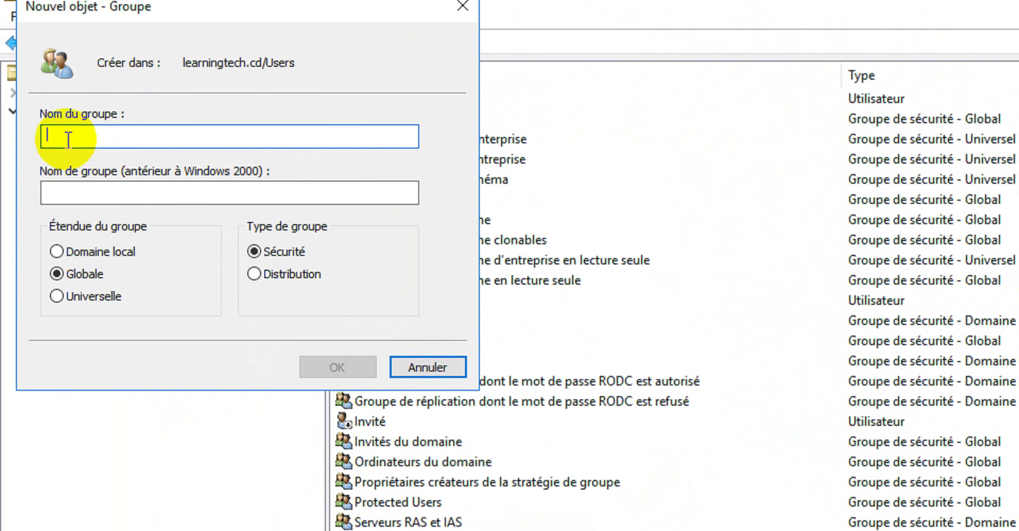
type("student")
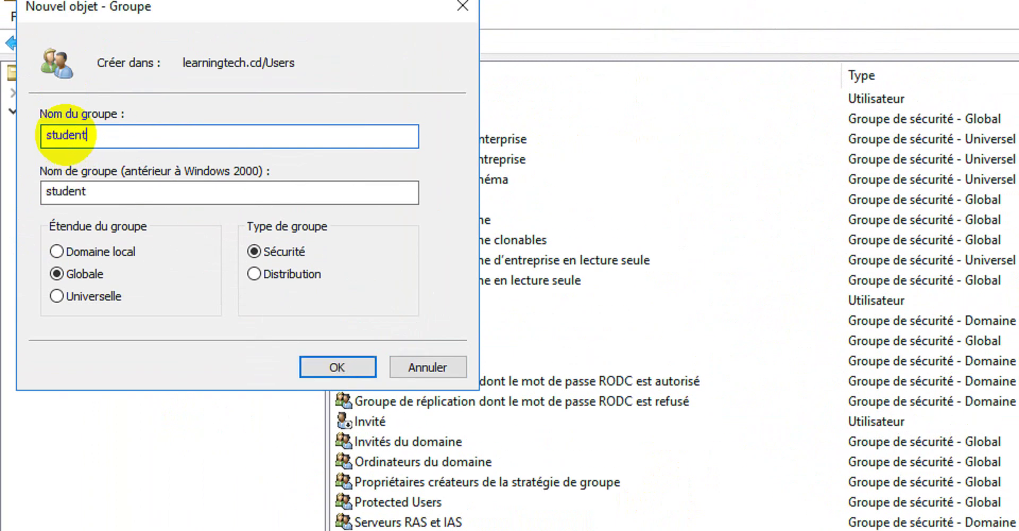
type("s")
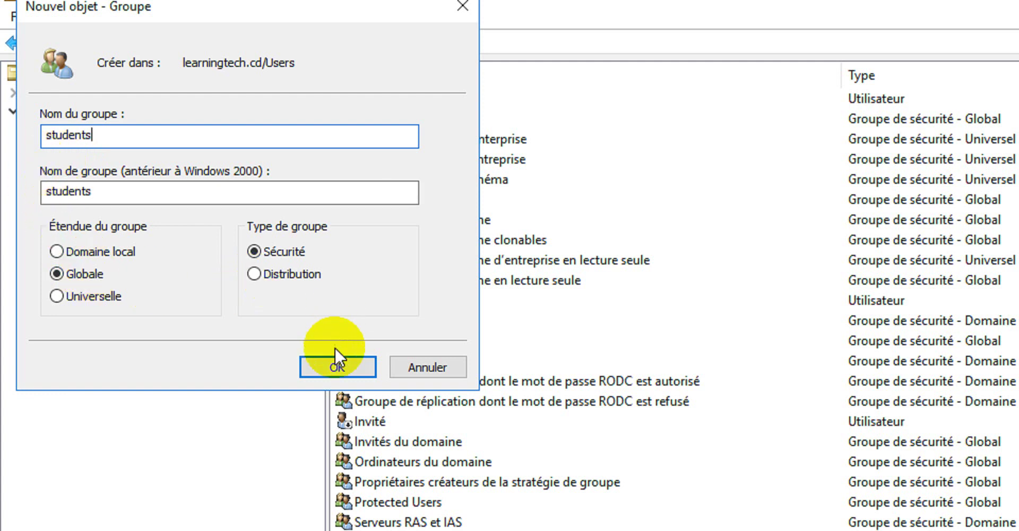
left_click(337, 367)
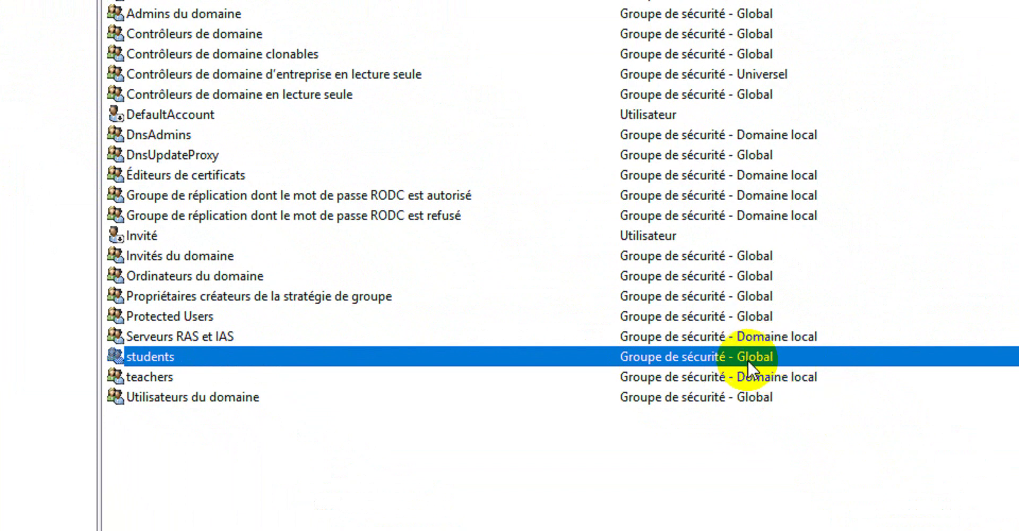
Delete the global 'students' group and confirm with Oui.
right_click(721, 360)
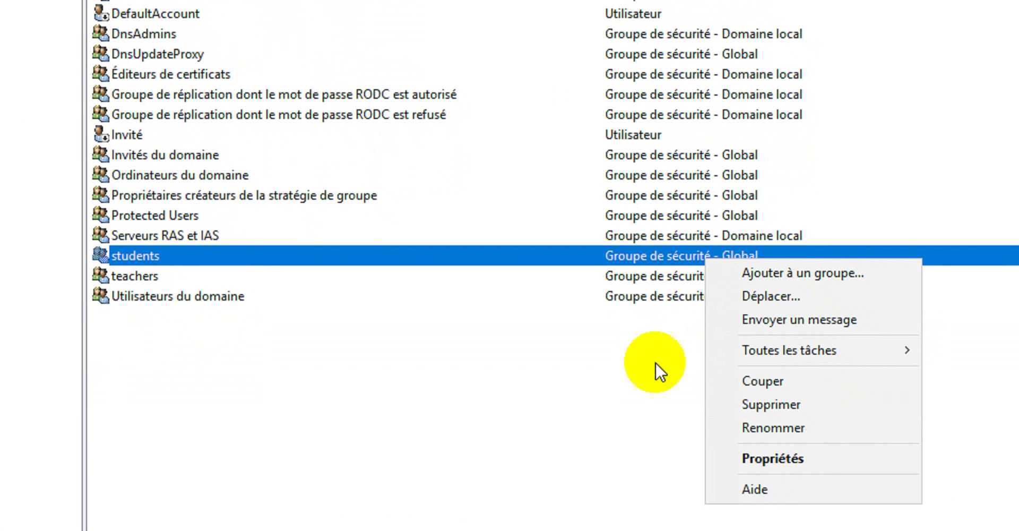
left_click(673, 398)
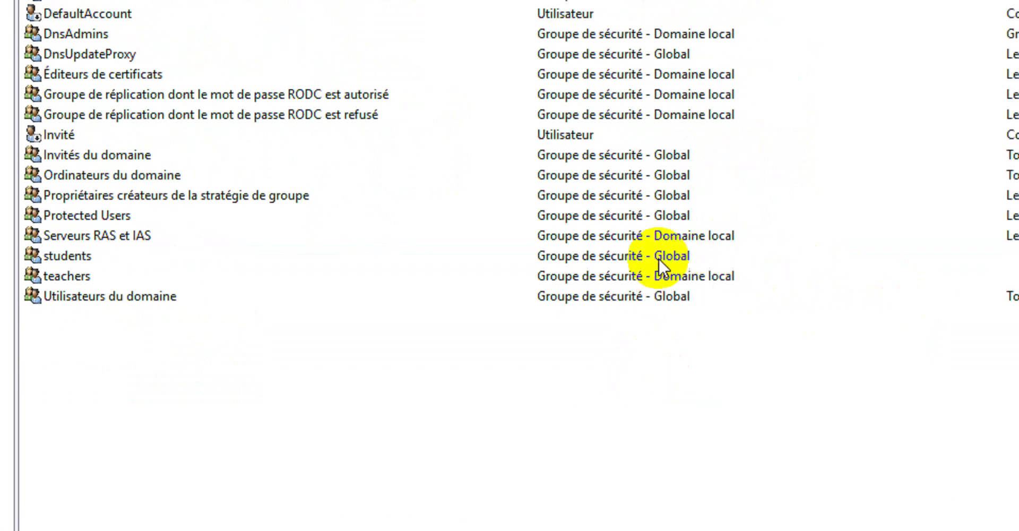
right_click(627, 253)
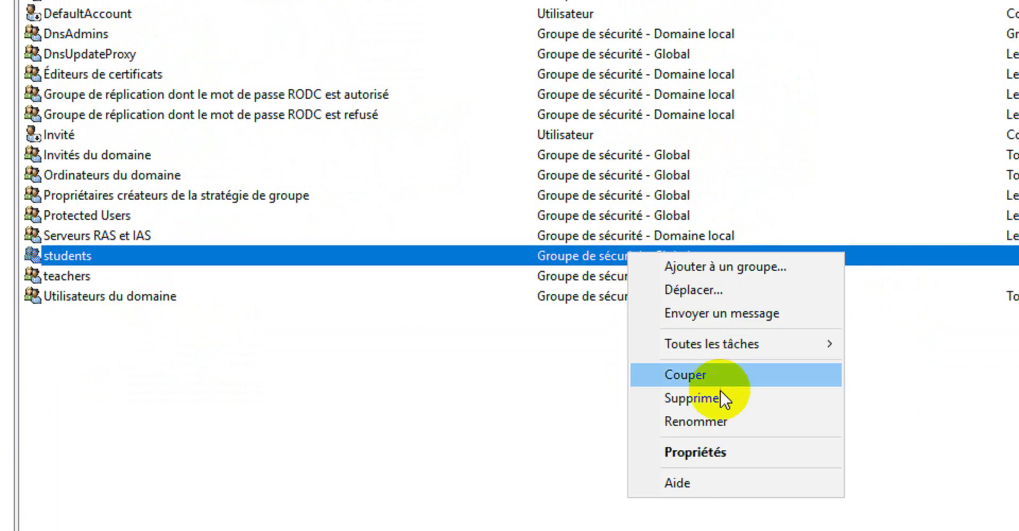
left_click(719, 395)
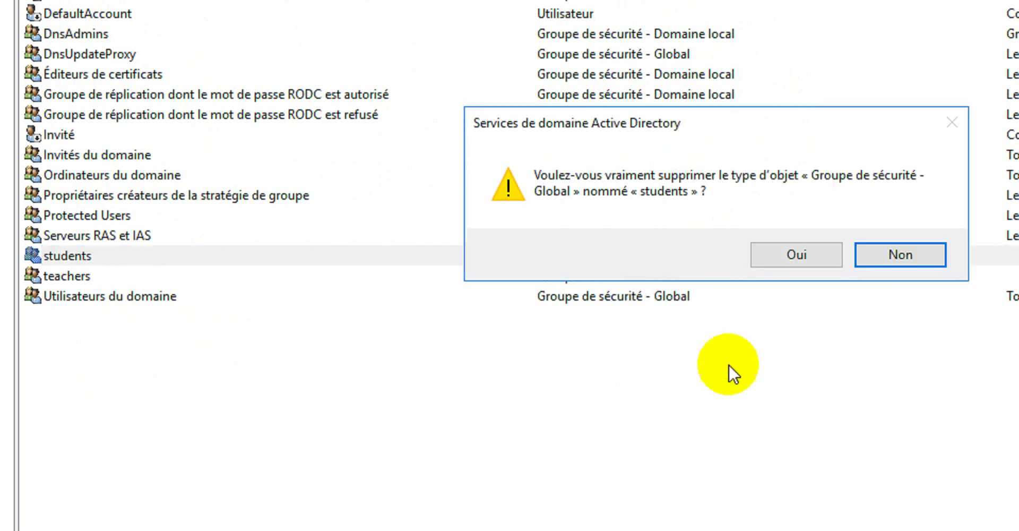
left_click(798, 254)
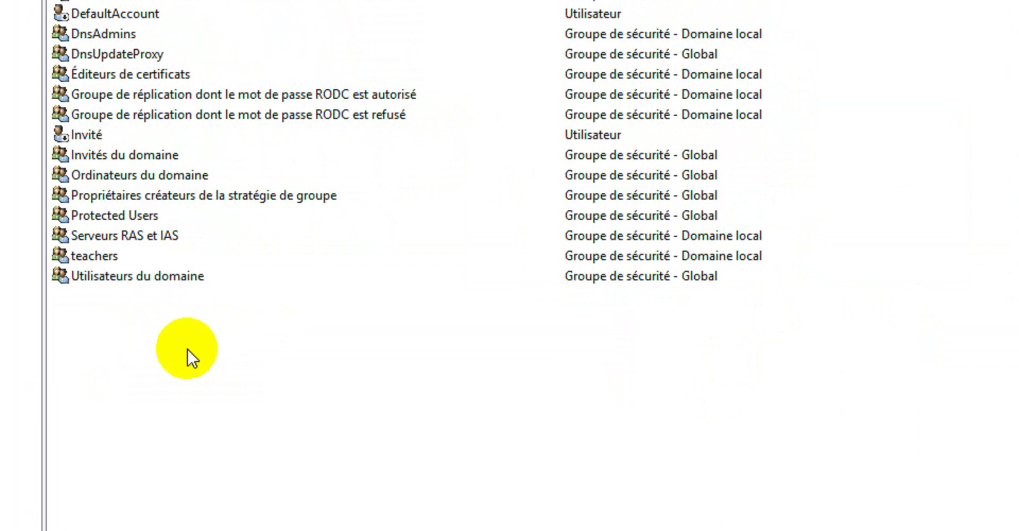
Recreate 'students' as a Domaine local security group in Users.
right_click(175, 355)
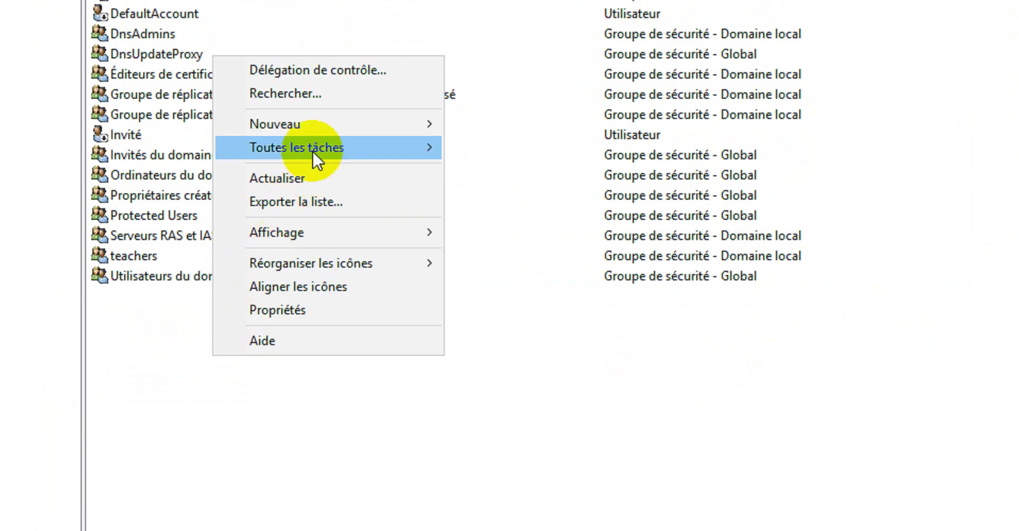
mouse_move(319, 132)
left_click(524, 185)
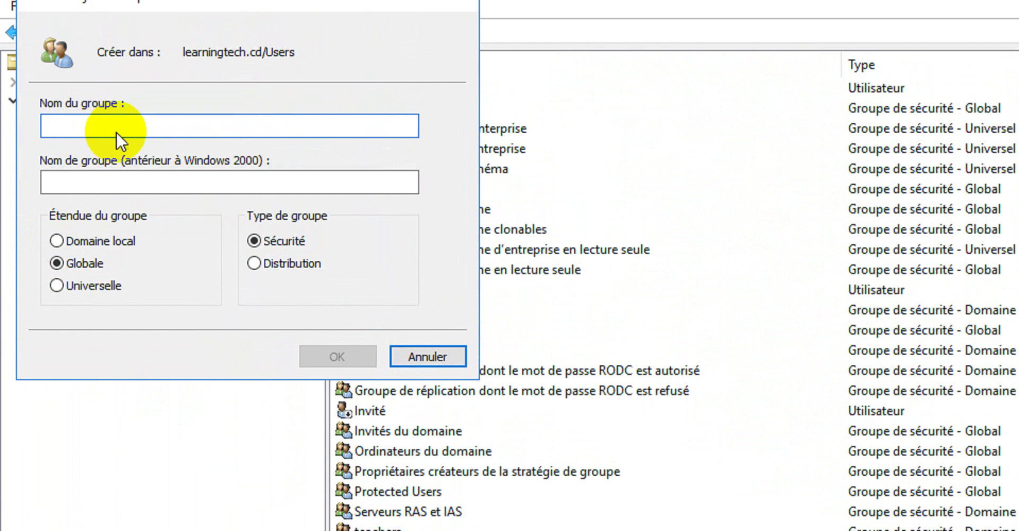
type("students")
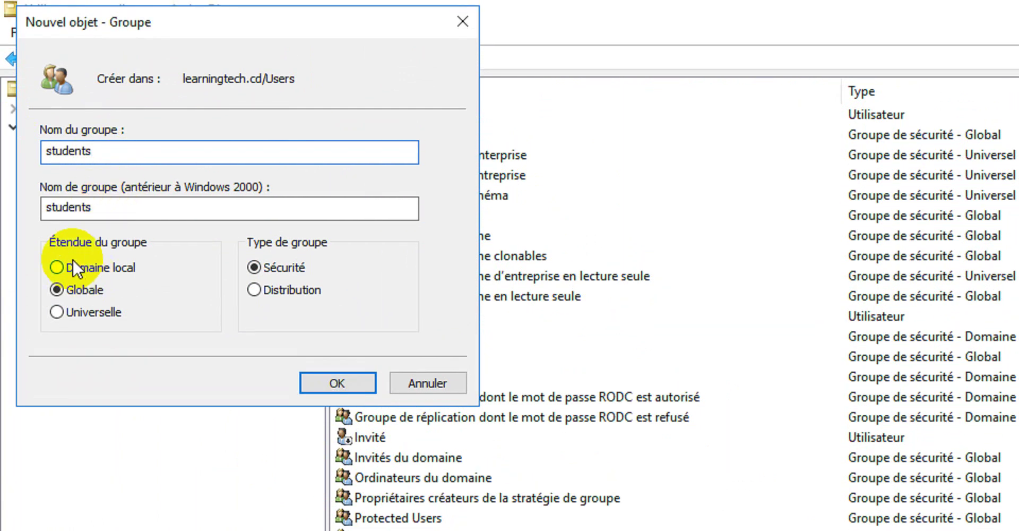
left_click(73, 260)
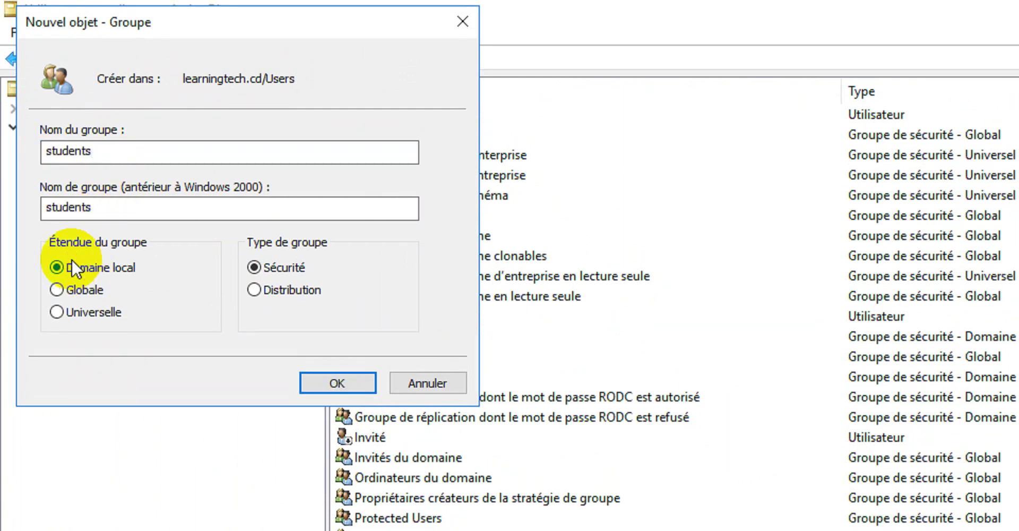
left_click(335, 383)
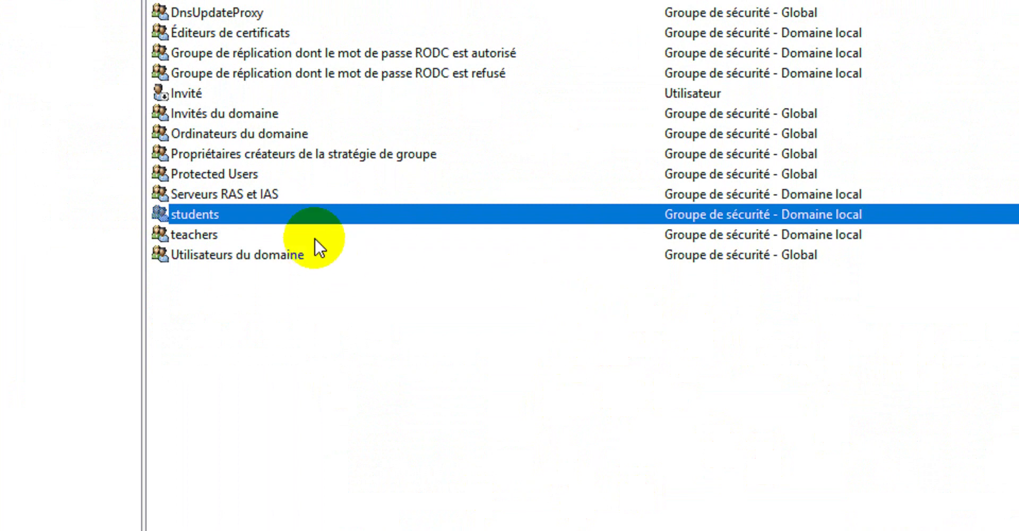
Open Ajouter à un groupe… for students, then cancel without adding it anywhere.
right_click(275, 217)
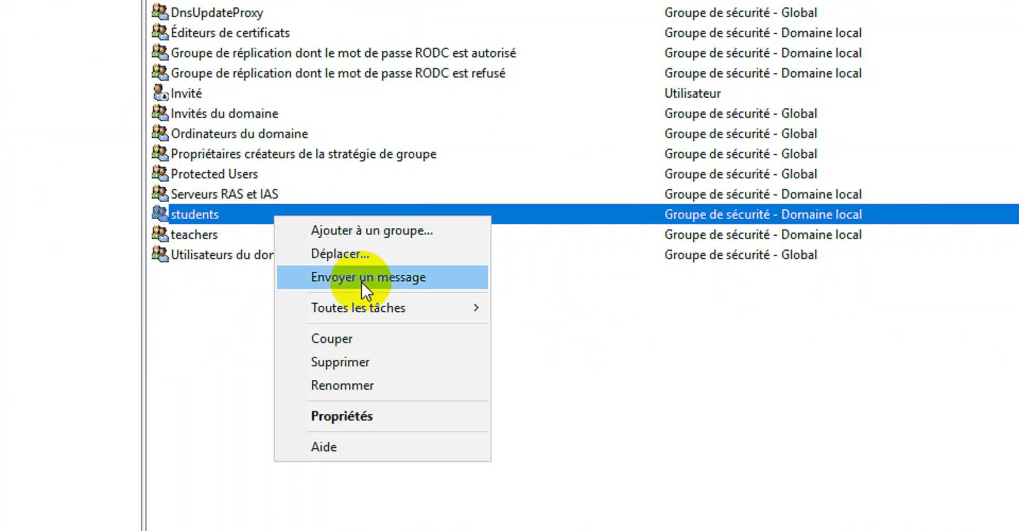
left_click(412, 230)
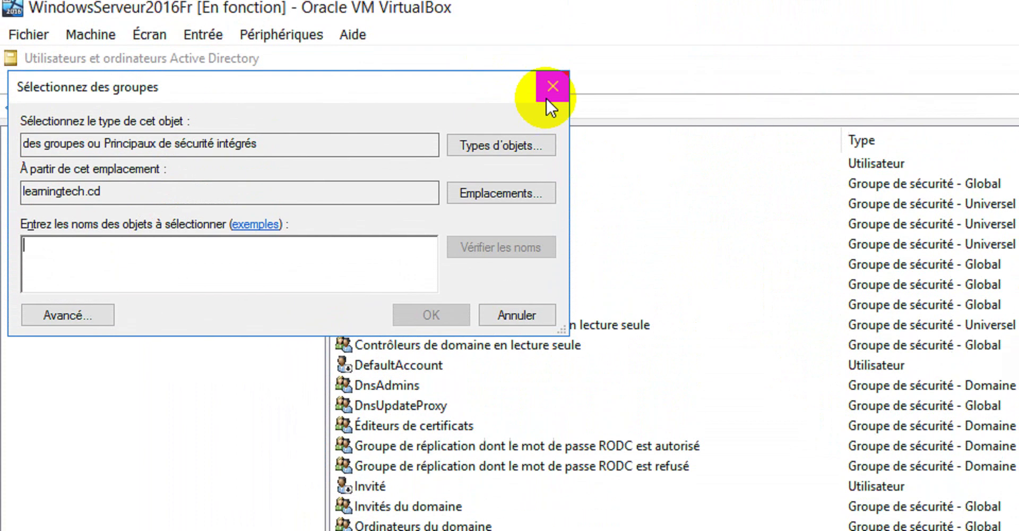
left_click(552, 8)
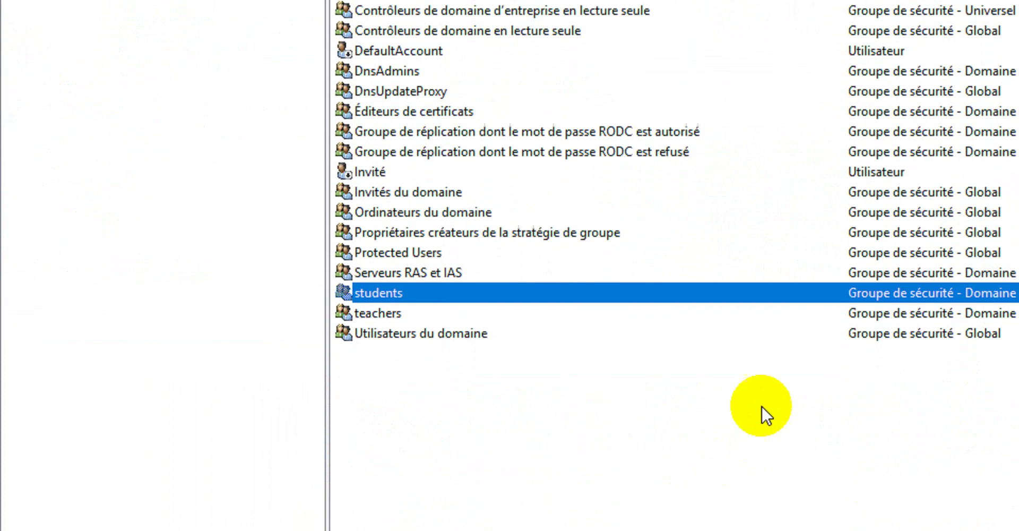
Bring up the Users container's Nouveau submenu from the empty list area.
right_click(517, 400)
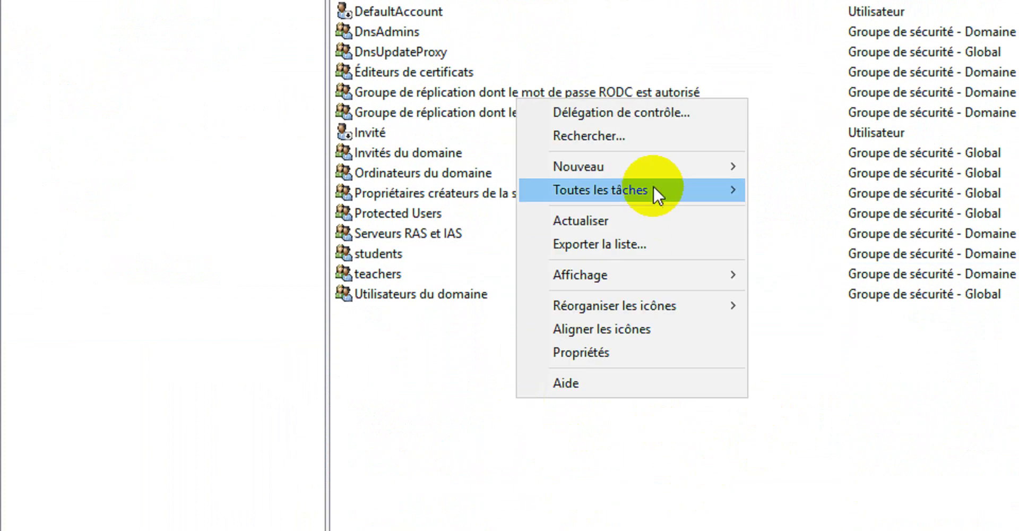
mouse_move(666, 170)
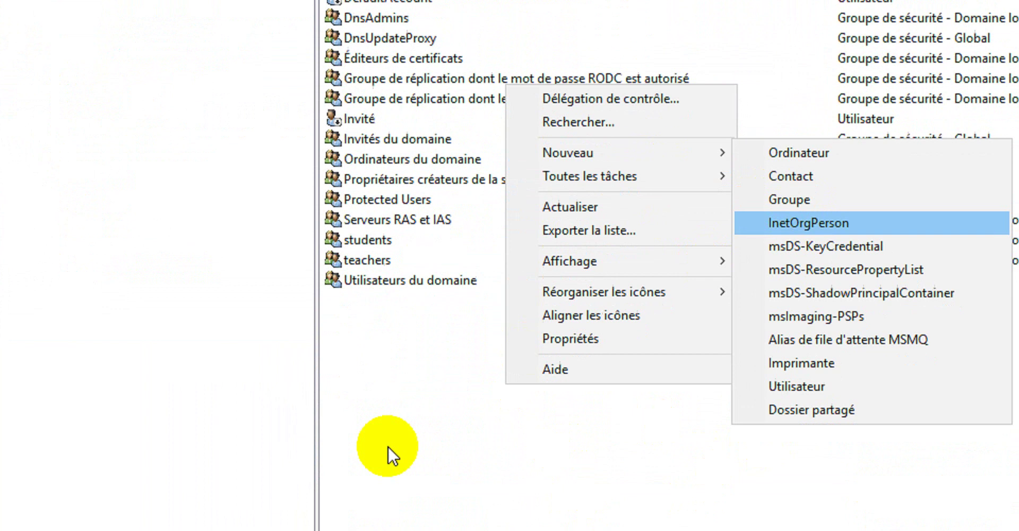
right_click(472, 444)
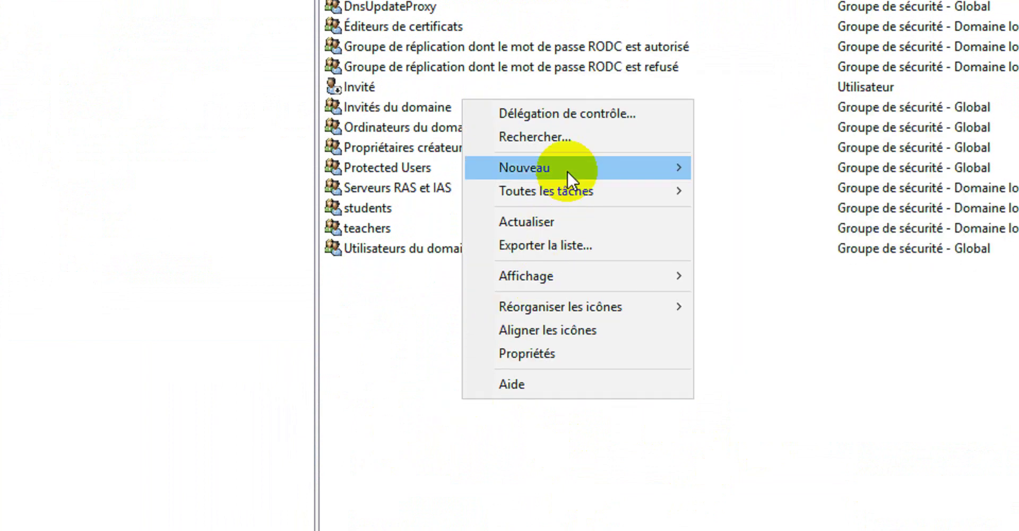
mouse_move(567, 170)
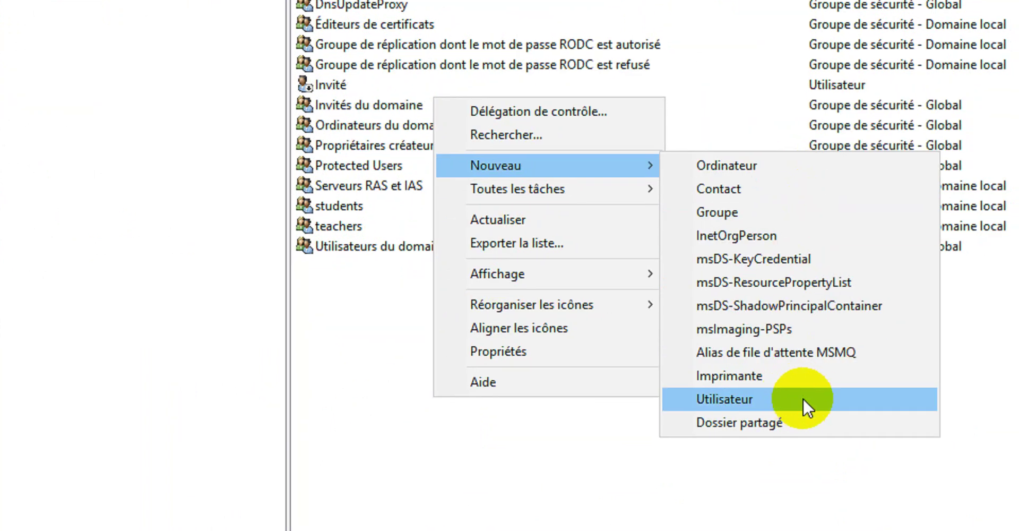
Start a new domain user and enter the user's first name and last name.
left_click(754, 399)
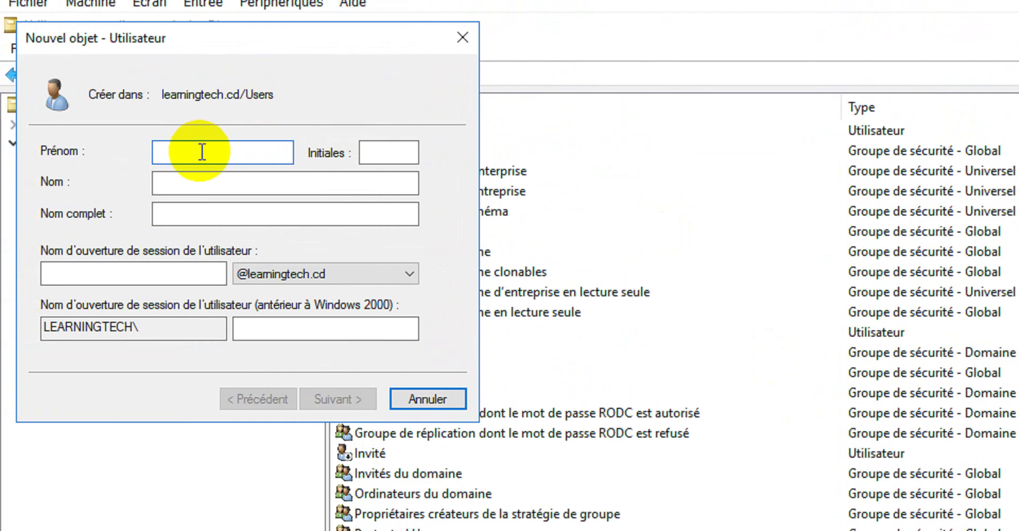
left_click(202, 153)
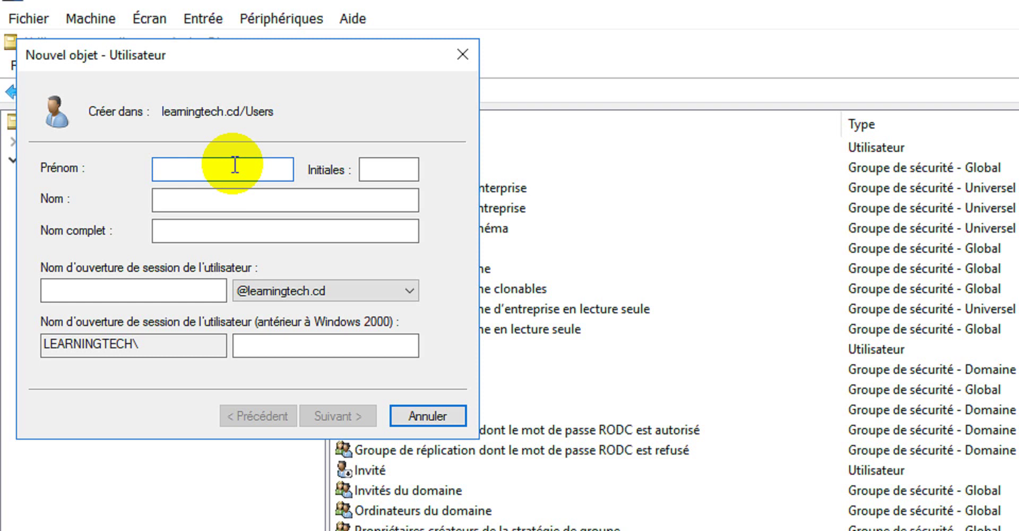
key("Tab")
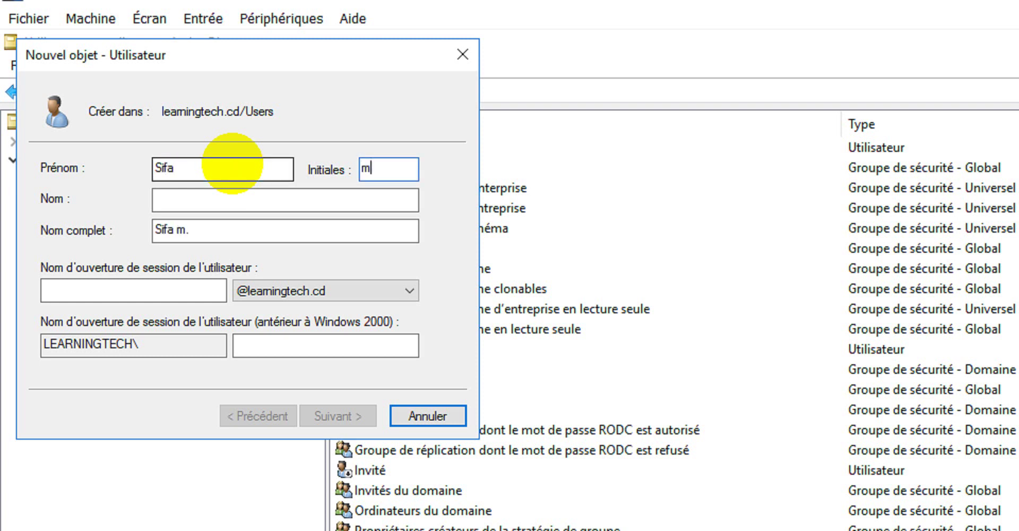
double_click(369, 162)
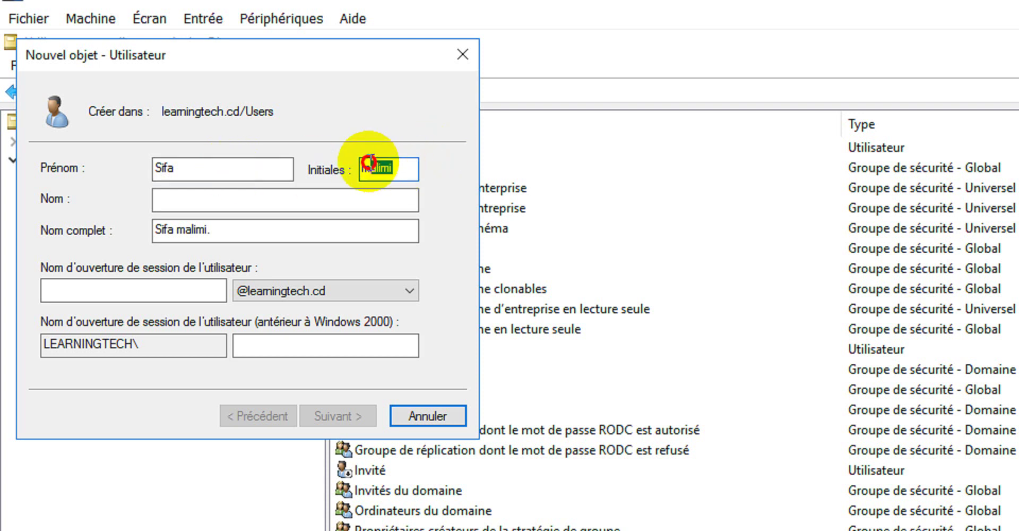
key("BackSpace")
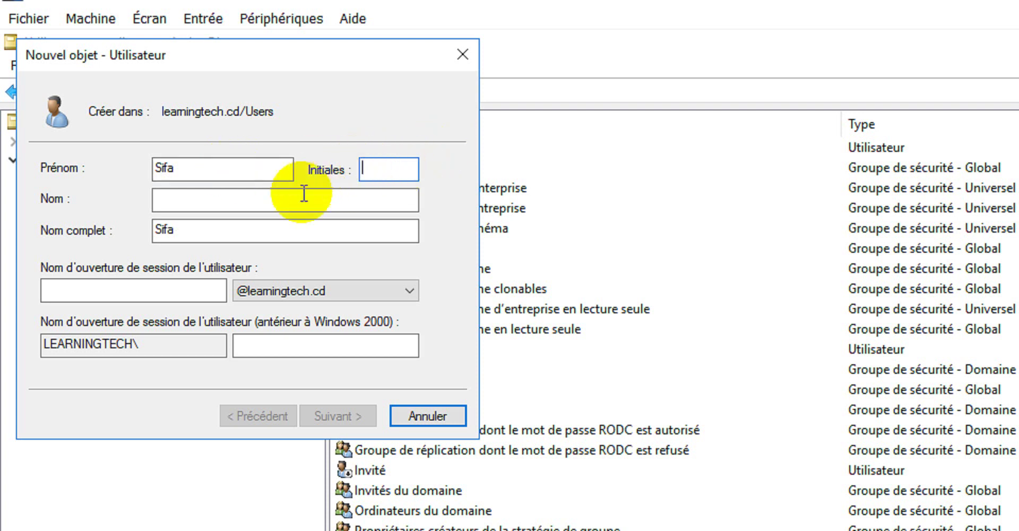
left_click(280, 201)
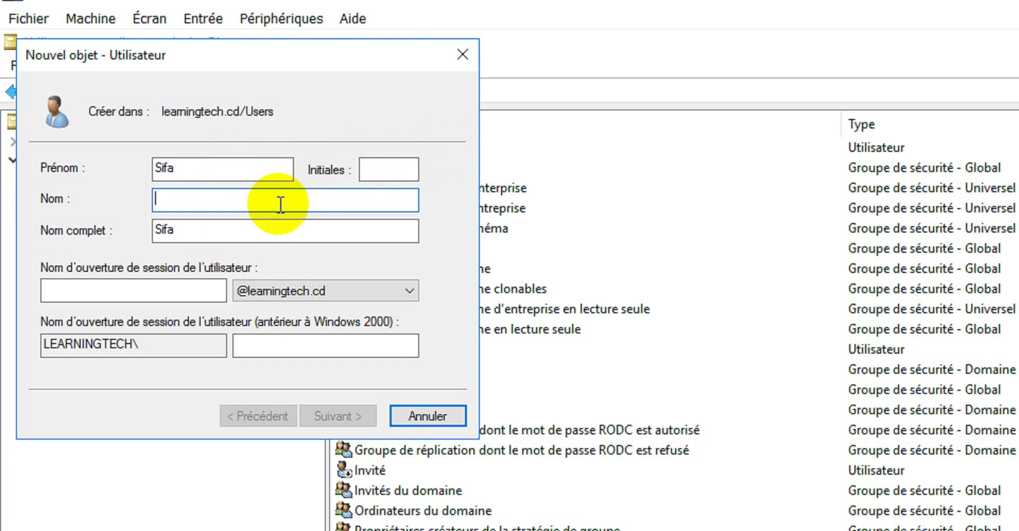
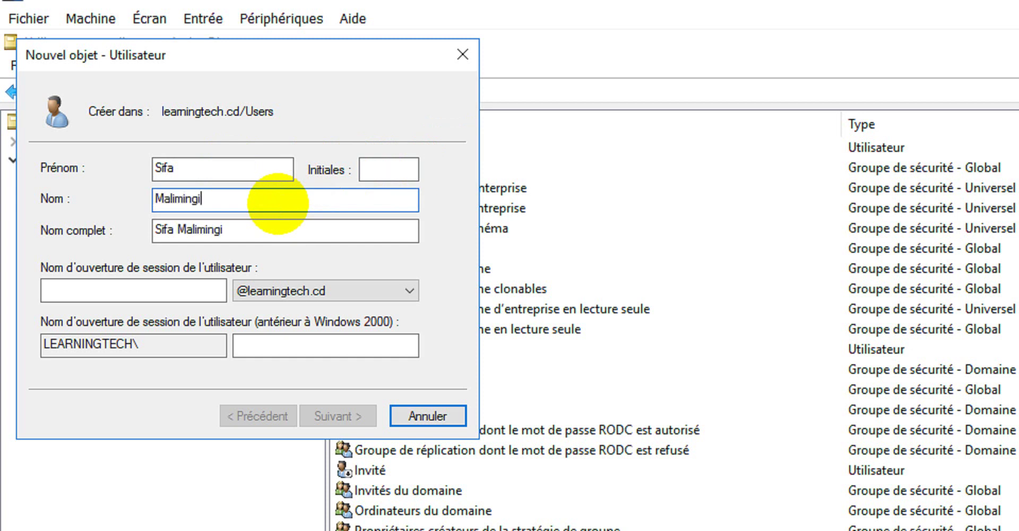
Fill in the user's two-letter initials and the user logon name.
left_click(391, 166)
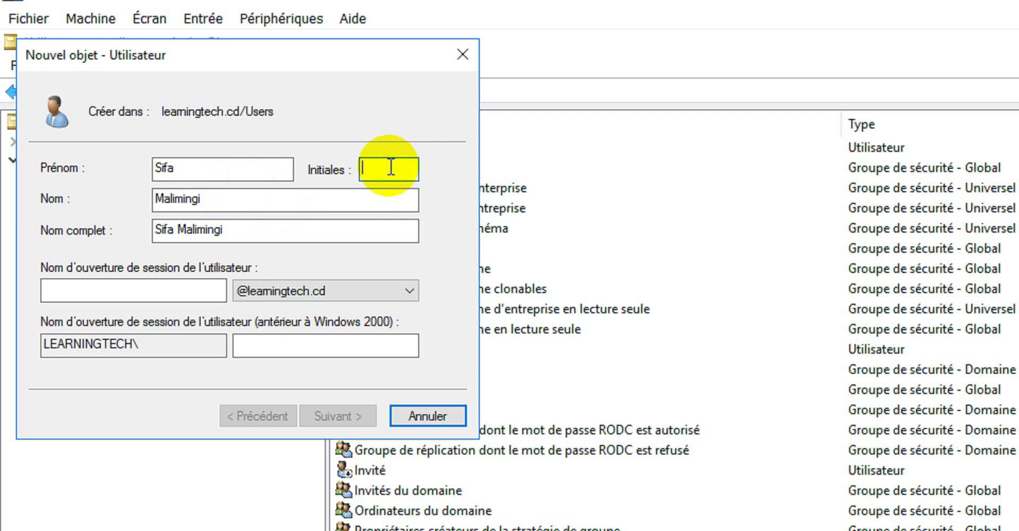
type("sf")
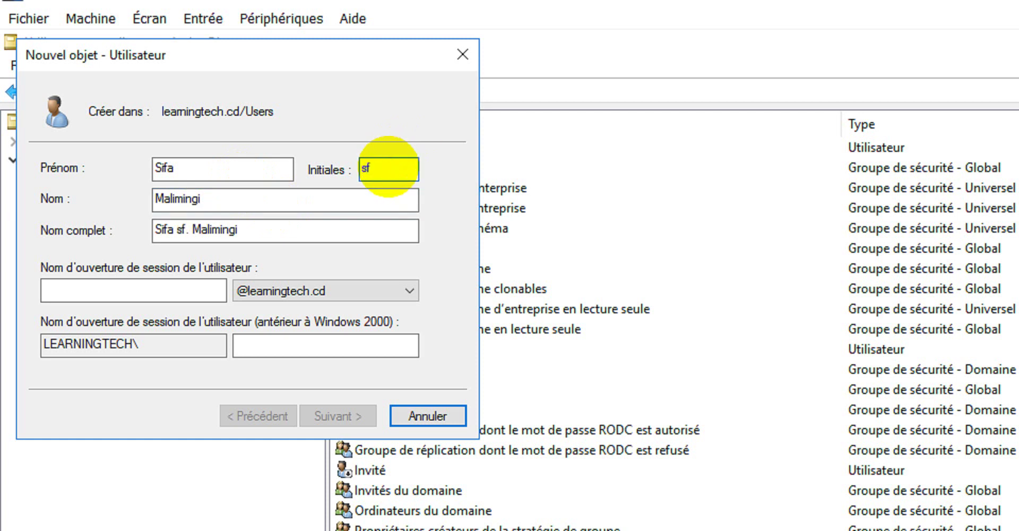
key("BackSpace")
type("m")
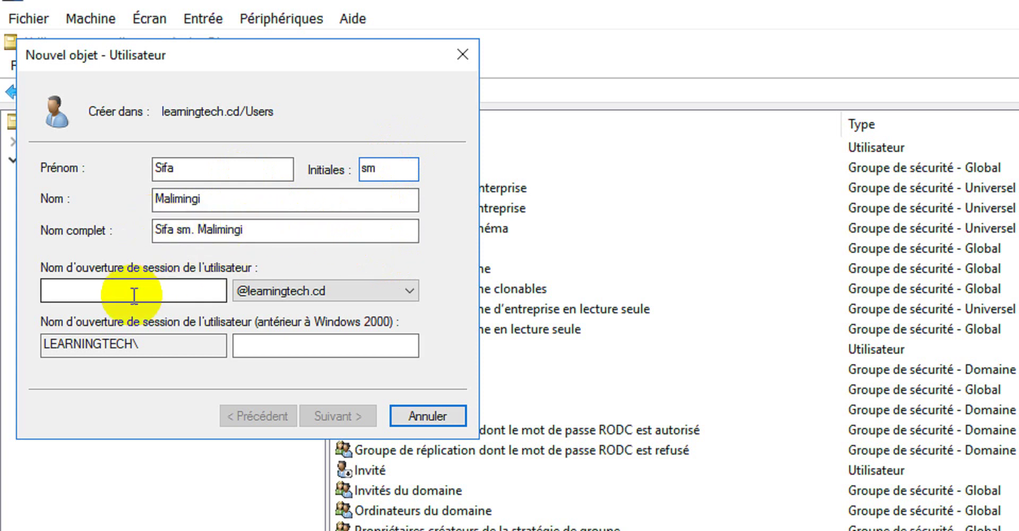
left_click(105, 290)
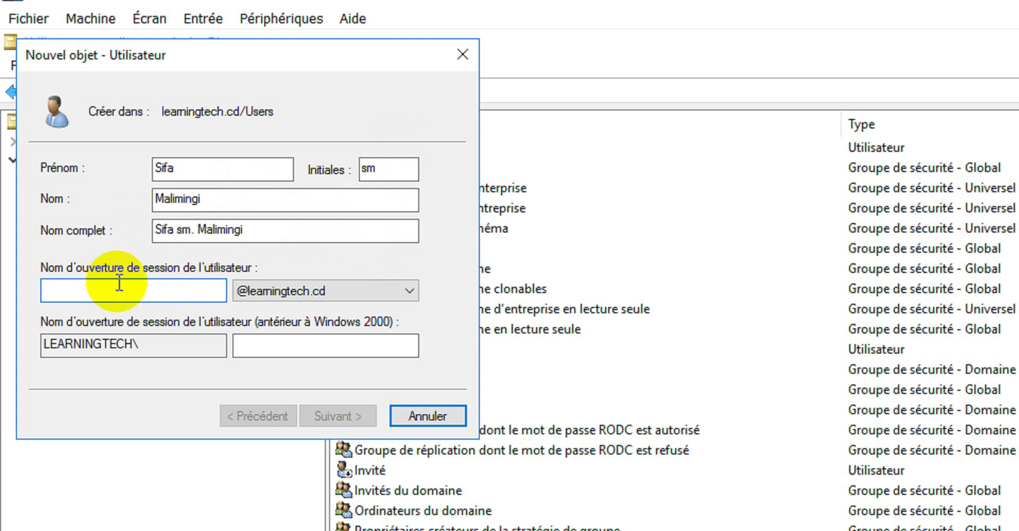
type("sifa")
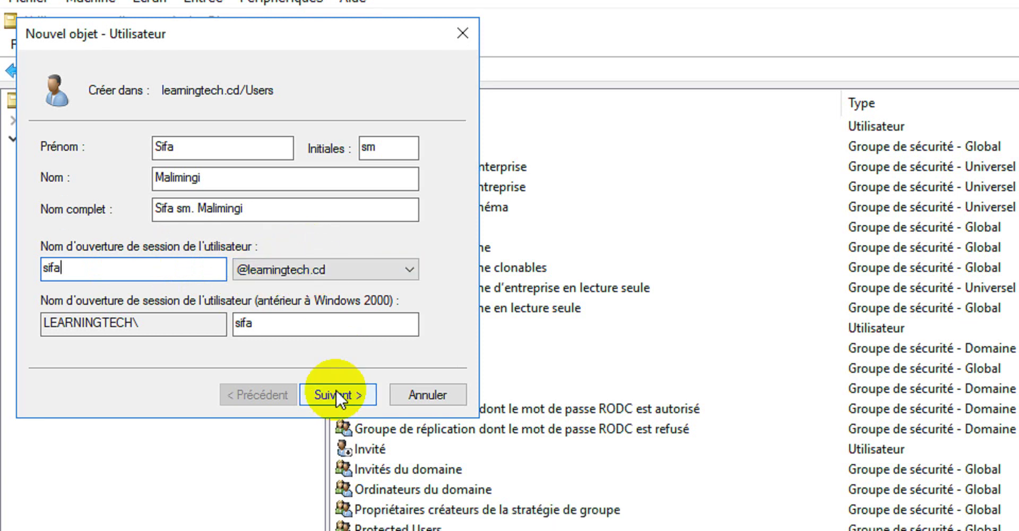
Enter the new user's password in Mot de passe and confirm it.
left_click(337, 414)
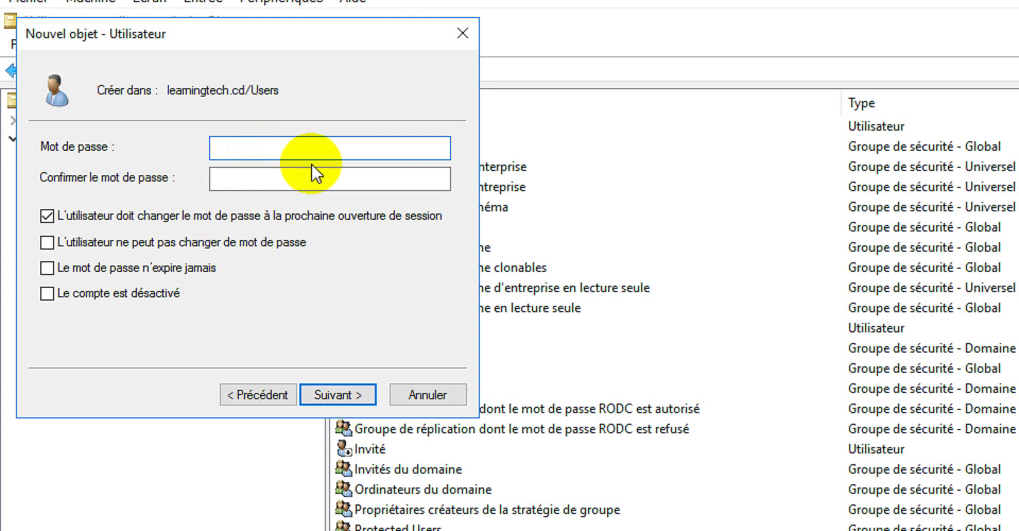
type("P@ssw0rd")
key("Tab")
type("P")
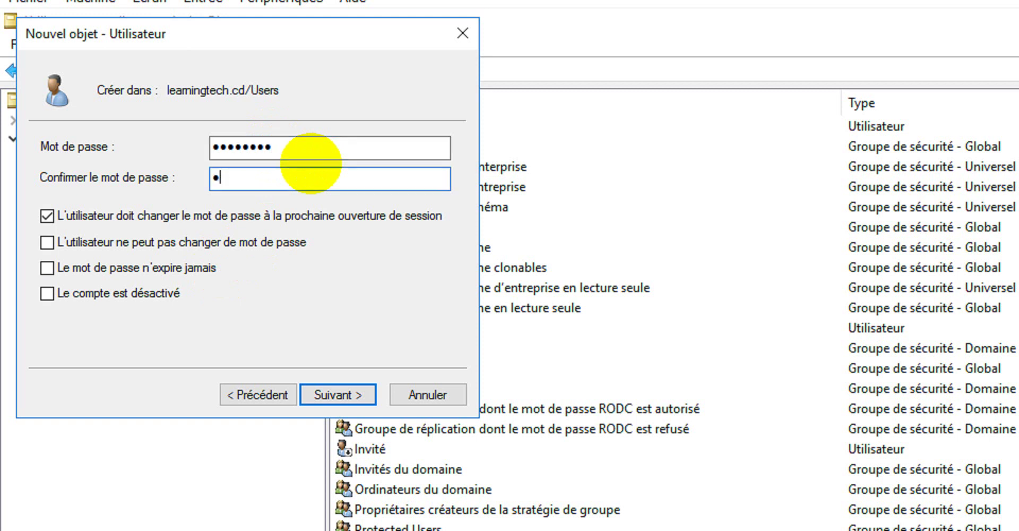
type("@ssw0rd")
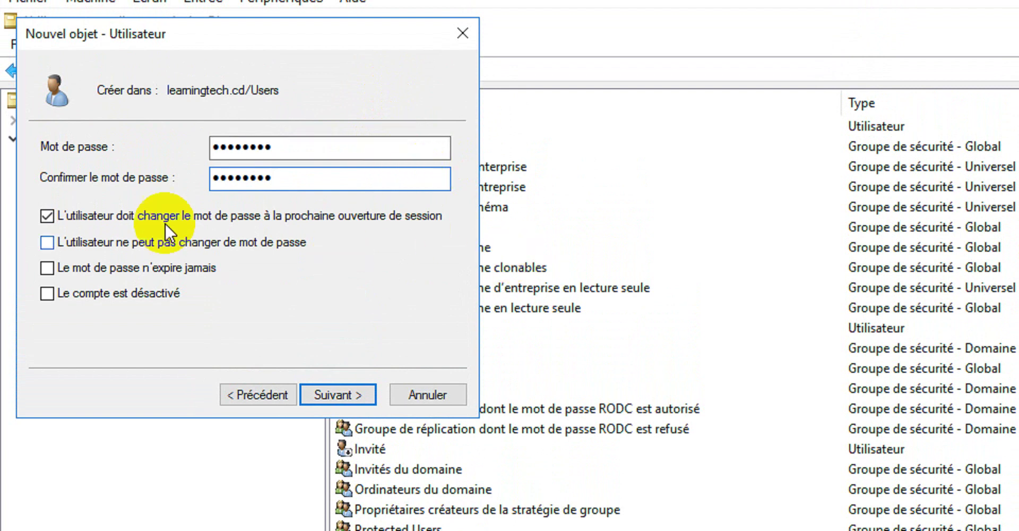
Clear 'must change password', tick 'cannot change password' and 'password never expires', then finish the wizard.
left_click(46, 216)
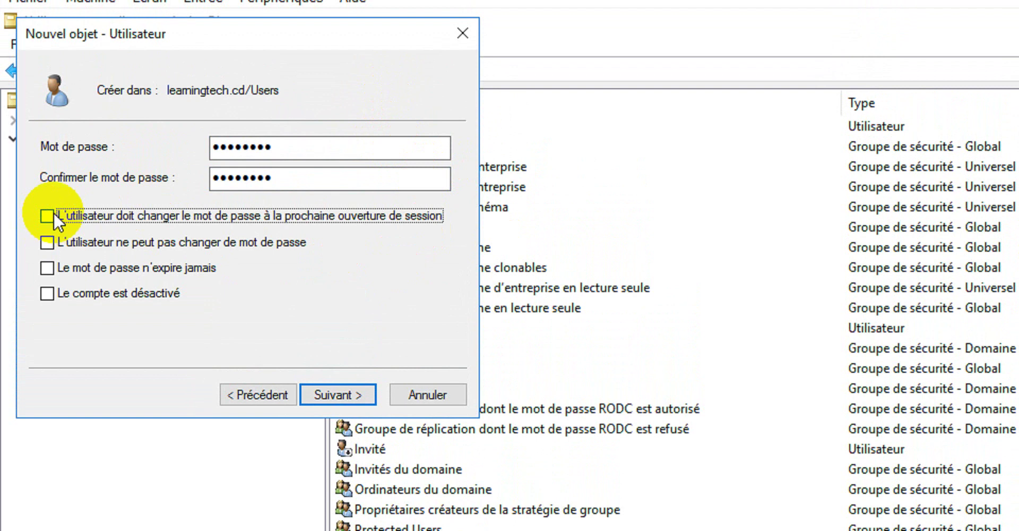
left_click(46, 242)
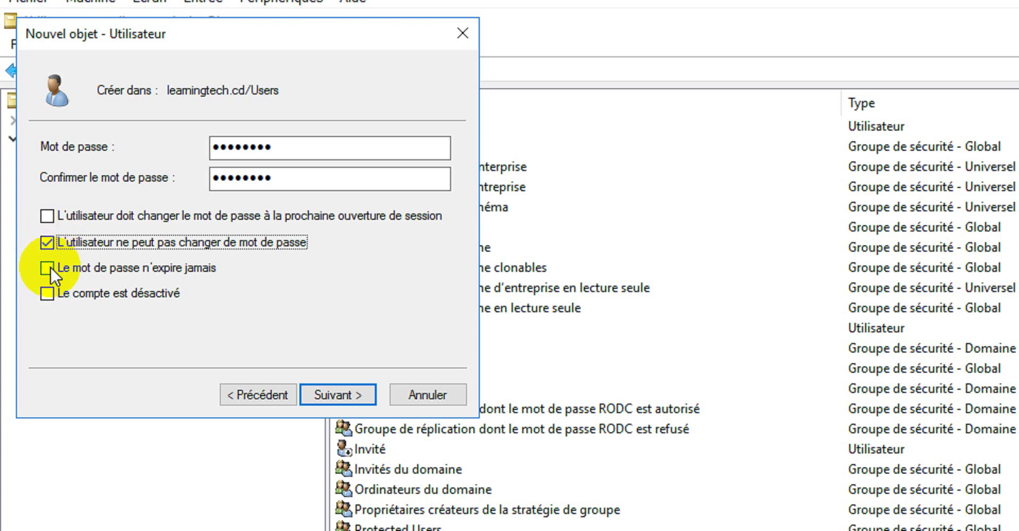
left_click(47, 267)
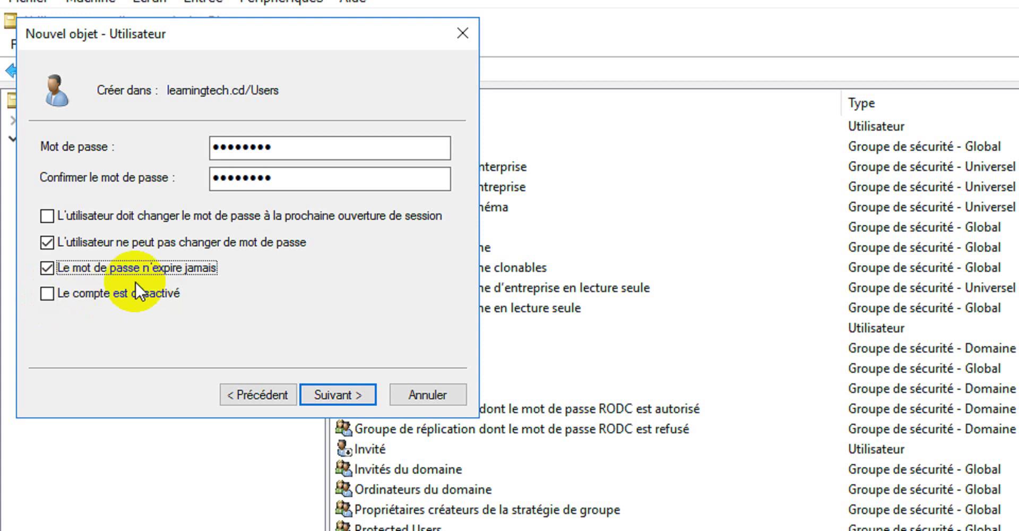
left_click(334, 393)
left_click(335, 390)
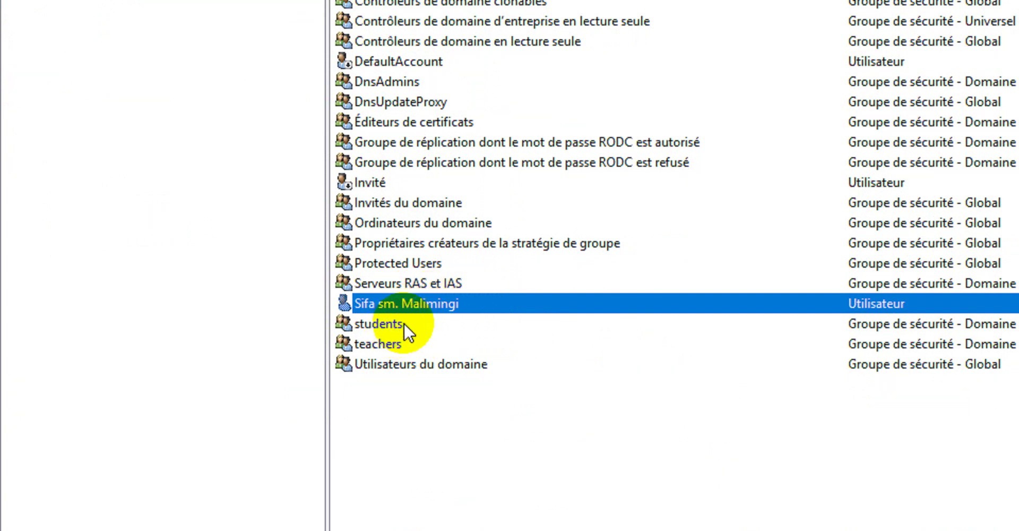
Open the Propriétés dialog of the newly created user account.
left_click_drag(439, 301, 408, 327)
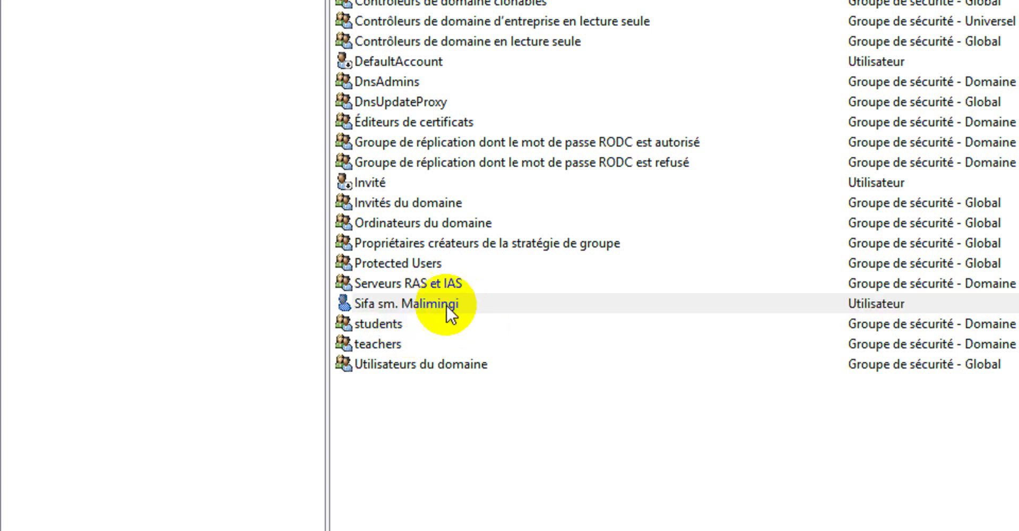
left_click(420, 301)
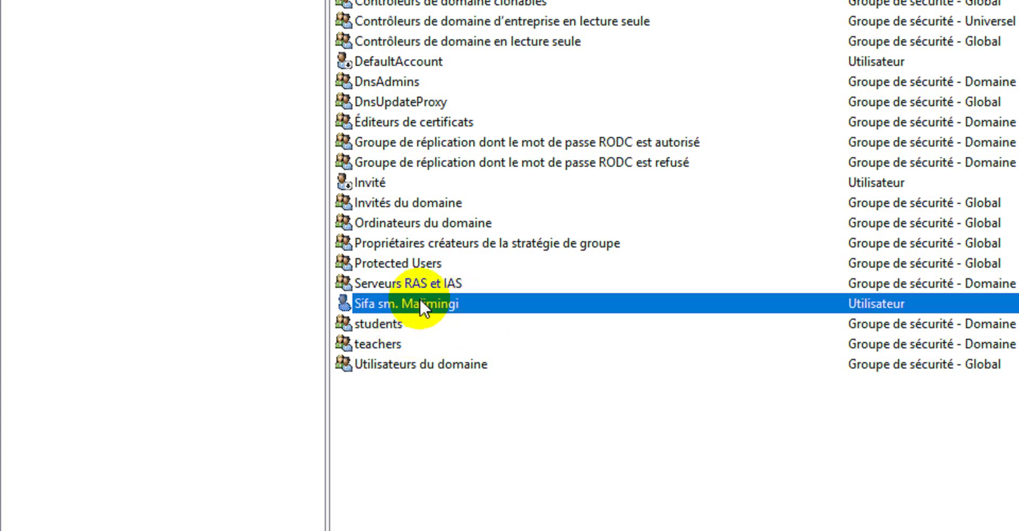
right_click(416, 303)
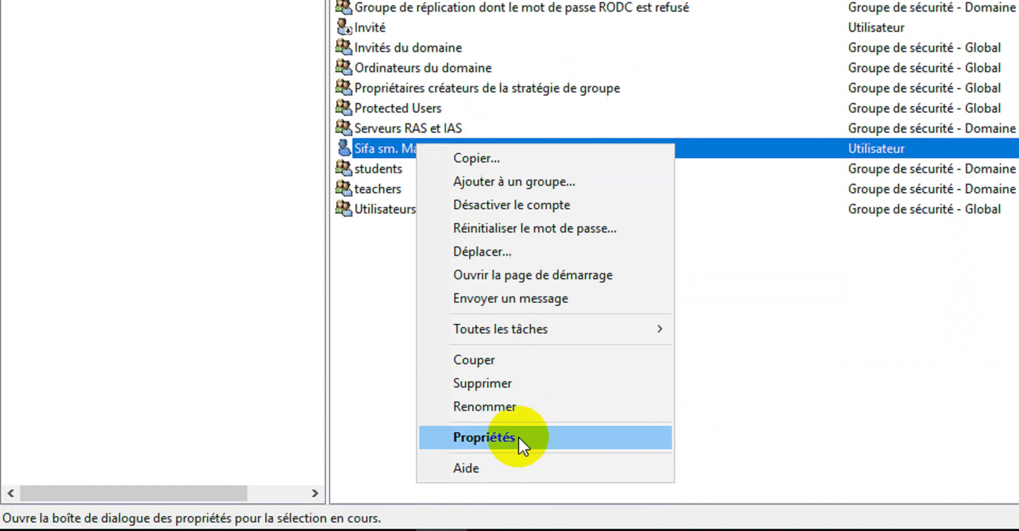
left_click(518, 436)
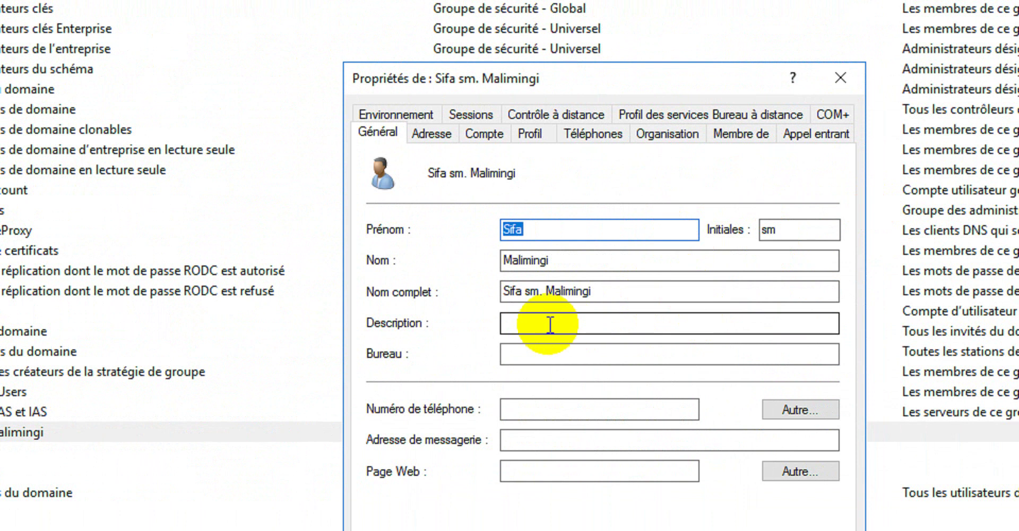
Browse the Général, Profil, Adresse, Compte and Organisation tabs, ending on Membre de.
left_click(605, 319)
left_click(611, 354)
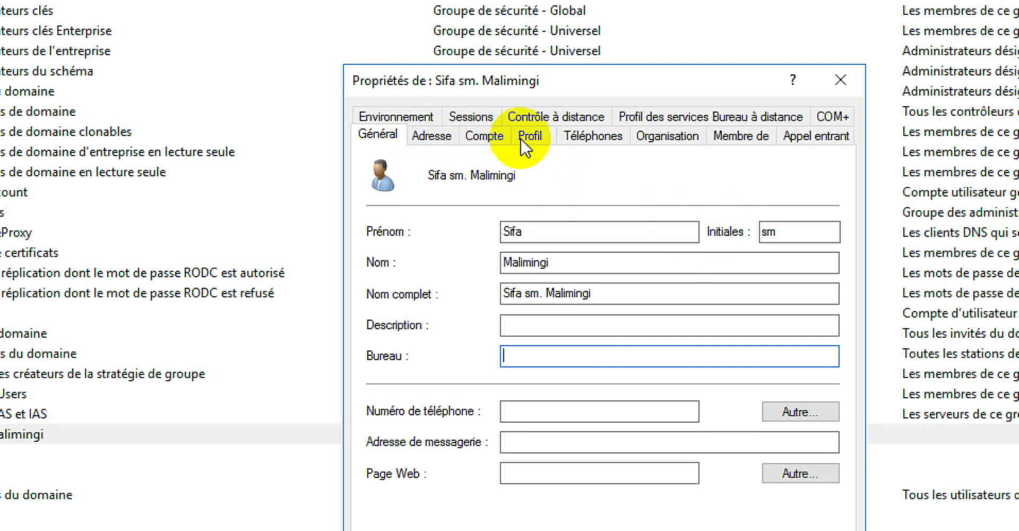
left_click(521, 139)
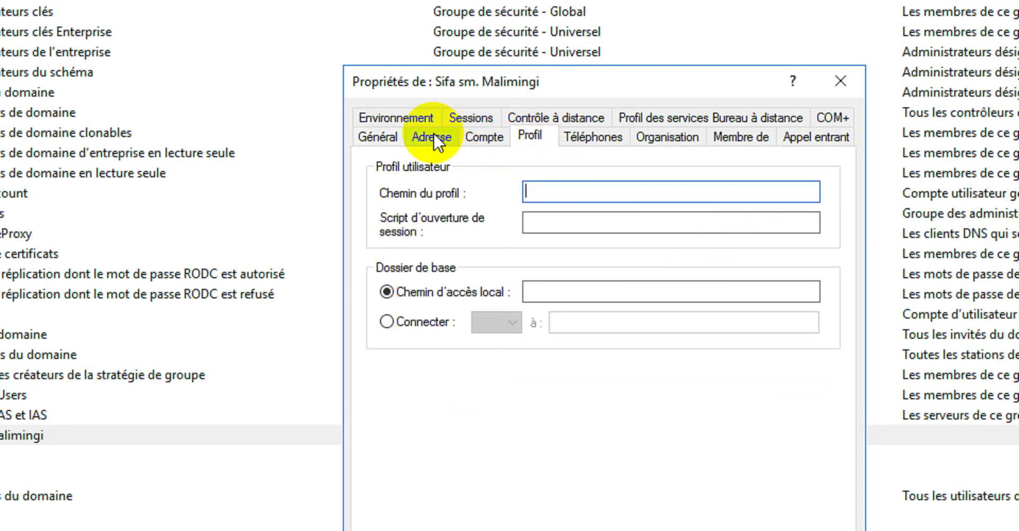
left_click(433, 136)
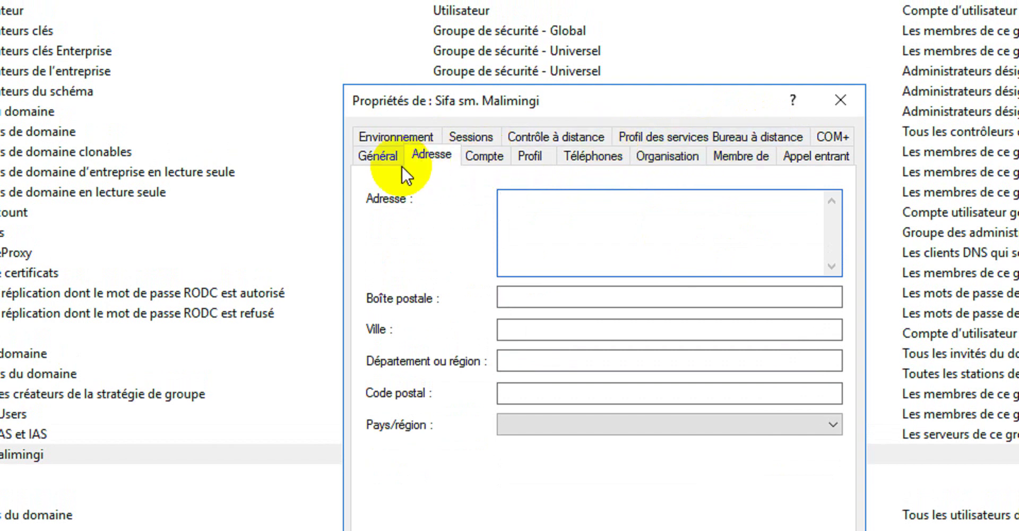
left_click(376, 156)
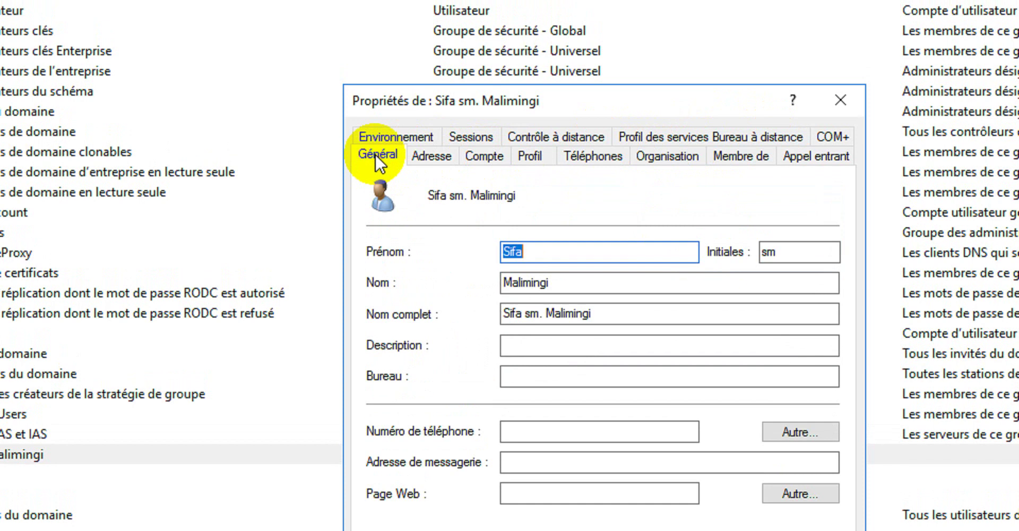
left_click(480, 154)
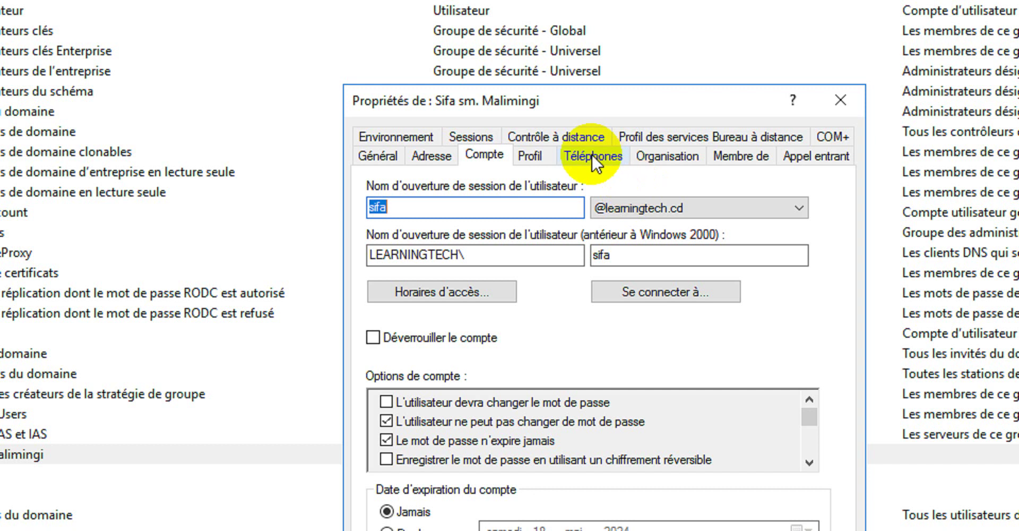
left_click(667, 158)
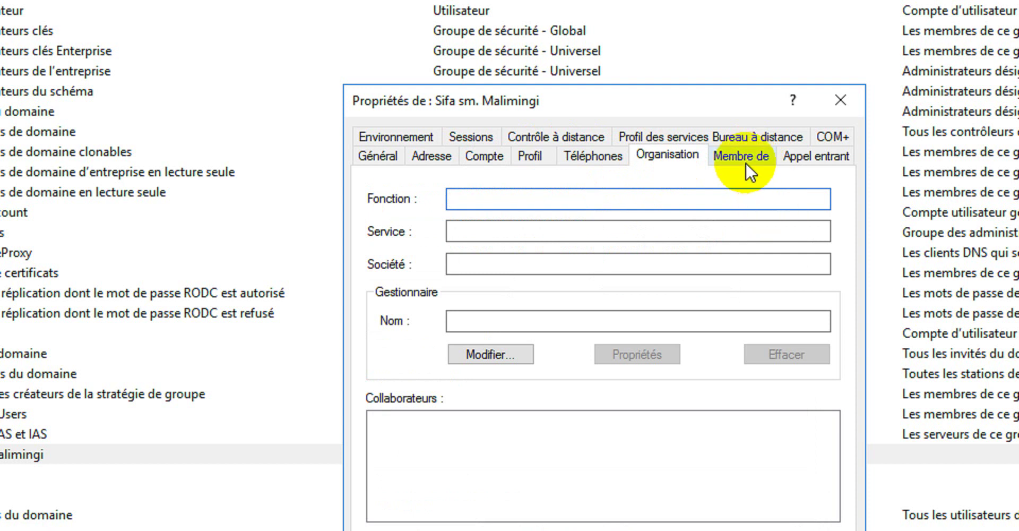
left_click(741, 155)
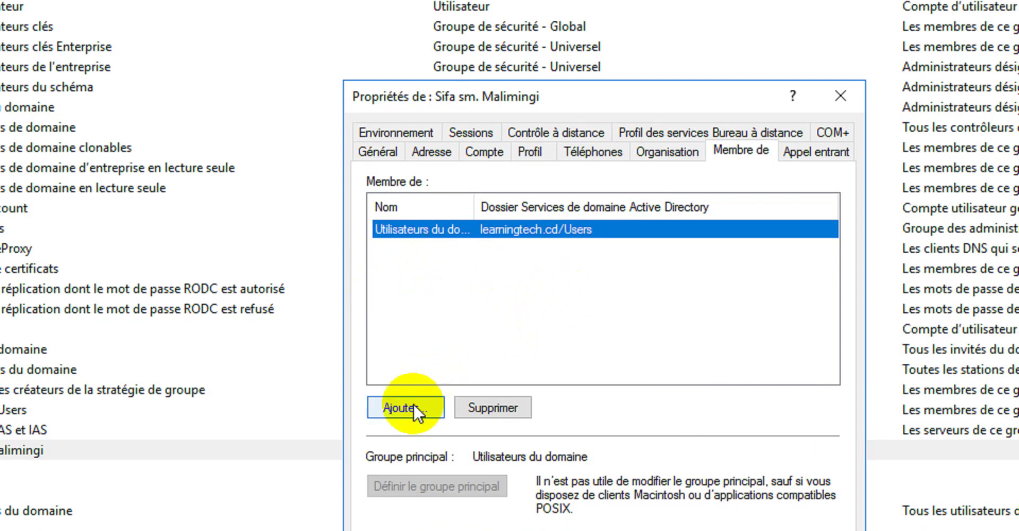
Add the group 'students' to the user's memberships, apply, and close the properties.
left_click(408, 409)
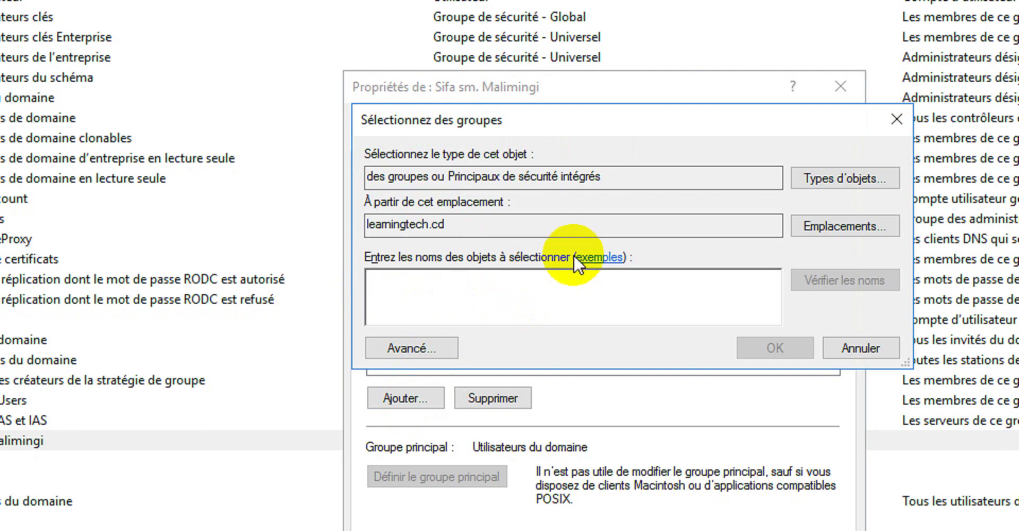
type("students")
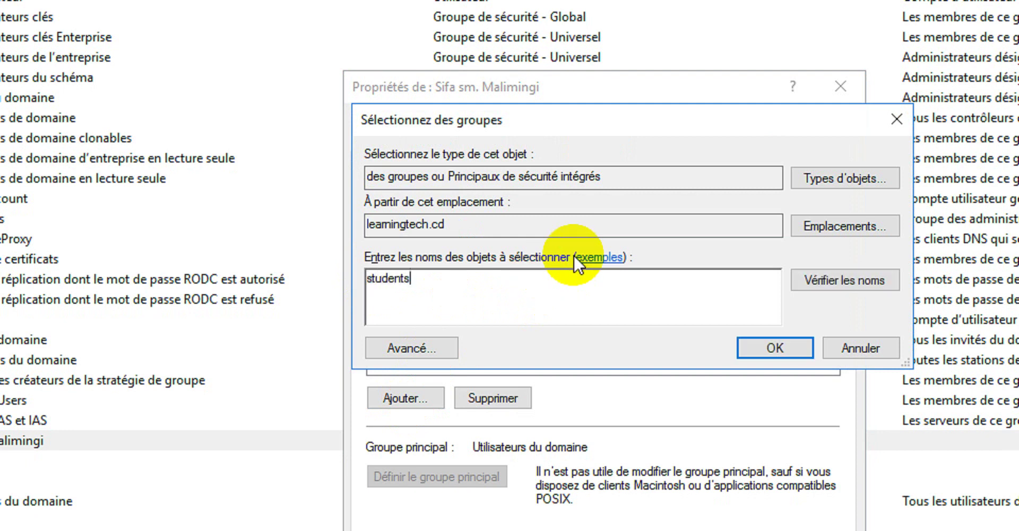
left_click(758, 272)
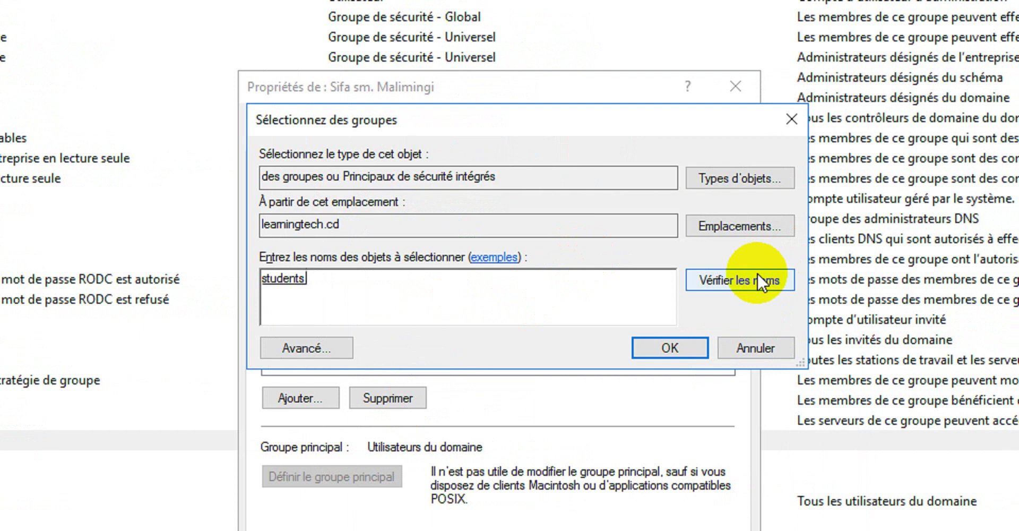
left_click(679, 342)
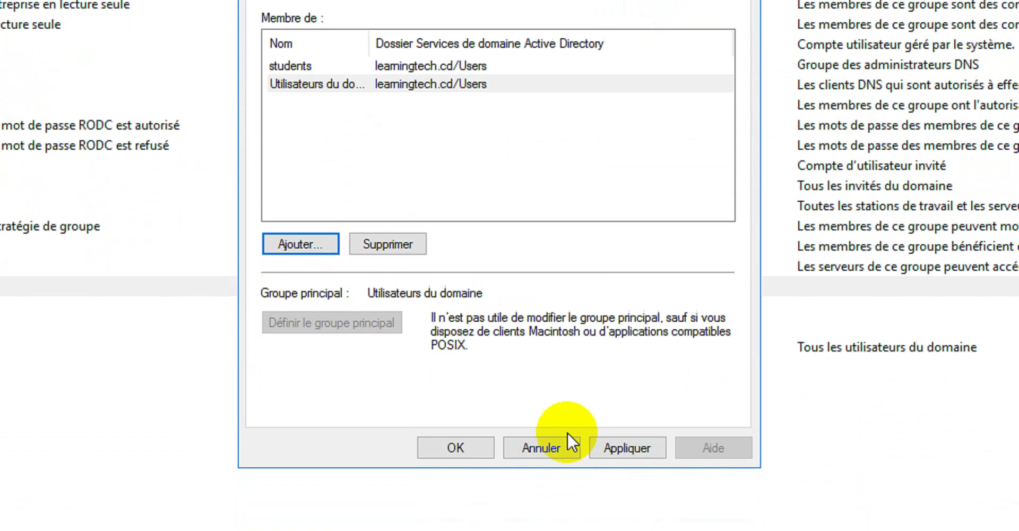
left_click(638, 414)
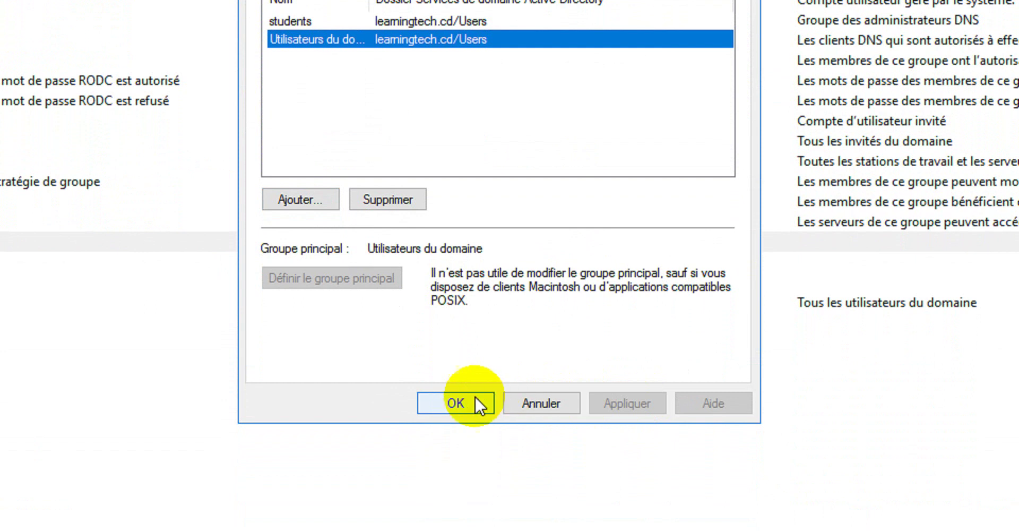
left_click(467, 417)
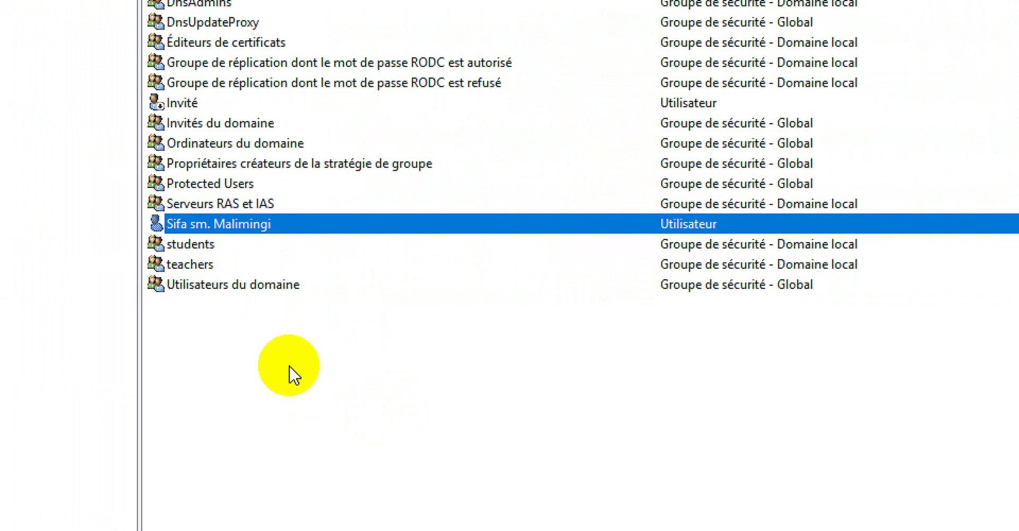
Start a new user in the Users container via Nouveau > Utilisateur.
right_click(290, 376)
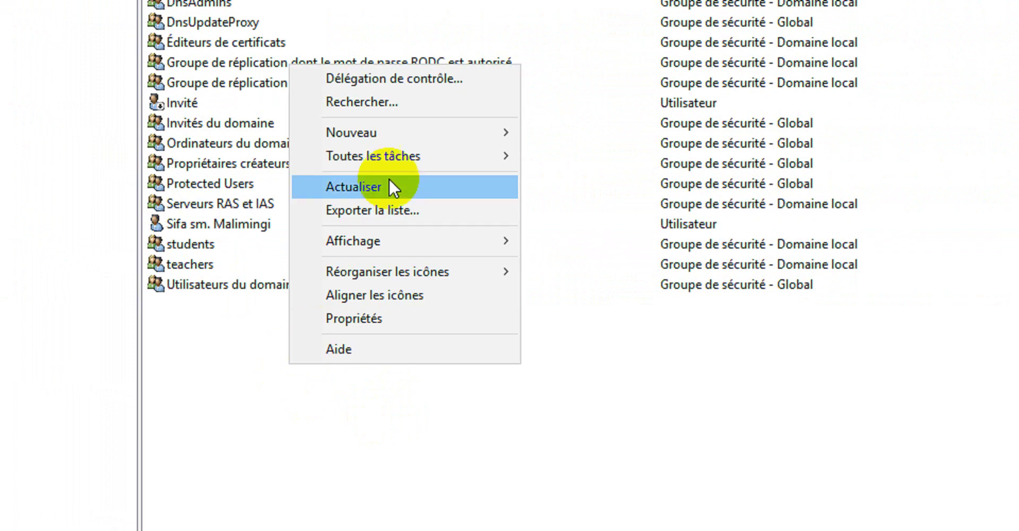
mouse_move(410, 135)
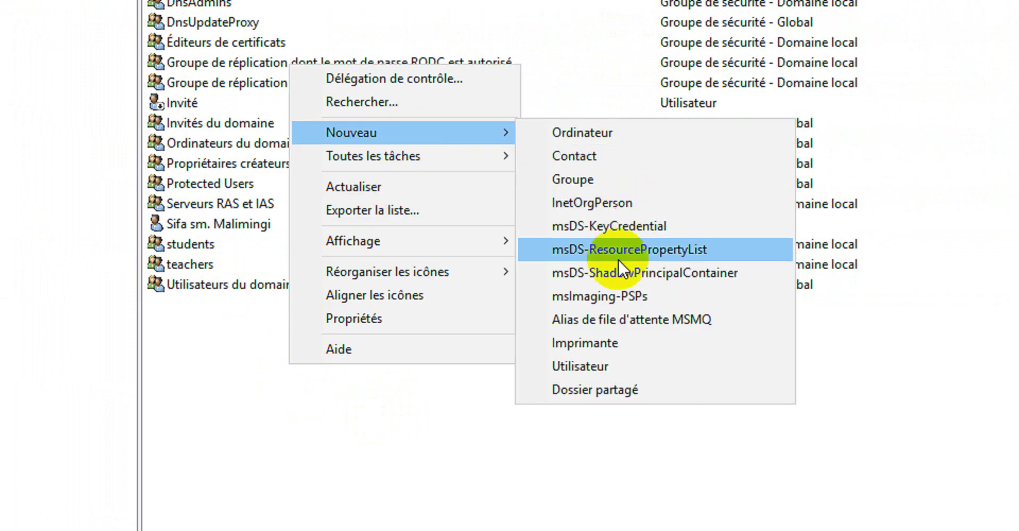
left_click(610, 366)
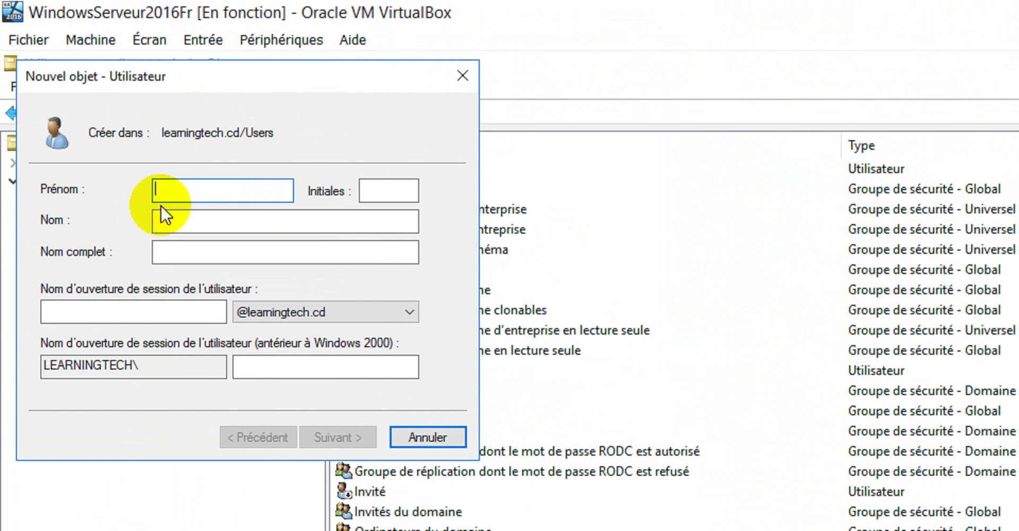
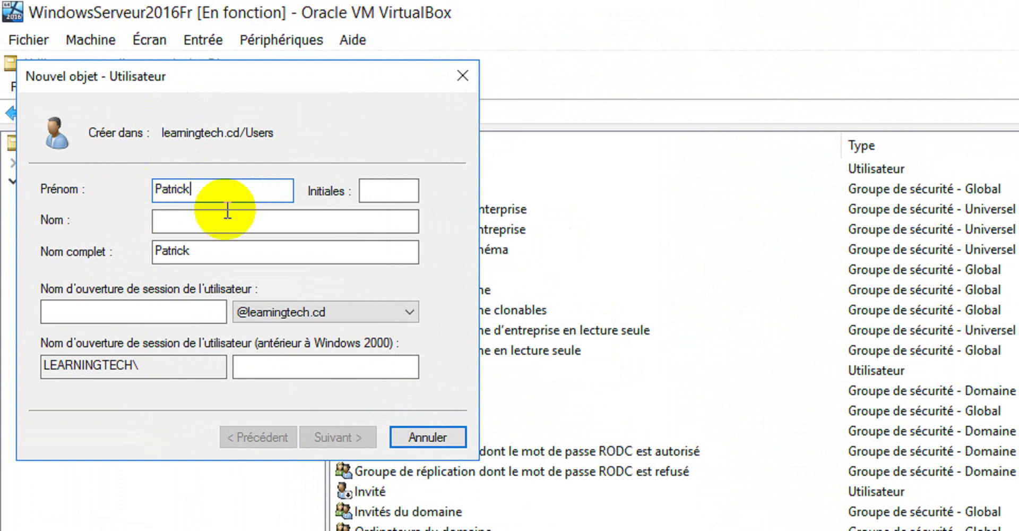
Fill in the second user's first name, last name, initials and logon name, then continue.
left_click(238, 222)
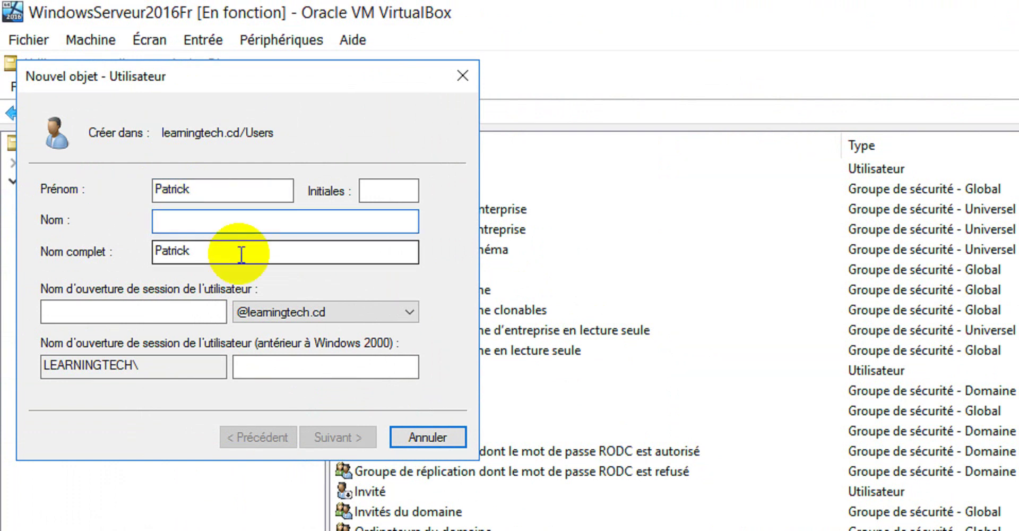
left_click(385, 185)
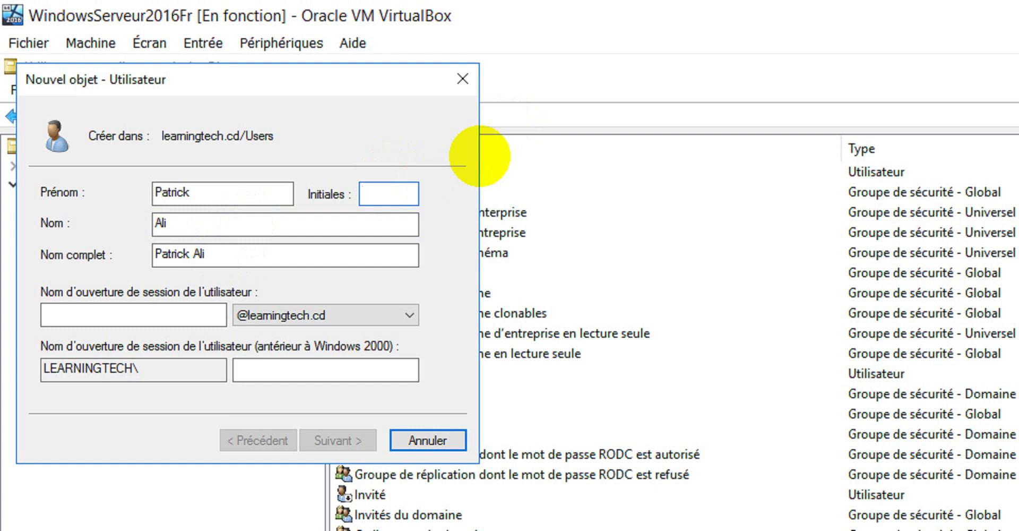
type("pa")
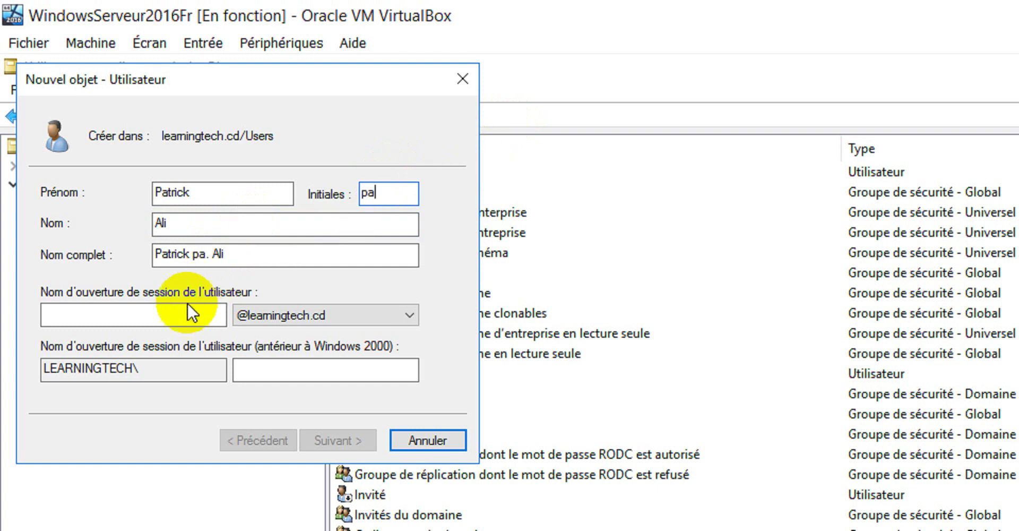
left_click(182, 313)
type("patrick")
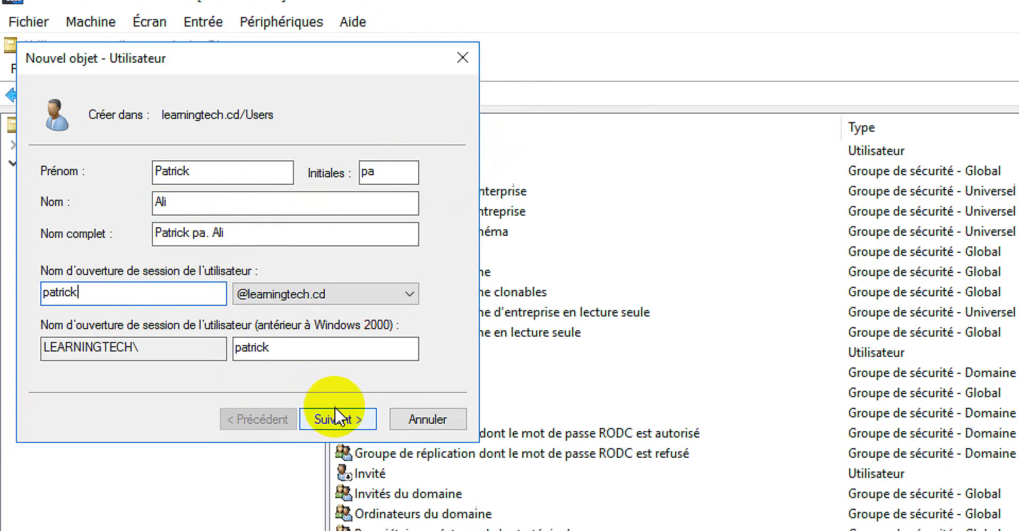
left_click(337, 436)
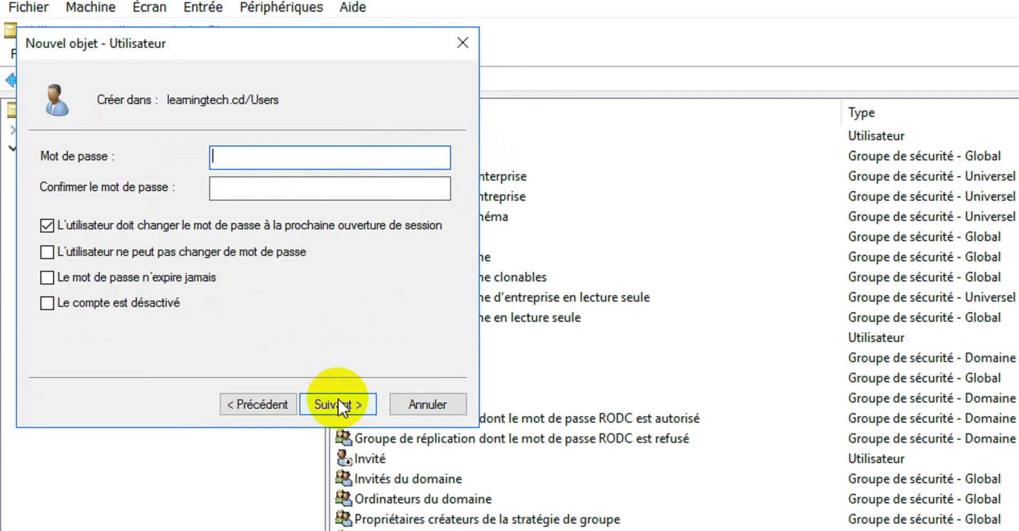
Enter and confirm the second user's password on the wizard's password page.
left_click(268, 403)
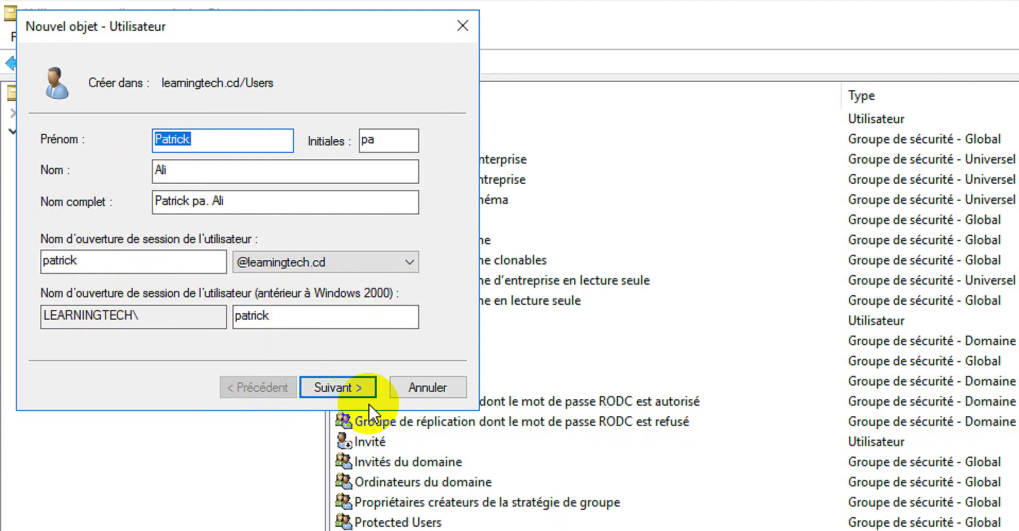
left_click(350, 386)
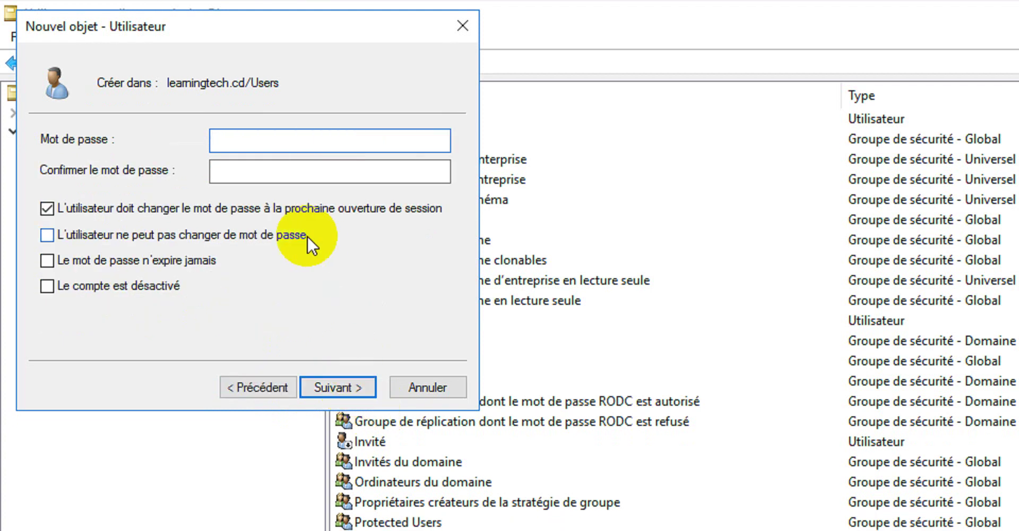
type("••••")
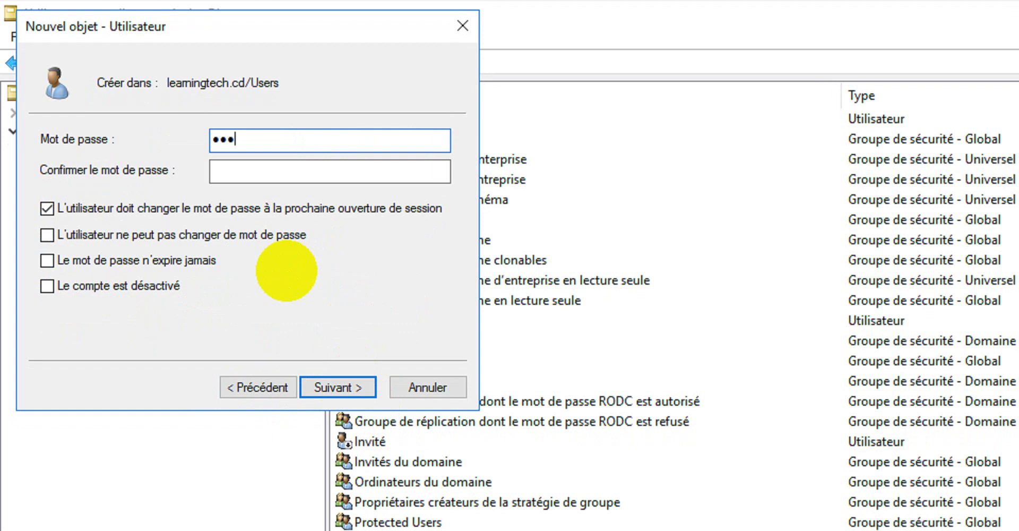
key("BackSpace")
key("BackSpace")
key("BackSpace")
key("BackSpace")
type("••••••••")
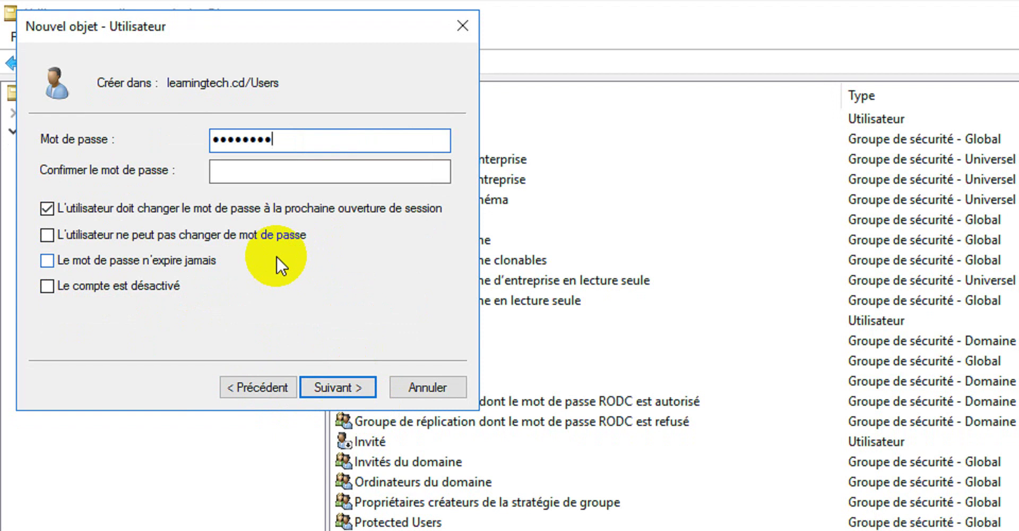
left_click(275, 171)
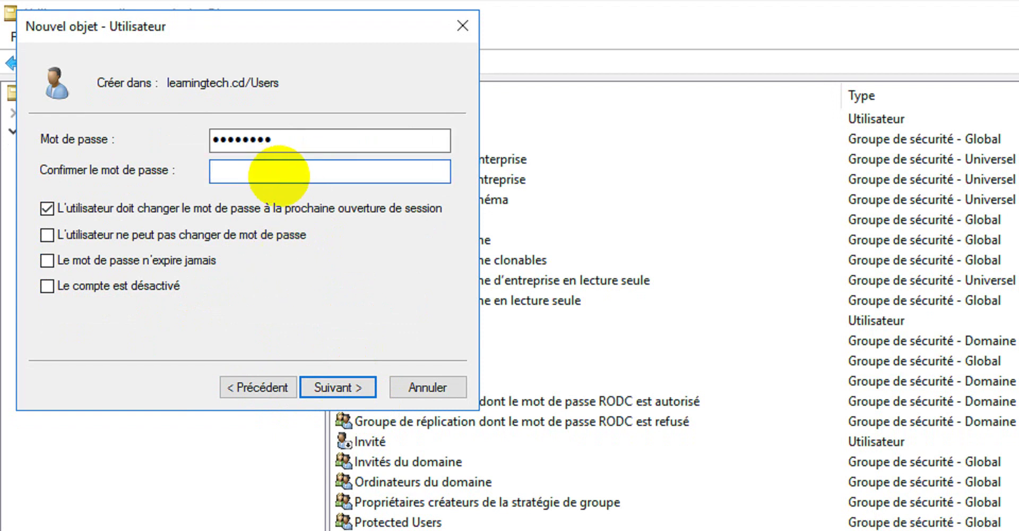
type("••••••••")
Remove the forced password change at next logon and finish creating the account.
left_click(46, 215)
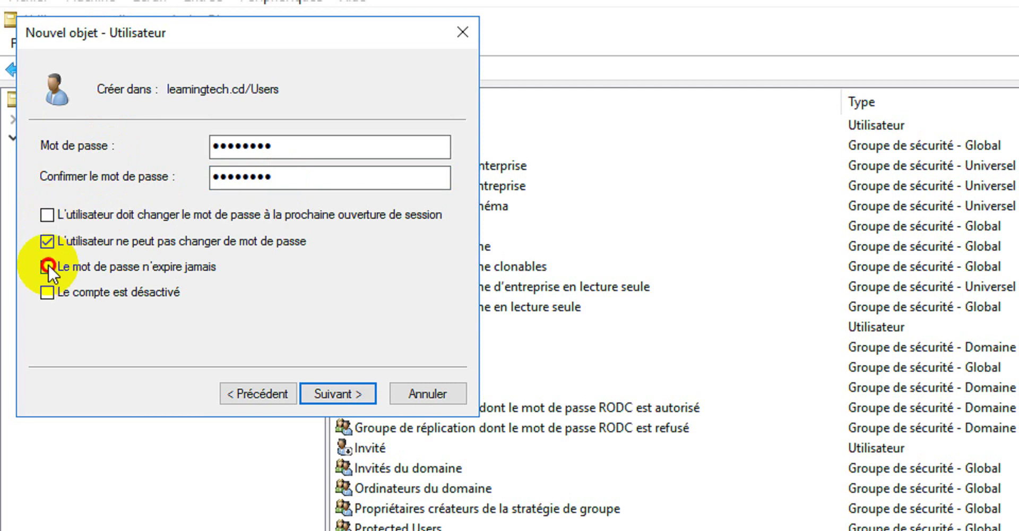
left_click(334, 393)
left_click(343, 393)
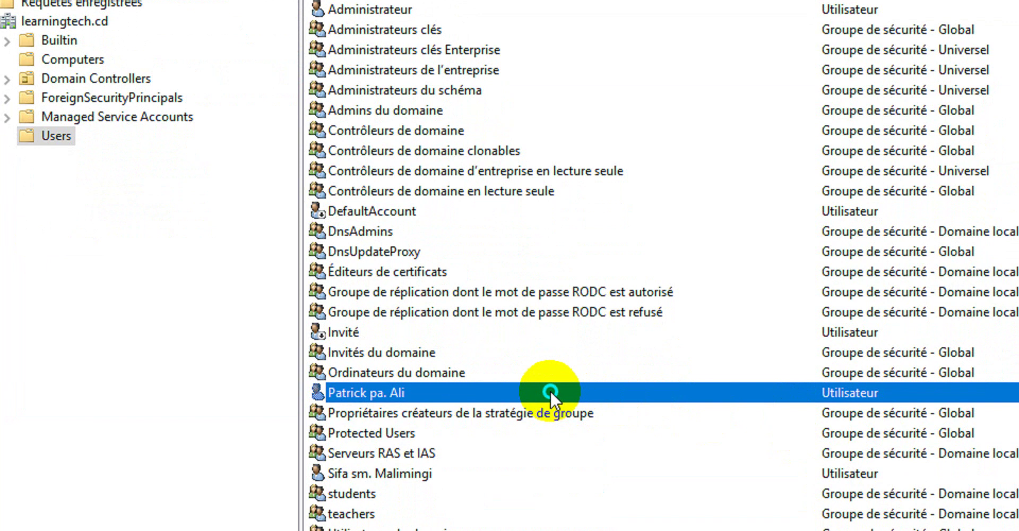
Open the second user's properties on the Membre de tab.
right_click(549, 393)
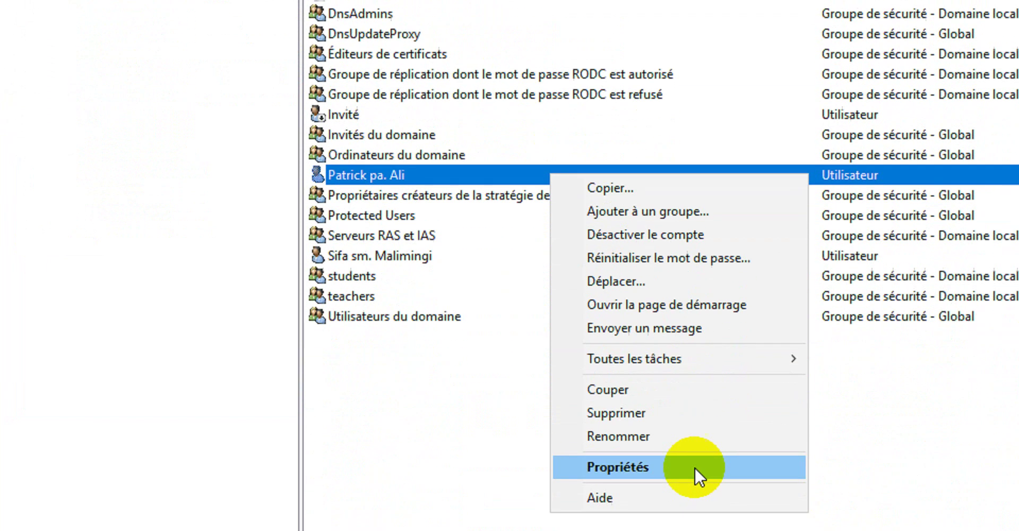
left_click(694, 467)
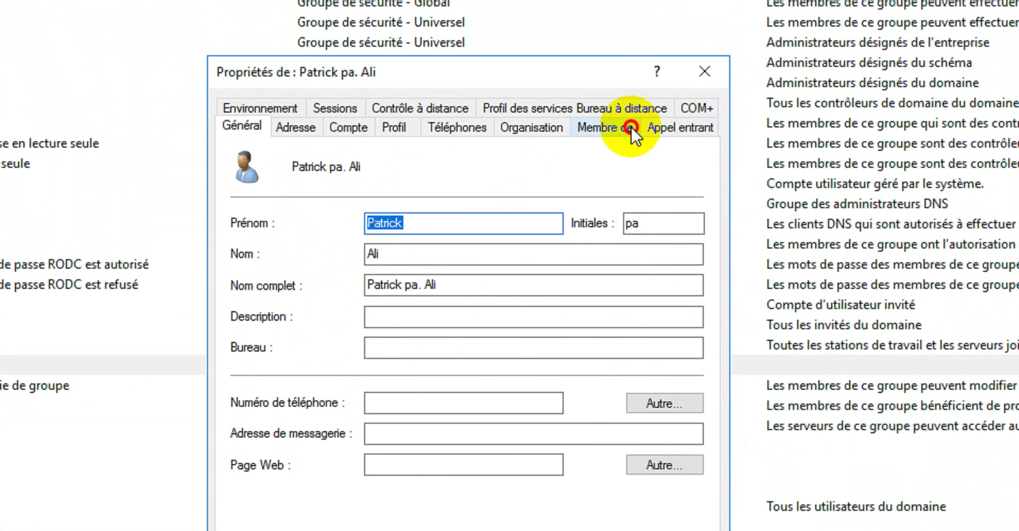
left_click(631, 129)
Begin adding the teachers group, then cancel the group selection without adding it.
left_click(283, 384)
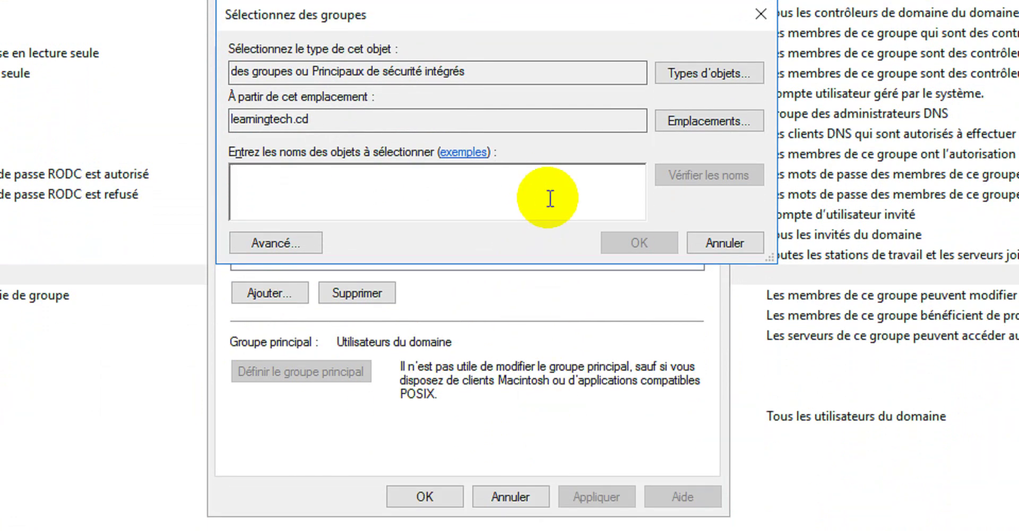
type("teacers")
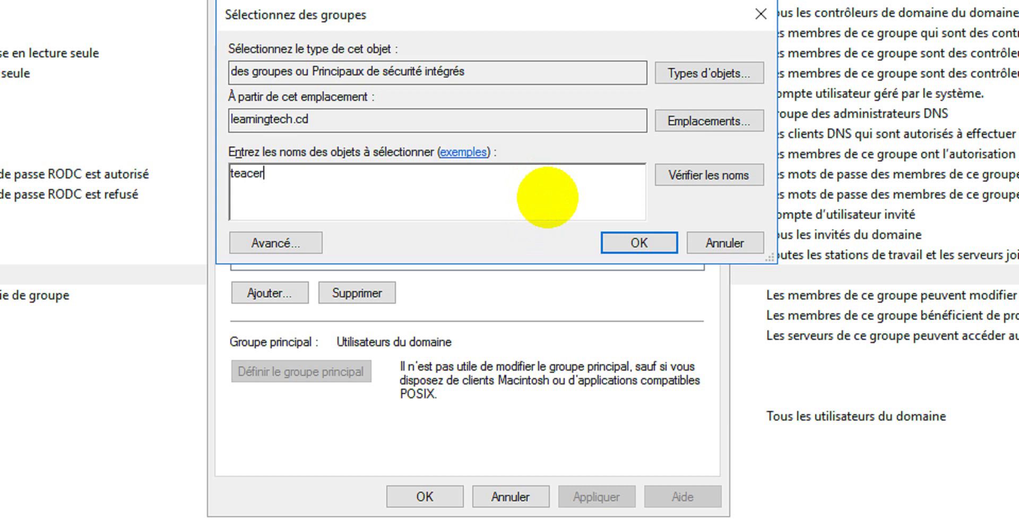
key("BackSpace")
key("BackSpace")
key("BackSpace")
key("BackSpace")
key("BackSpace")
type("ate")
key("BackSpace")
key("BackSpace")
type("c")
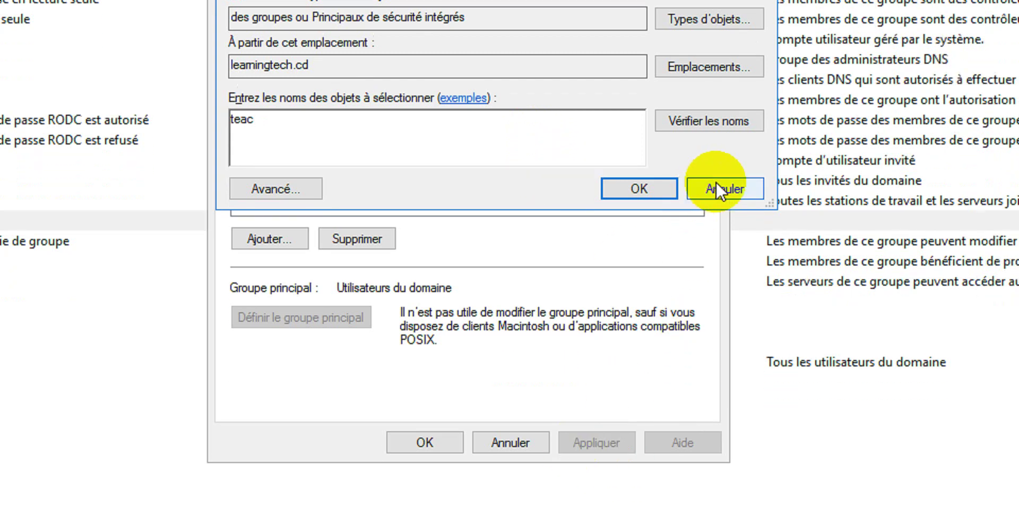
left_click(716, 202)
Close and reopen the second user's properties on the Membre de tab.
left_click(517, 442)
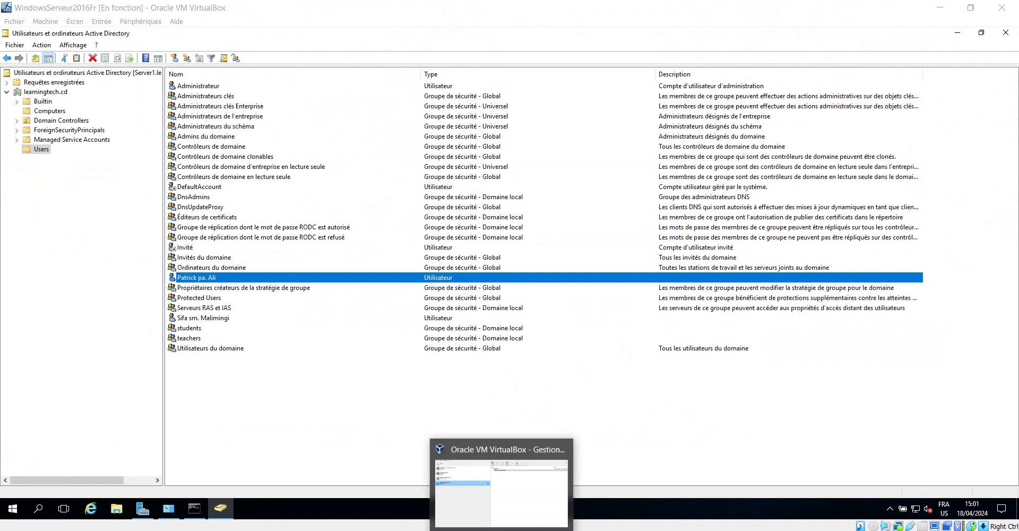
key("super")
mouse_move(501, 530)
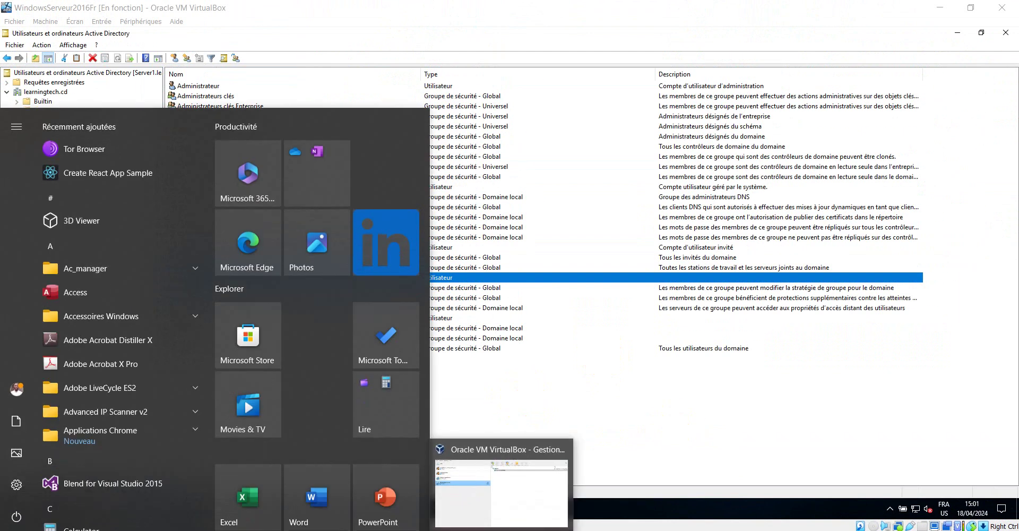
left_click(681, 447)
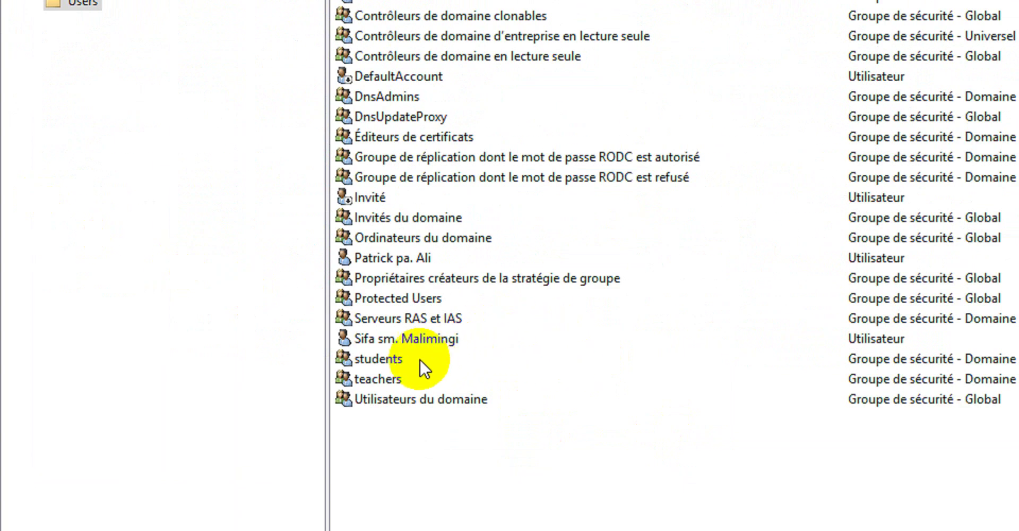
left_click(395, 257)
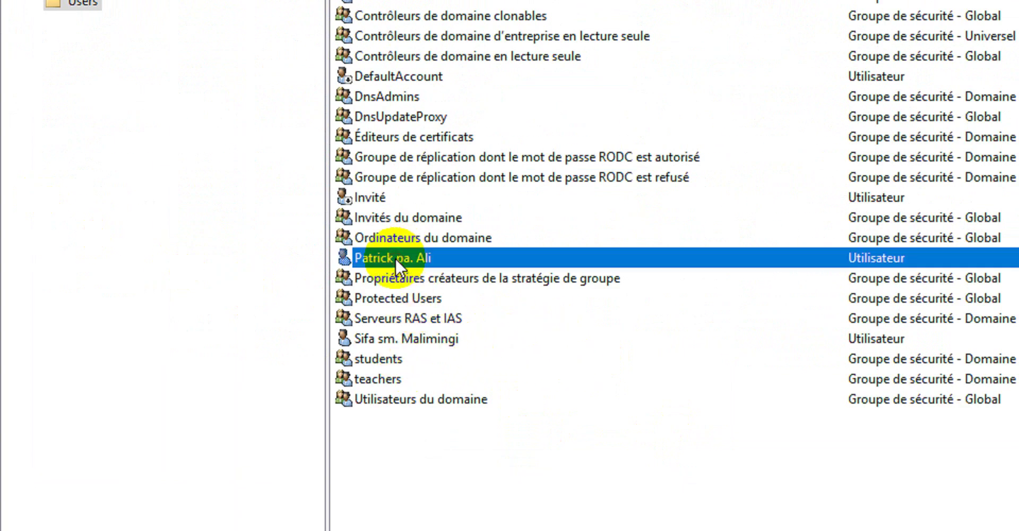
right_click(395, 257)
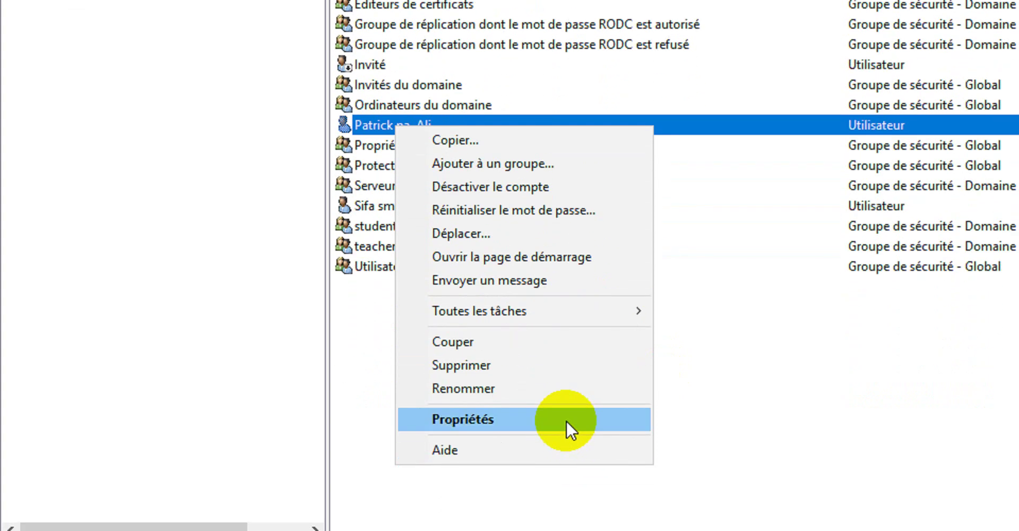
left_click(558, 487)
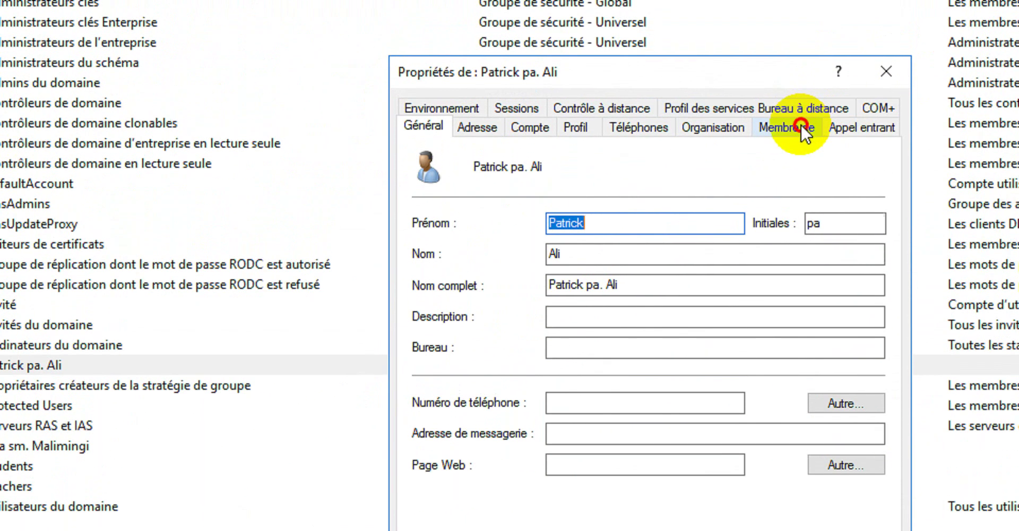
left_click(800, 94)
Add the group 'teachers' to the user's memberships, apply, and close the properties.
left_click(478, 384)
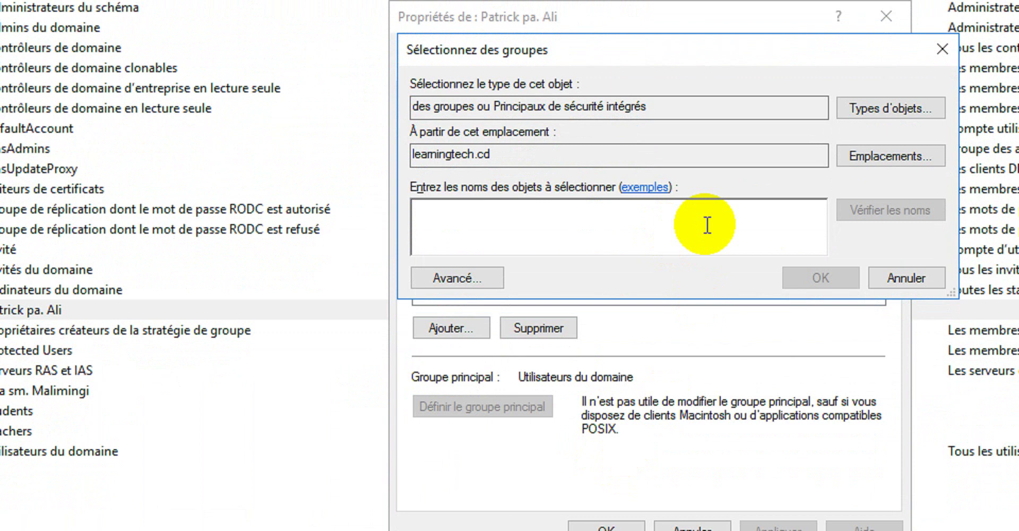
type("teace")
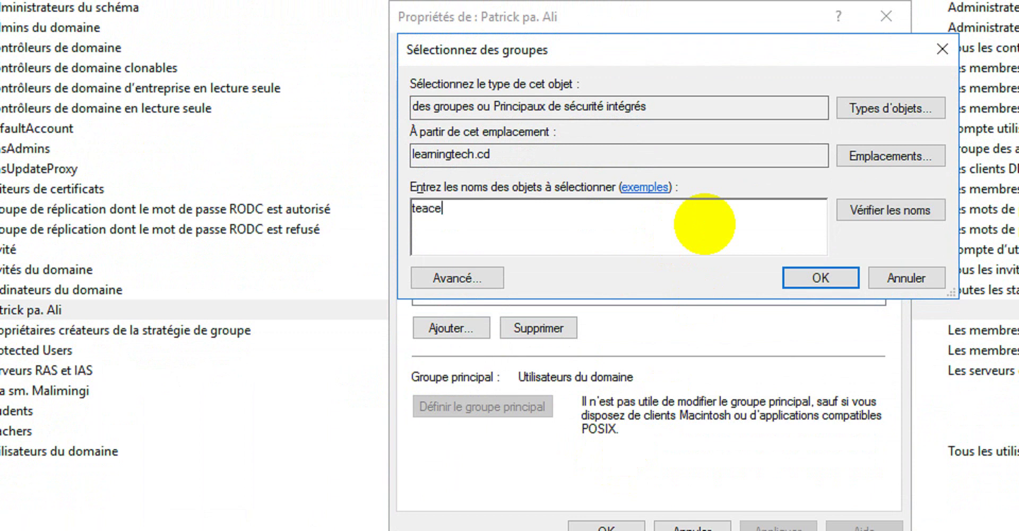
key("BackSpace")
type("hears")
key("BackSpace")
key("BackSpace")
key("BackSpace")
type("rs")
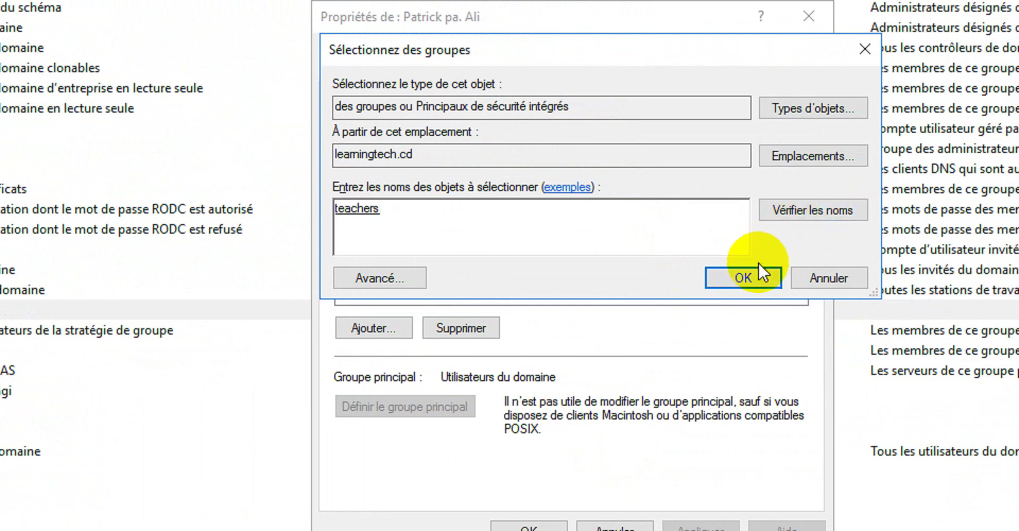
left_click(754, 269)
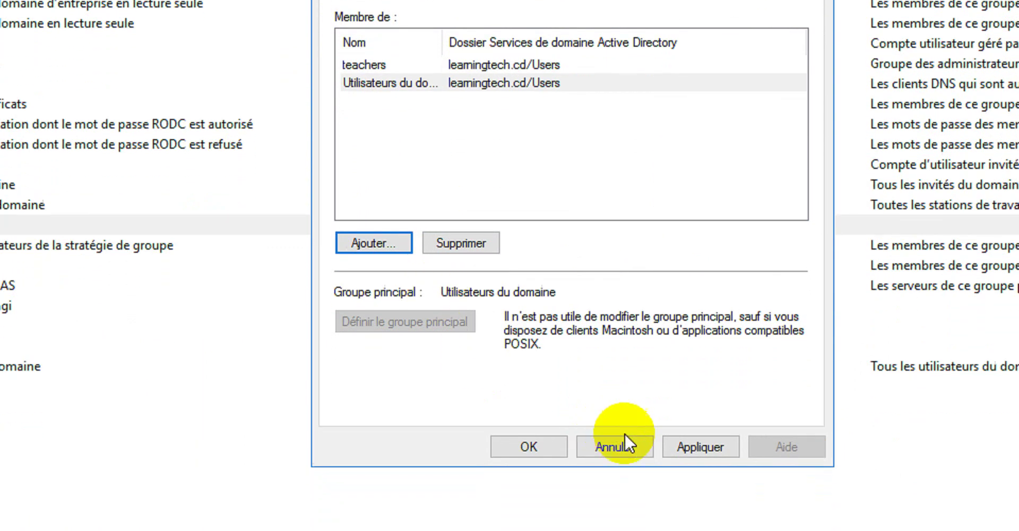
left_click(701, 489)
left_click(531, 397)
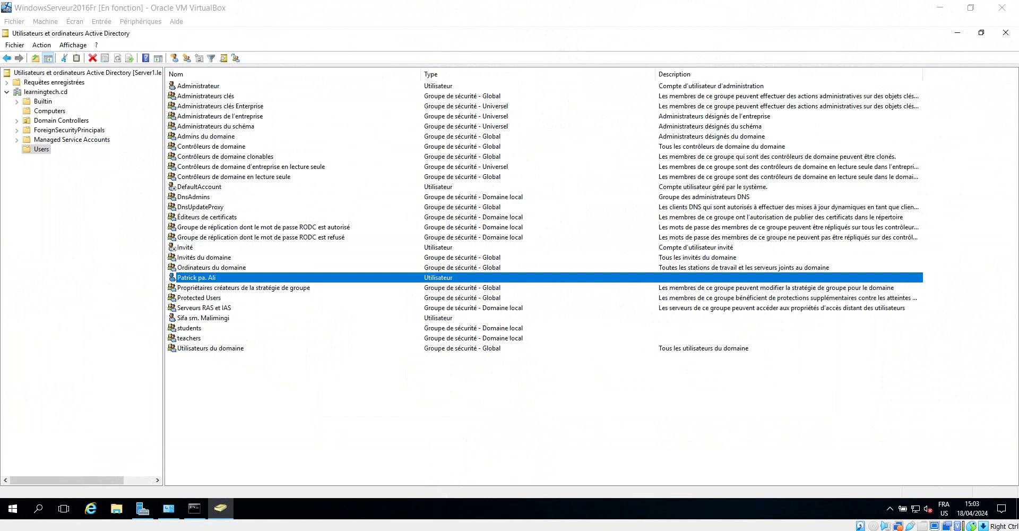
Review the domain's Computers and Users containers, then bring the Windows7x64 VM to the front.
mouse_move(220, 508)
left_click(300, 478)
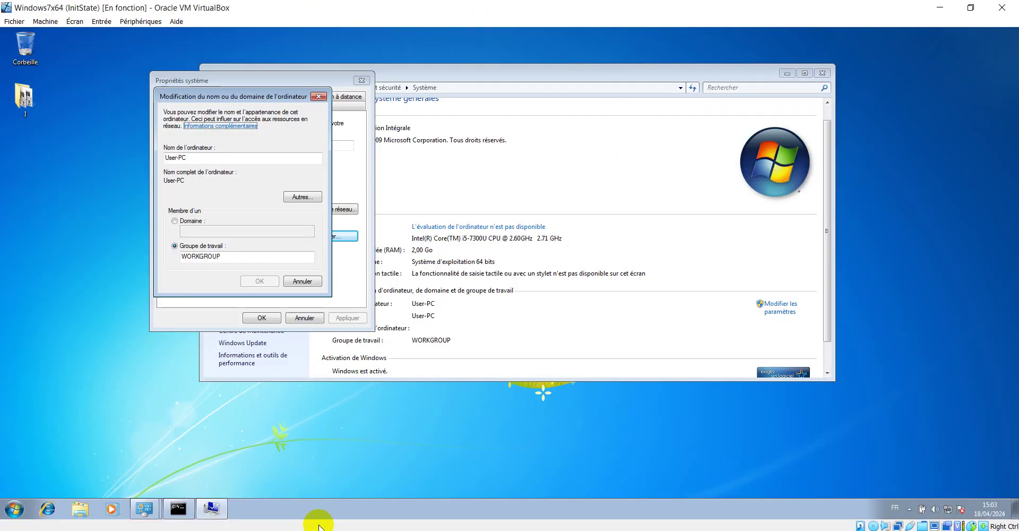
mouse_move(244, 515)
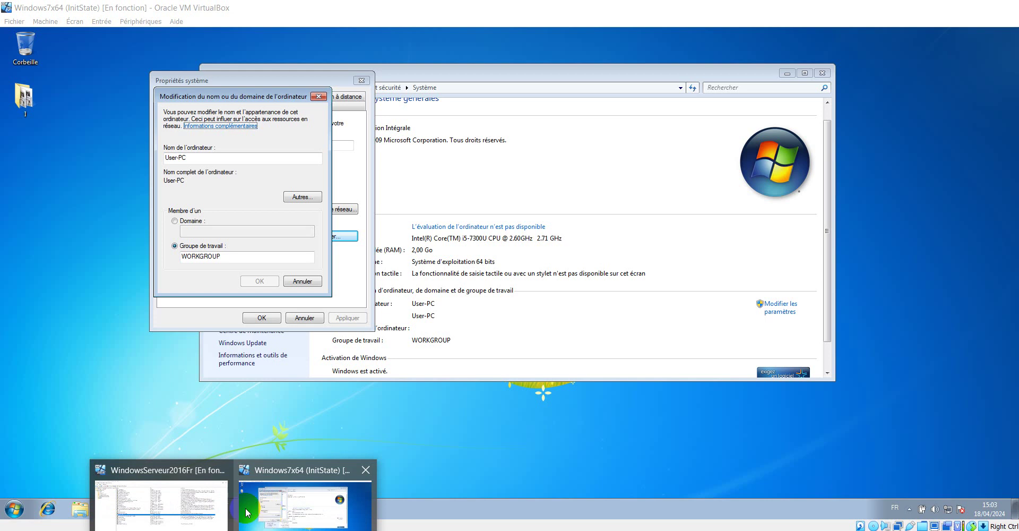
left_click(205, 504)
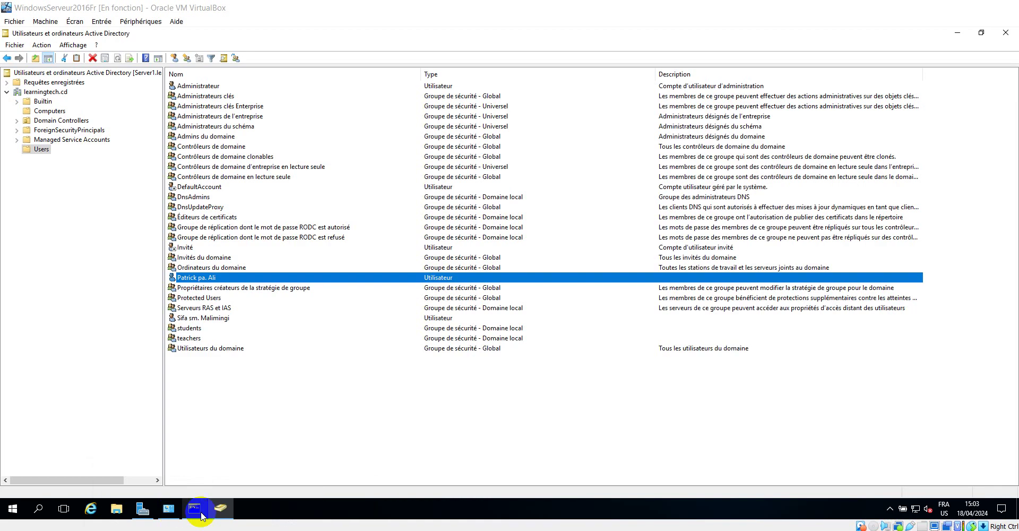
left_click(51, 111)
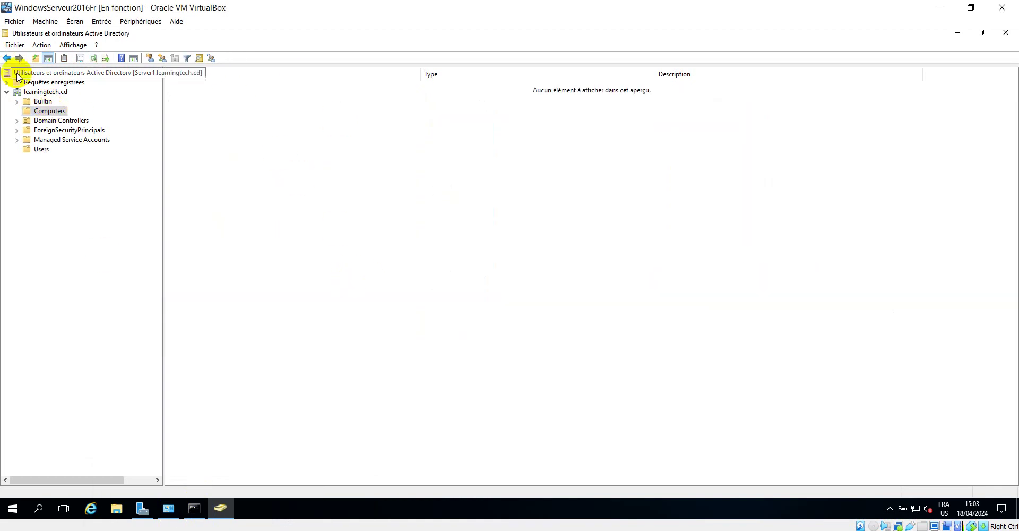
left_click(41, 149)
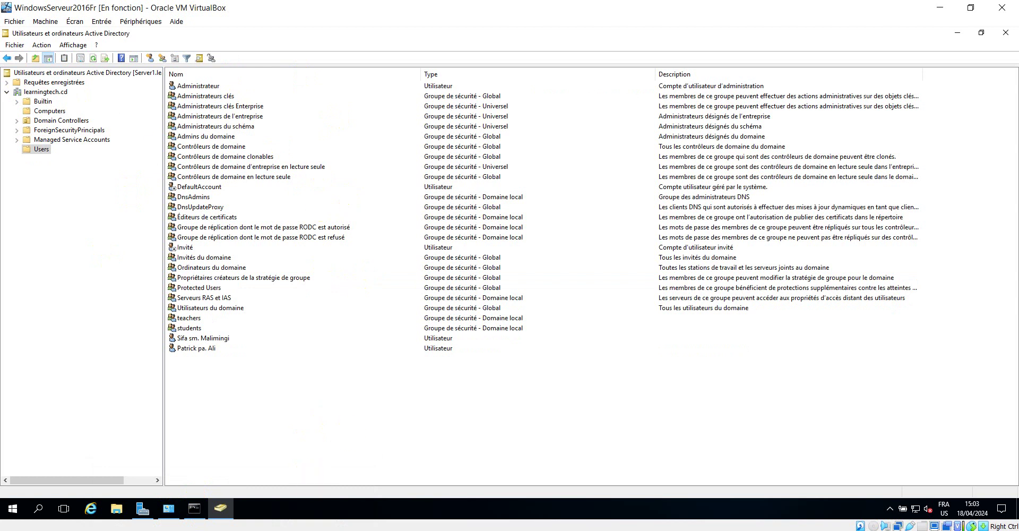
left_click(220, 508)
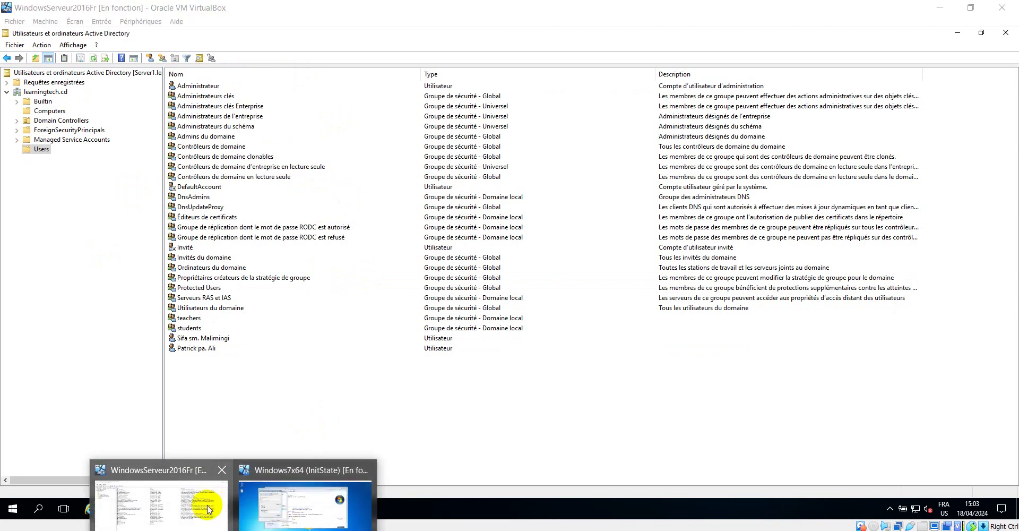
left_click(299, 498)
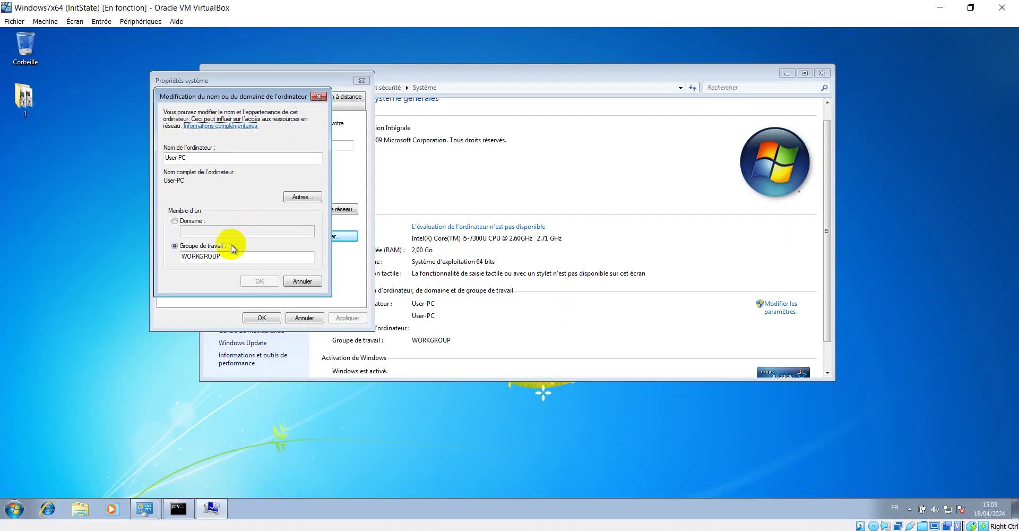
Choose Domaine membership on the Windows 7 VM and start typing the domain name.
left_click(220, 529)
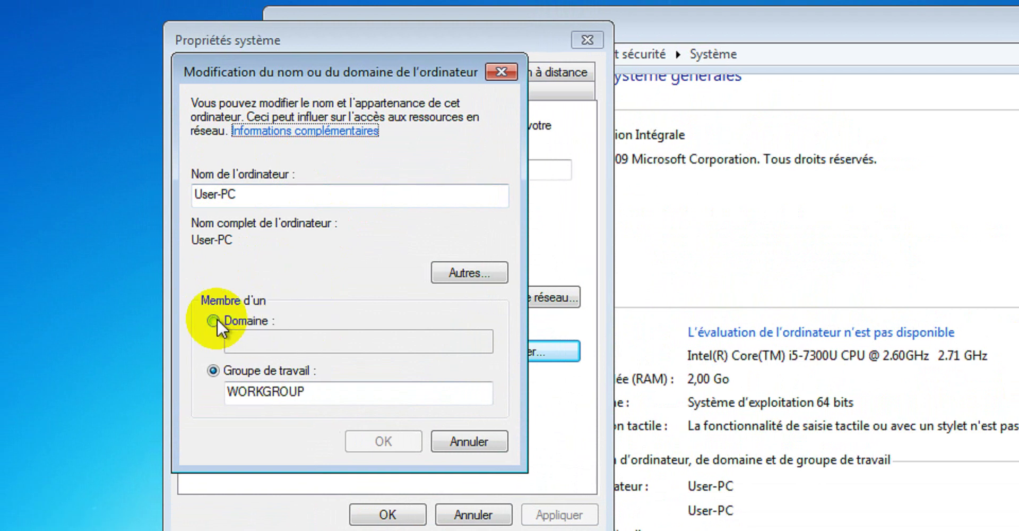
left_click(215, 320)
left_click(271, 341)
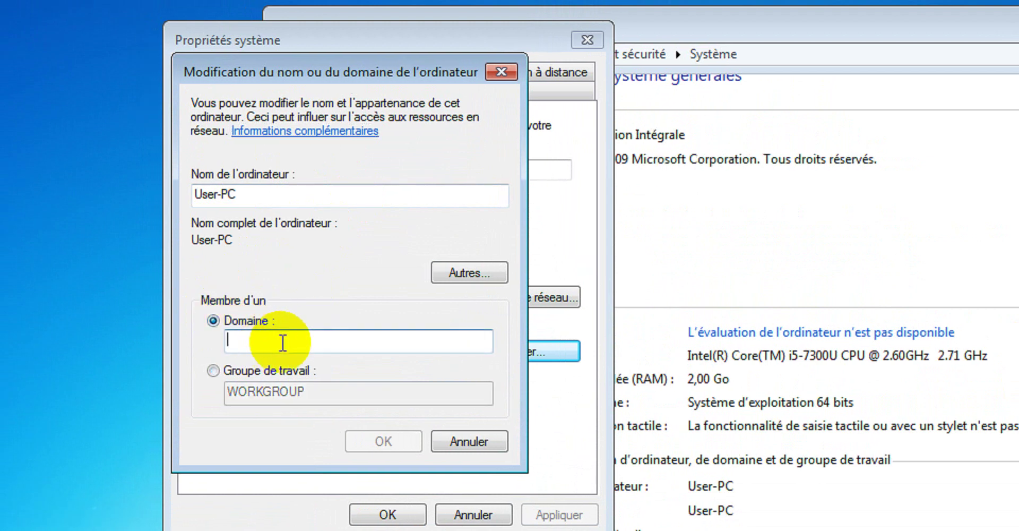
type("leq")
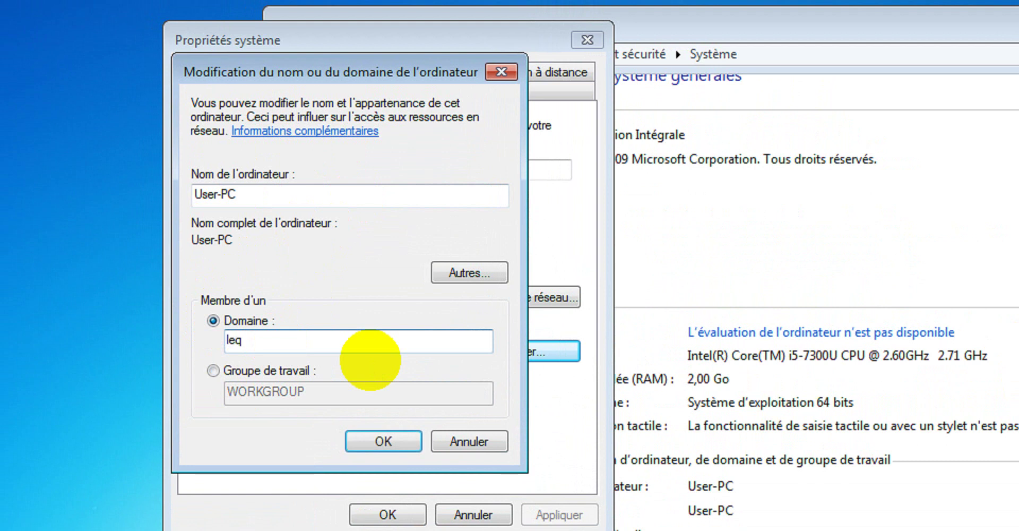
type("mi")
key("BackSpace")
key("BackSpace")
key("BackSpace")
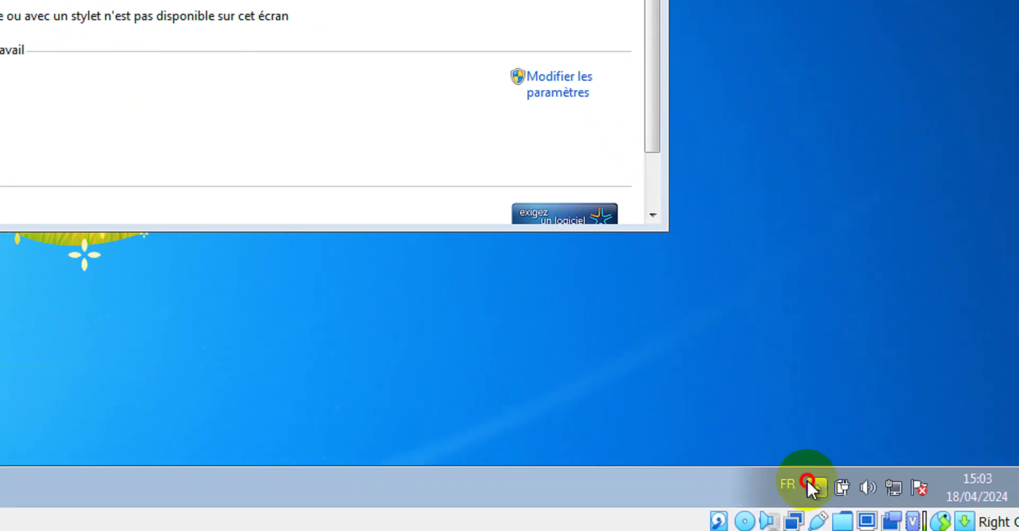
Switch the keyboard layout to English, complete learningtech.cd, and submit it.
left_click(834, 484)
left_click(789, 480)
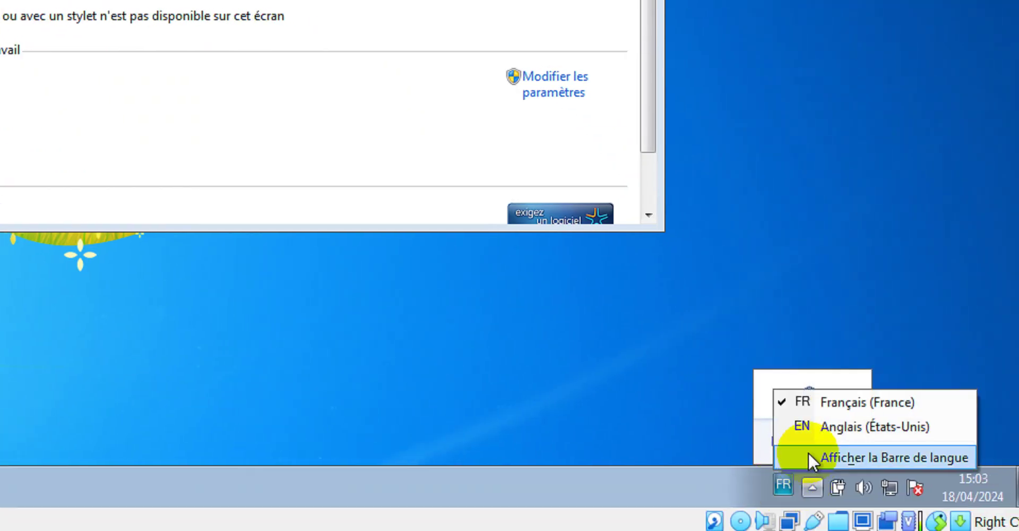
left_click(818, 423)
left_click(743, 349)
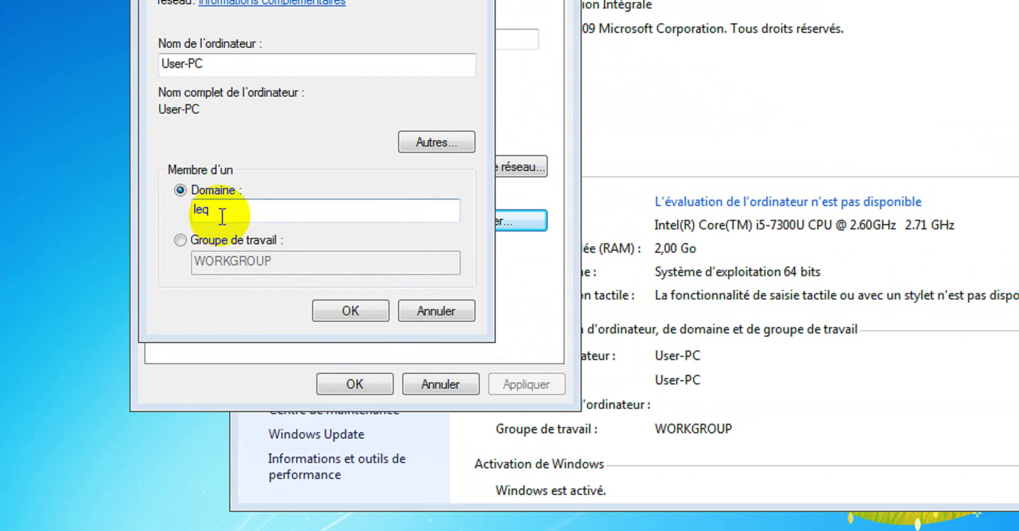
left_click(222, 215)
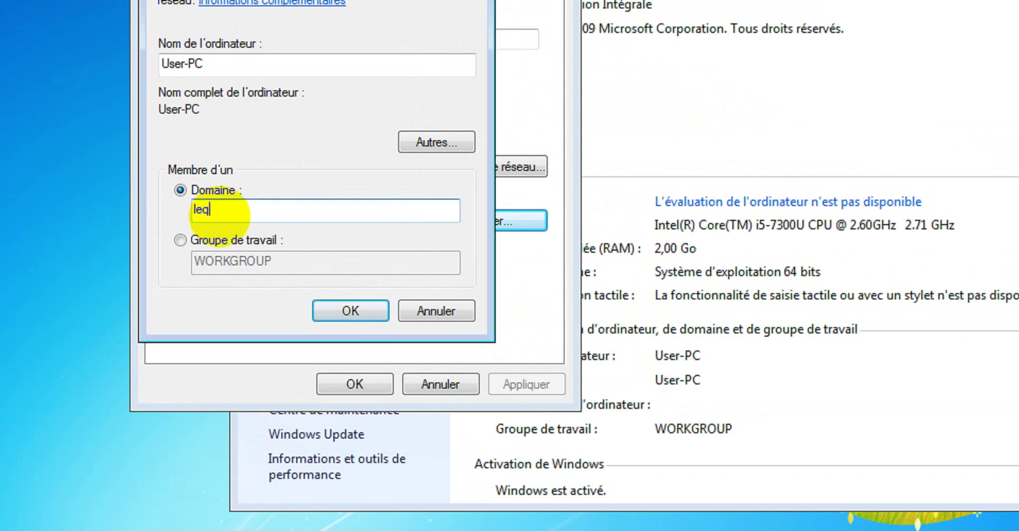
type("ming")
key("BackSpace")
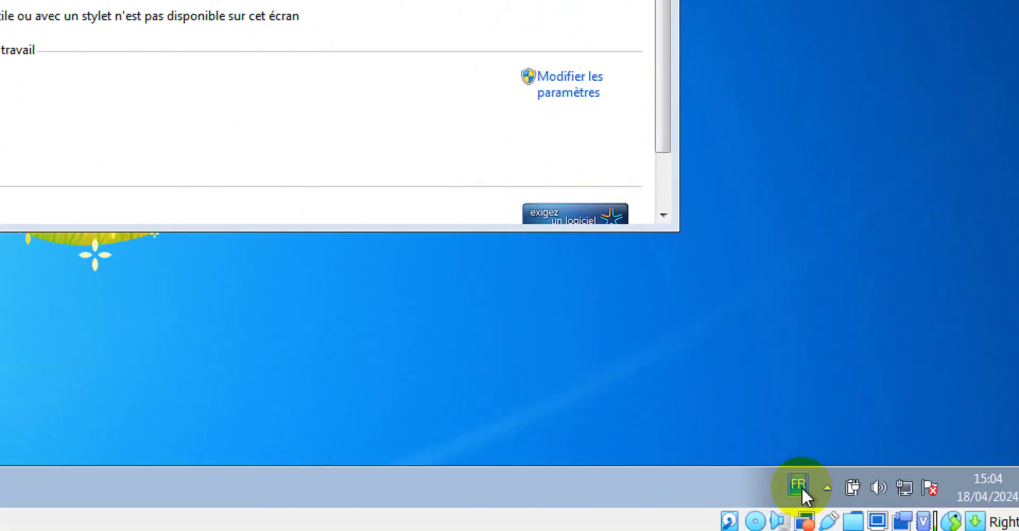
left_click(802, 484)
left_click(831, 424)
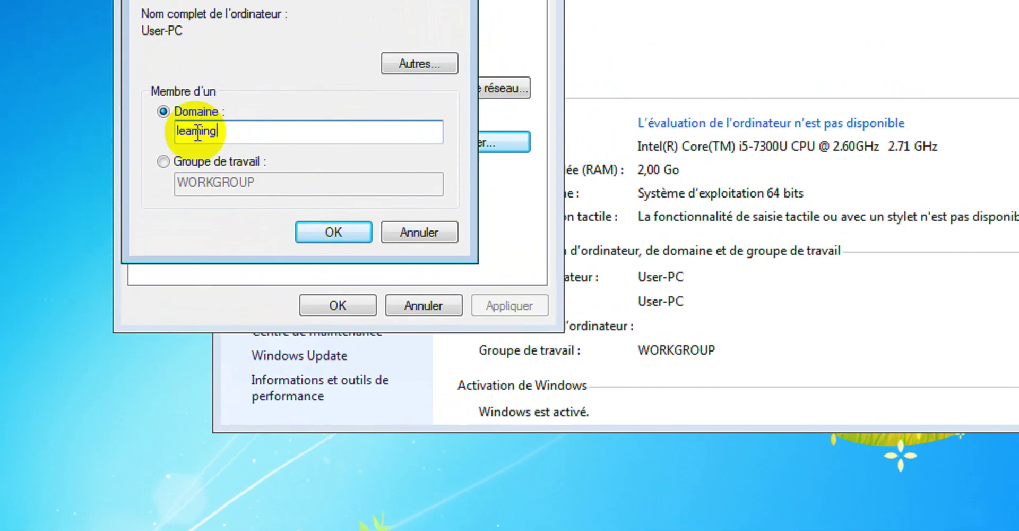
type("tech")
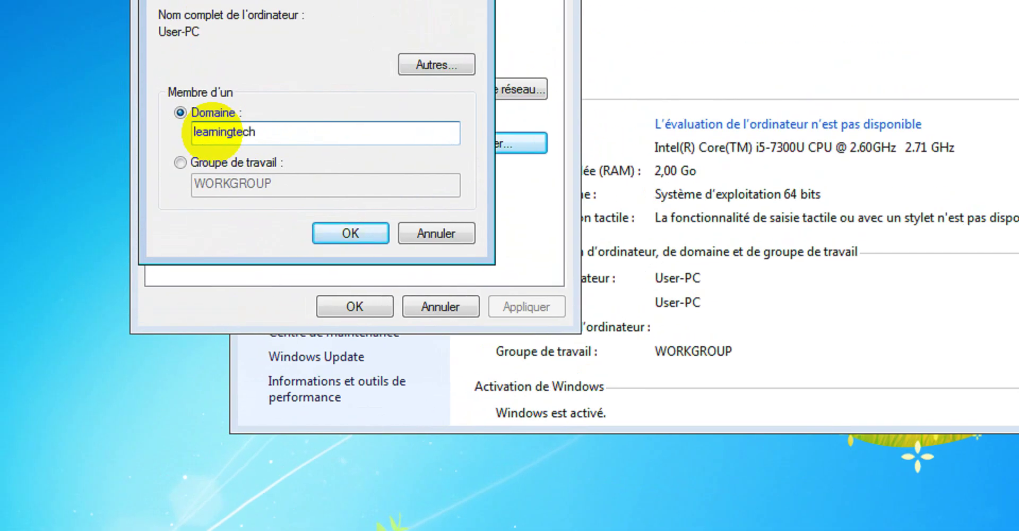
type(".cd")
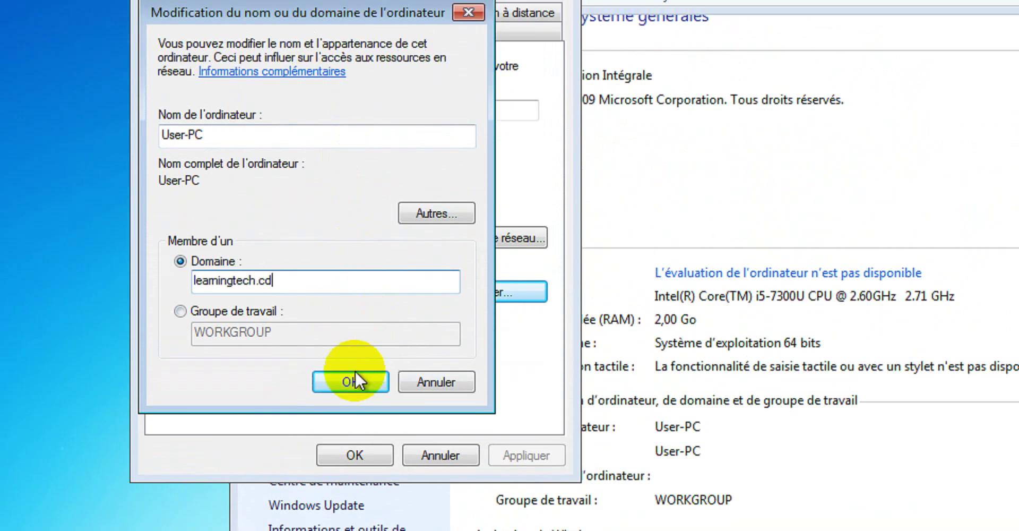
left_click(349, 368)
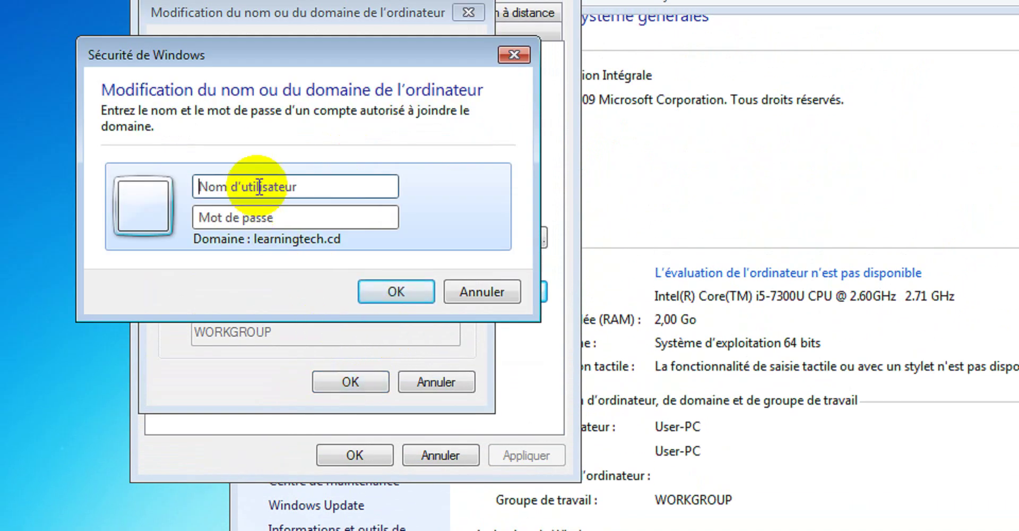
Enter the domain Administrateur credentials and their password to join learningtech.cd.
left_click(259, 183)
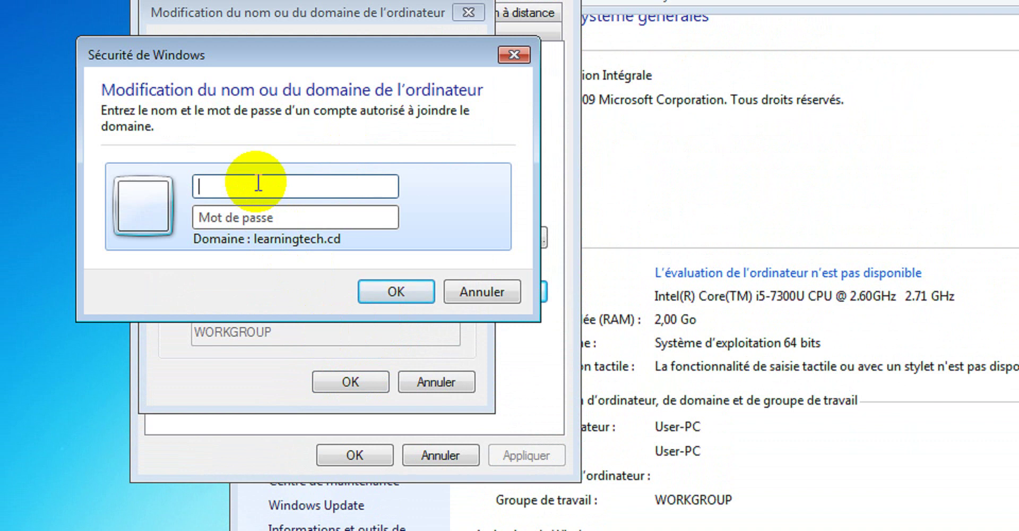
type("Admini")
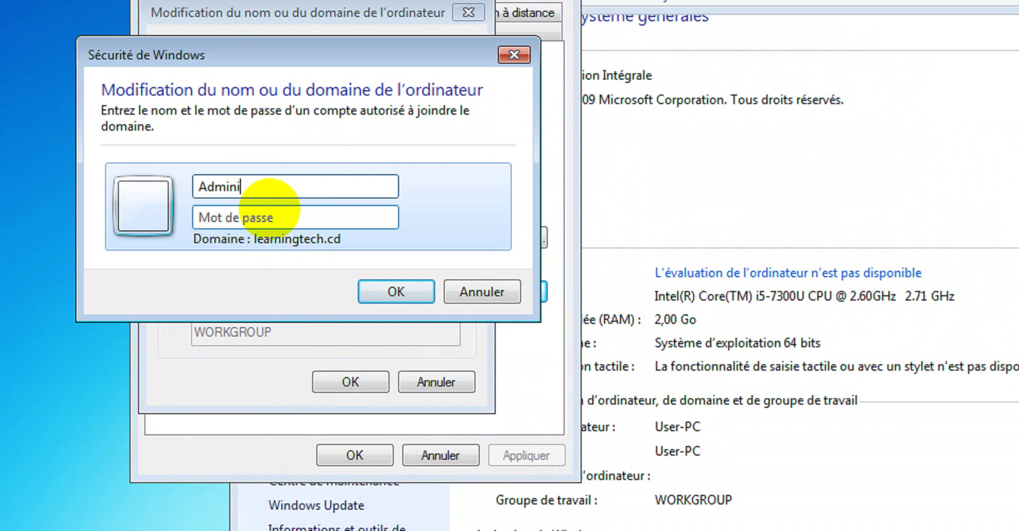
type("strateur")
left_click(291, 219)
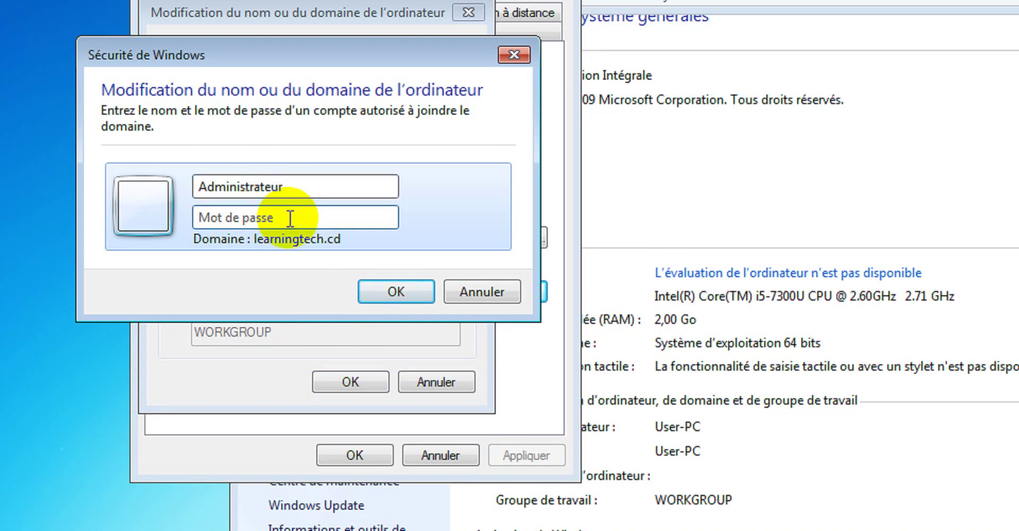
type("P")
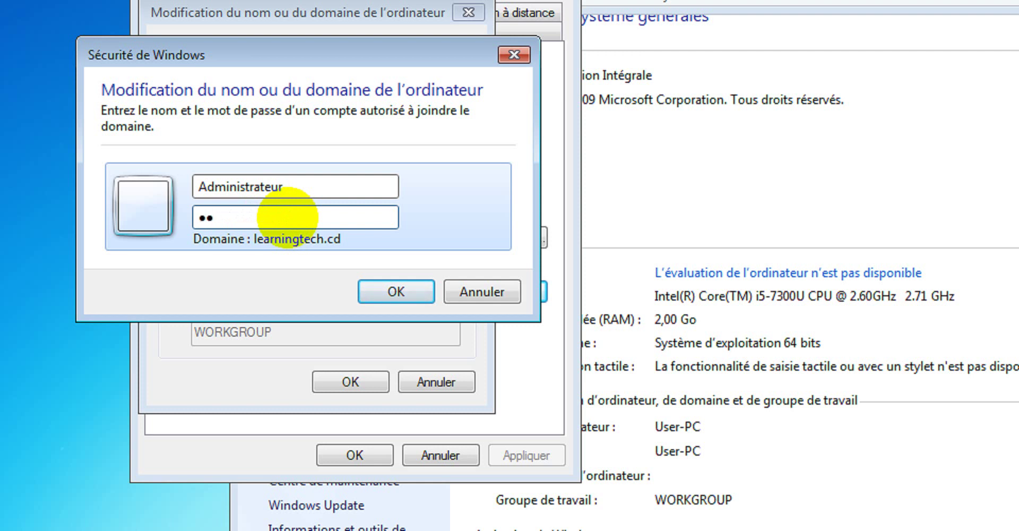
key("BackSpace")
key("BackSpace")
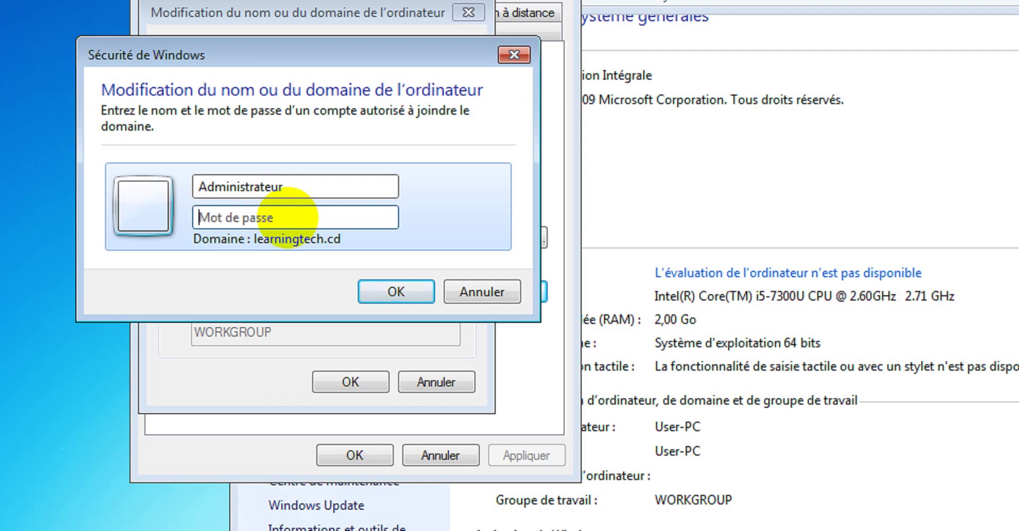
type("Pa$$w0rd")
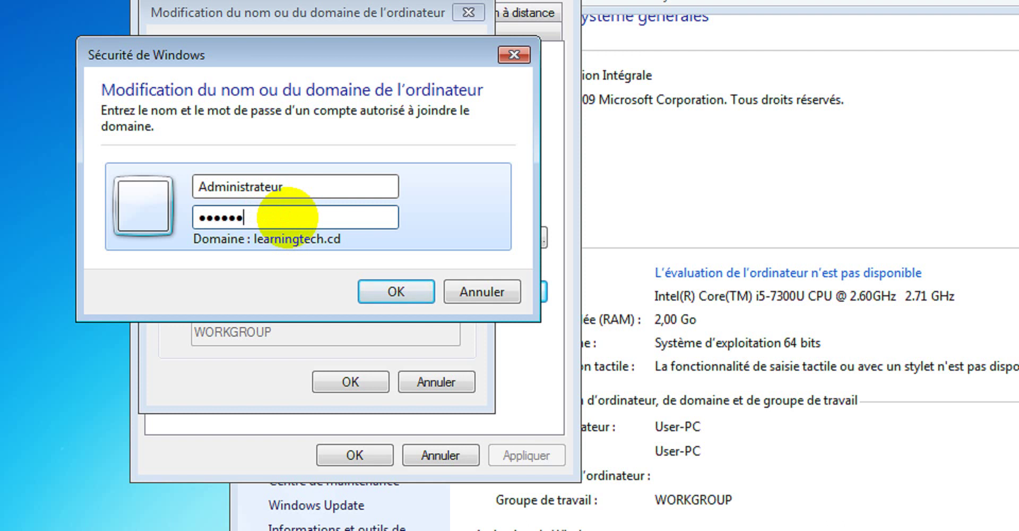
left_click(399, 290)
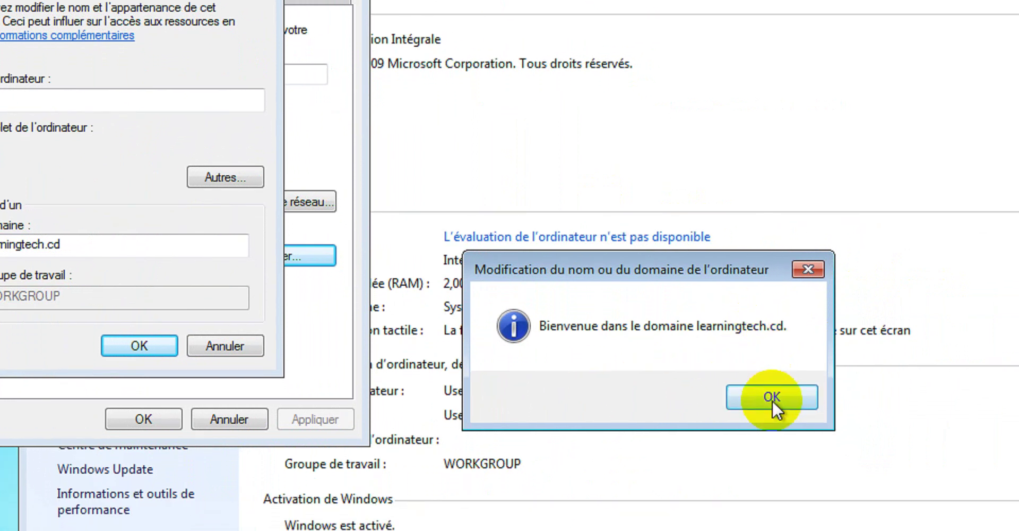
Acknowledge the learningtech.cd welcome and restart-required notices, then close System Properties.
left_click(770, 393)
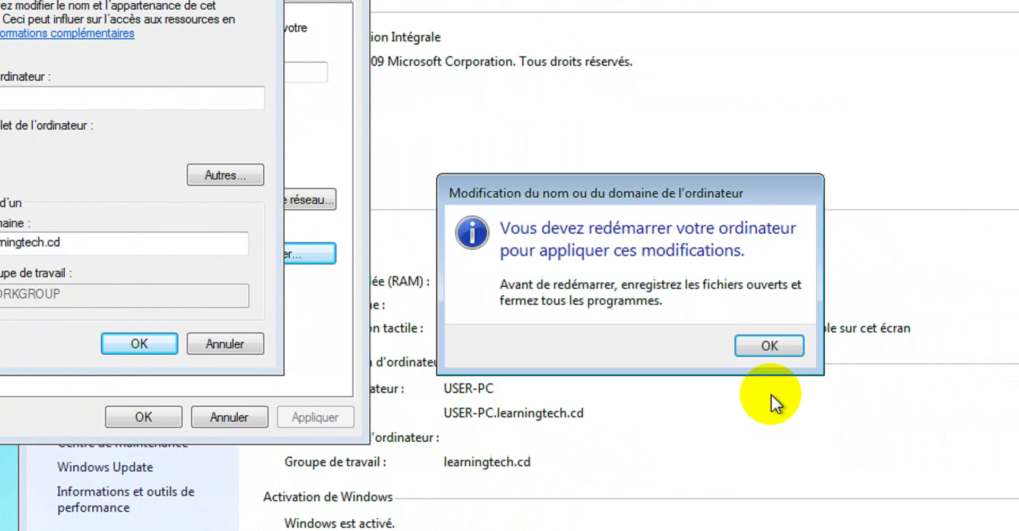
left_click(770, 346)
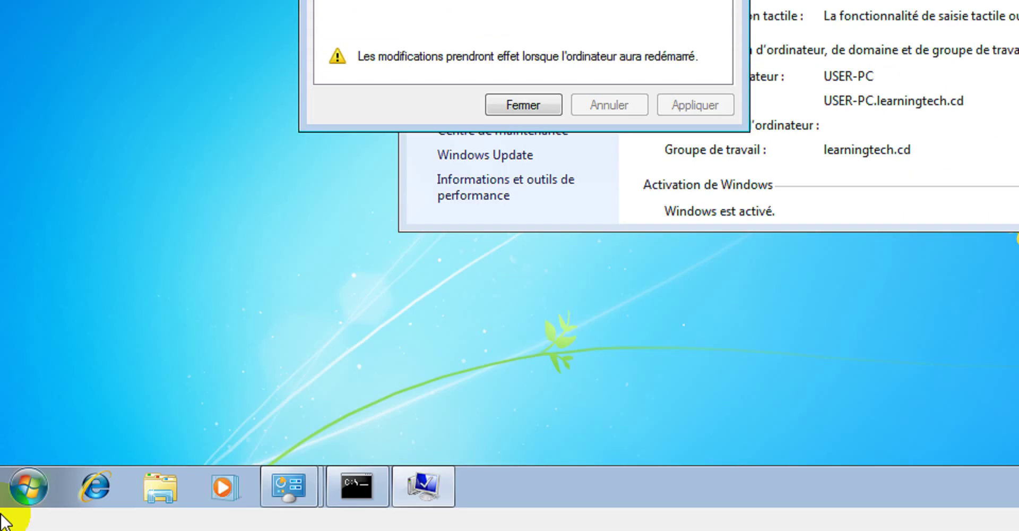
left_click(20, 504)
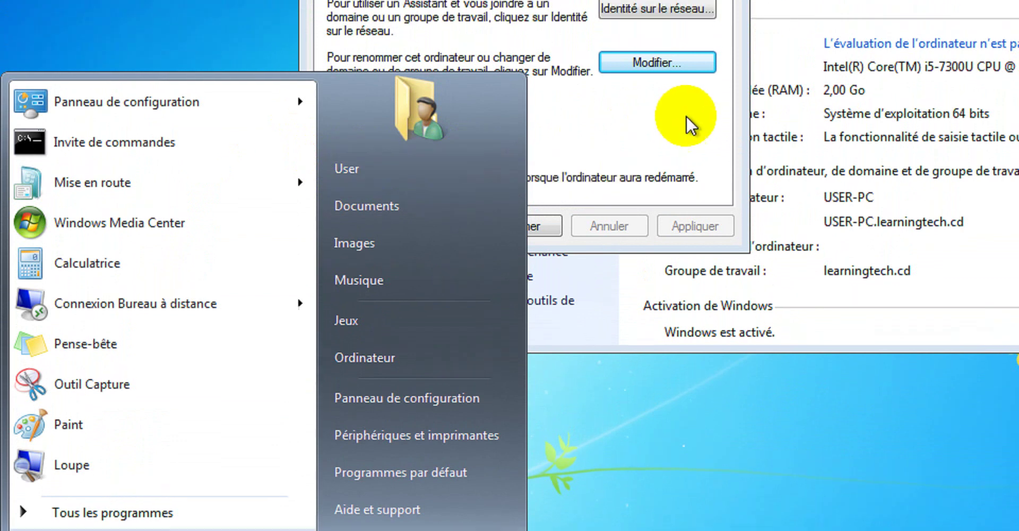
left_click(690, 97)
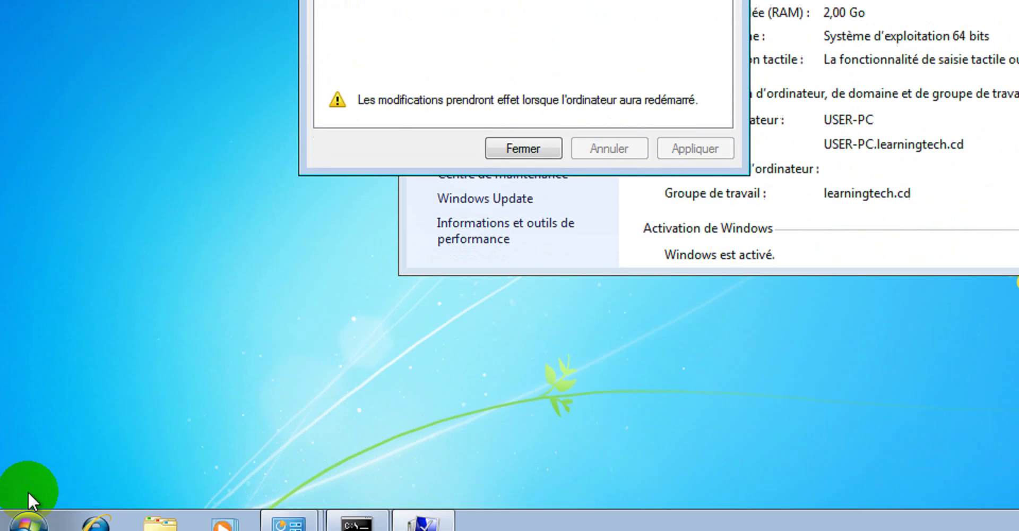
left_click(27, 484)
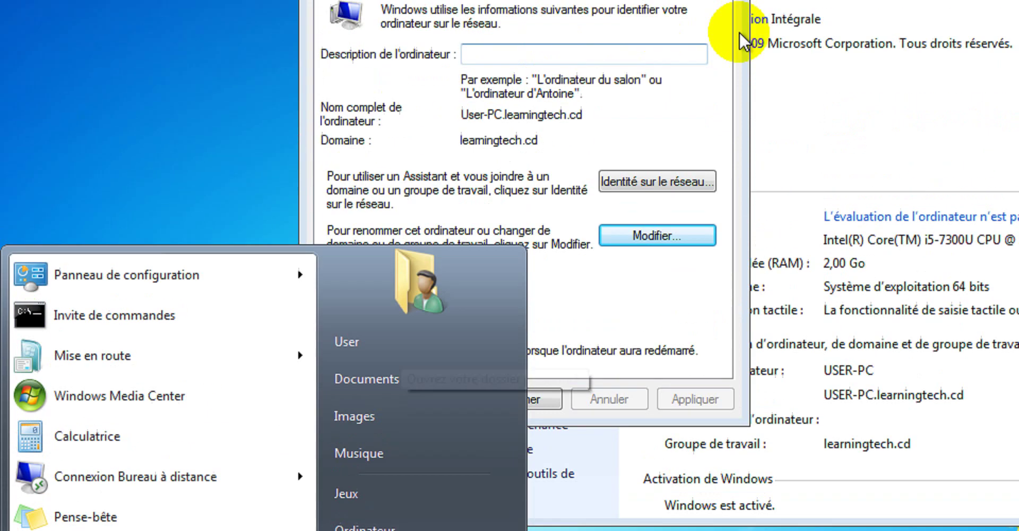
left_click(720, 139)
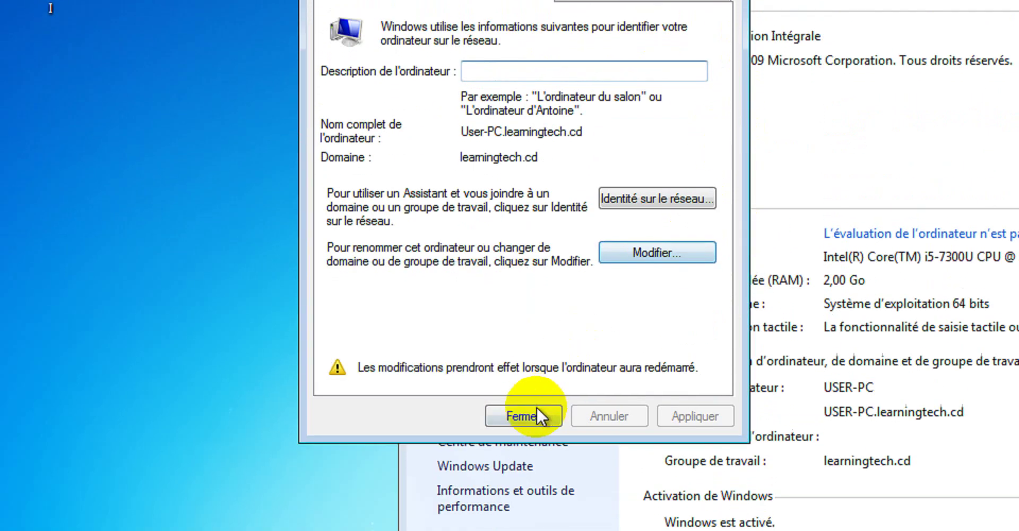
left_click(533, 419)
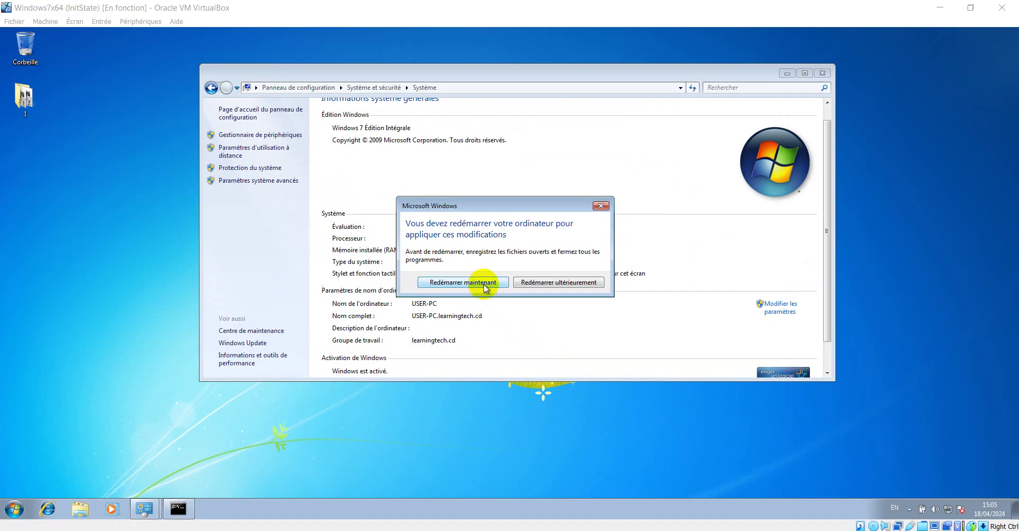
Restart the Windows 7 VM now to apply the domain join.
left_click(522, 34)
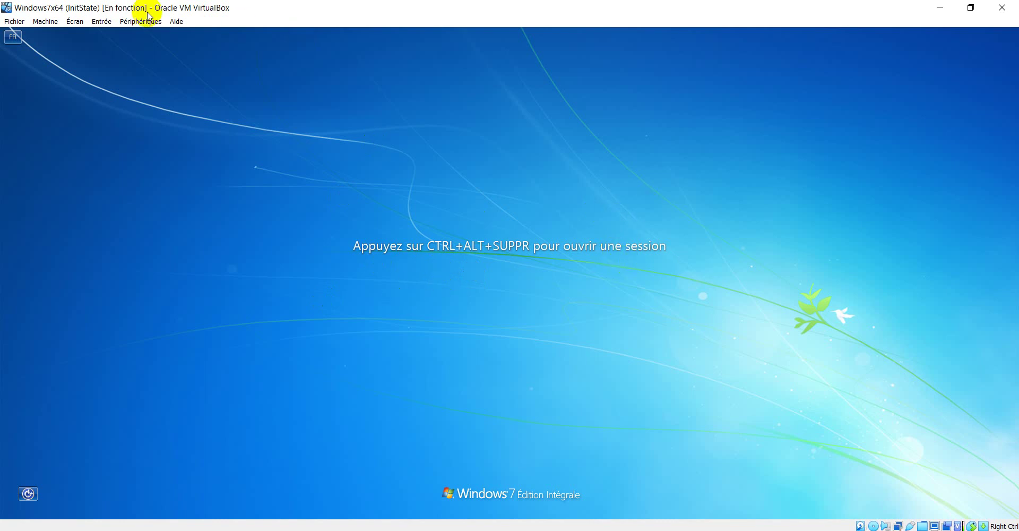
Send Ctrl+Alt+Del to the VM from the Input > Keyboard menu to pass the logon prompt.
left_click(103, 22)
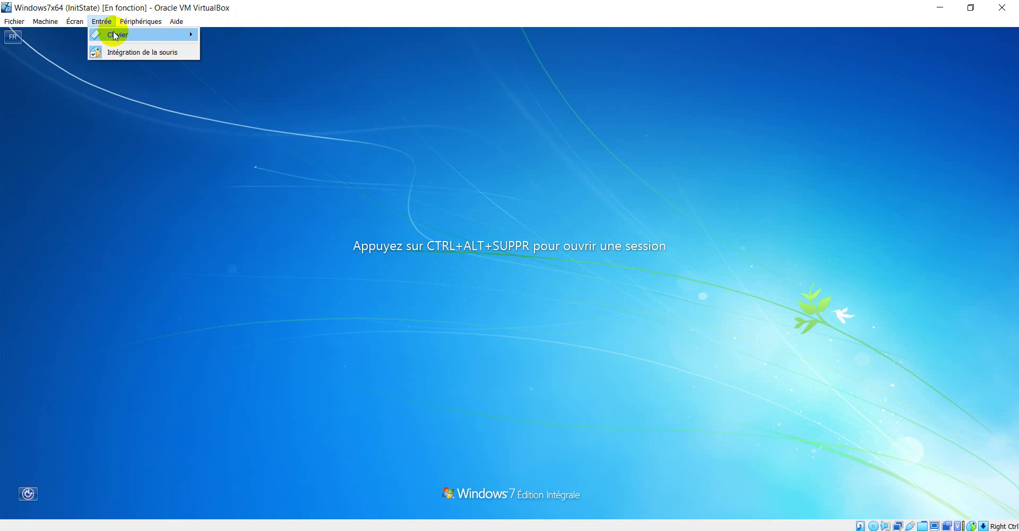
left_click(784, 207)
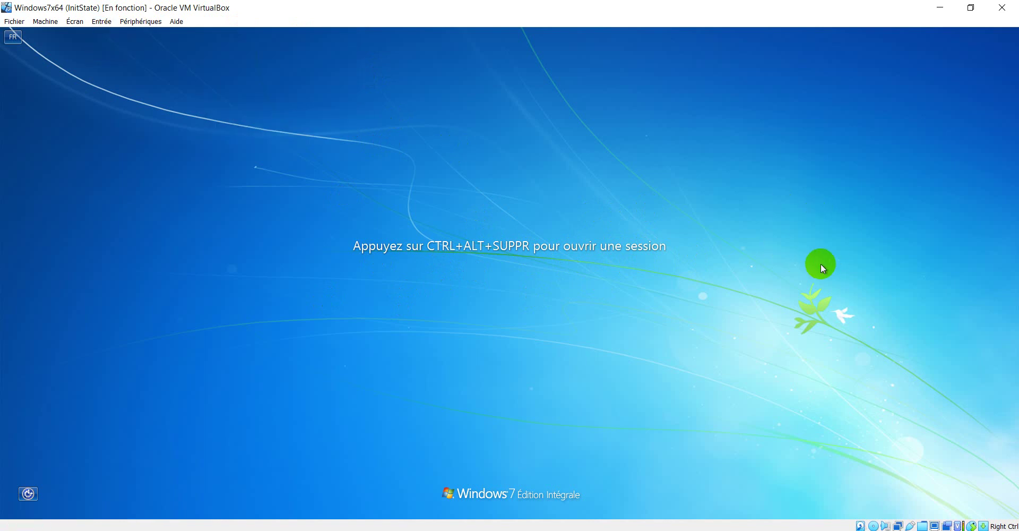
key("ctrl+alt+Delete")
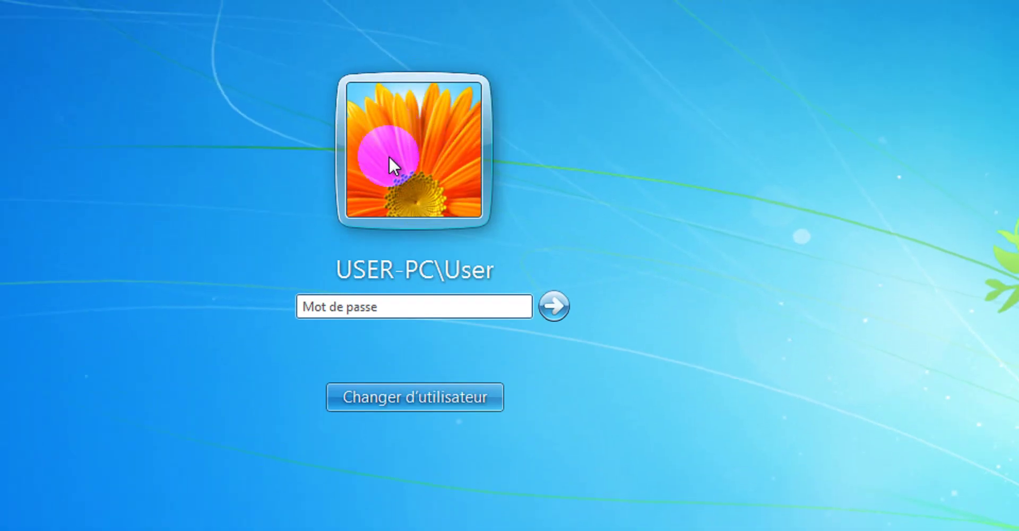
Try logging on as another user with the LEARNINGTECH domain user's name and password.
left_click(432, 396)
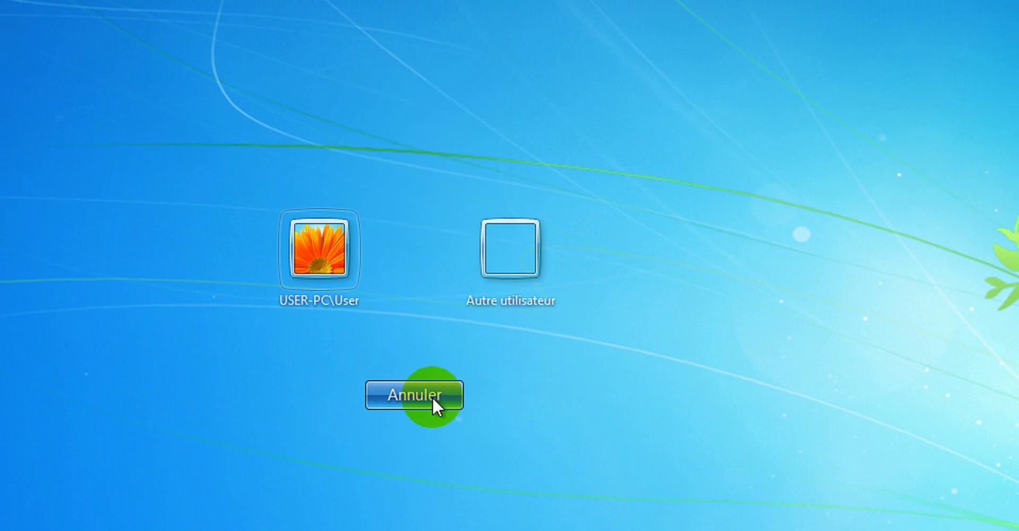
left_click(511, 256)
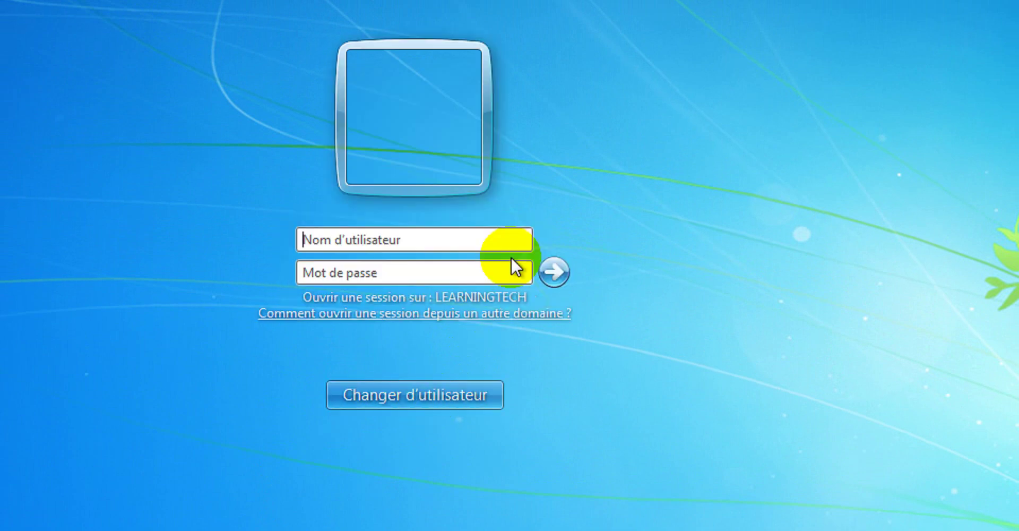
left_click(427, 240)
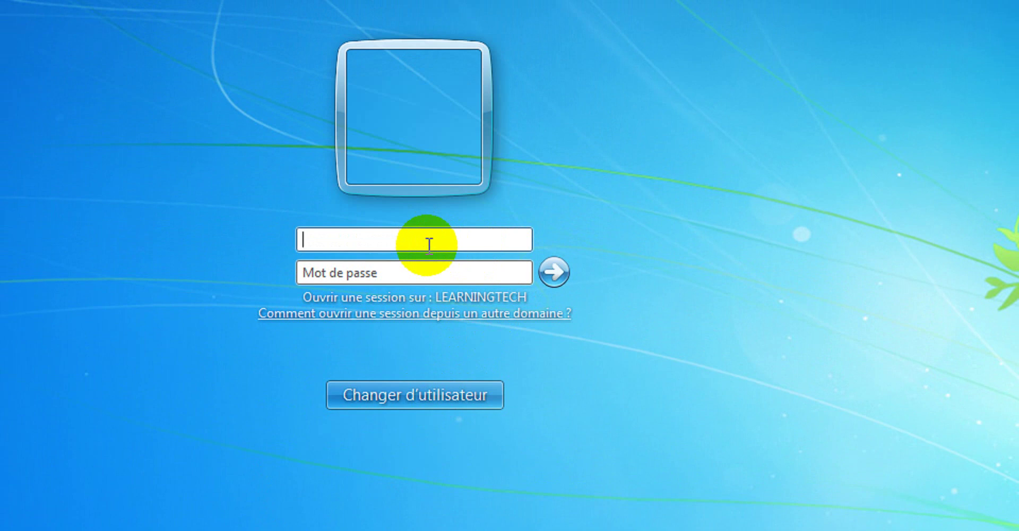
type("sifq")
key("BackSpace")
type("a")
key("Tab")
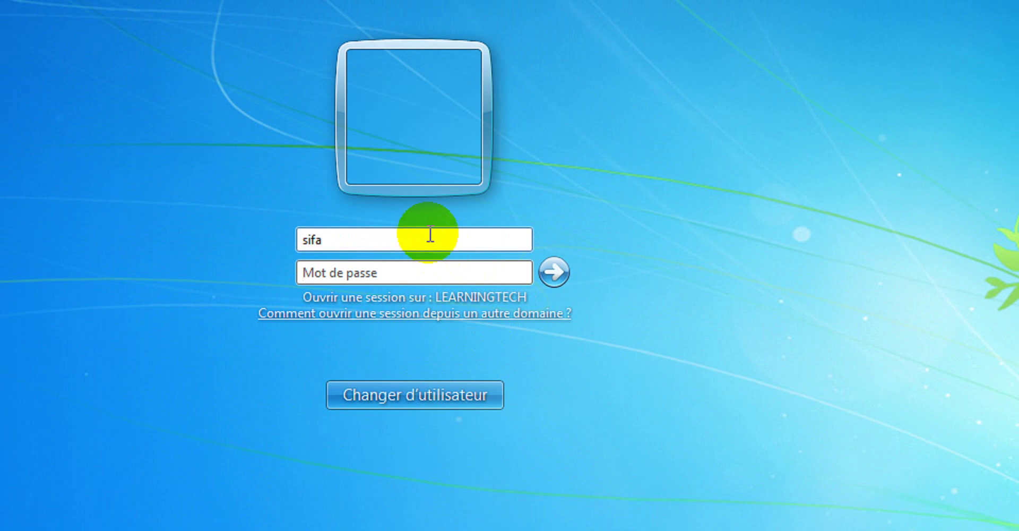
type("p")
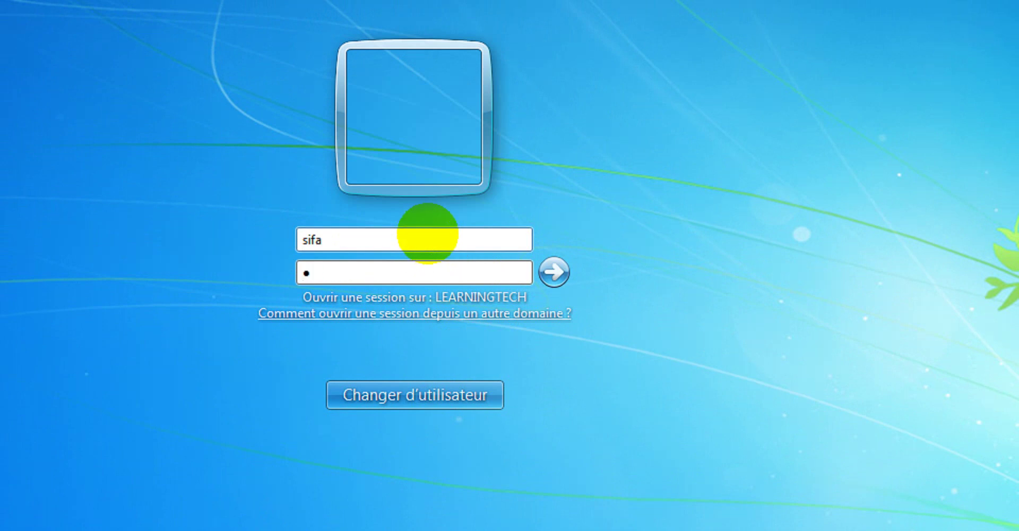
type("assword1")
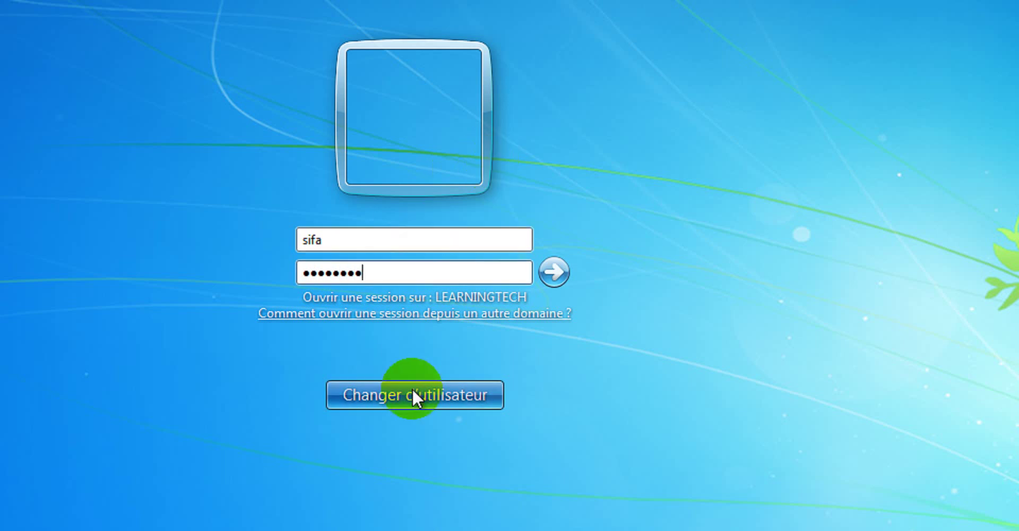
left_click(550, 272)
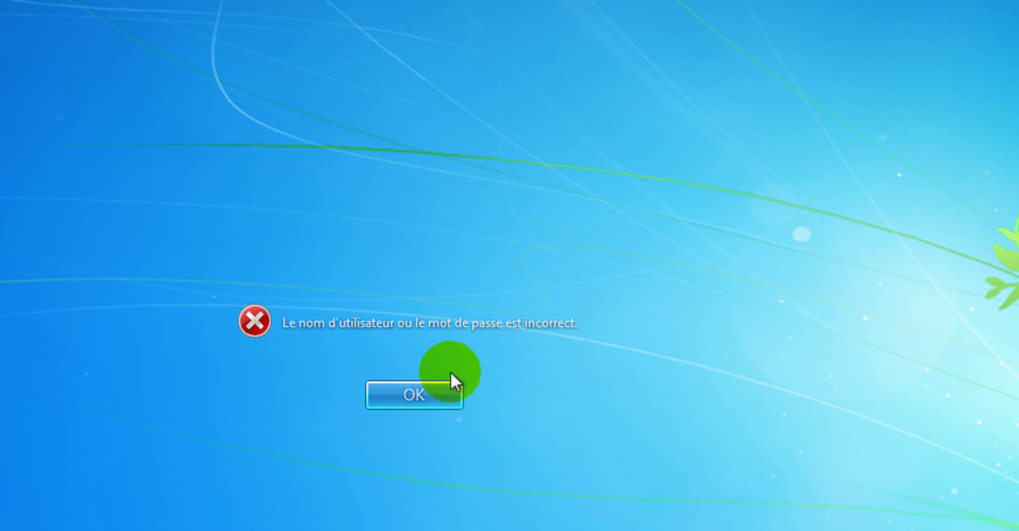
Dismiss the logon error, correct the domain username, and retry with the right password.
left_click(428, 394)
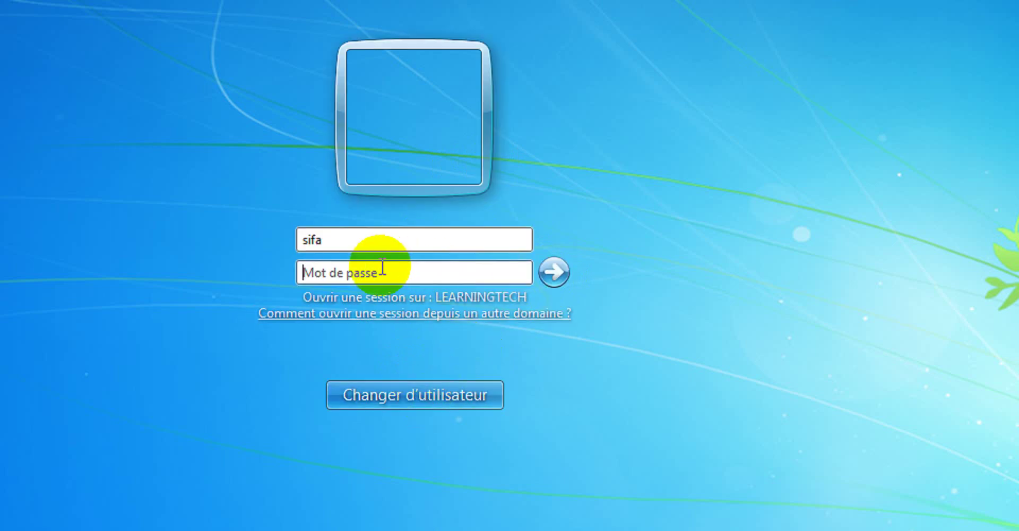
left_click(395, 238)
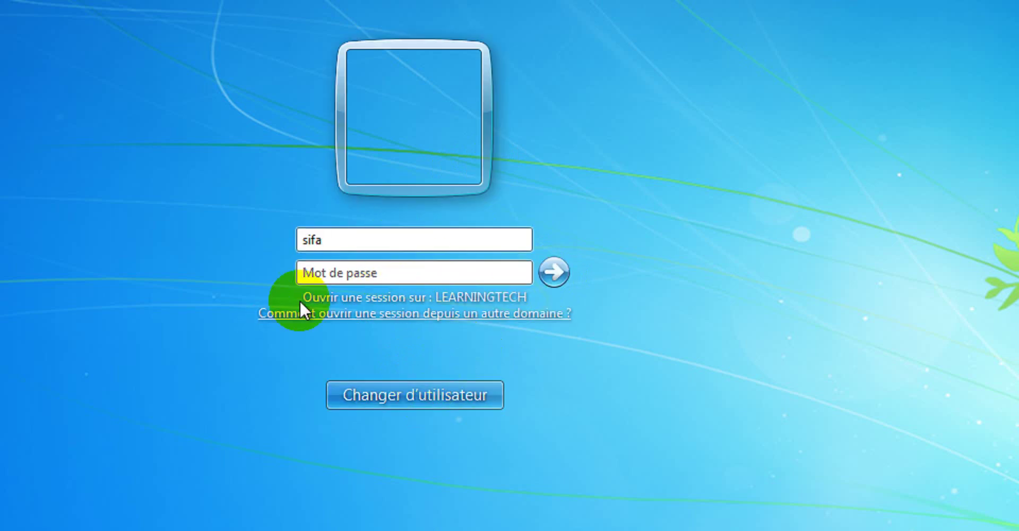
type("P@ssz")
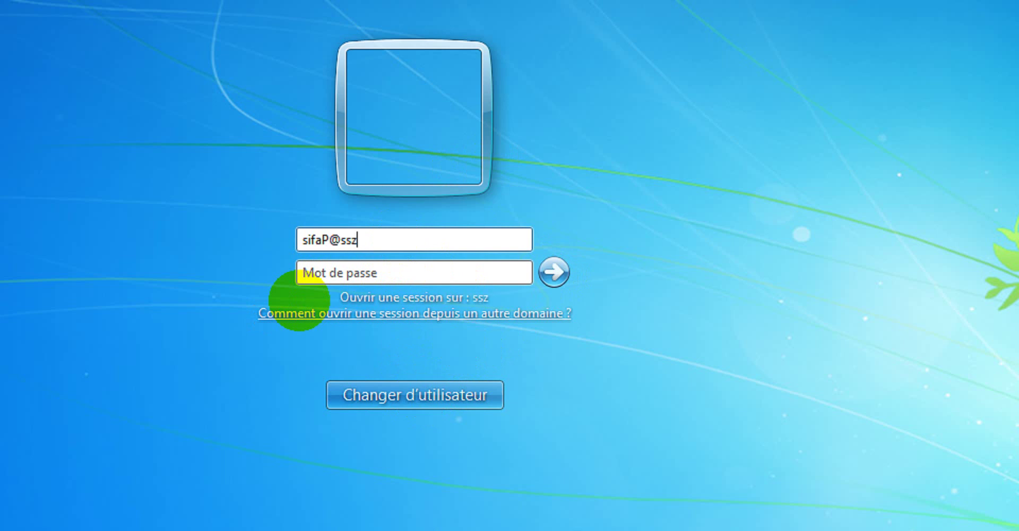
key("BackSpace")
key("BackSpace")
key("BackSpace")
key("BackSpace")
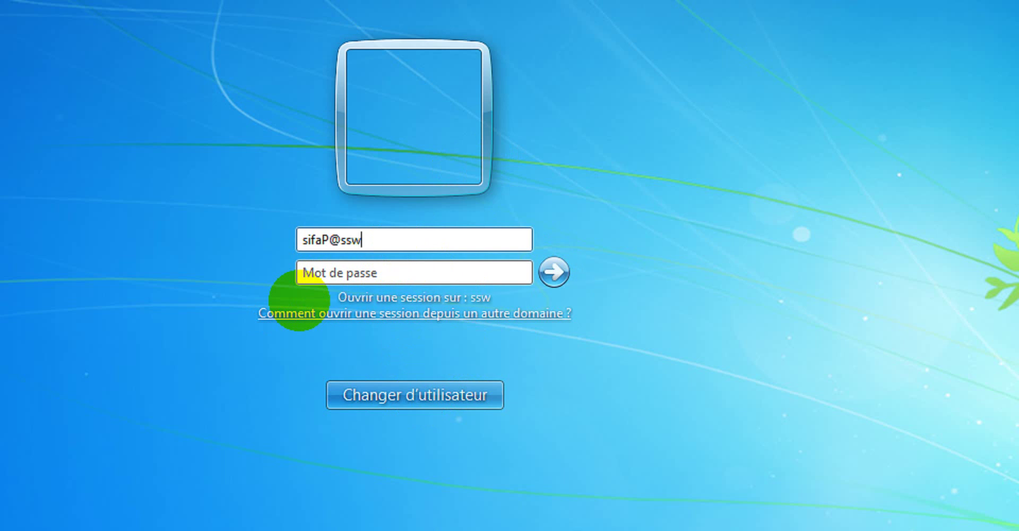
key("BackSpace")
key("Tab")
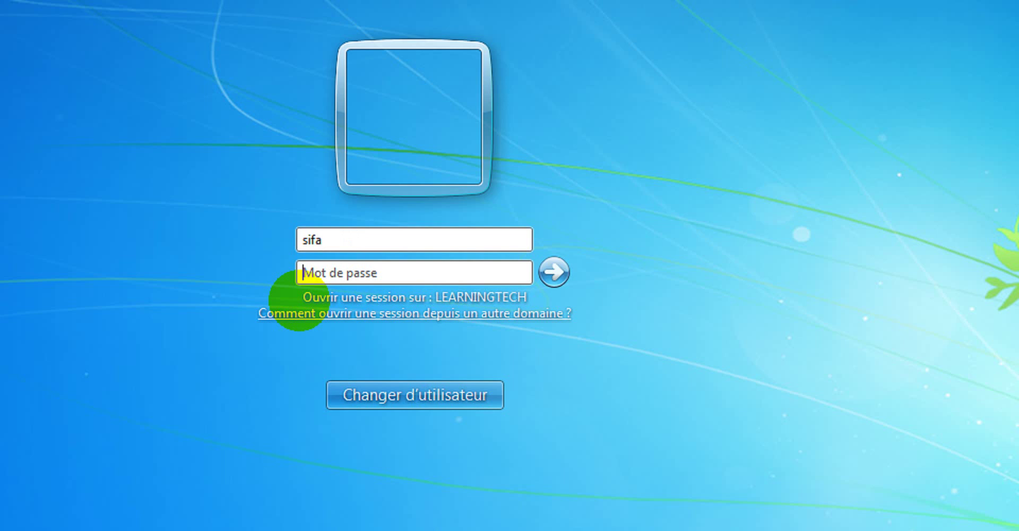
type("p@ssw0rd")
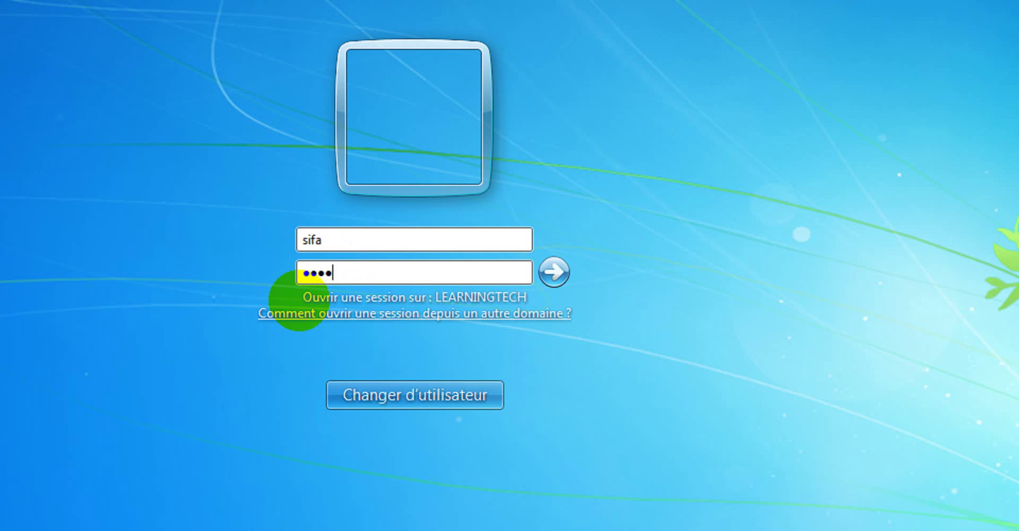
key("Return")
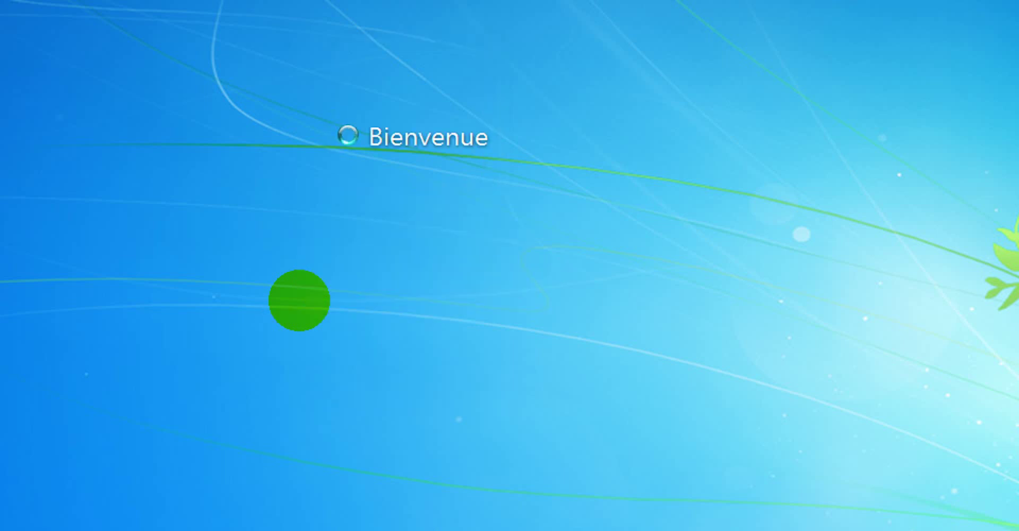
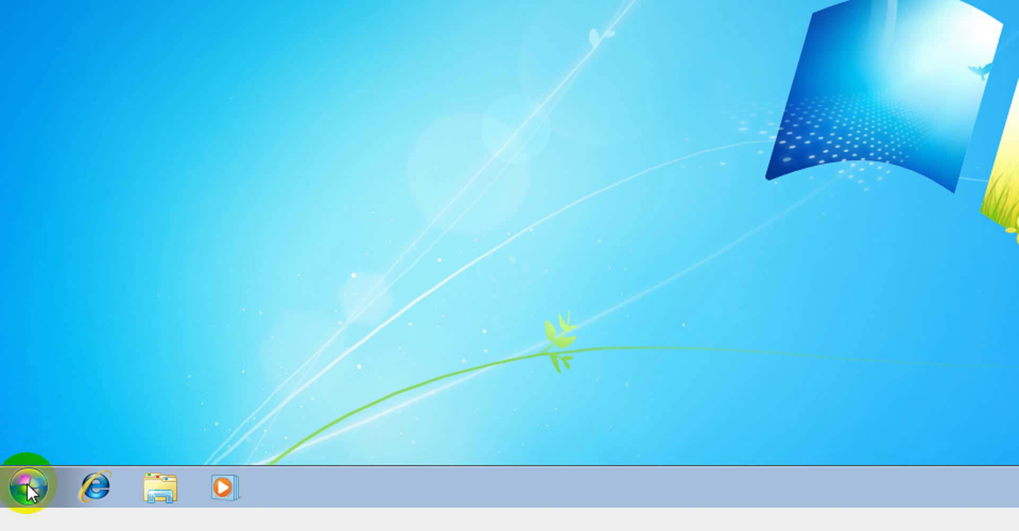
Shut down the Windows 7 guest with Start > Arrêter.
left_click(26, 483)
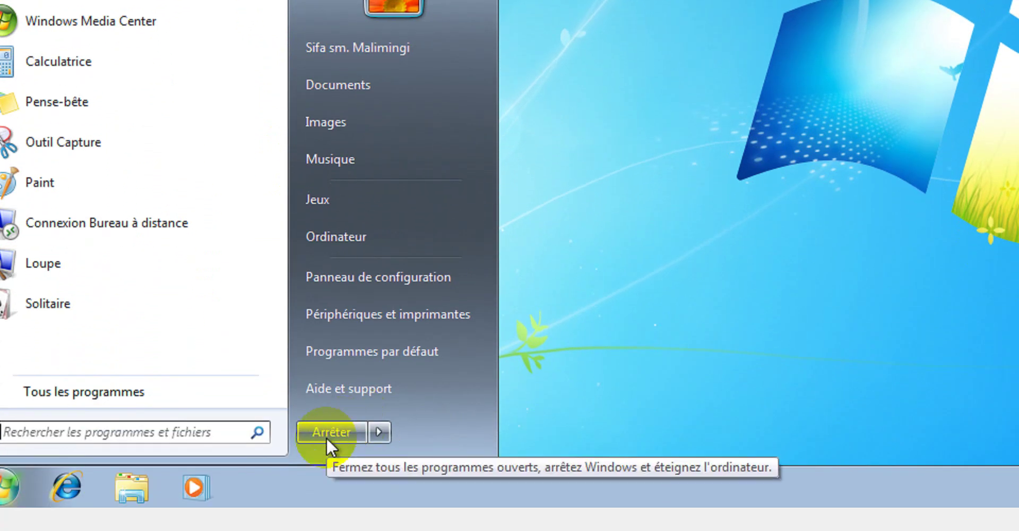
left_click(326, 439)
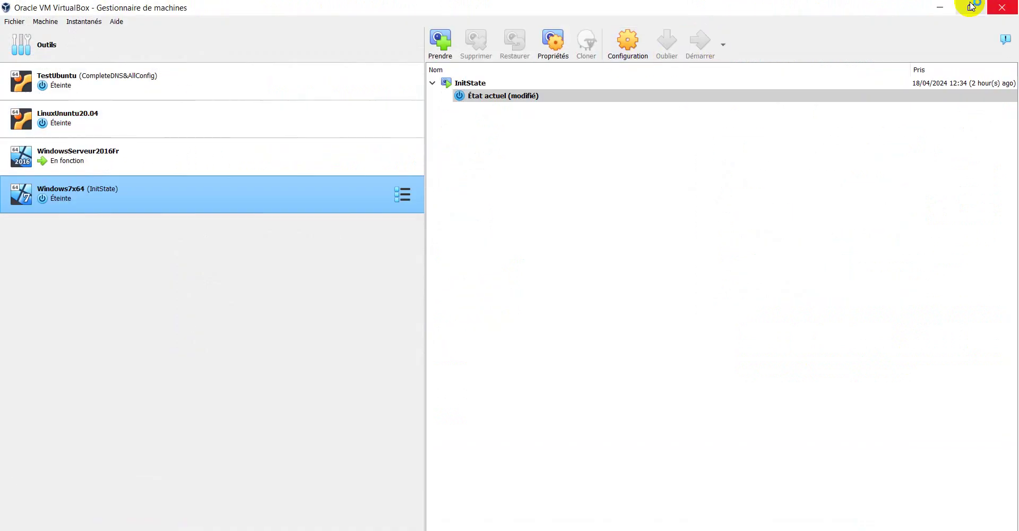
Minimize VirtualBox Manager while the Windows7x64 VM boots to its logon screen.
left_click(940, 7)
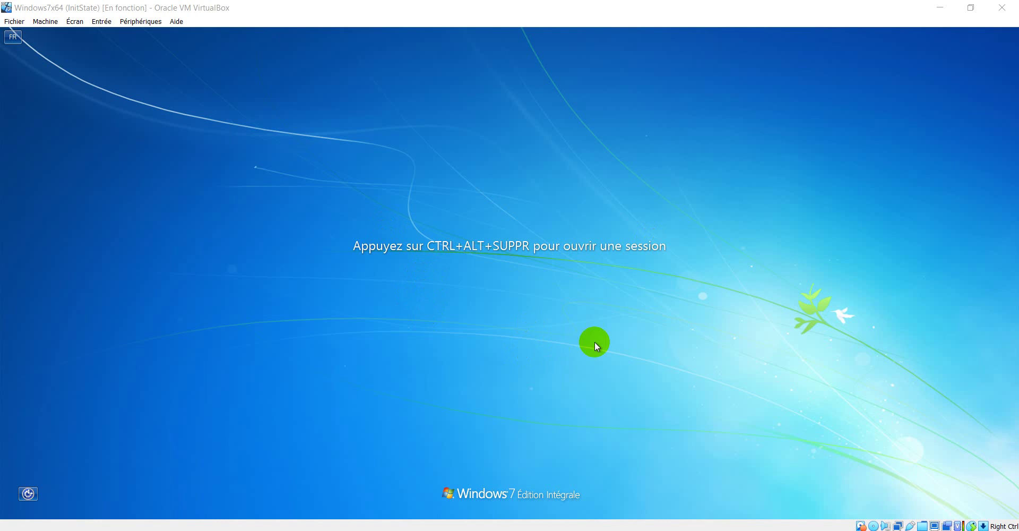
Sign in to Windows 7 with the domain user's password after Ctrl+Alt+Del.
key("ctrl+alt+Delete")
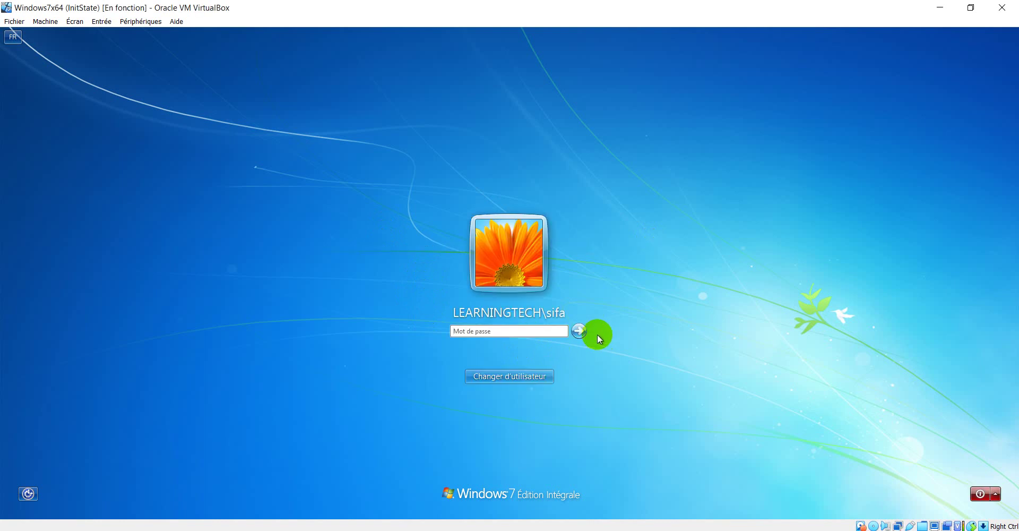
left_click(539, 333)
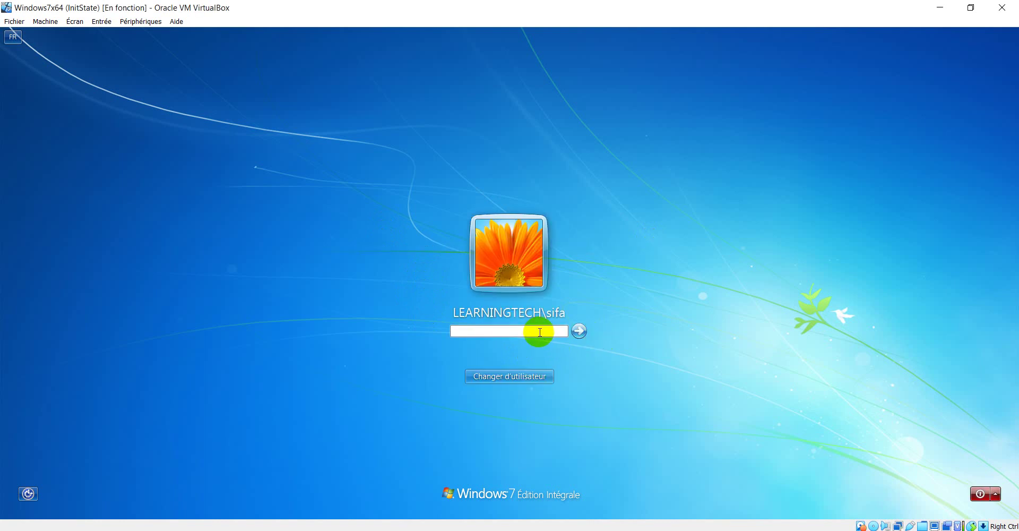
type("p")
type("•••••••")
key("Return")
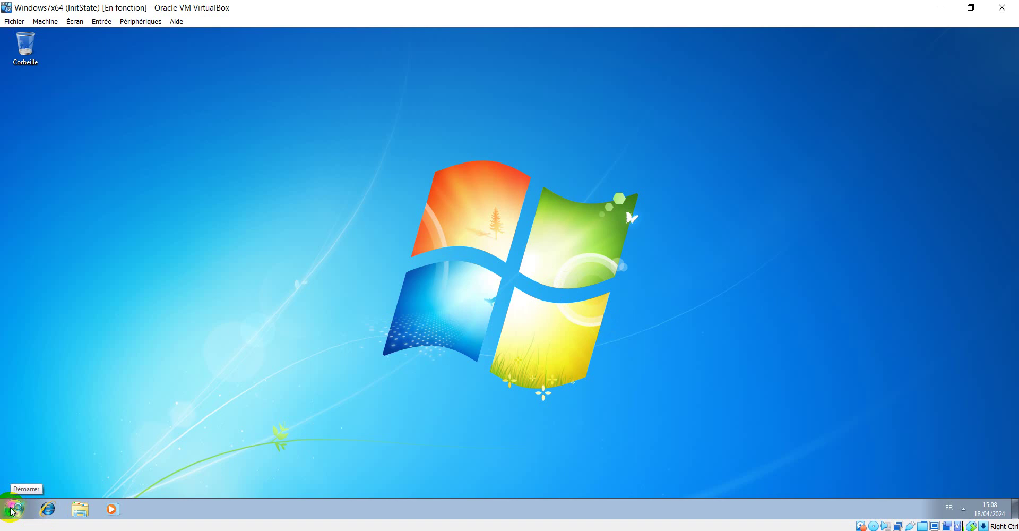
Log the domain user off via Start > Arrêter arrow > Fermer la session.
left_click(399, 530)
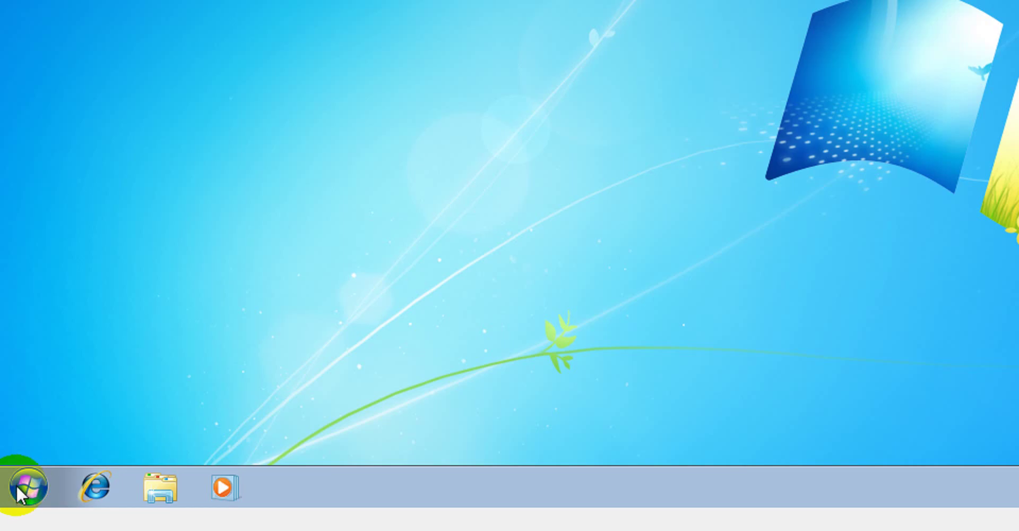
left_click(17, 486)
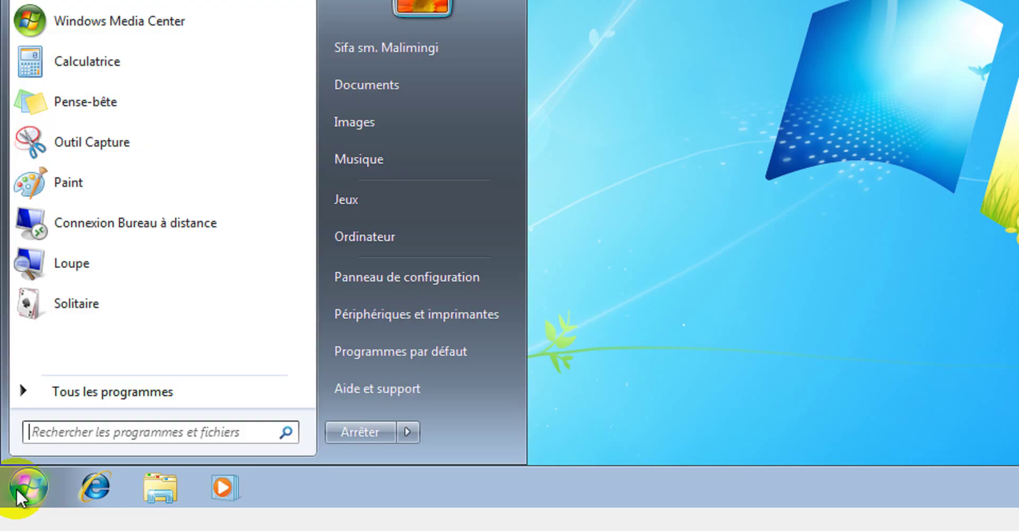
left_click(408, 433)
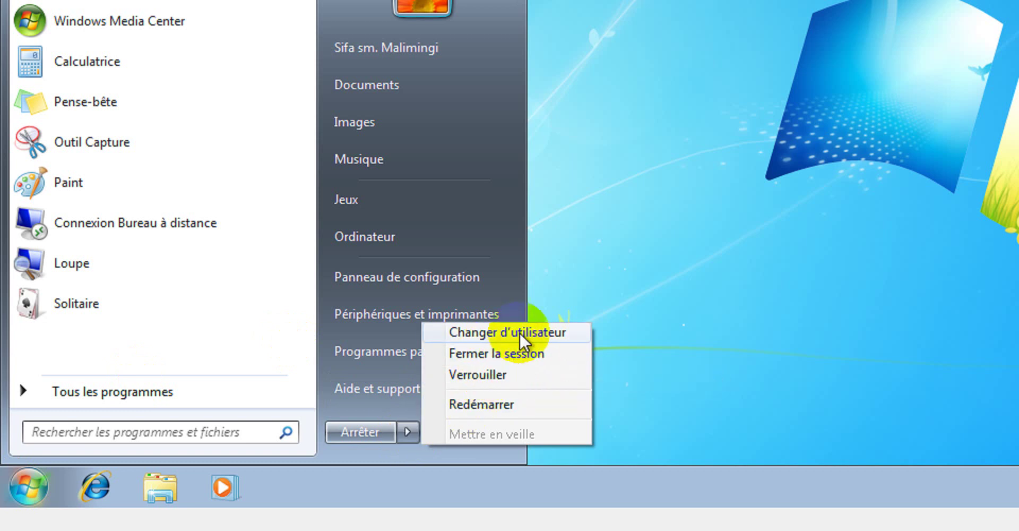
left_click(496, 352)
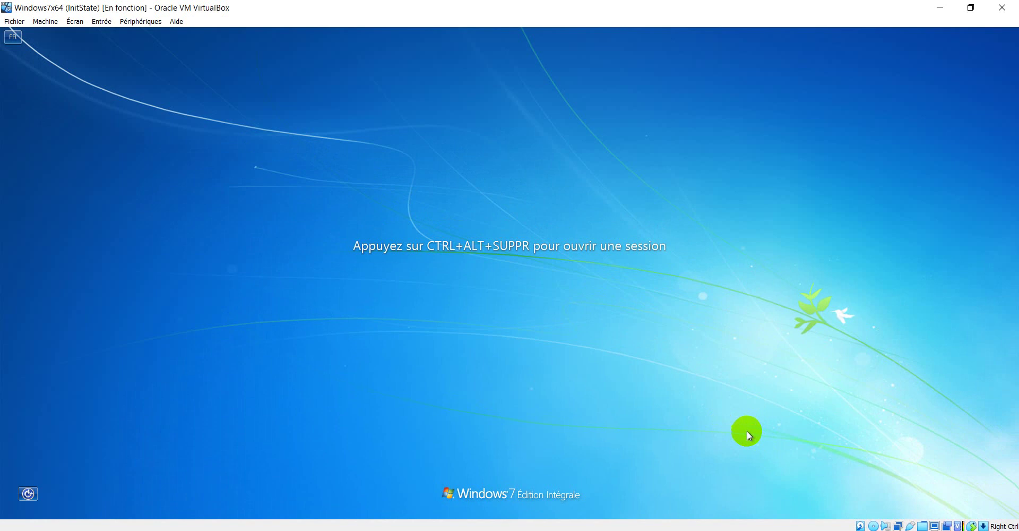
Sign in through Autre utilisateur with the second domain user's name and password.
key("ctrl+alt+Delete")
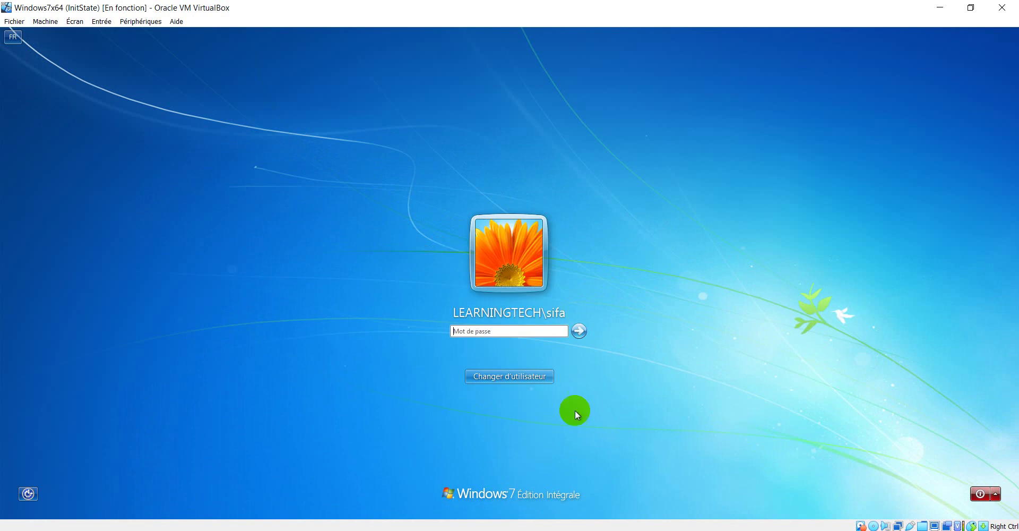
left_click(533, 378)
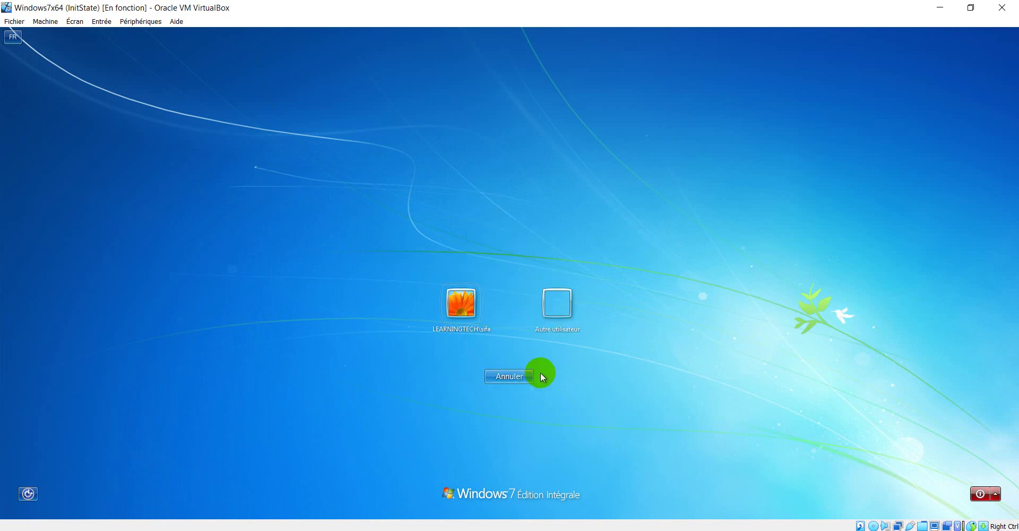
left_click(562, 318)
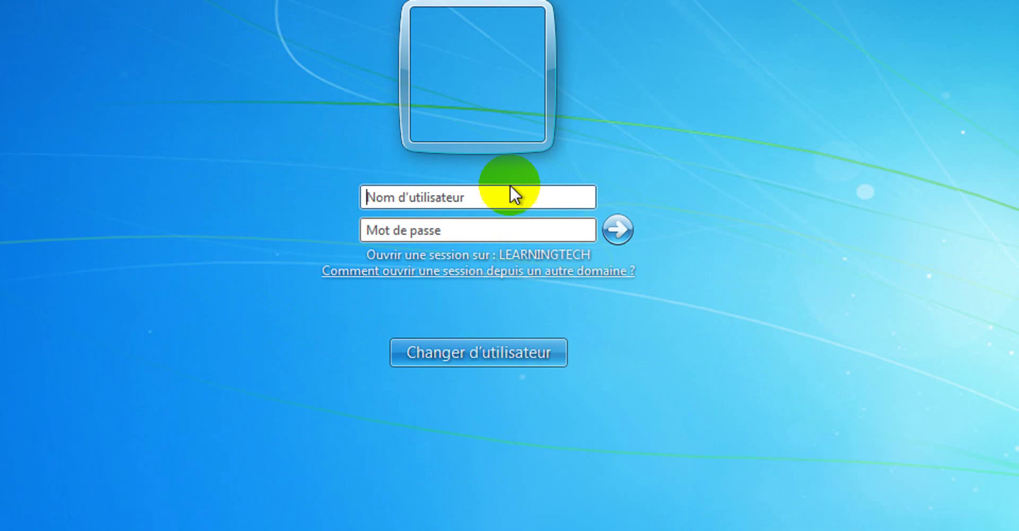
left_click(435, 225)
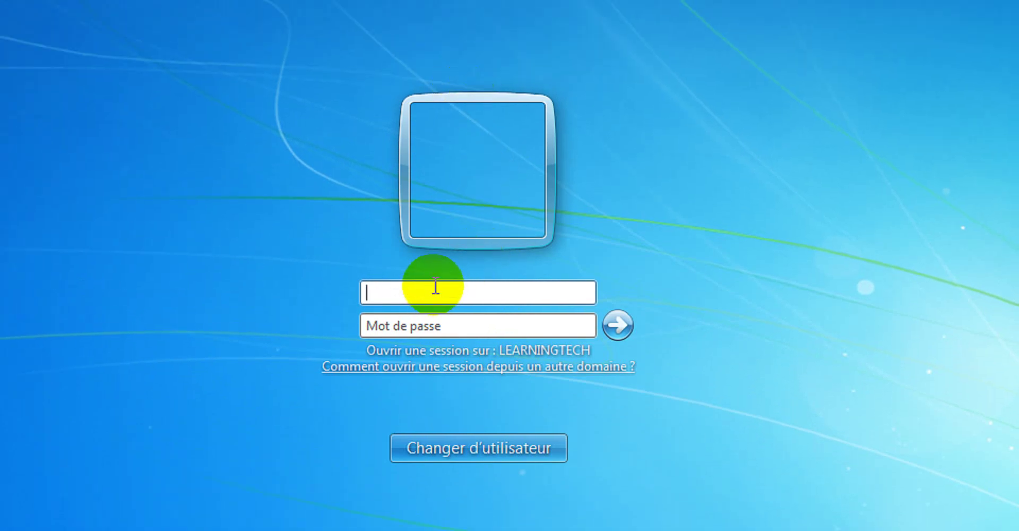
type("pqtrick")
key("BackSpace")
key("BackSpace")
key("BackSpace")
key("BackSpace")
key("BackSpace")
key("BackSpace")
type("atrick")
key("Tab")
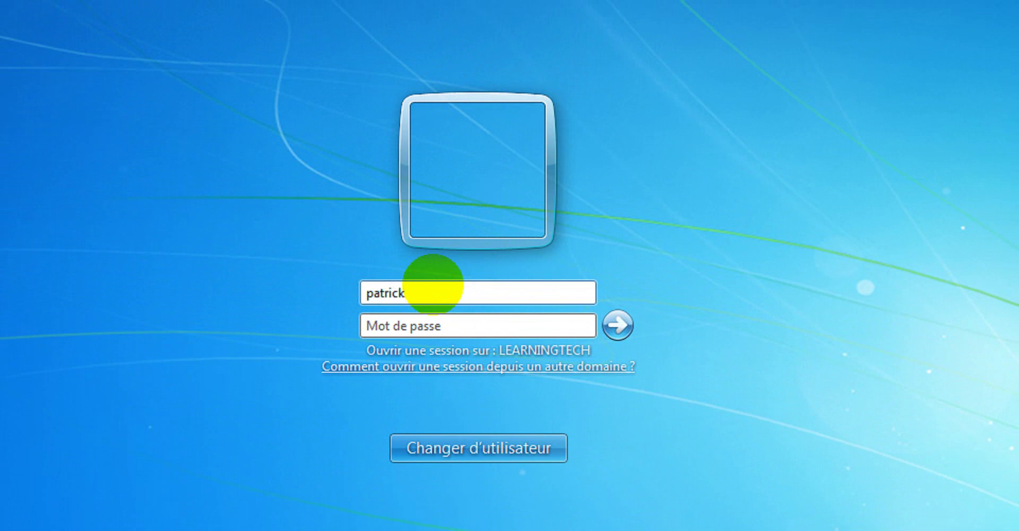
type("•")
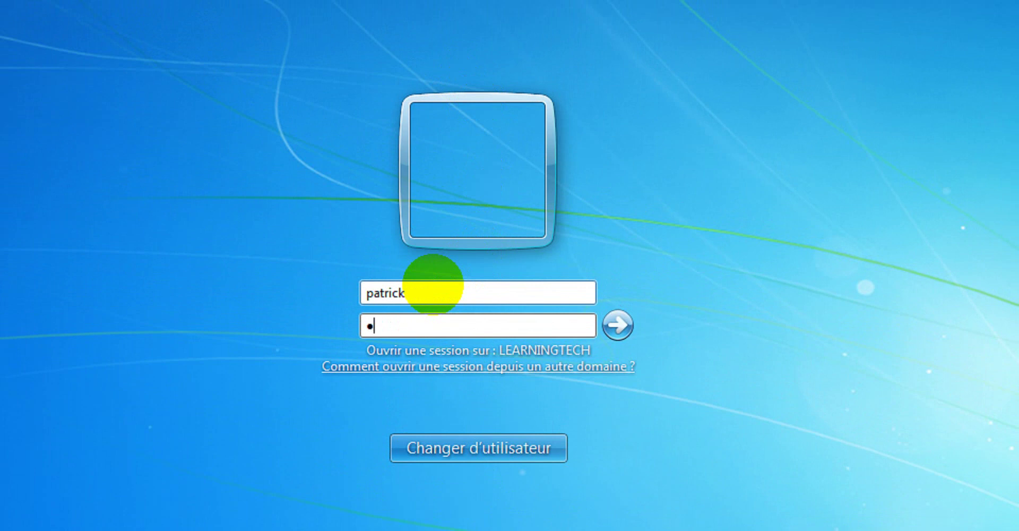
type("•••••••")
key("Return")
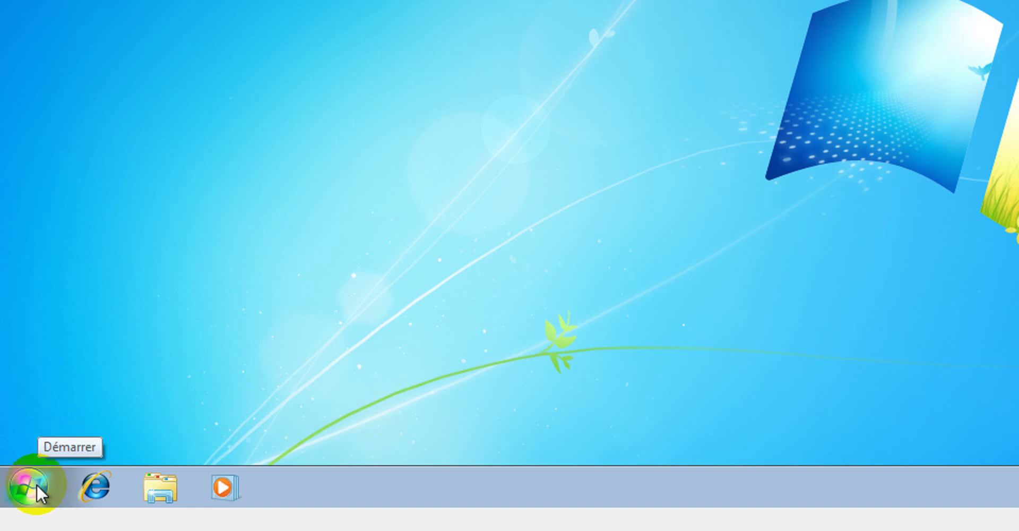
Shut Windows 7 down again with Start > Arrêter.
left_click(33, 483)
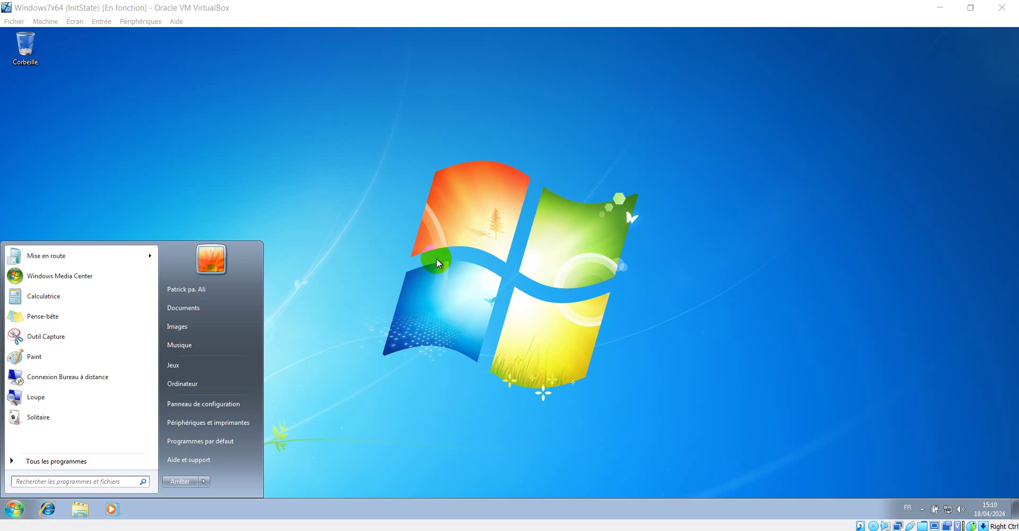
left_click(460, 282)
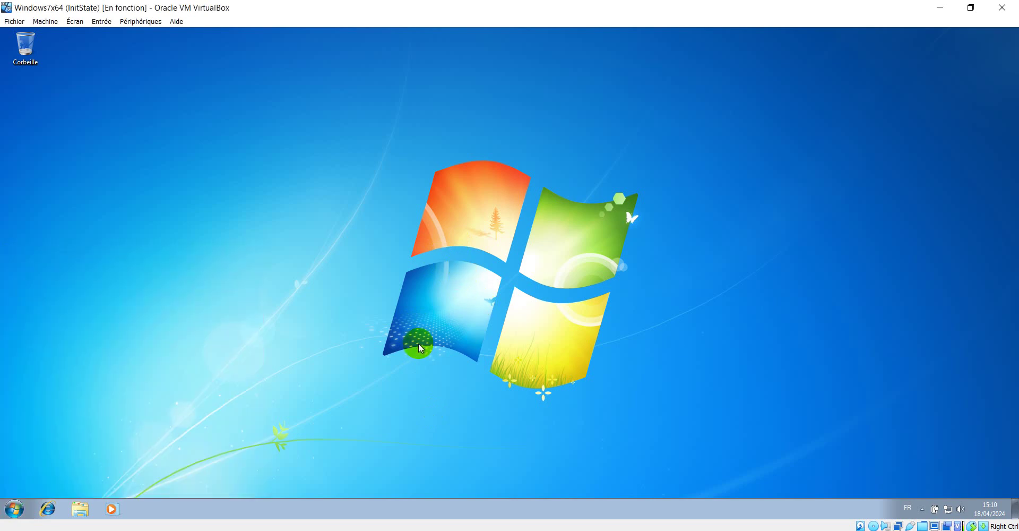
left_click(14, 509)
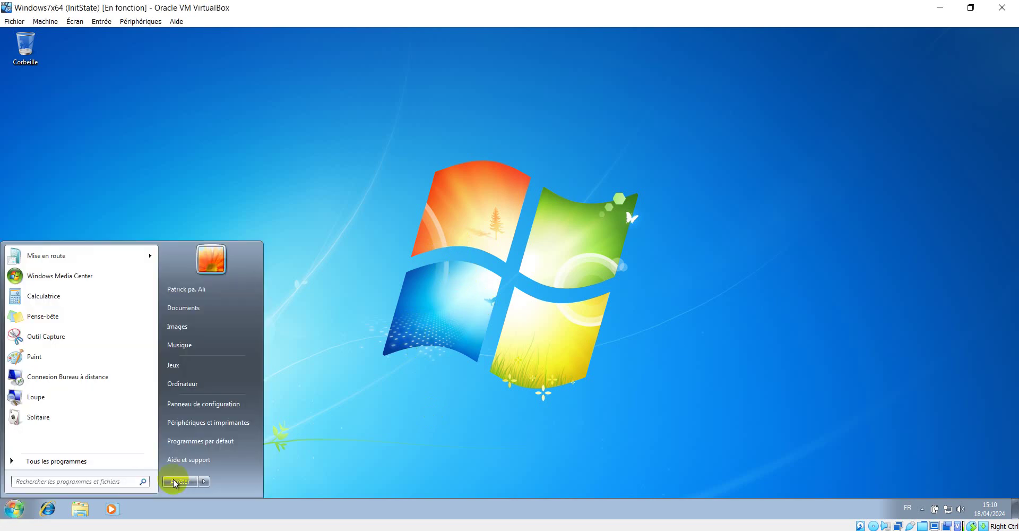
left_click(179, 481)
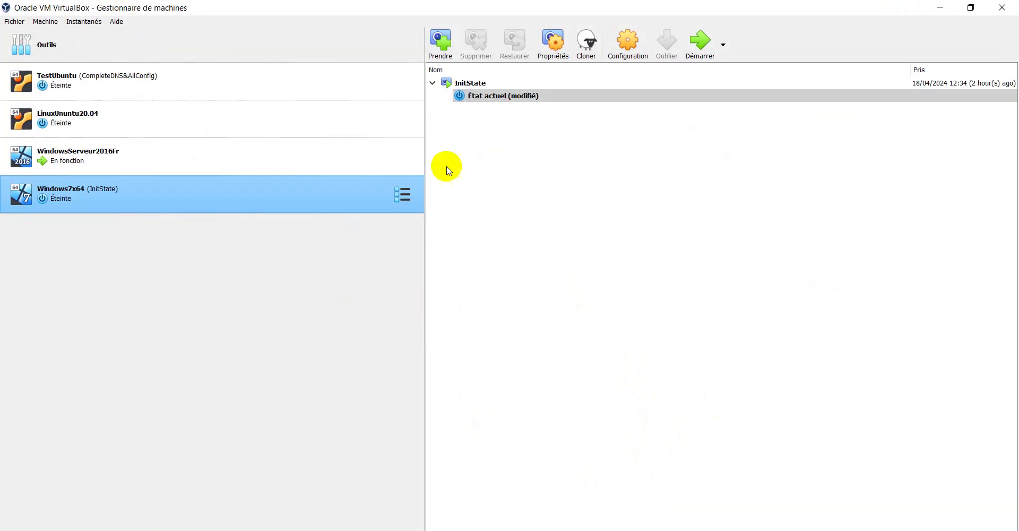
Restart the Windows 7 VM and refresh the learningtech.cd Computers container.
left_click(698, 47)
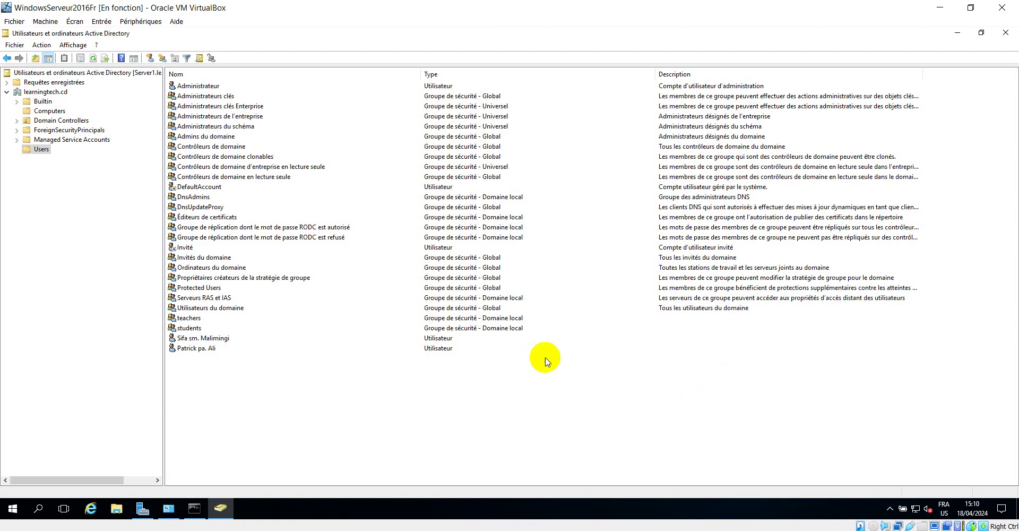
left_click(46, 112)
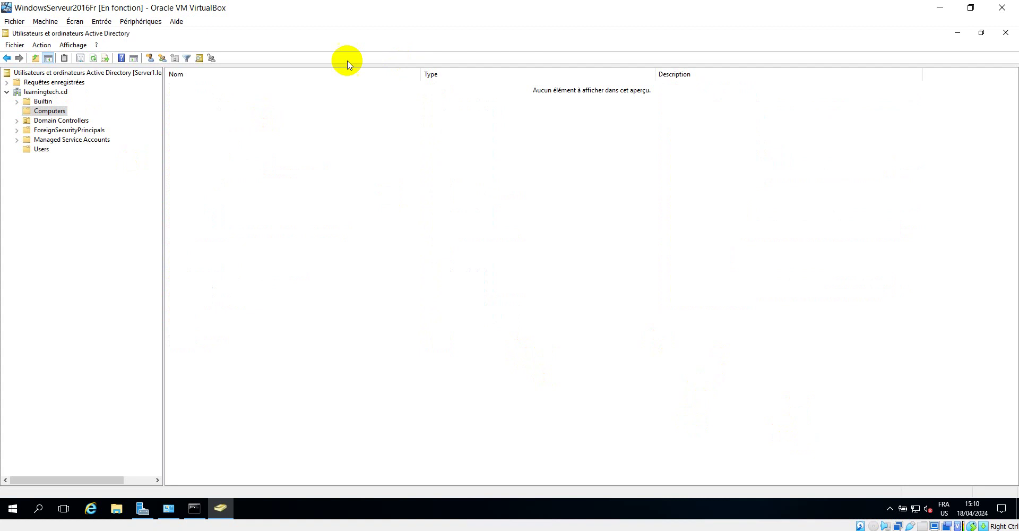
left_click(92, 59)
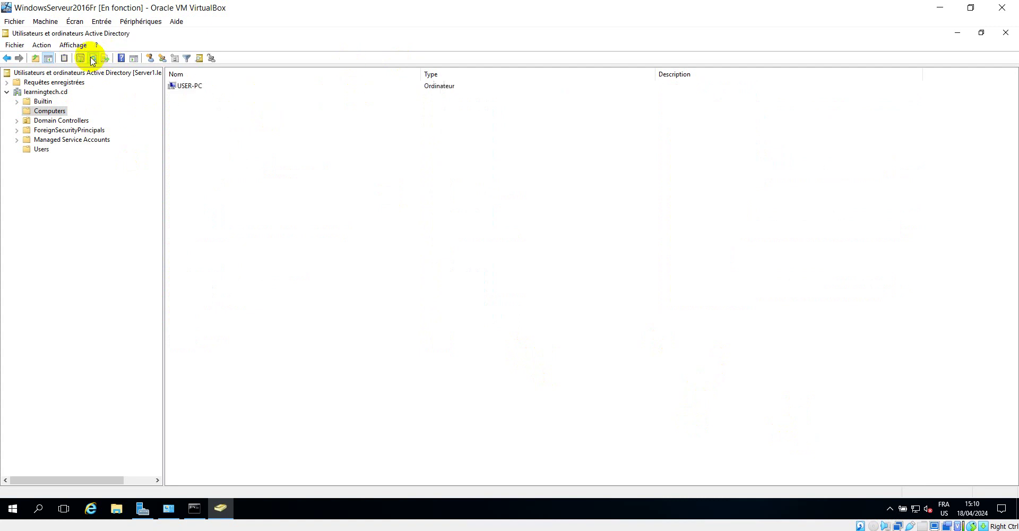
Select the USER-PC computer account and bring up its context menu.
left_click(187, 87)
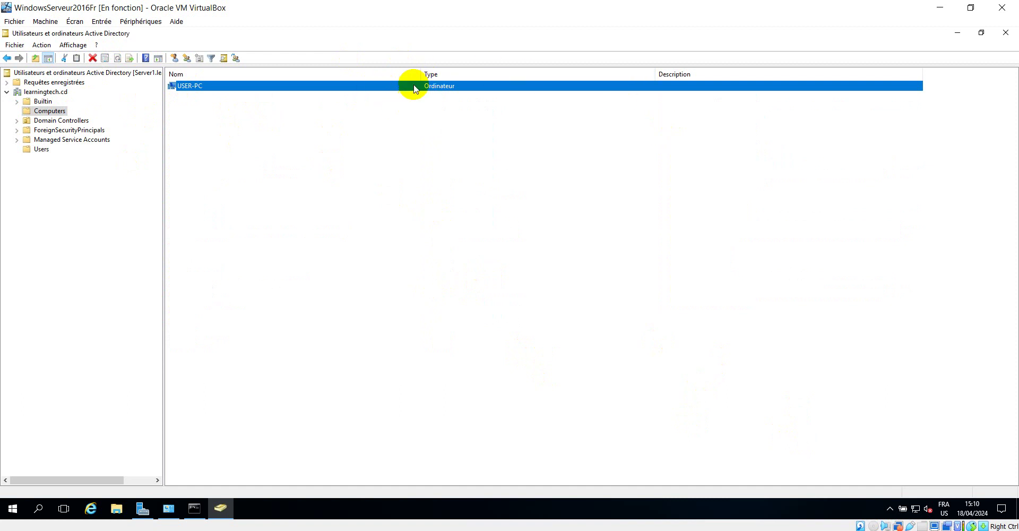
right_click(345, 87)
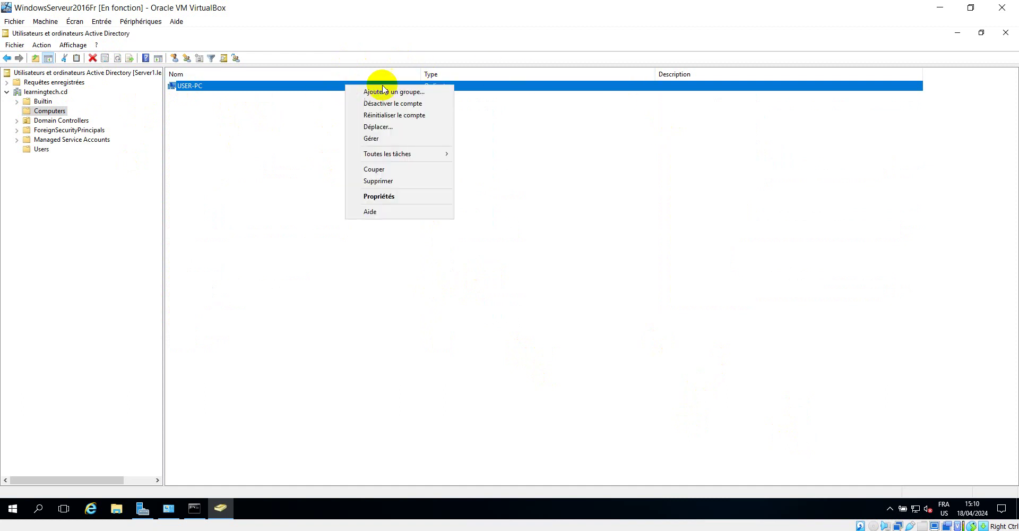
left_click(567, 380)
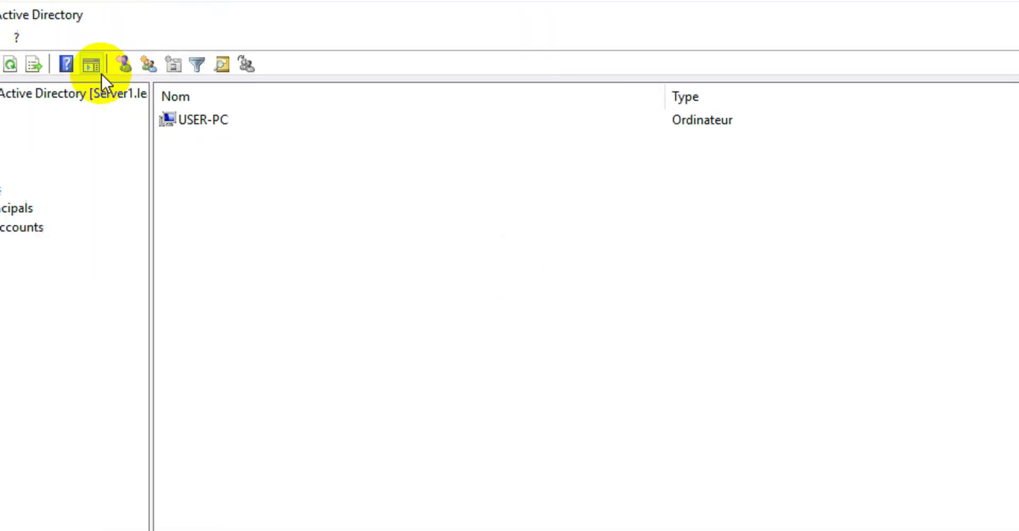
left_click(196, 120)
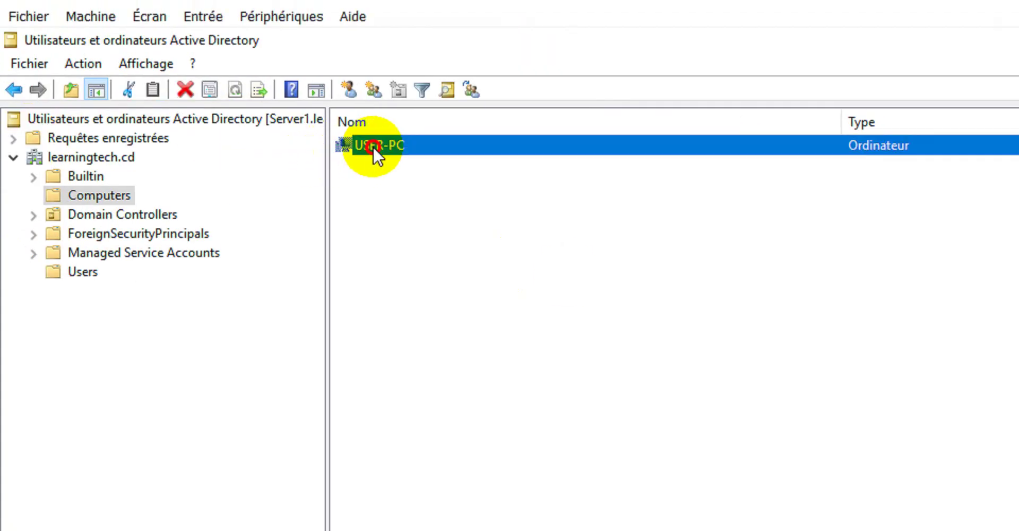
right_click(373, 145)
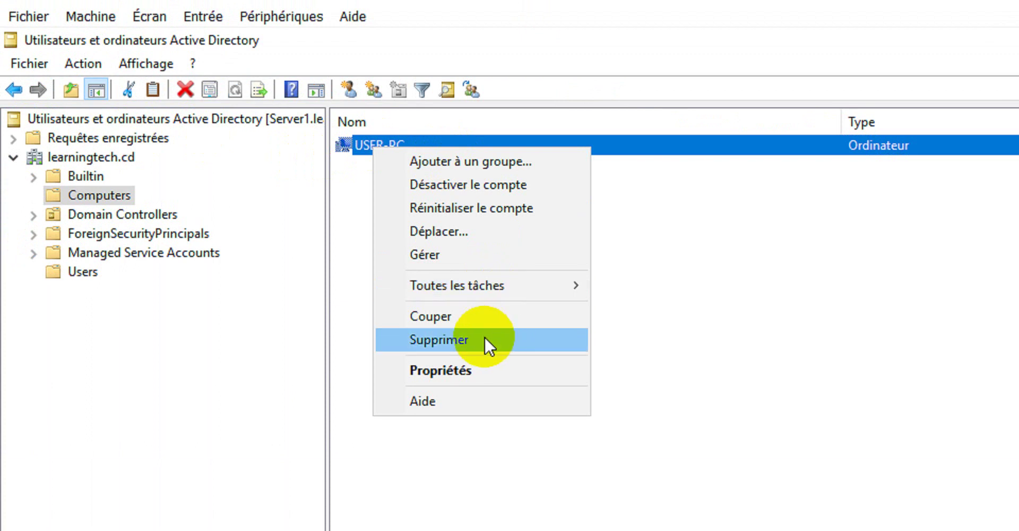
left_click(487, 371)
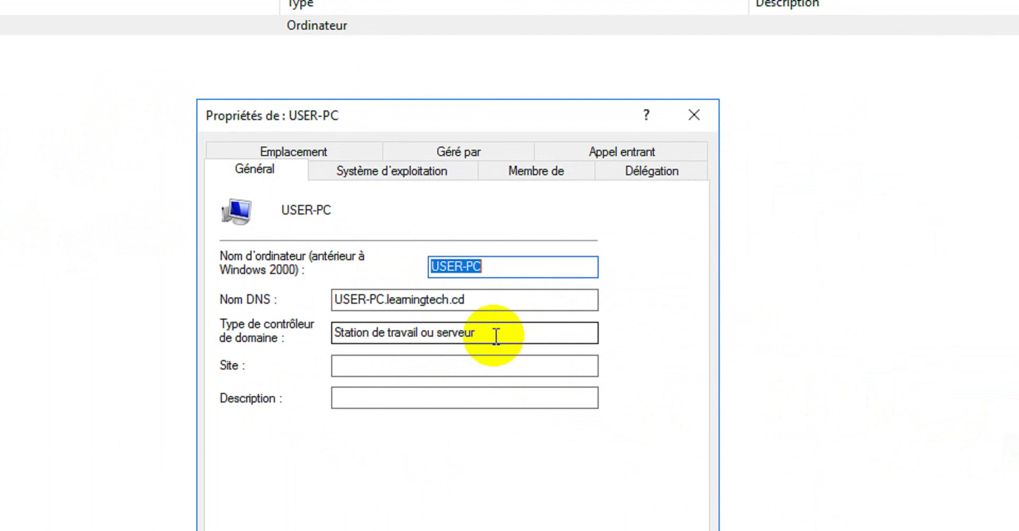
left_click_drag(494, 334, 325, 338)
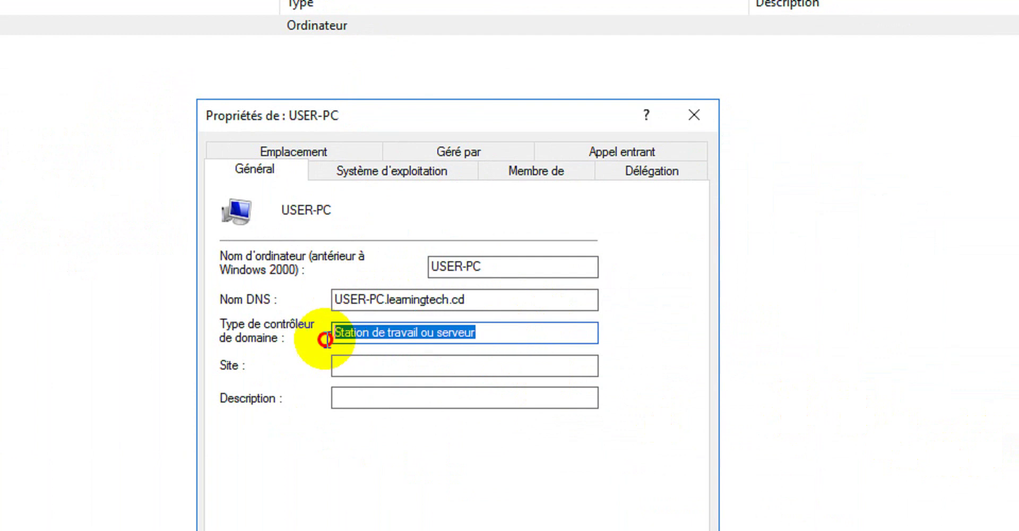
left_click(380, 167)
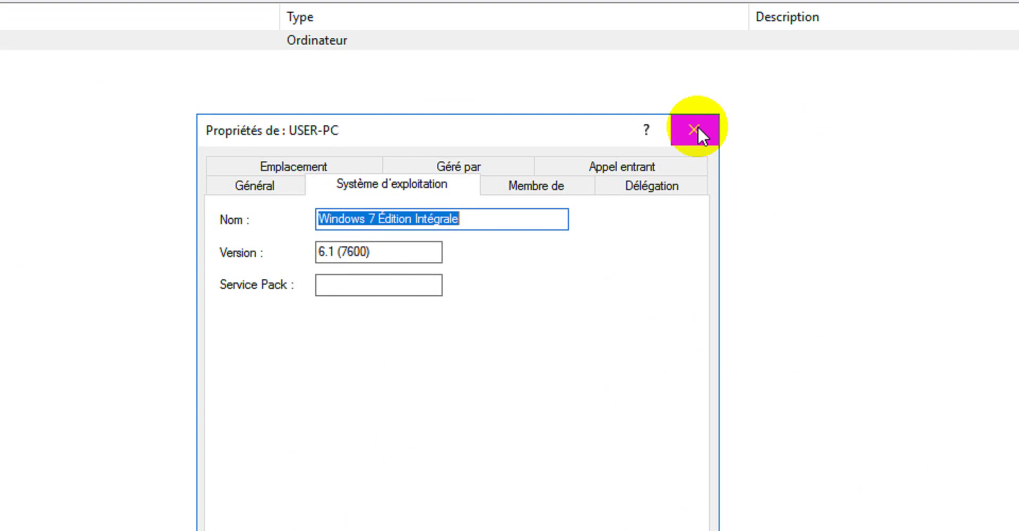
left_click(536, 191)
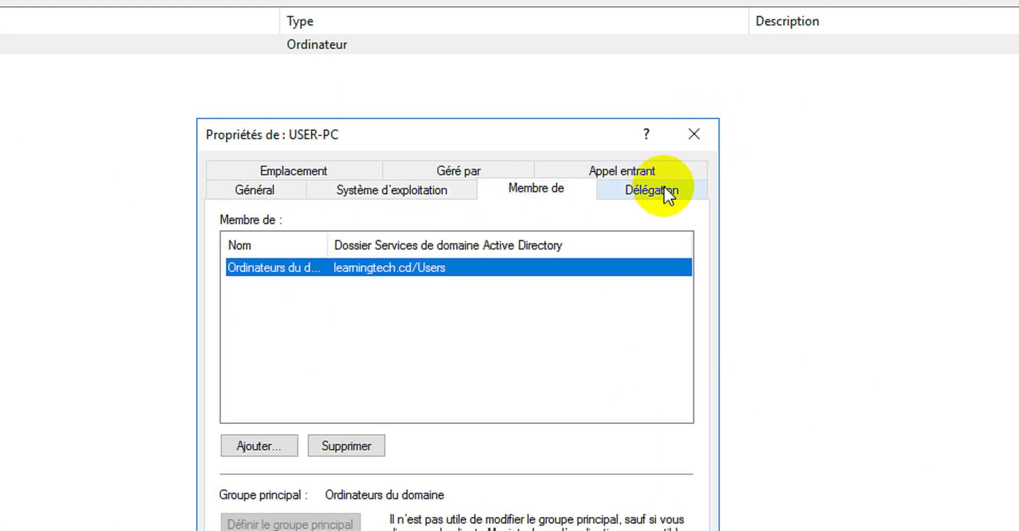
left_click(664, 191)
left_click(634, 169)
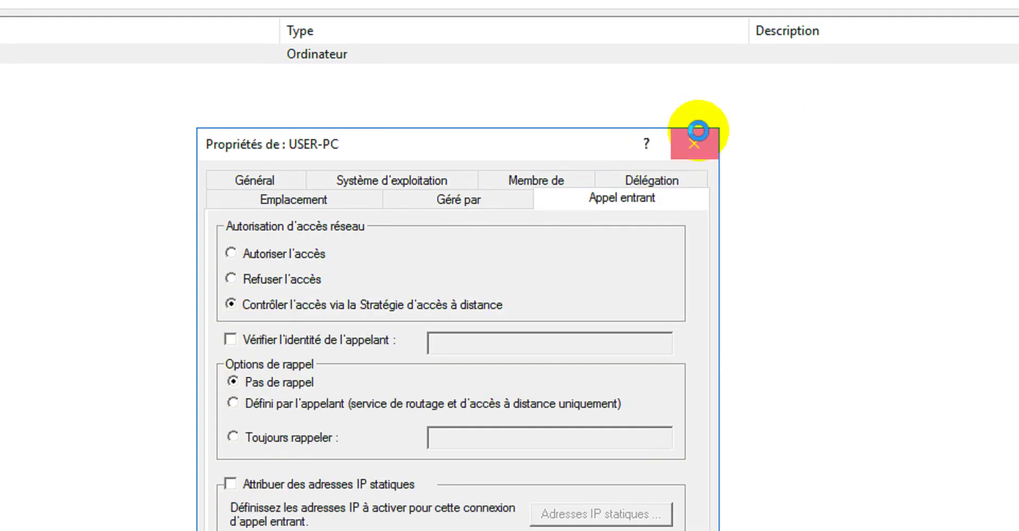
left_click(693, 133)
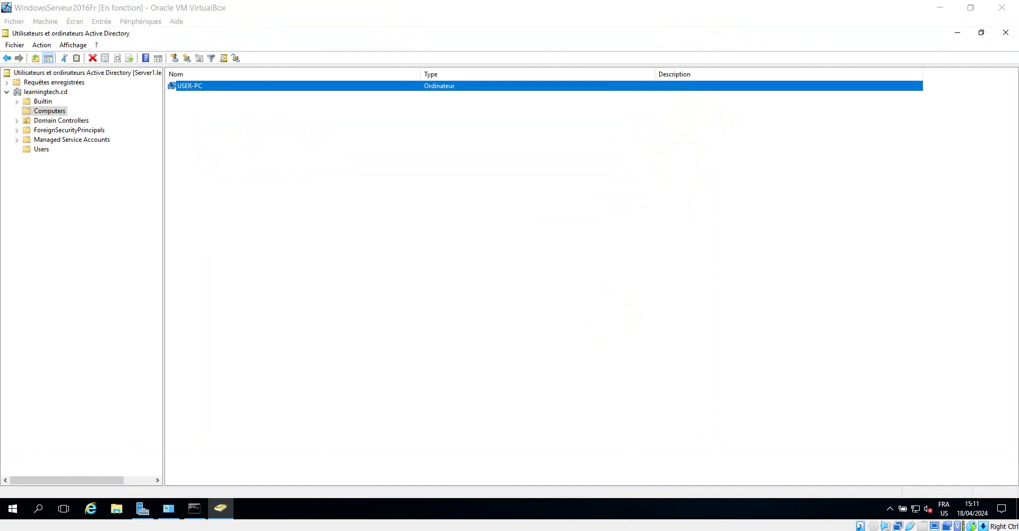
Log on to the Windows 7 VM with the domain account's password.
mouse_move(234, 526)
left_click(306, 496)
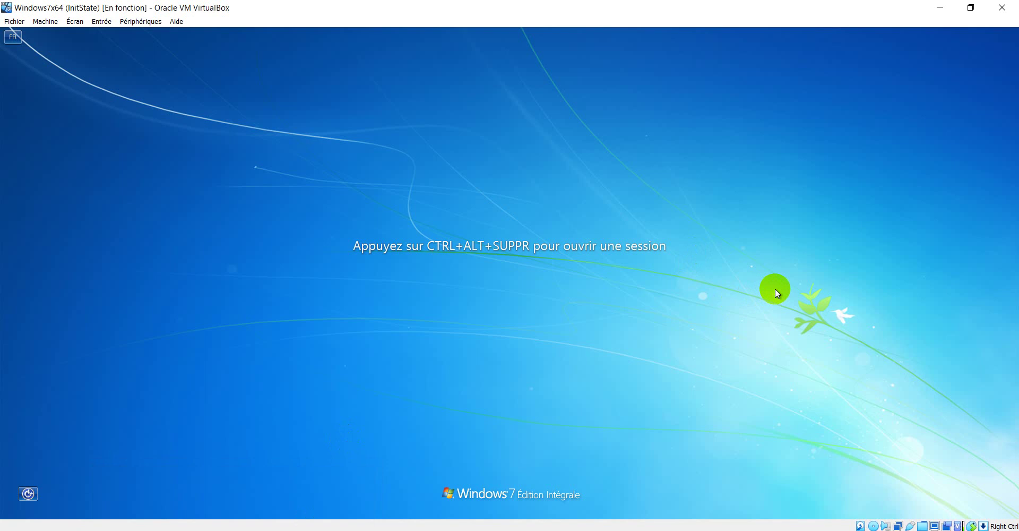
key("ctrl+alt+Delete")
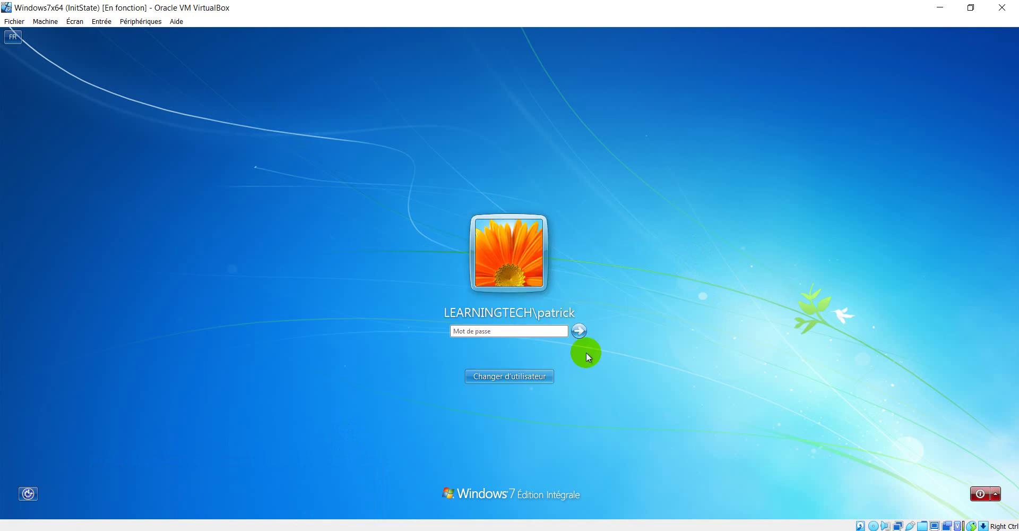
type("P")
key("Return")
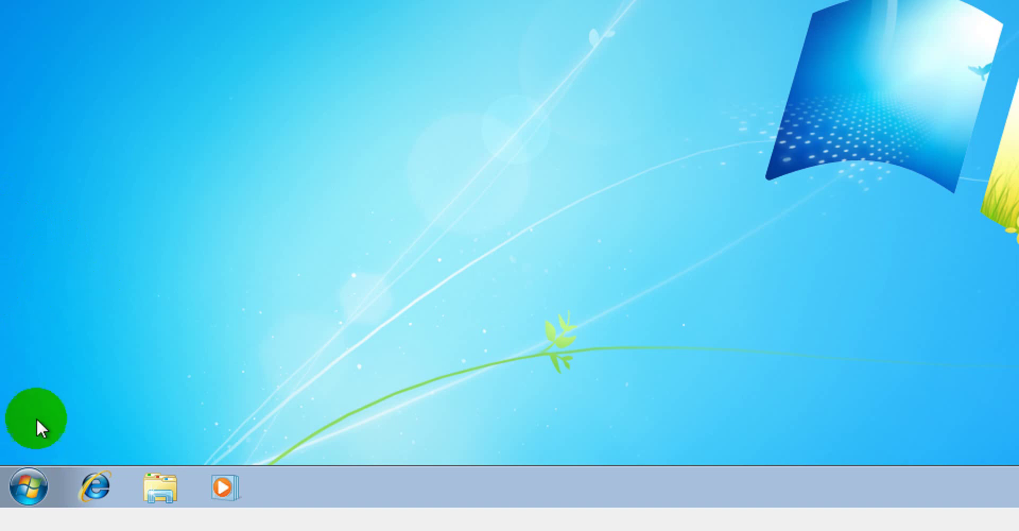
Open Ordinateur > Propriétés and confirm the full name User-PC.learningtech.cd.
left_click(21, 484)
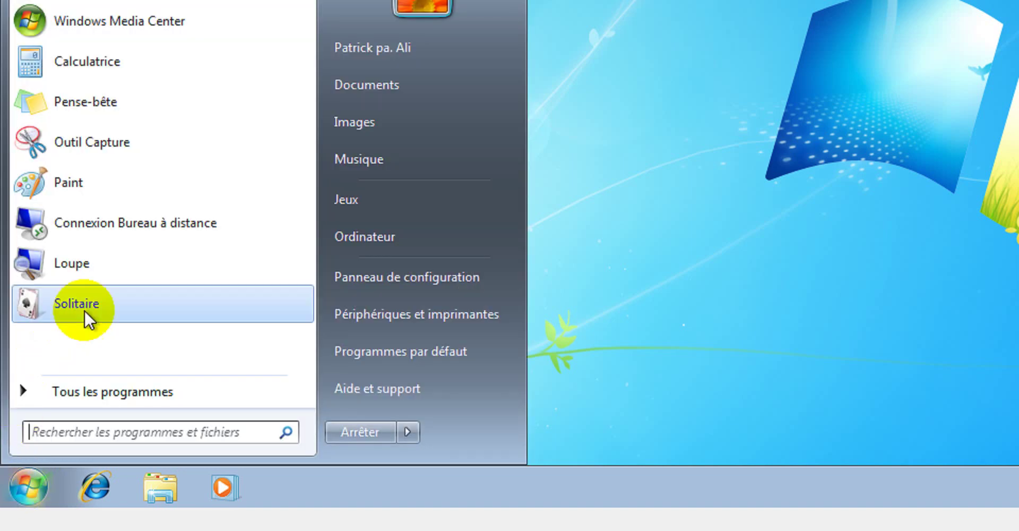
right_click(365, 237)
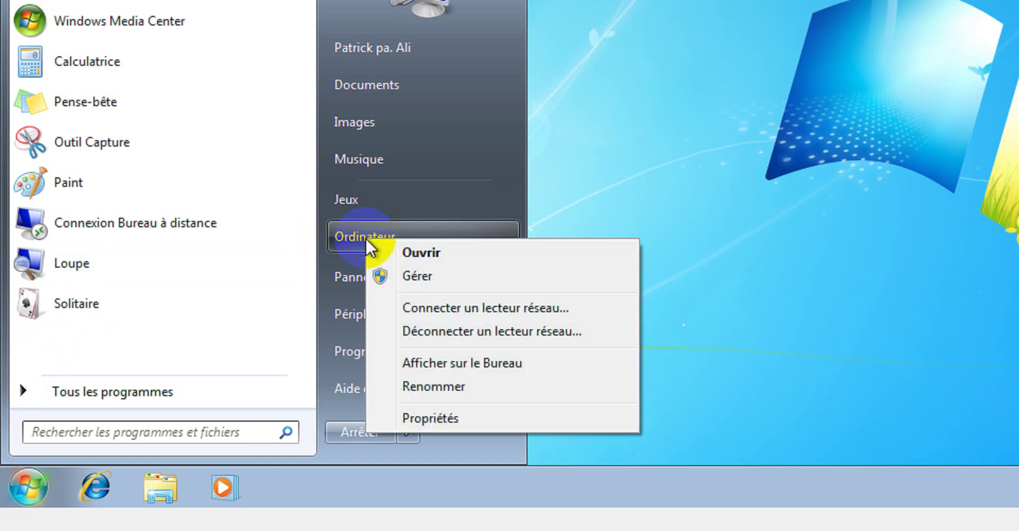
left_click(420, 415)
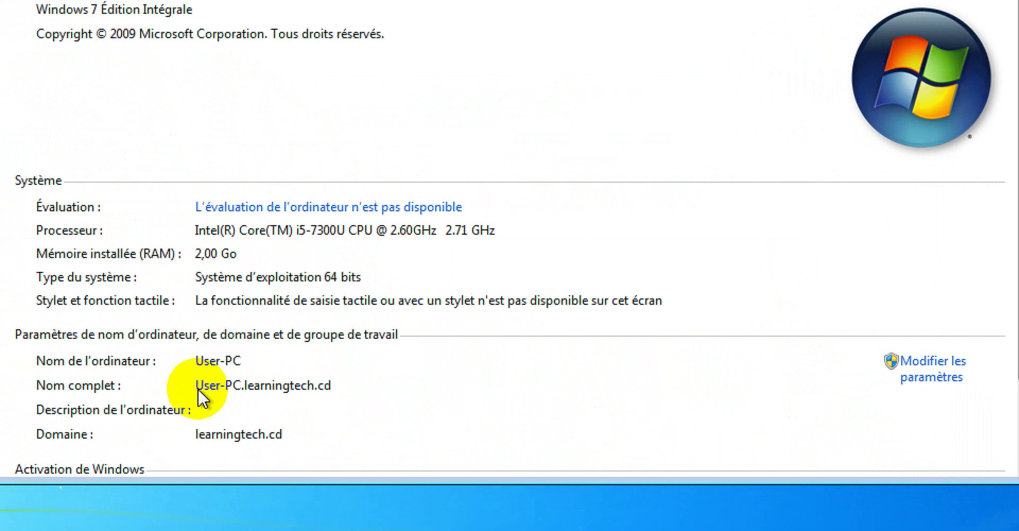
left_click_drag(157, 386, 286, 386)
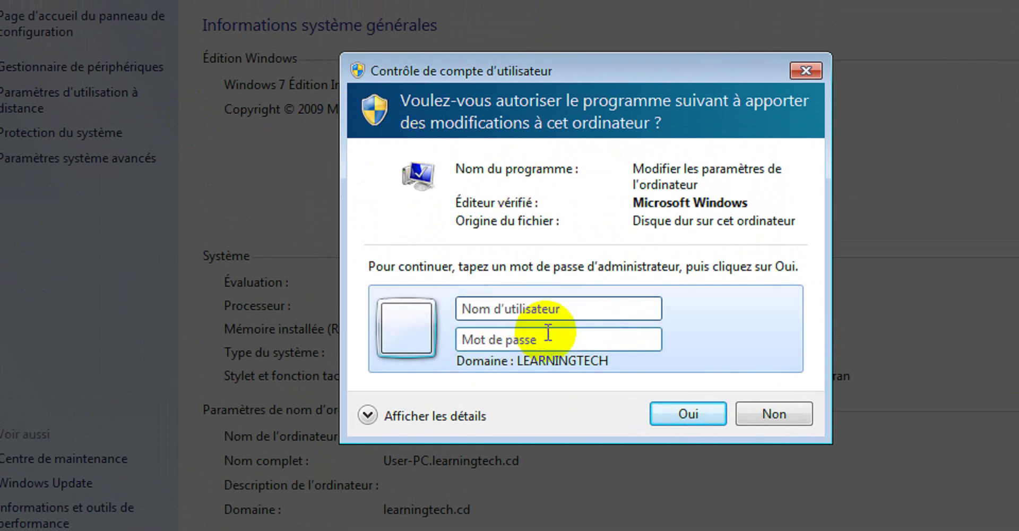
Approve the UAC prompt with the Administrateur account and its password.
left_click(622, 309)
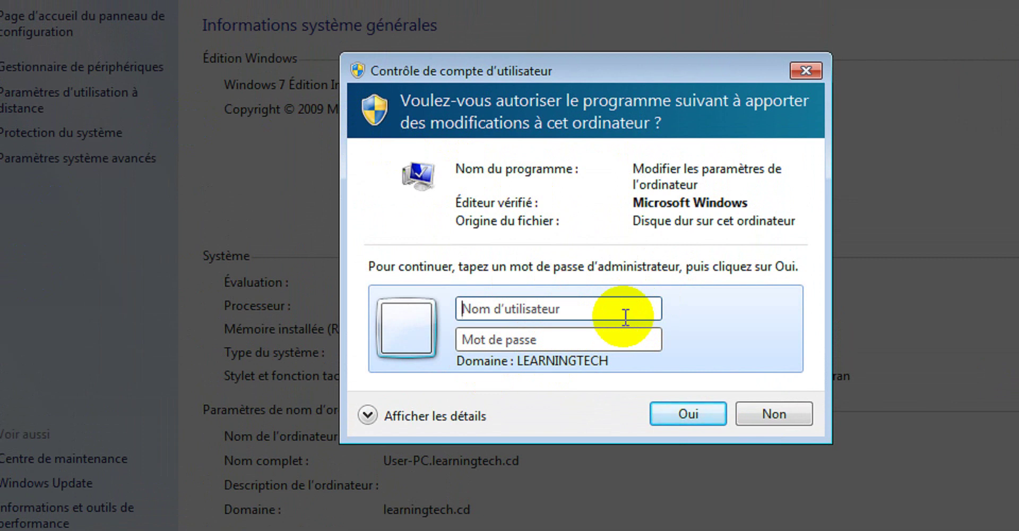
type("A")
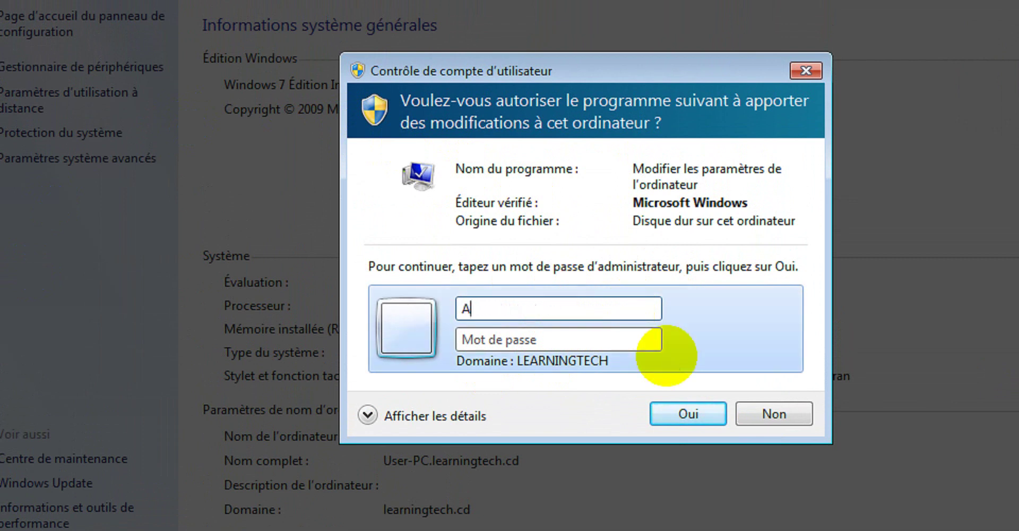
type("dministrateur")
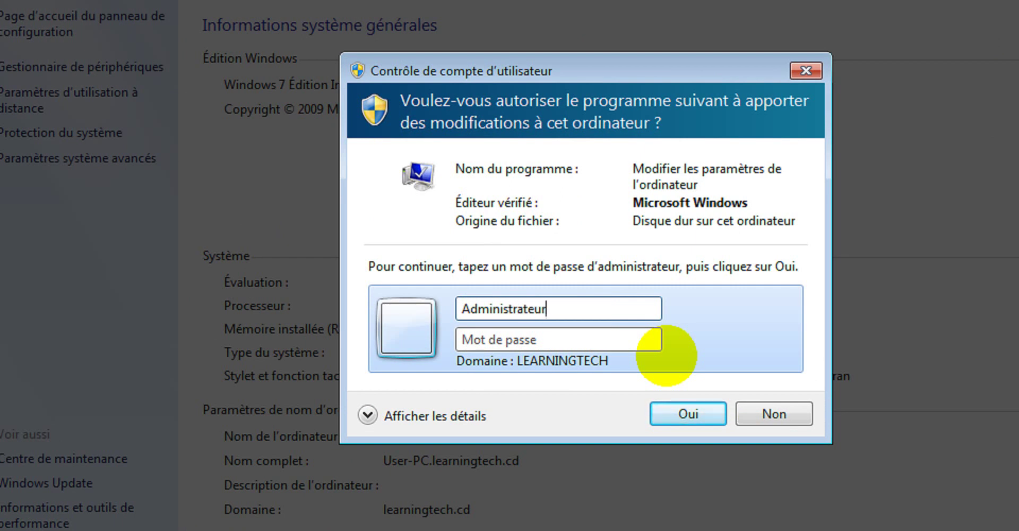
key("Tab")
type("•")
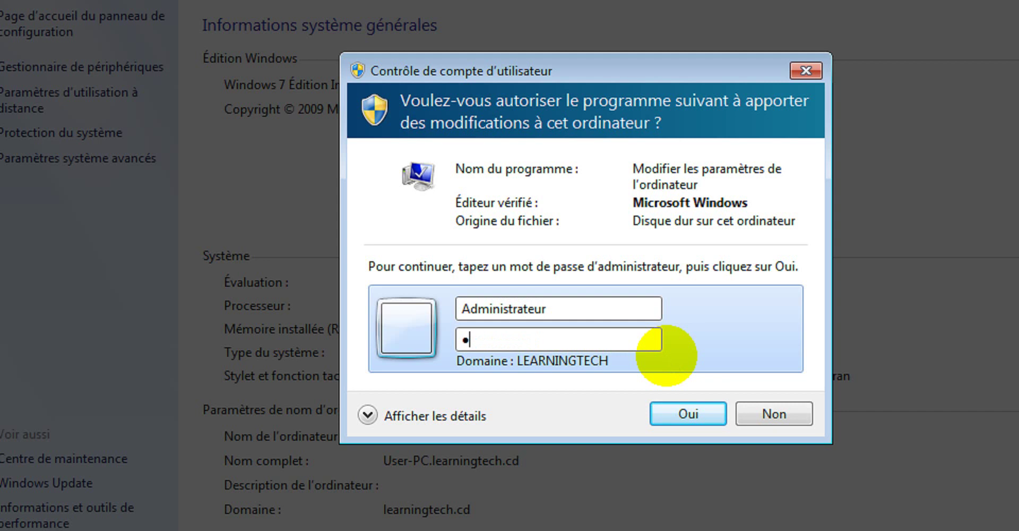
type("•")
key("BackSpace")
type("•••••••")
key("Return")
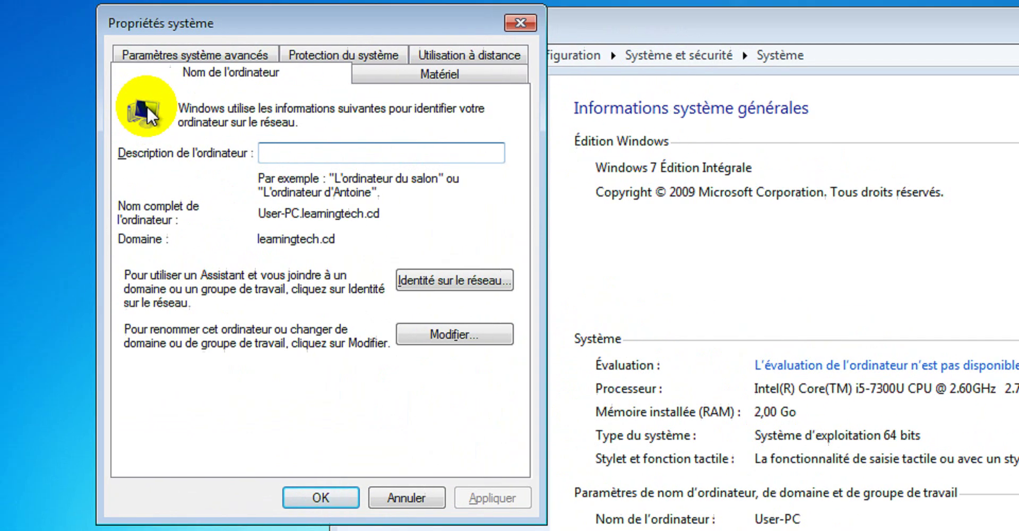
Change membership from learningtech.cd to workgroup WORKGROUP and accept the leave-domain warning.
left_click(506, 330)
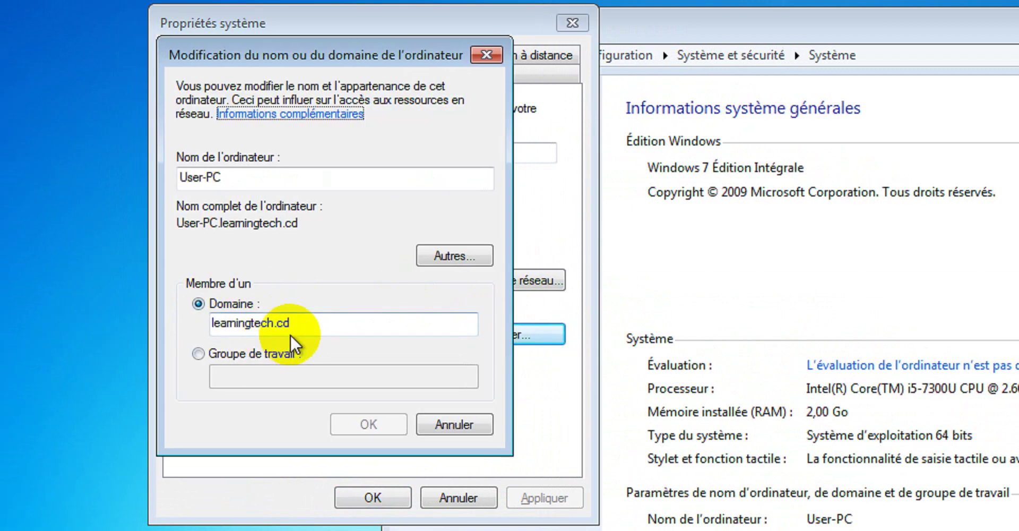
left_click(203, 353)
left_click(262, 377)
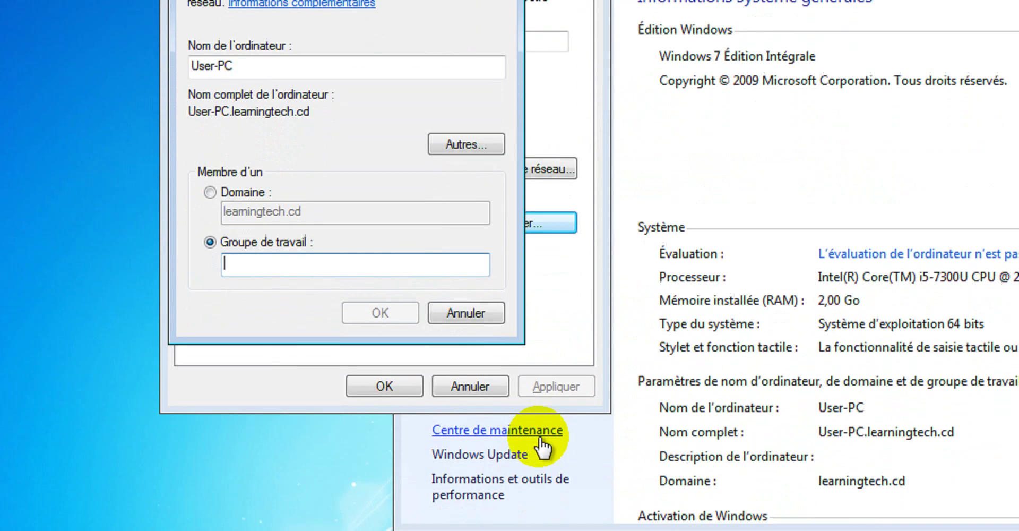
type("ZOR")
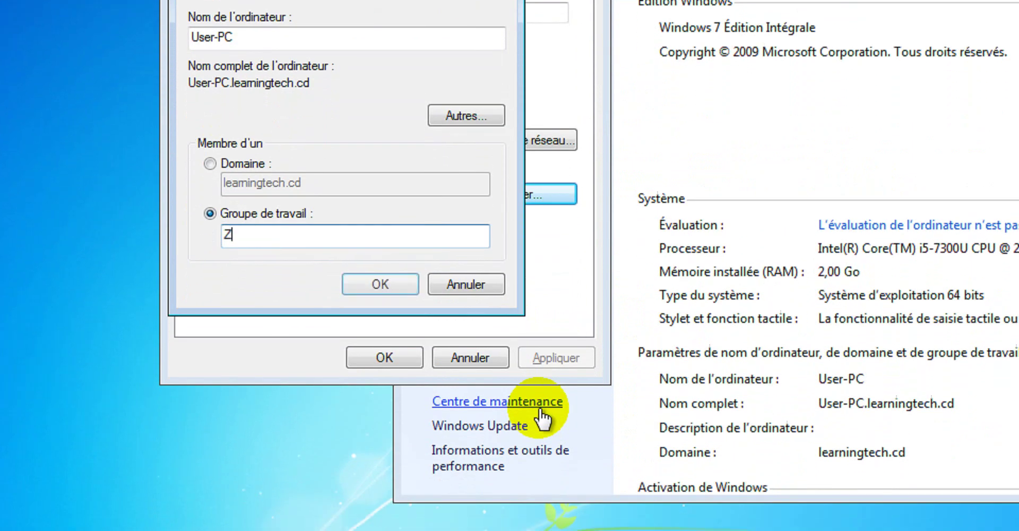
key("BackSpace")
key("BackSpace")
key("BackSpace")
type("WORKGROUP")
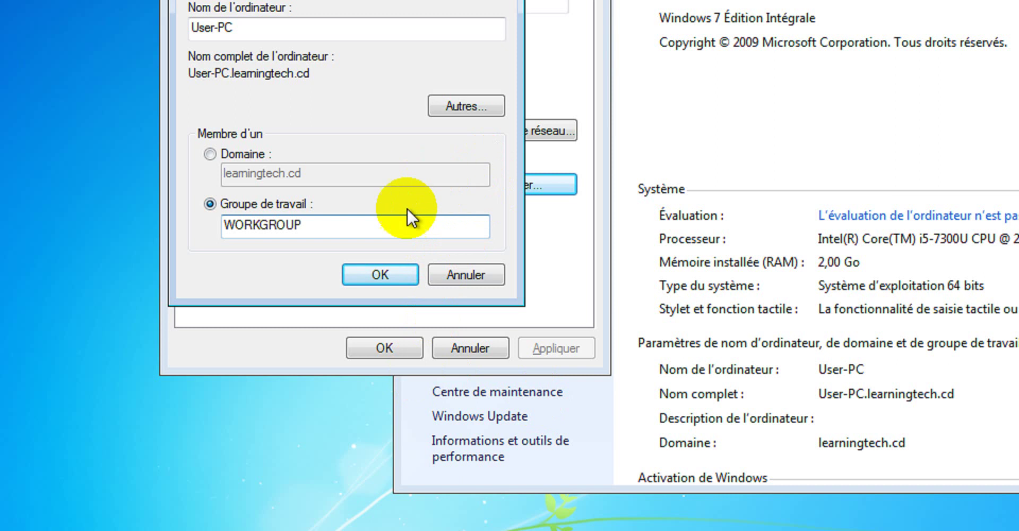
left_click(378, 275)
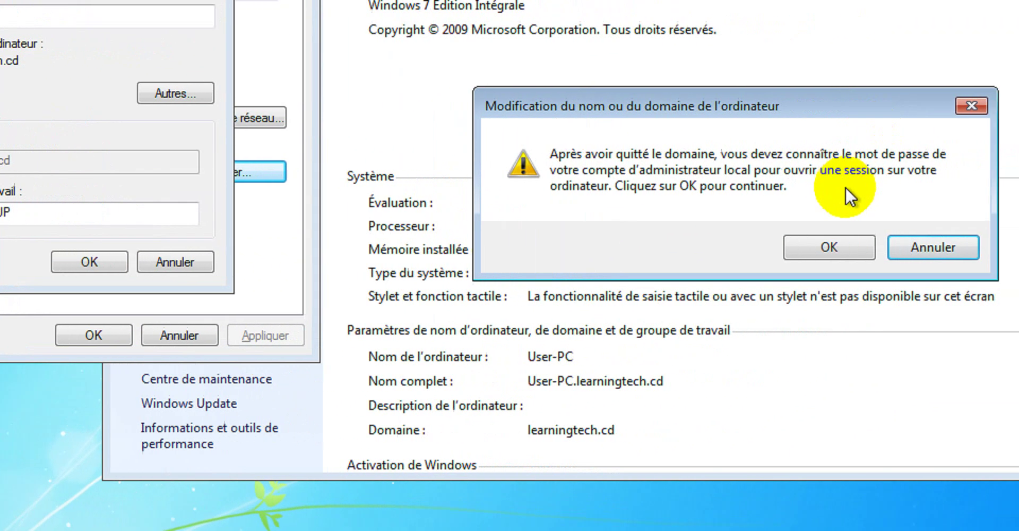
left_click(839, 246)
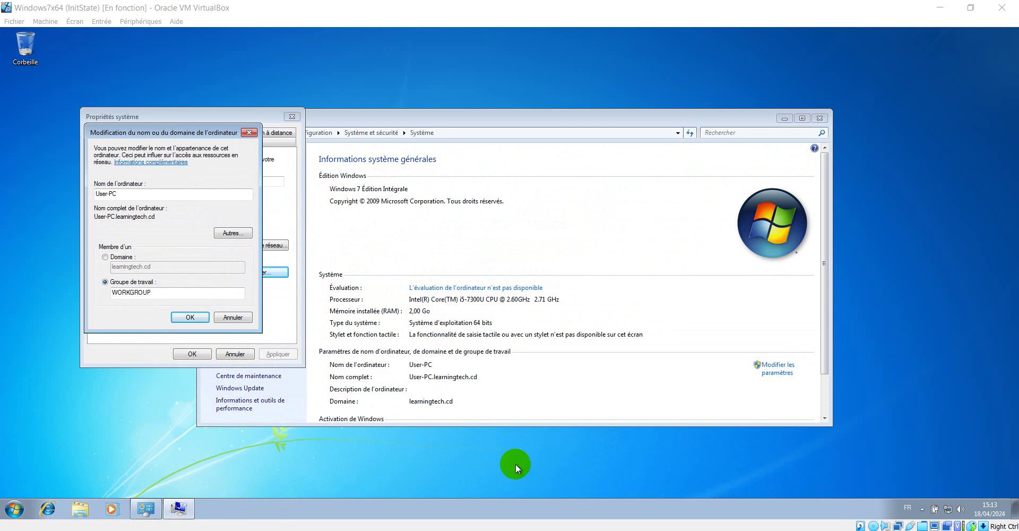
Confirm the move to WORKGROUP, close System Properties, and restart the Windows 7 VM now.
left_click(190, 317)
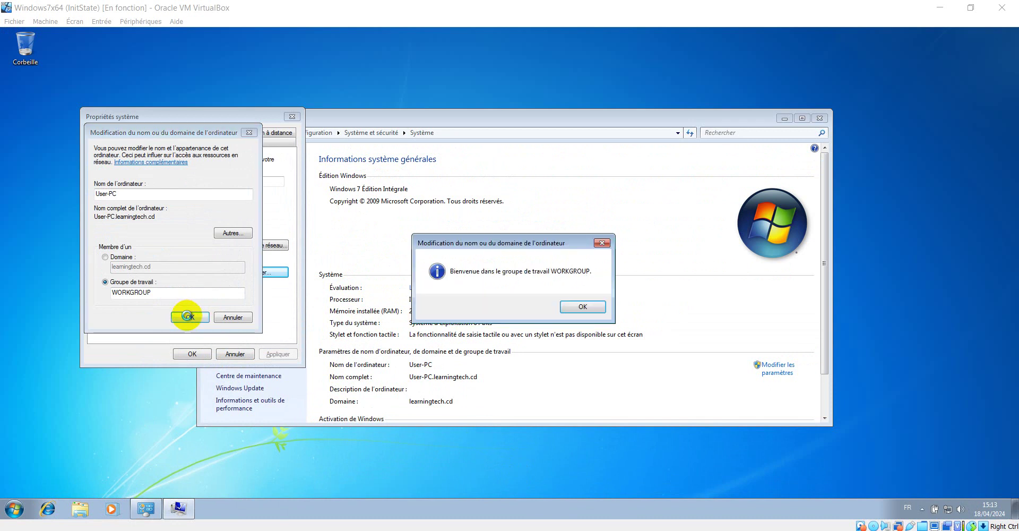
left_click(581, 307)
left_click(577, 283)
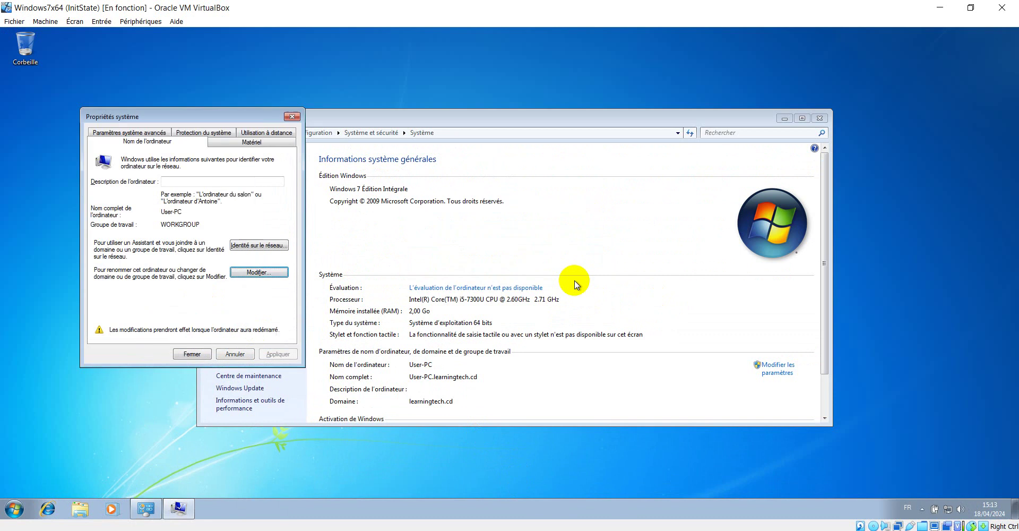
left_click(192, 354)
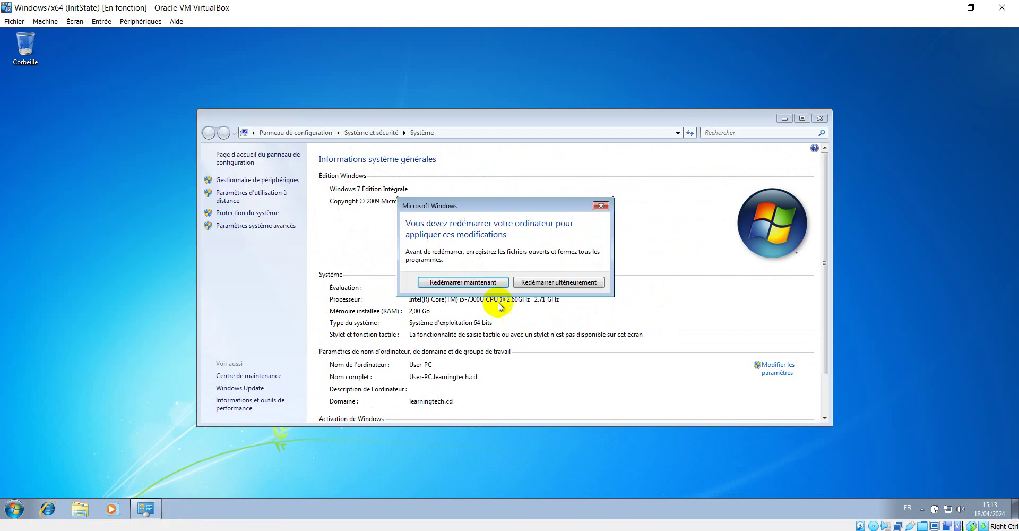
left_click(463, 282)
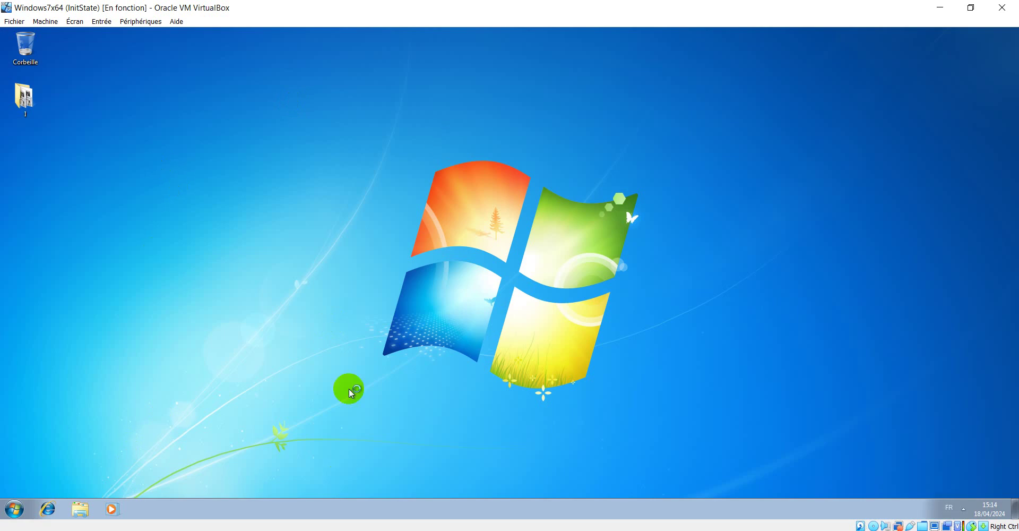
Shut down the Windows 7 VM using Arrêter in its Start menu.
left_click(10, 510)
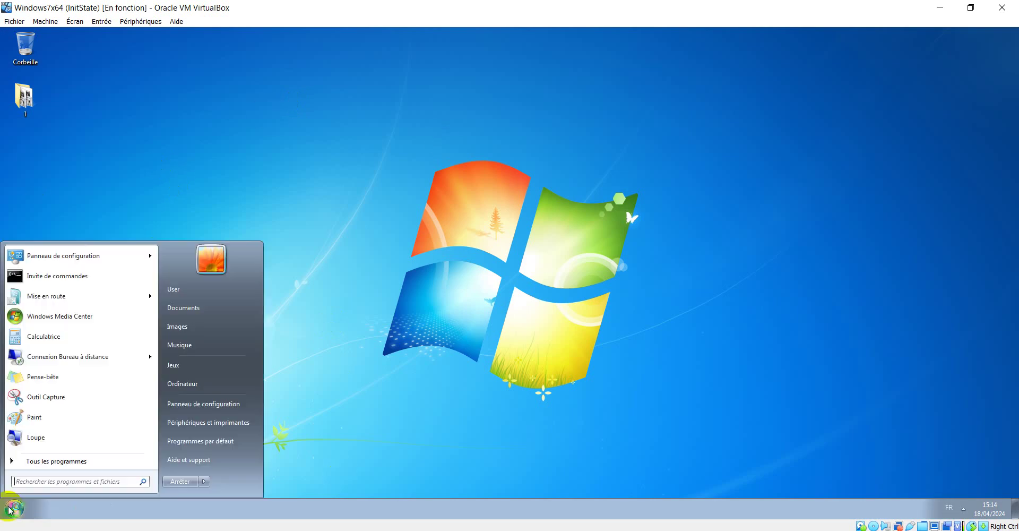
left_click(10, 510)
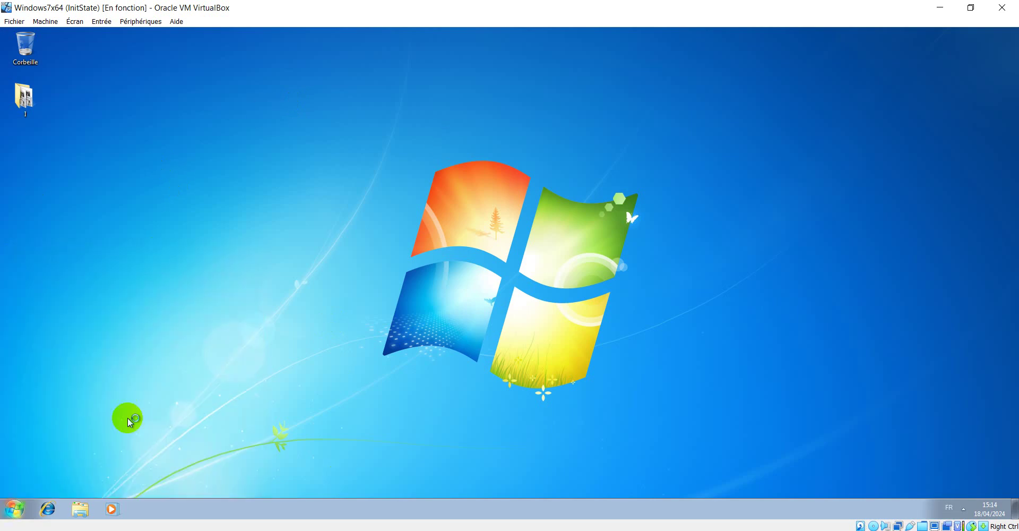
left_click(12, 509)
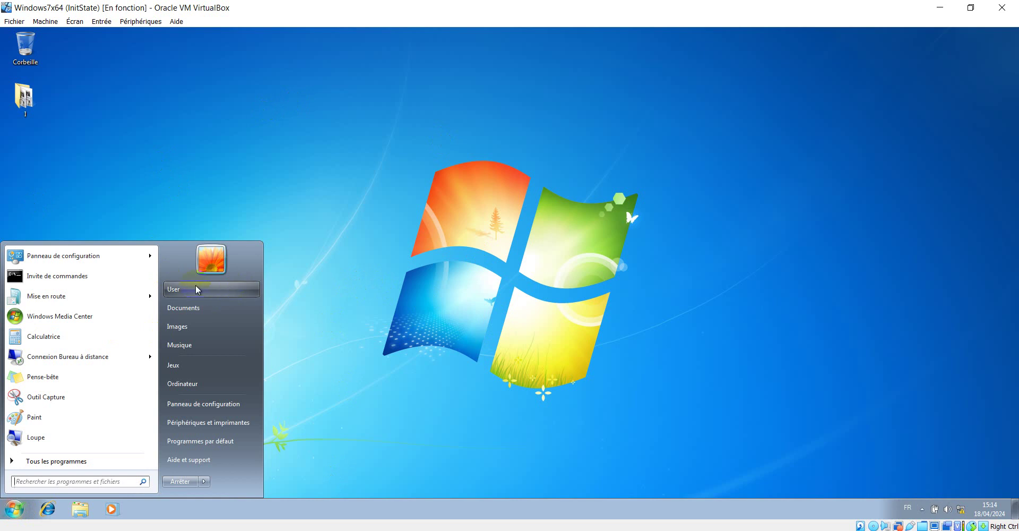
left_click(518, 146)
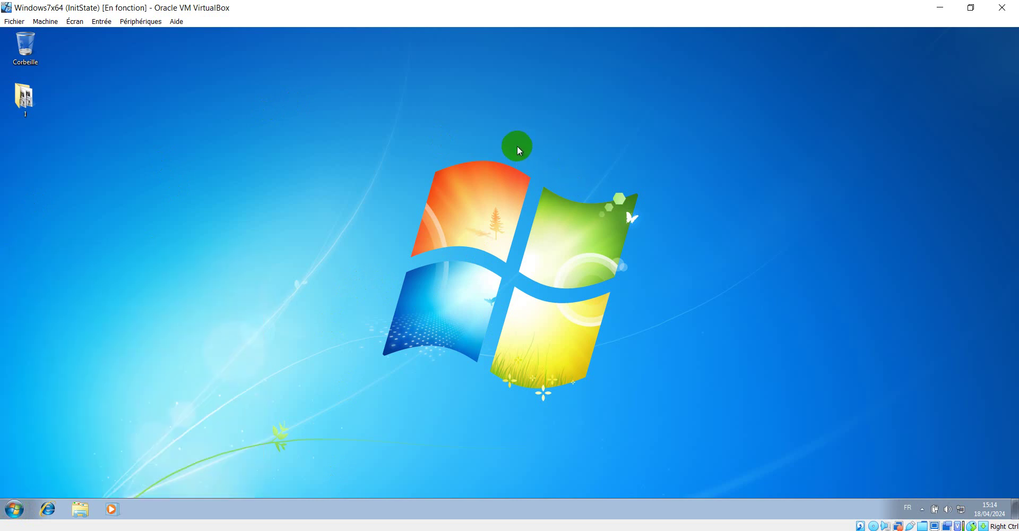
left_click(7, 509)
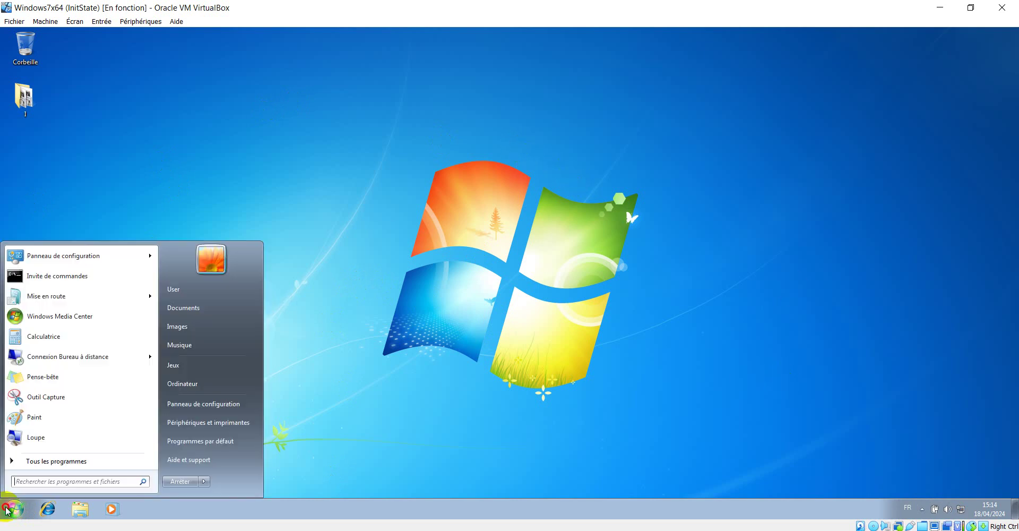
left_click(181, 482)
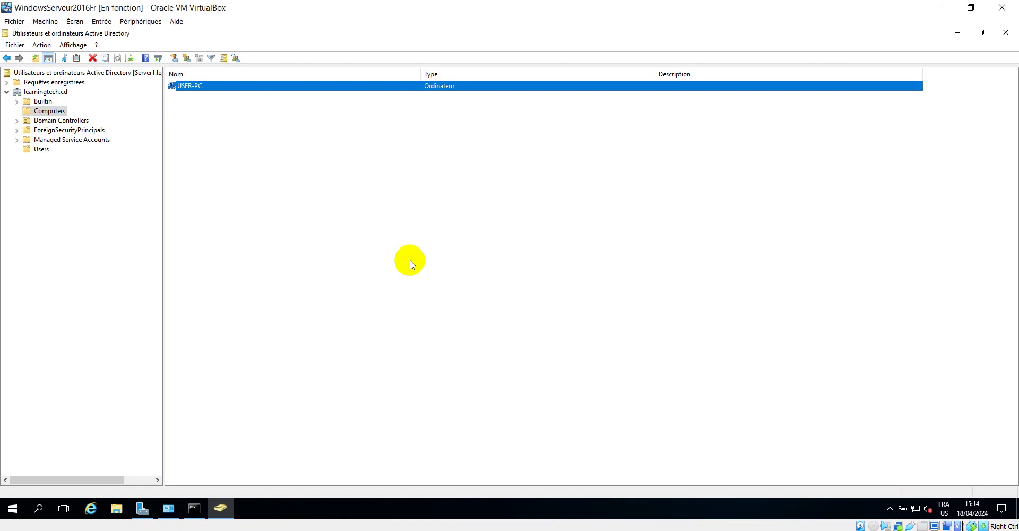
Deselect USER-PC, go back to Users, and close Active Directory Users and Computers.
left_click(439, 284)
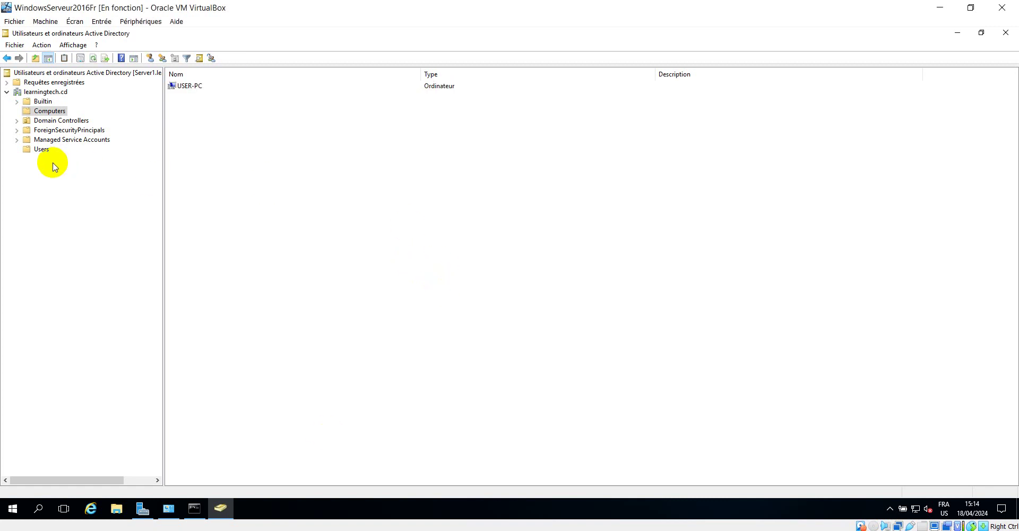
left_click(7, 58)
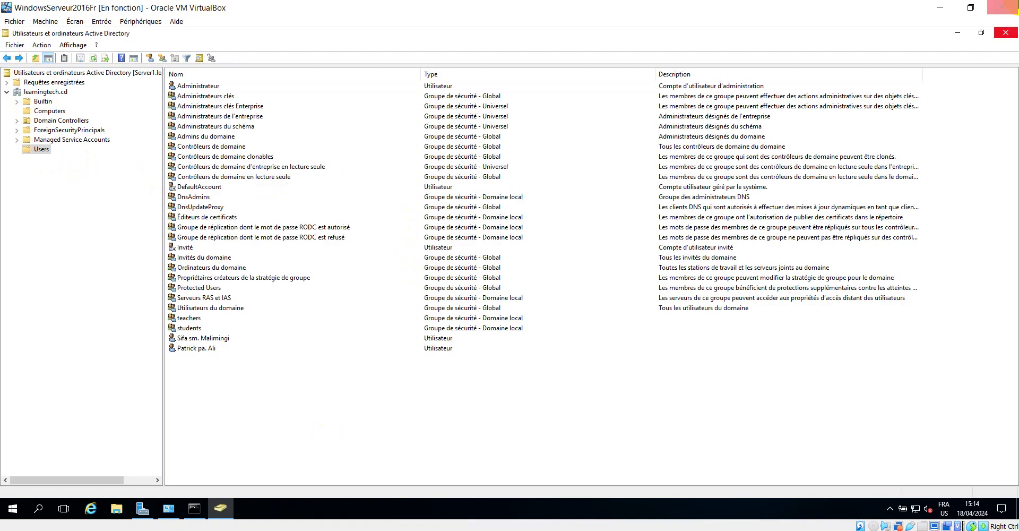
left_click(1006, 34)
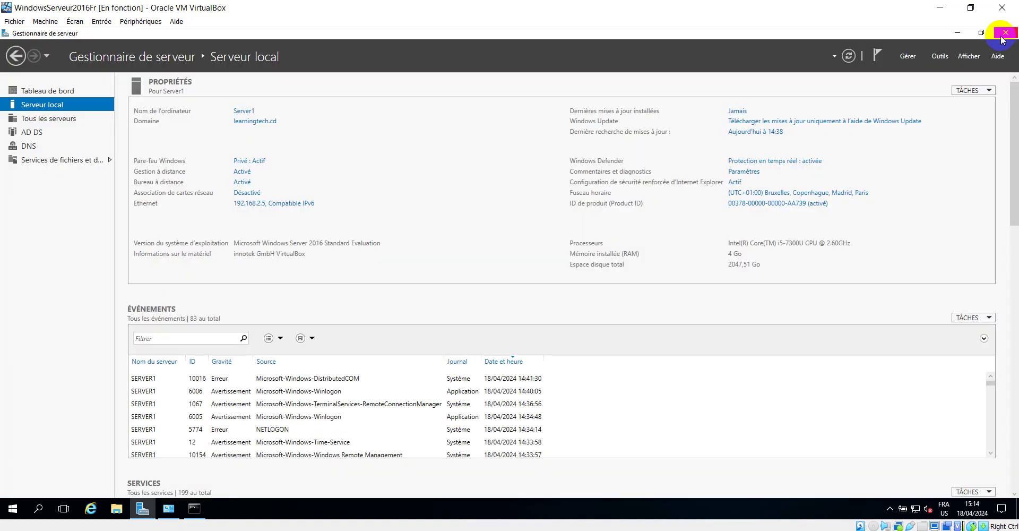